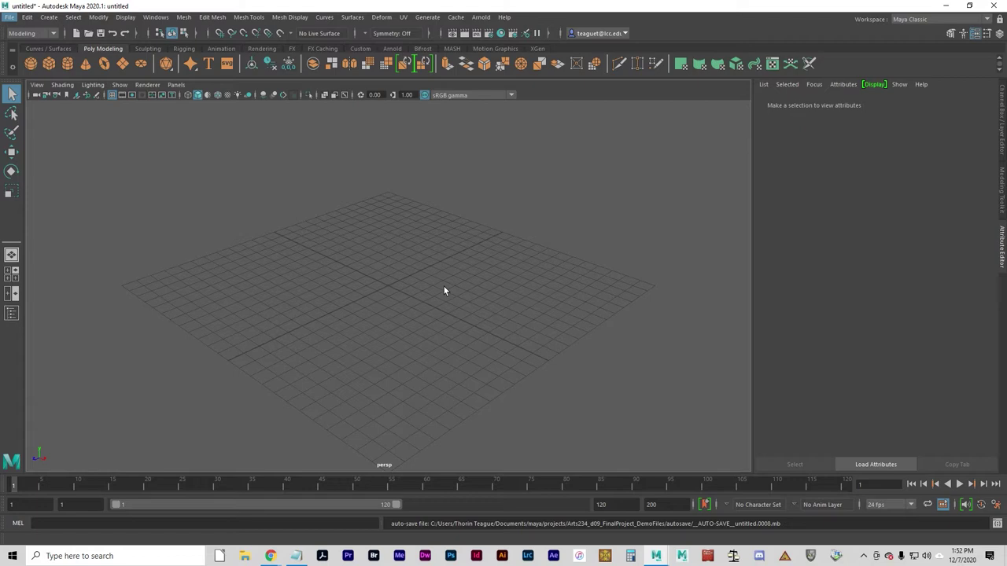
# Open the helicopter.ma scene and close the Hypershade and Outliner windows that cover the viewport.
pyautogui.hotkey('ctrl', 'o')
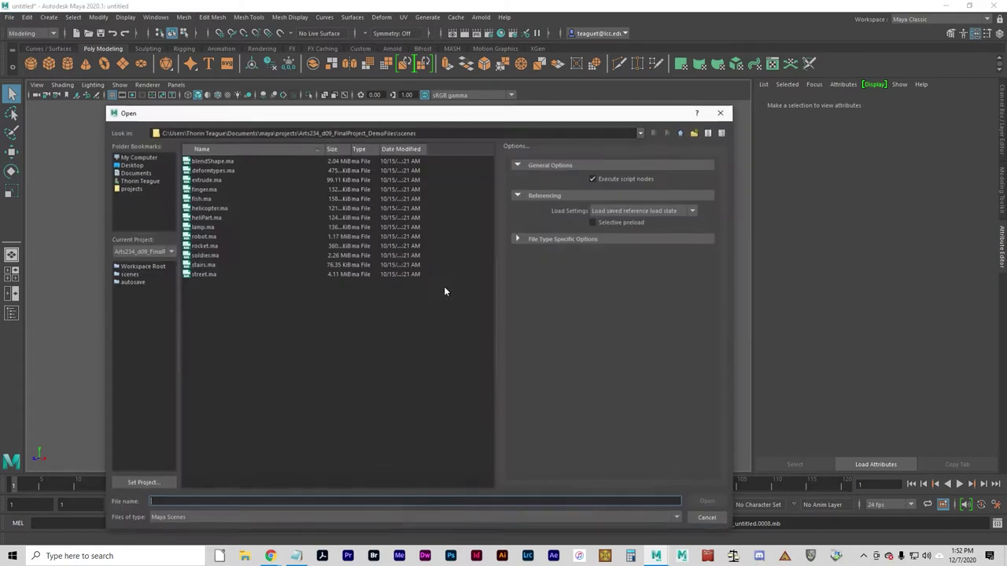
pyautogui.click(221, 209)
pyautogui.click(708, 502)
pyautogui.click(501, 281)
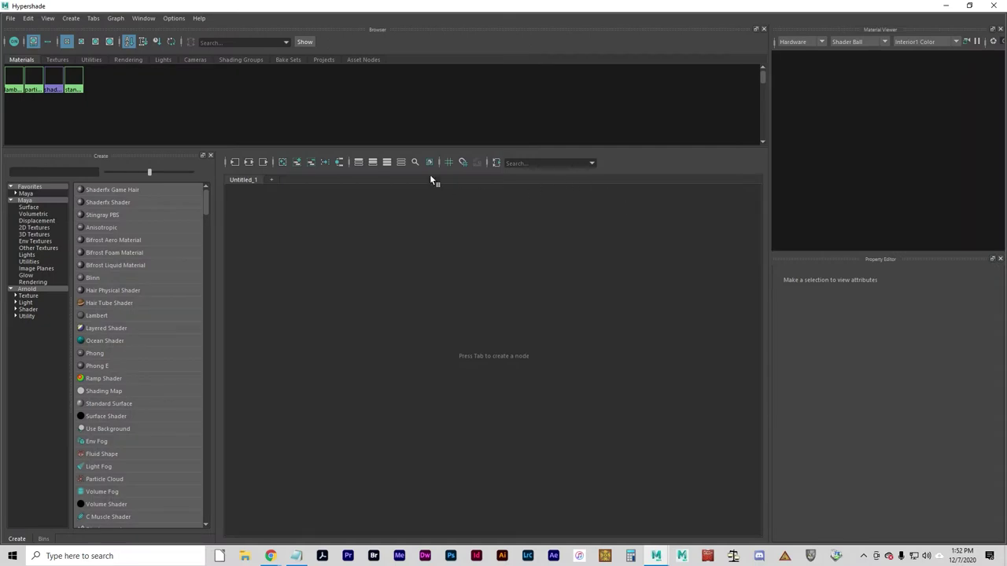
pyautogui.click(993, 11)
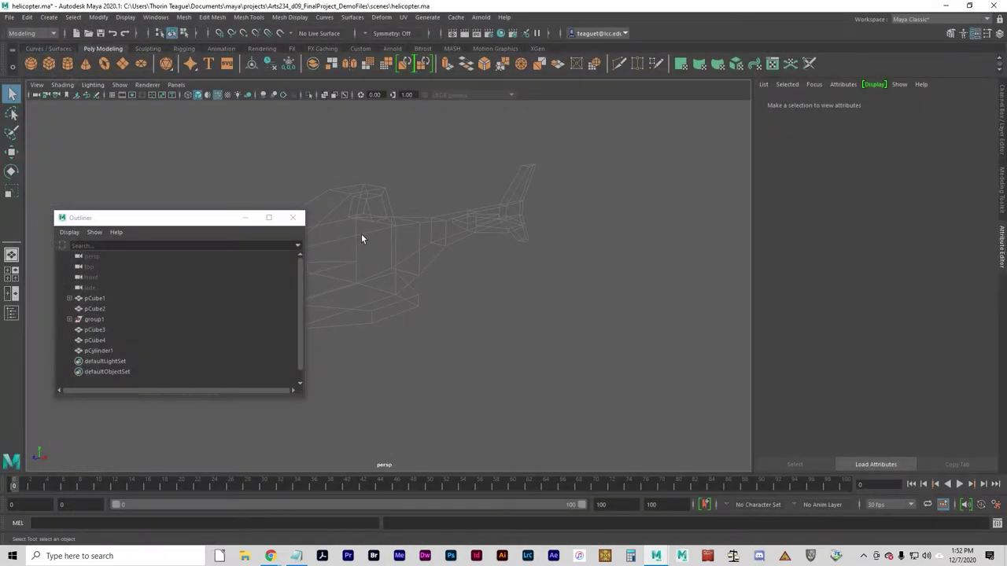
pyautogui.click(295, 218)
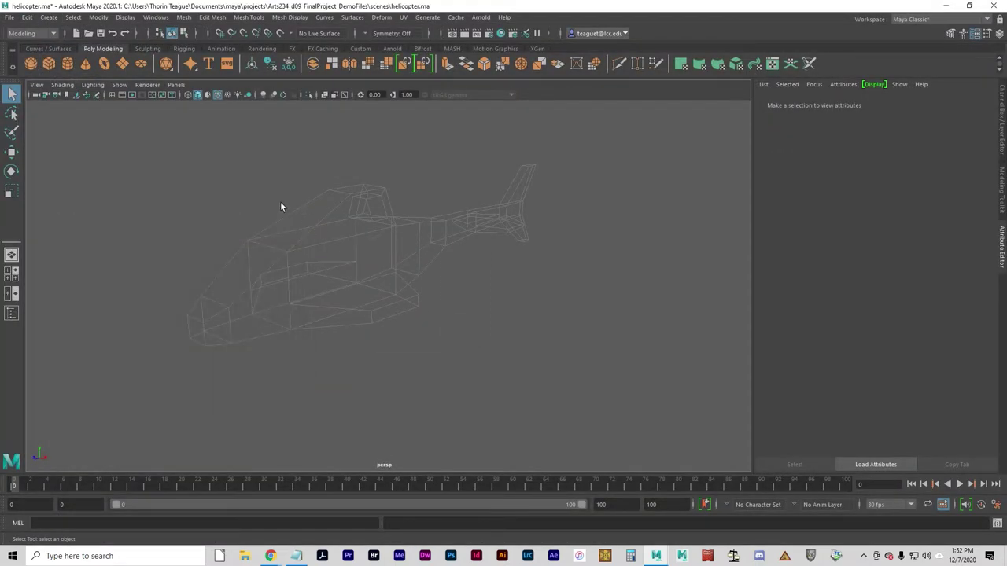
# Bring up the creation options for a polygon cube and reset them to their defaults.
pyautogui.press('space')
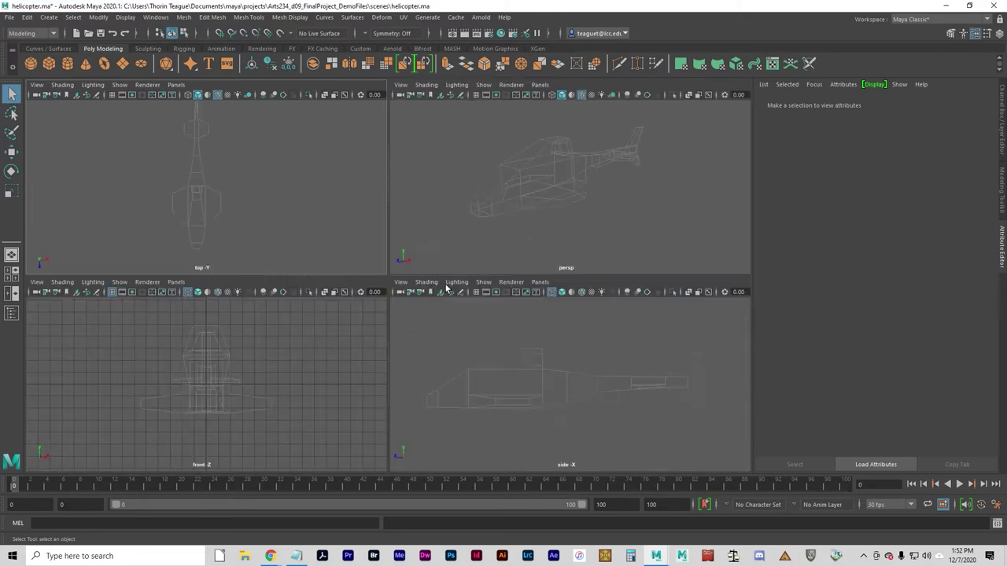
pyautogui.keyDown('alt'); pyautogui.moveTo(604, 182); pyautogui.dragTo(556, 195); pyautogui.keyUp('alt')
pyautogui.press('space')
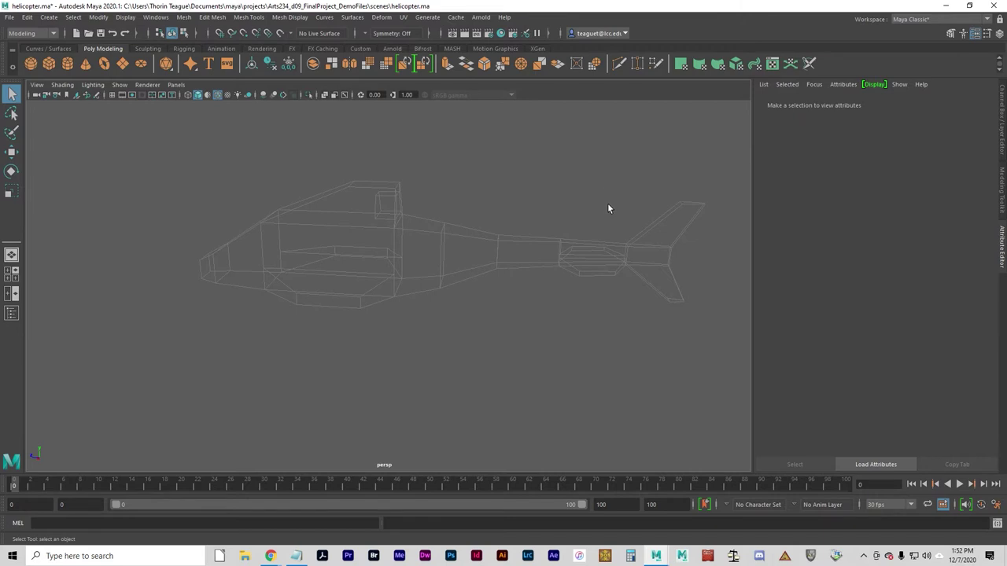
pyautogui.click(50, 19)
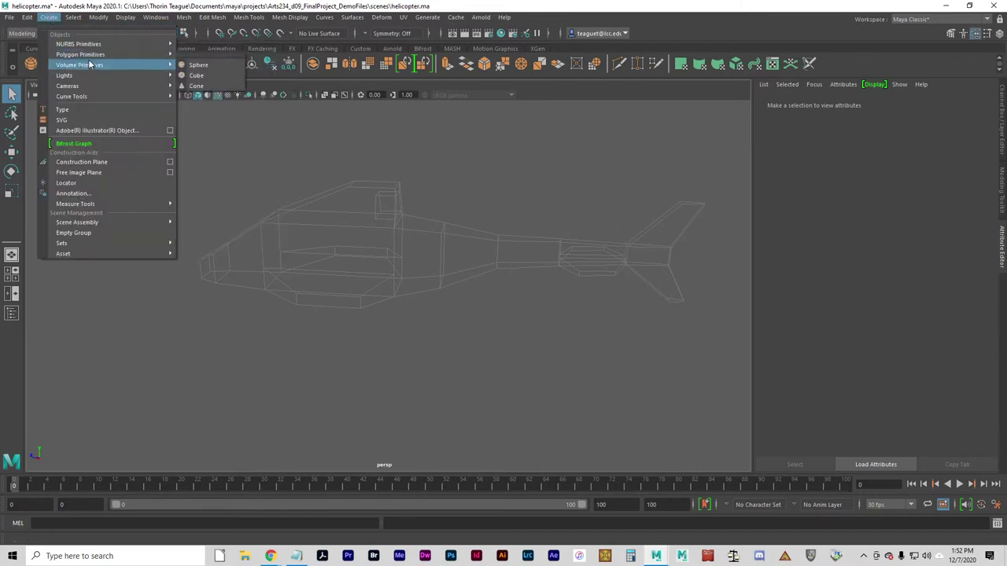
pyautogui.moveTo(161, 64)
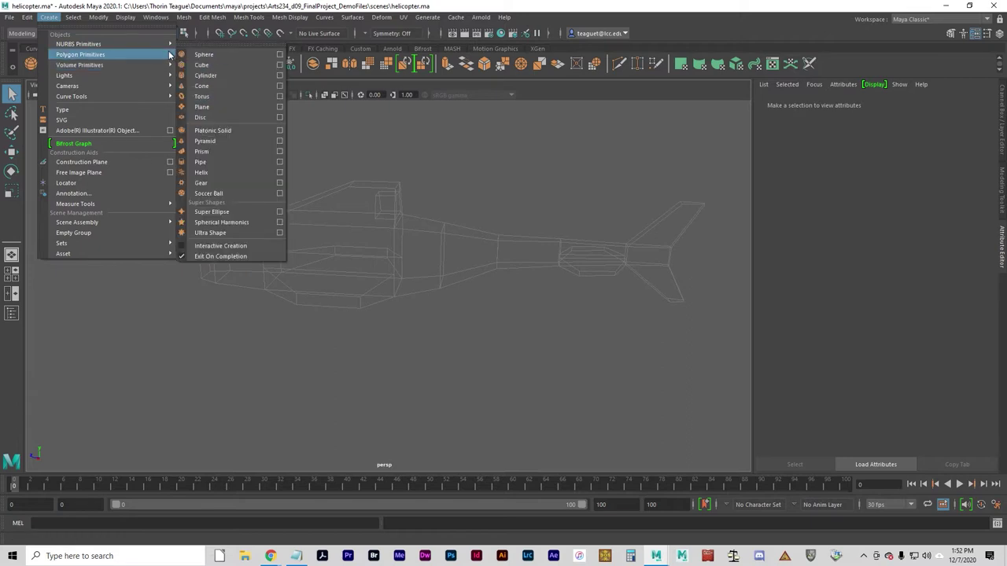
pyautogui.click(167, 53)
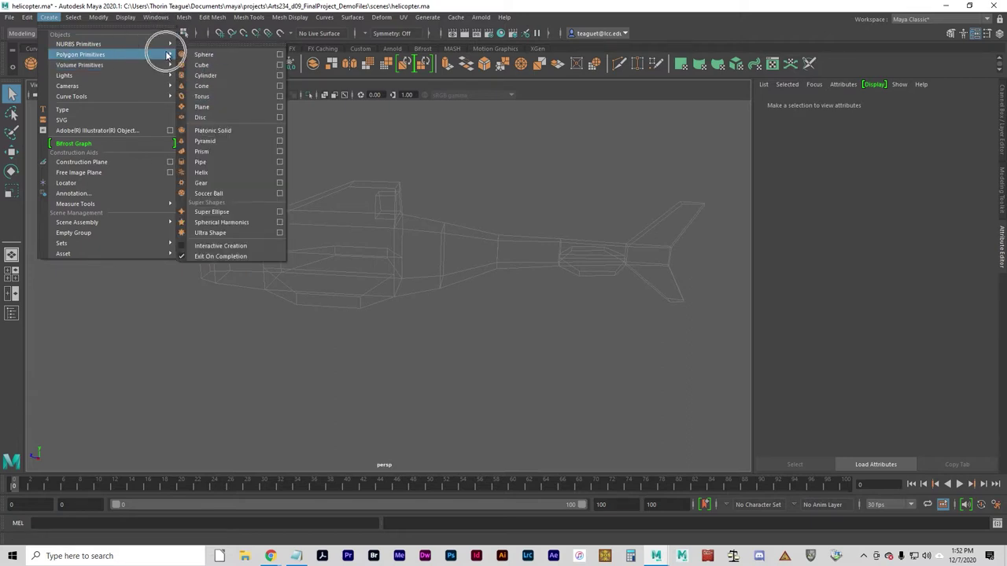
pyautogui.click(279, 66)
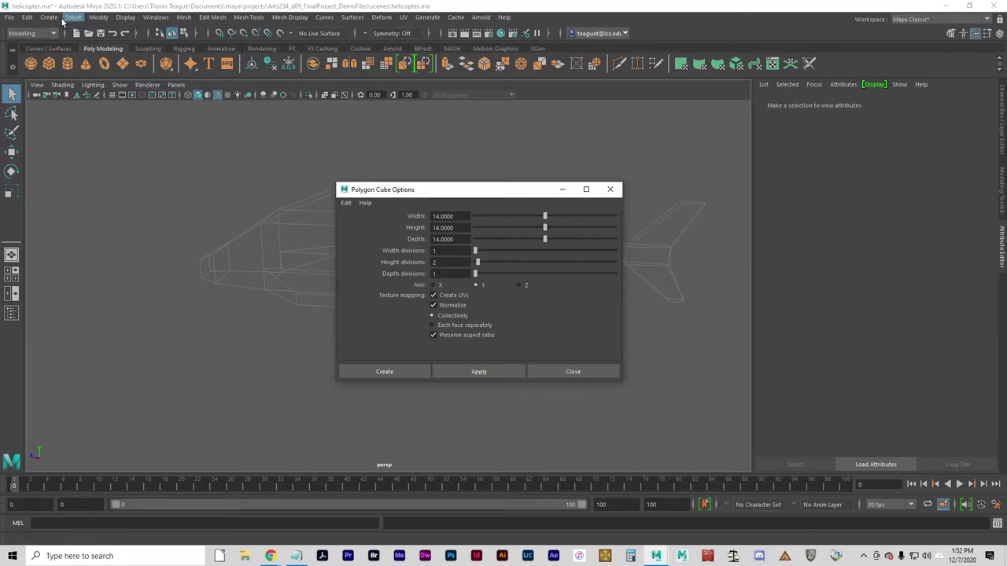
pyautogui.click(49, 17)
pyautogui.moveTo(133, 56)
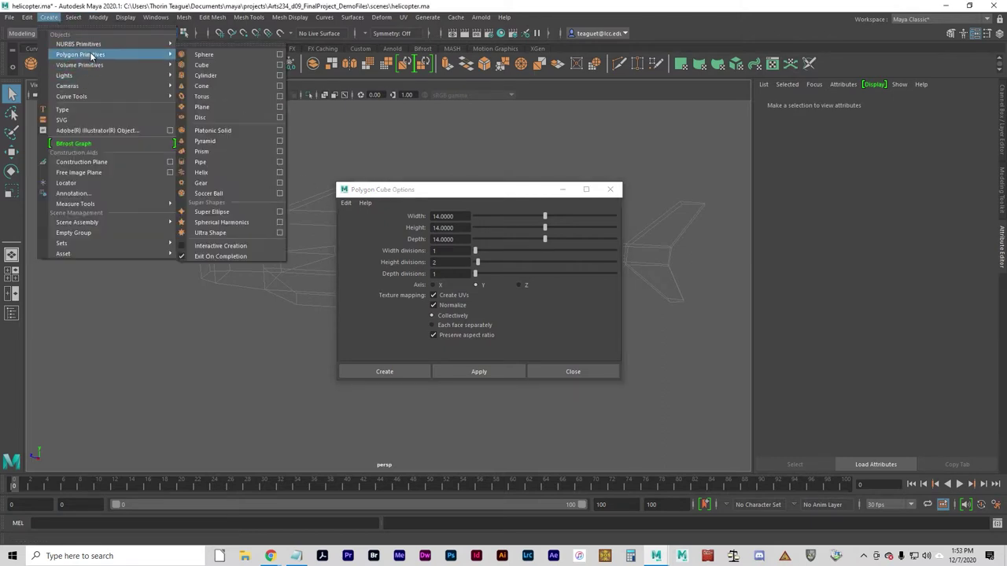
pyautogui.click(282, 250)
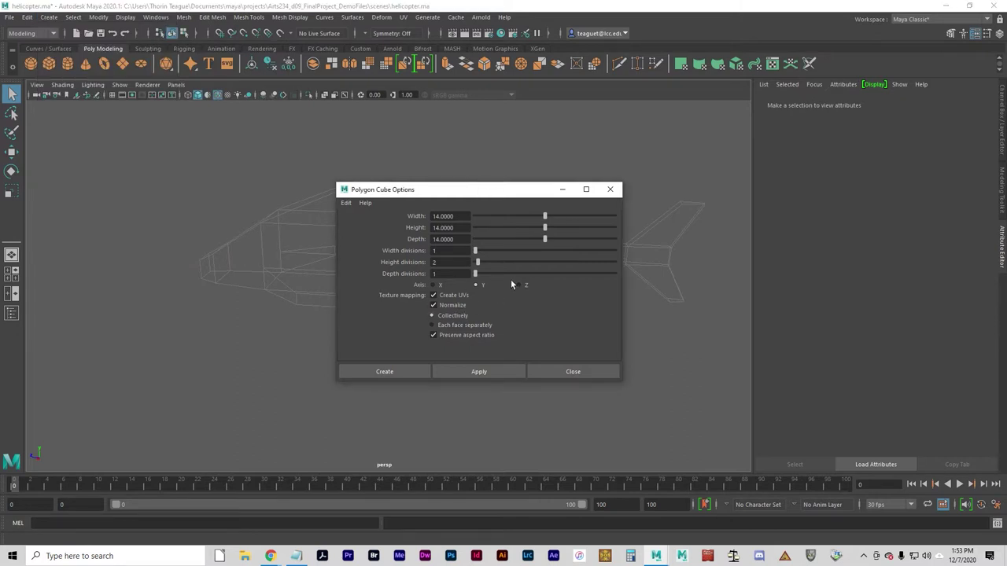
pyautogui.click(346, 203)
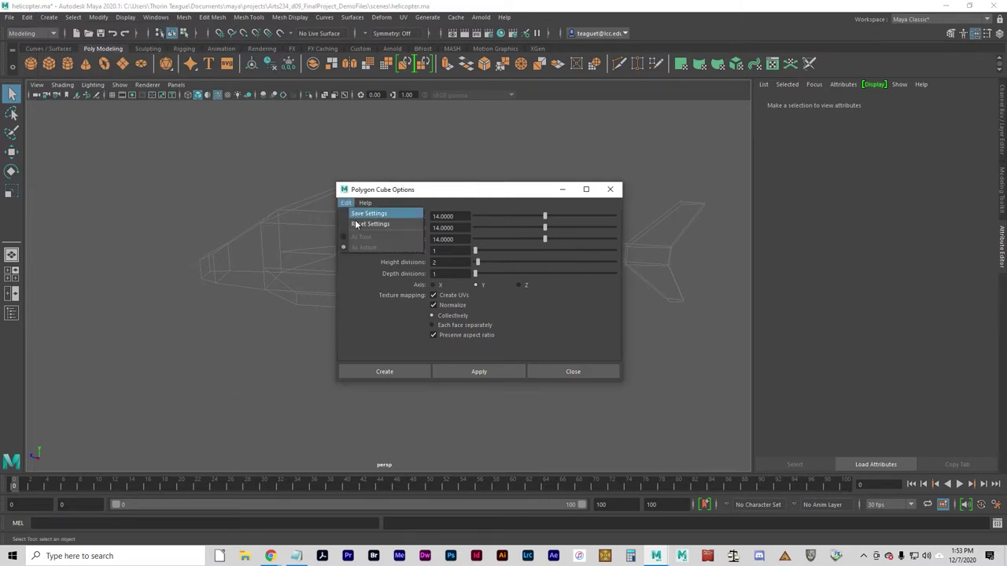
pyautogui.click(369, 224)
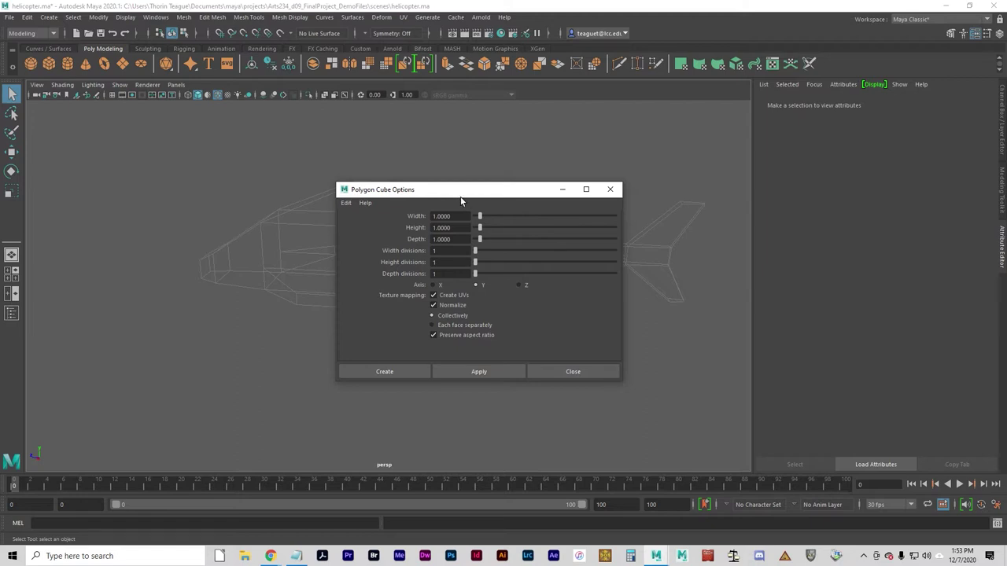
# Create a polygon cube with width 4, height 5 and depth 9 as the helicopter's body block.
pyautogui.doubleClick(460, 218)
pyautogui.write('4')
pyautogui.press('Tab')
pyautogui.write('5')
pyautogui.press('Tab')
pyautogui.write('9')
pyautogui.press('Tab')
pyautogui.click(389, 371)
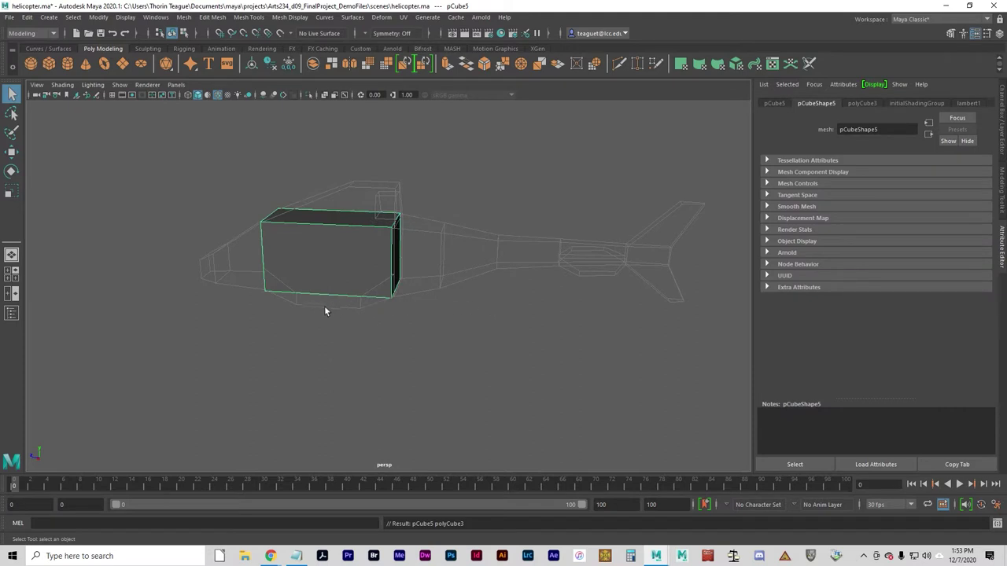
# Examine how the new cube fits the helicopter's wireframe from the side and the front.
pyautogui.keyDown('alt'); pyautogui.moveTo(247, 310); pyautogui.dragTo(306, 314); pyautogui.keyUp('alt')
pyautogui.moveTo(334, 362)
pyautogui.keyDown('alt'); pyautogui.mouseDown()
pyautogui.moveTo(372, 348)
pyautogui.moveTo(348, 352)
pyautogui.mouseUp(); pyautogui.keyUp('alt')
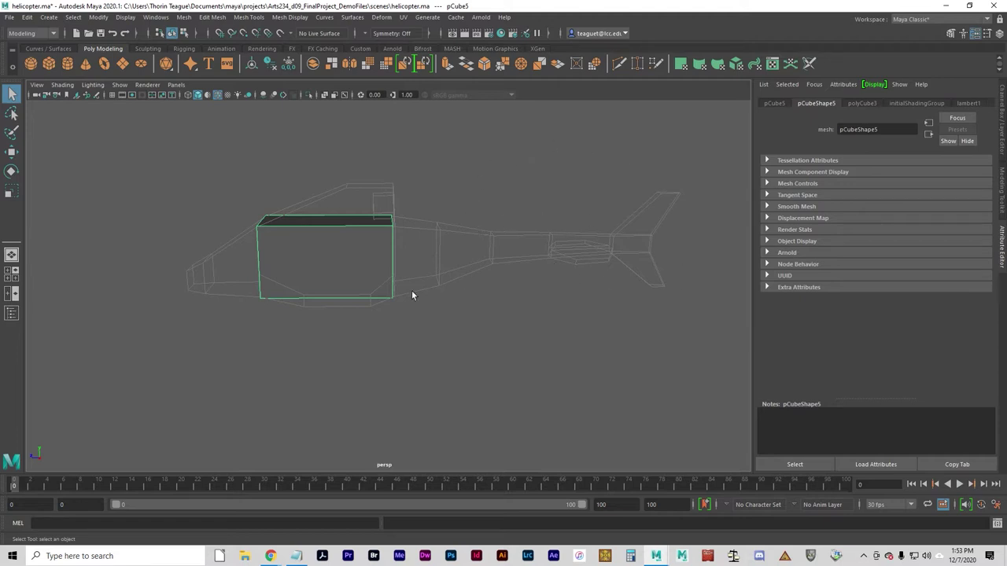
pyautogui.keyDown('alt'); pyautogui.moveTo(394, 300); pyautogui.dragTo(417, 306); pyautogui.keyUp('alt')
pyautogui.press('space')
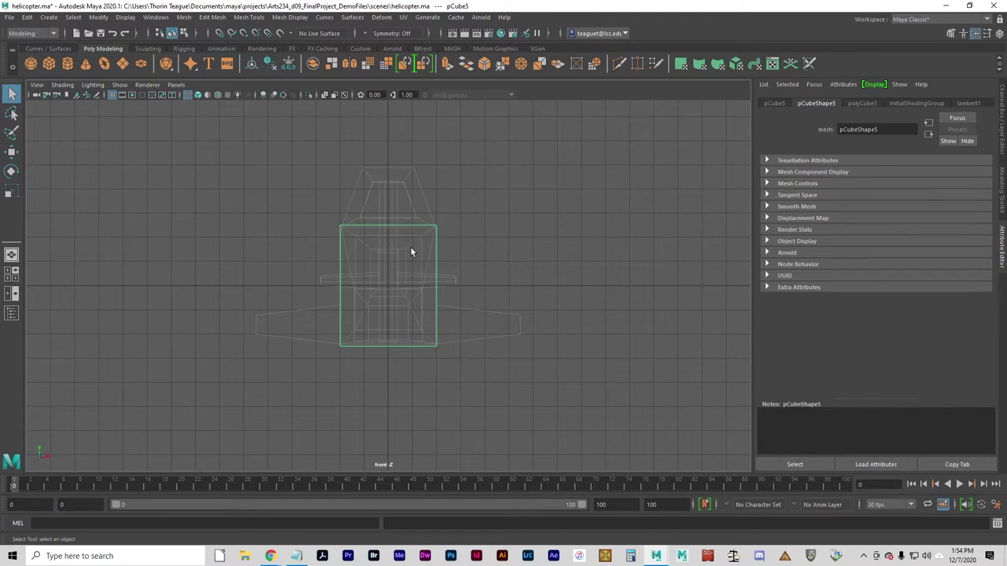
pyautogui.press('space')
pyautogui.keyDown('alt'); pyautogui.moveTo(606, 192); pyautogui.dragTo(653, 189); pyautogui.keyUp('alt')
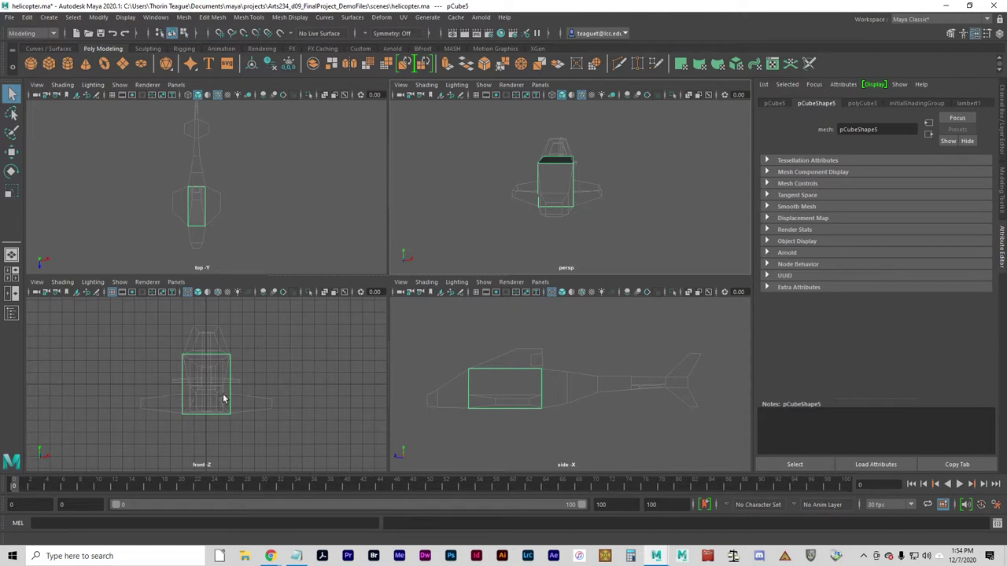
pyautogui.press('space')
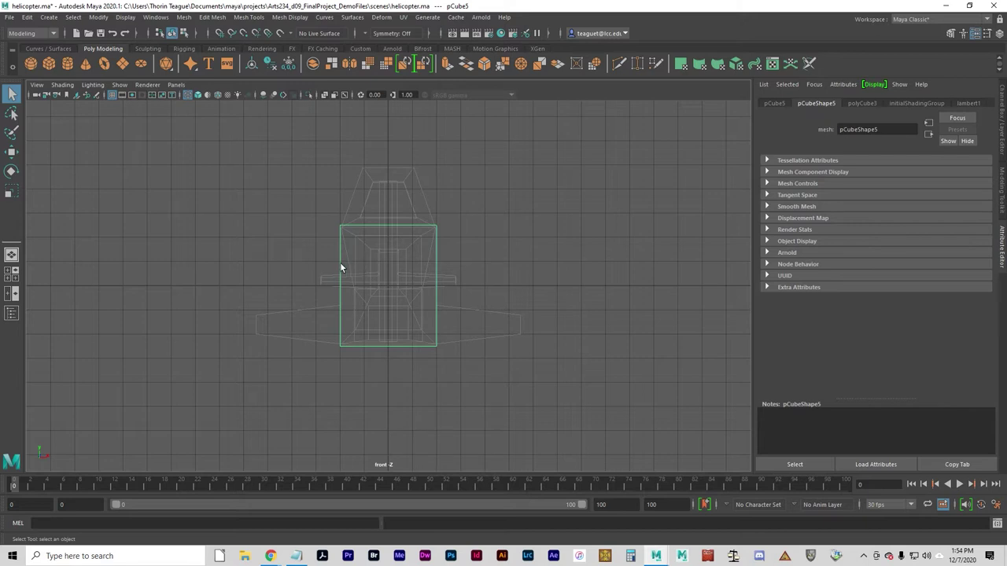
# Switch the cube to vertex selection and check the Select Tool's soft selection settings.
pyautogui.moveTo(339, 268); pyautogui.dragTo(297, 265, button='right')
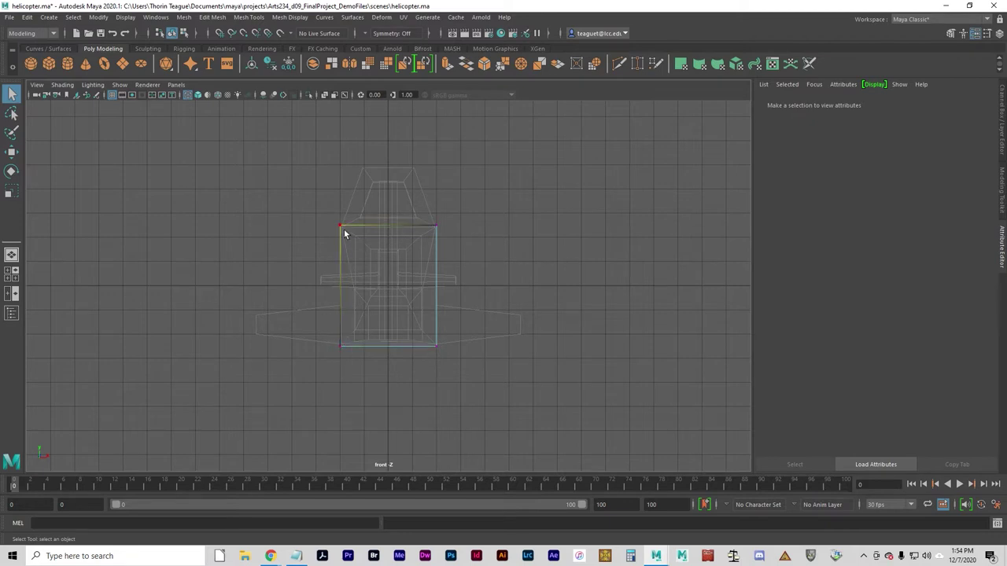
pyautogui.doubleClick(12, 94)
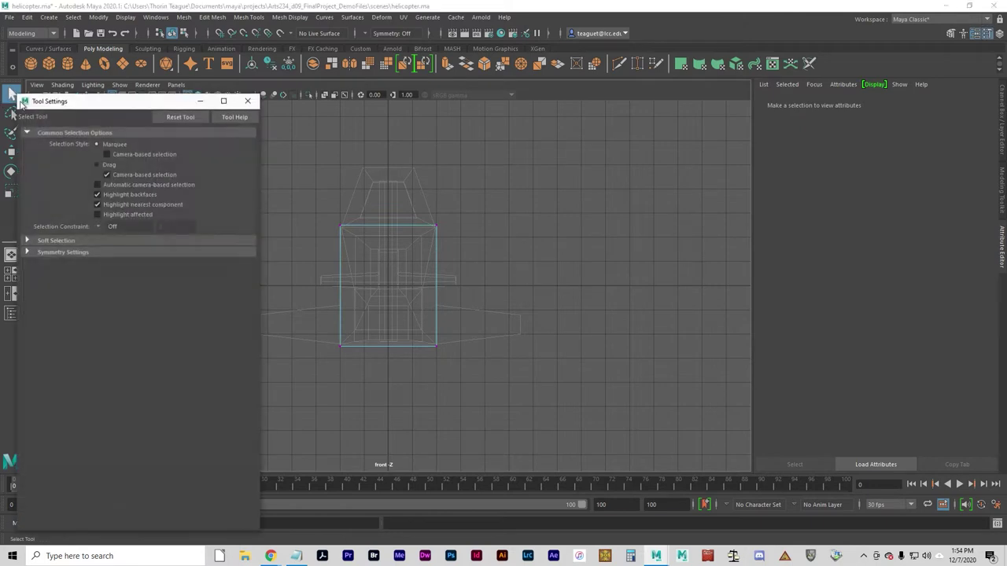
pyautogui.click(61, 240)
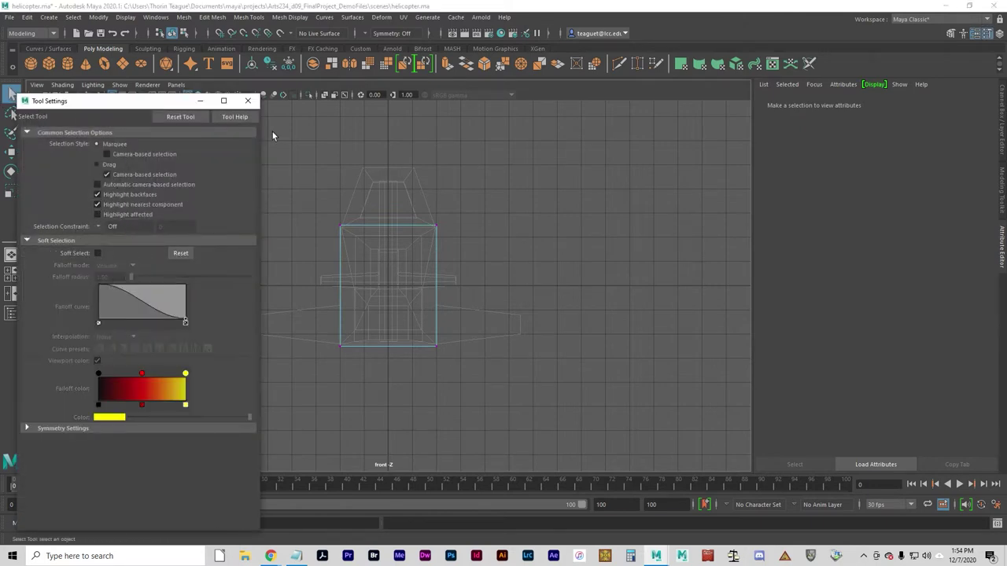
pyautogui.click(248, 100)
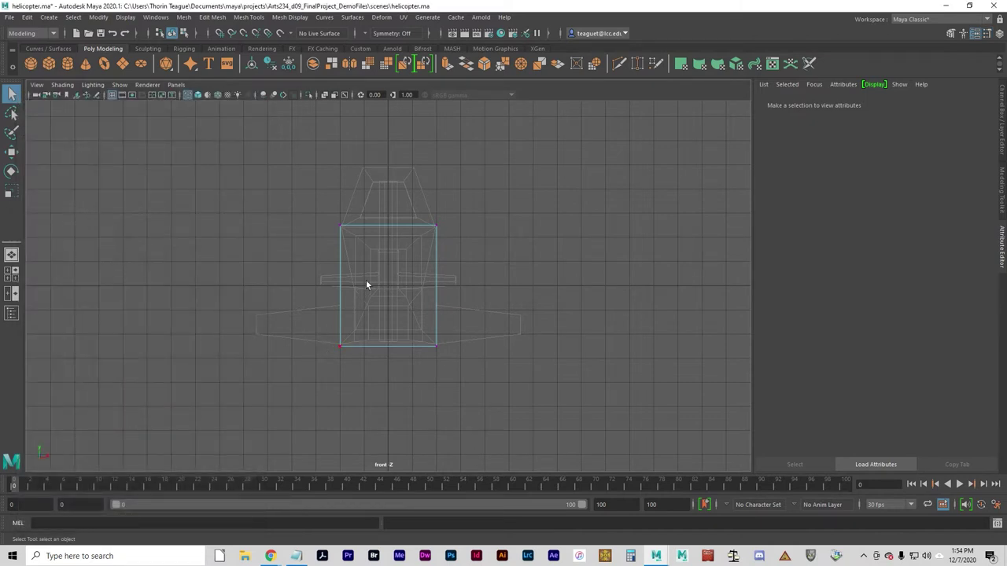
# Move the cube's left-side vertices in the front view to the centre line along X, using grid snapping.
pyautogui.moveTo(304, 210); pyautogui.dragTo(388, 387)
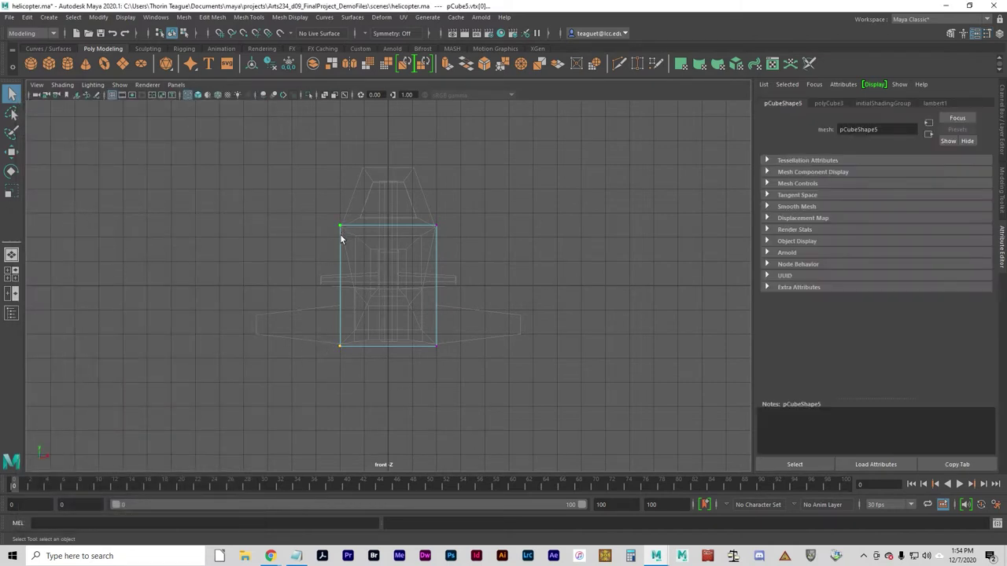
pyautogui.press('w')
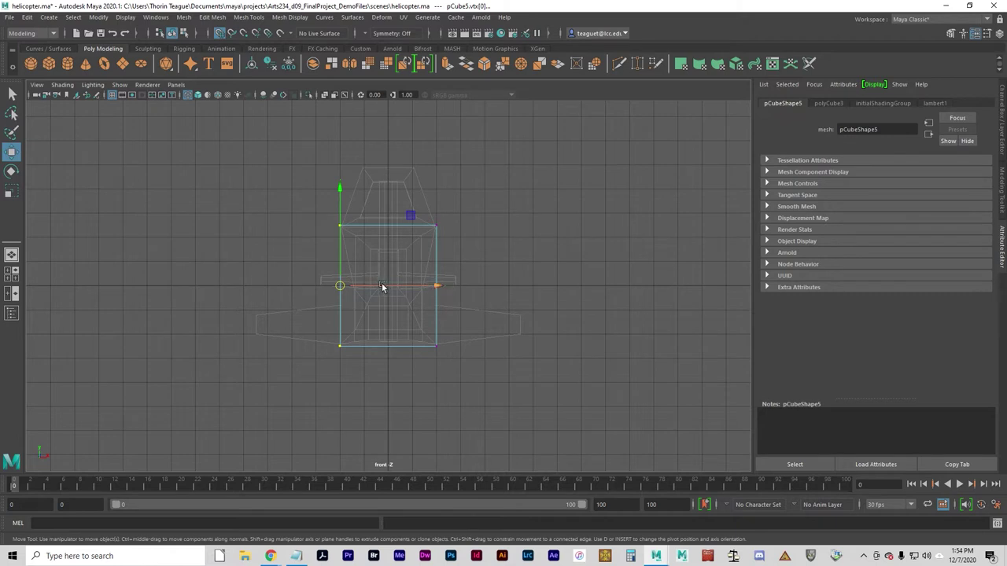
pyautogui.click(219, 35)
pyautogui.moveTo(446, 283); pyautogui.dragTo(388, 280)
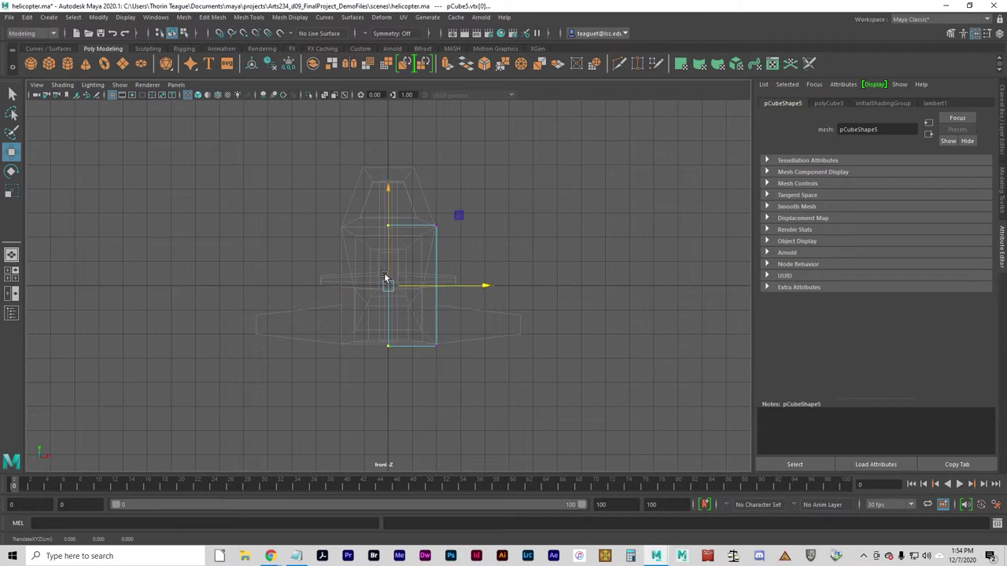
# Delete the halved cube's inner face that lies on the centre line.
pyautogui.press('space')
pyautogui.keyDown('alt'); pyautogui.moveTo(508, 186); pyautogui.dragTo(551, 186); pyautogui.keyUp('alt')
pyautogui.keyDown('alt'); pyautogui.moveTo(551, 186); pyautogui.dragTo(653, 197, button='right'); pyautogui.keyUp('alt')
pyautogui.keyDown('alt'); pyautogui.moveTo(653, 197); pyautogui.dragTo(566, 223); pyautogui.keyUp('alt')
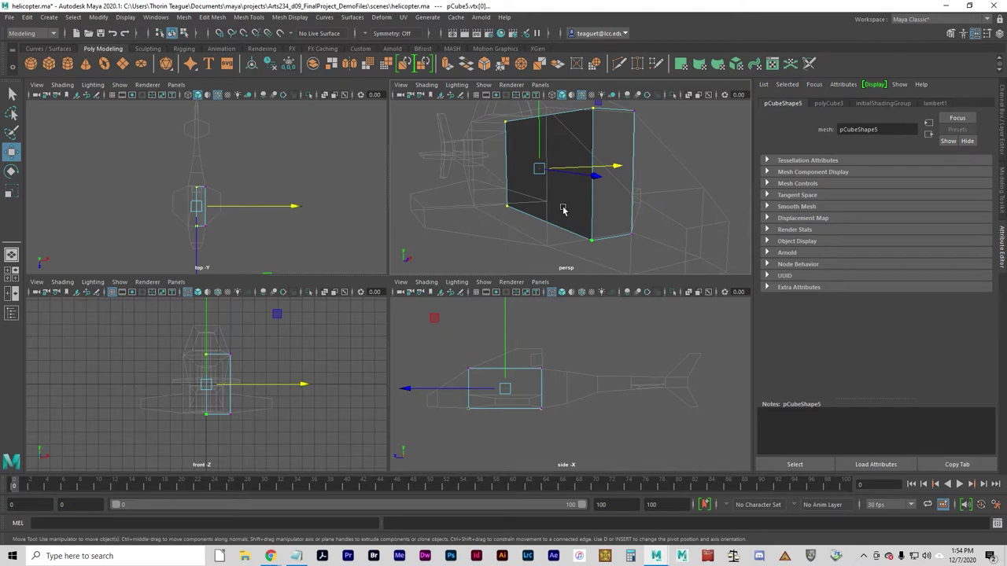
pyautogui.press('F8')
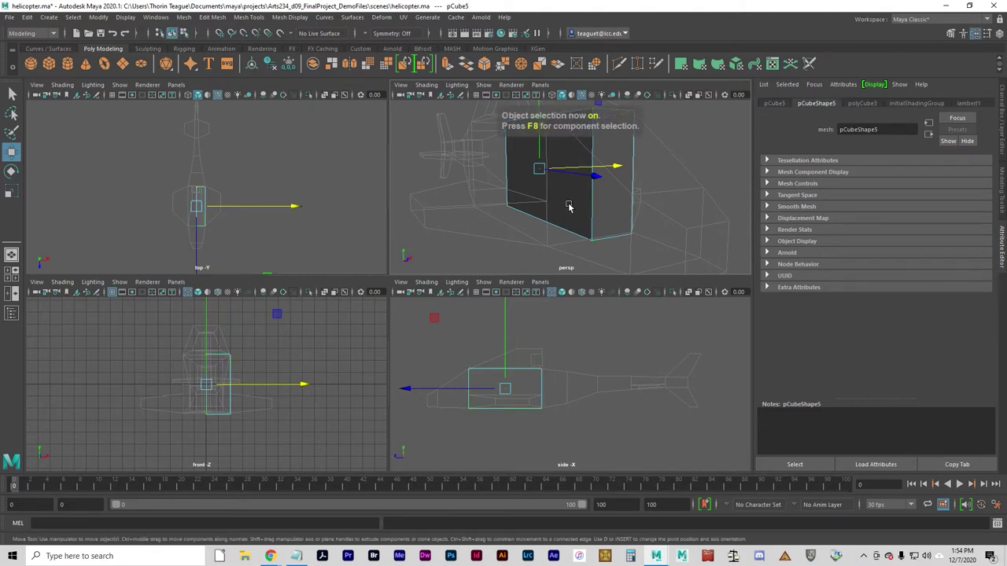
pyautogui.moveTo(567, 200); pyautogui.dragTo(563, 233, button='right')
pyautogui.click(559, 202)
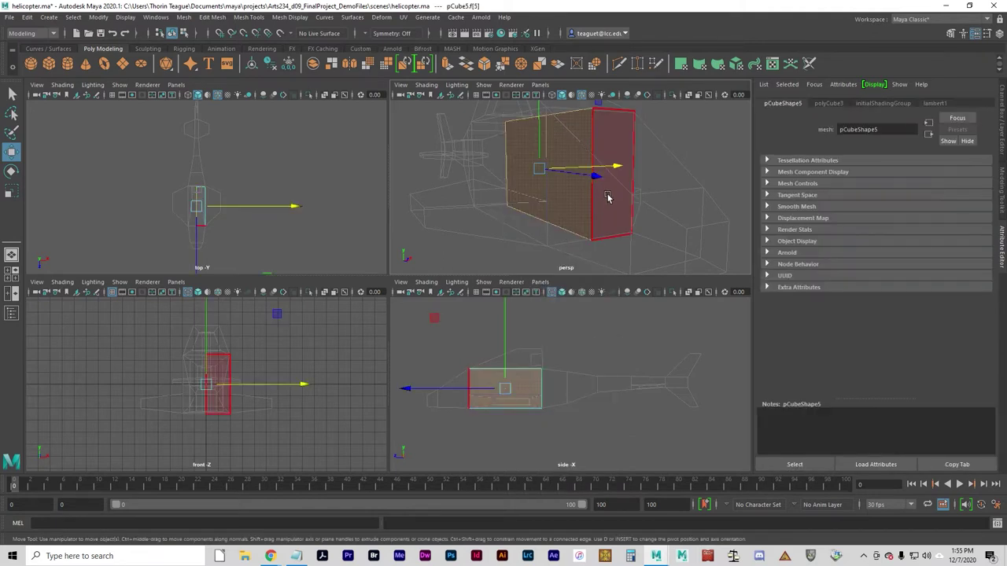
pyautogui.press('Delete')
# Select the half cube's large outer side face.
pyautogui.keyDown('alt'); pyautogui.moveTo(618, 187); pyautogui.dragTo(595, 211); pyautogui.keyUp('alt')
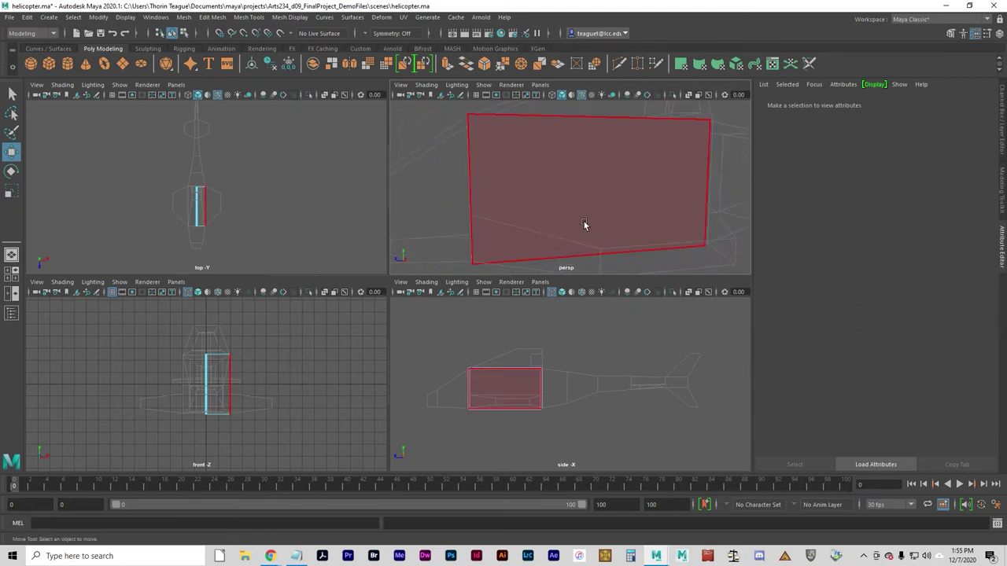
pyautogui.click(592, 219)
pyautogui.scroll(-2, 610, 230)
pyautogui.scroll(-2, 610, 231)
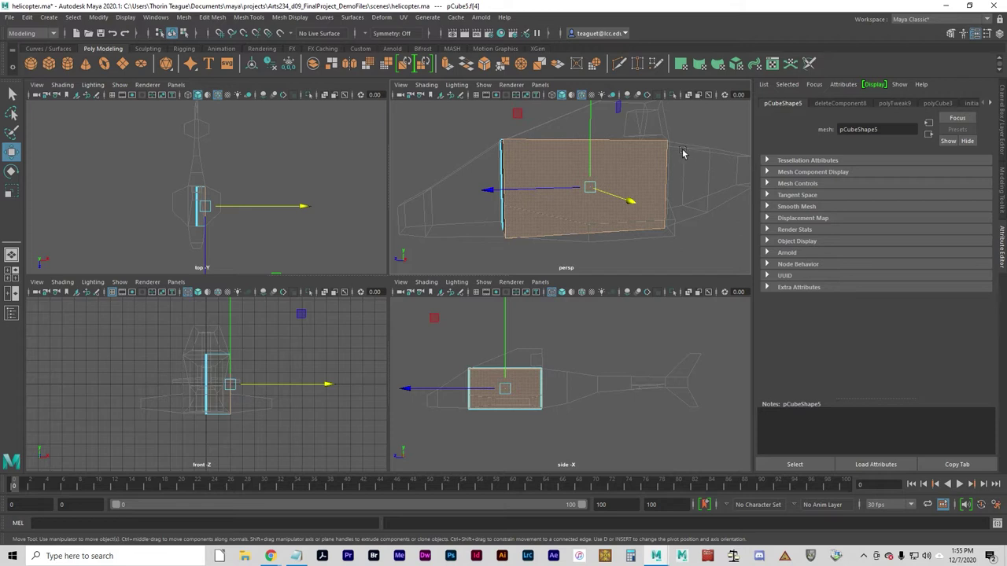
pyautogui.press('F8')
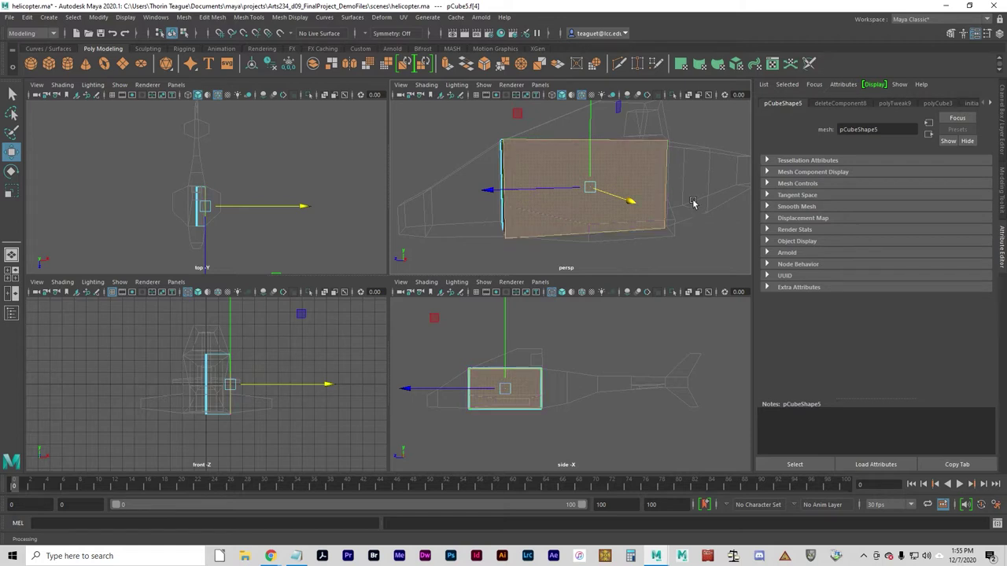
# Select the half cube's rear end face, facing the tail, and apply Extrude to it.
pyautogui.keyDown('alt'); pyautogui.moveTo(698, 187); pyautogui.dragTo(562, 226); pyautogui.keyUp('alt')
pyautogui.click(536, 226)
pyautogui.keyDown('alt'); pyautogui.moveTo(359, 217); pyautogui.dragTo(593, 201); pyautogui.keyUp('alt')
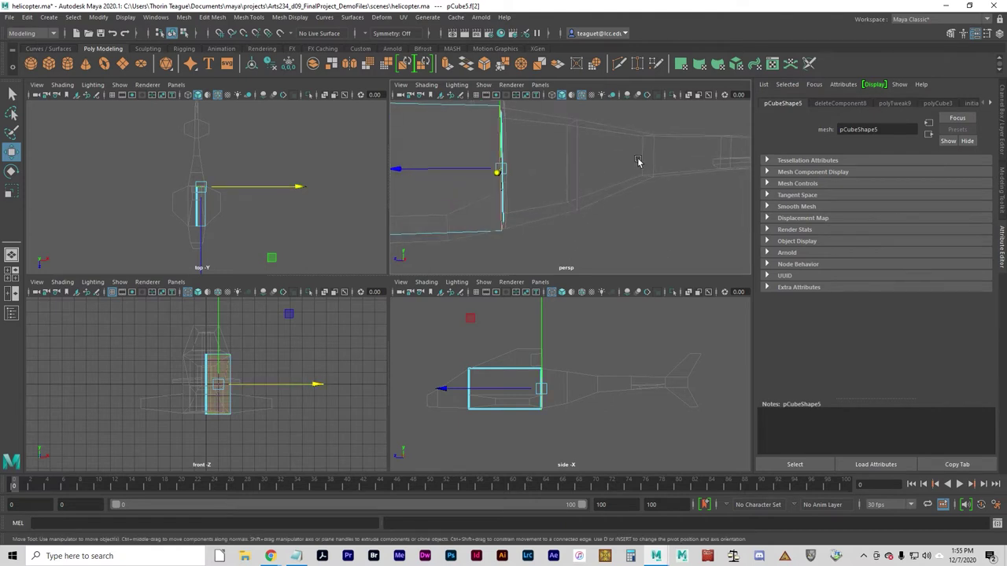
pyautogui.keyDown('alt'); pyautogui.moveTo(638, 159); pyautogui.dragTo(511, 221); pyautogui.keyUp('alt')
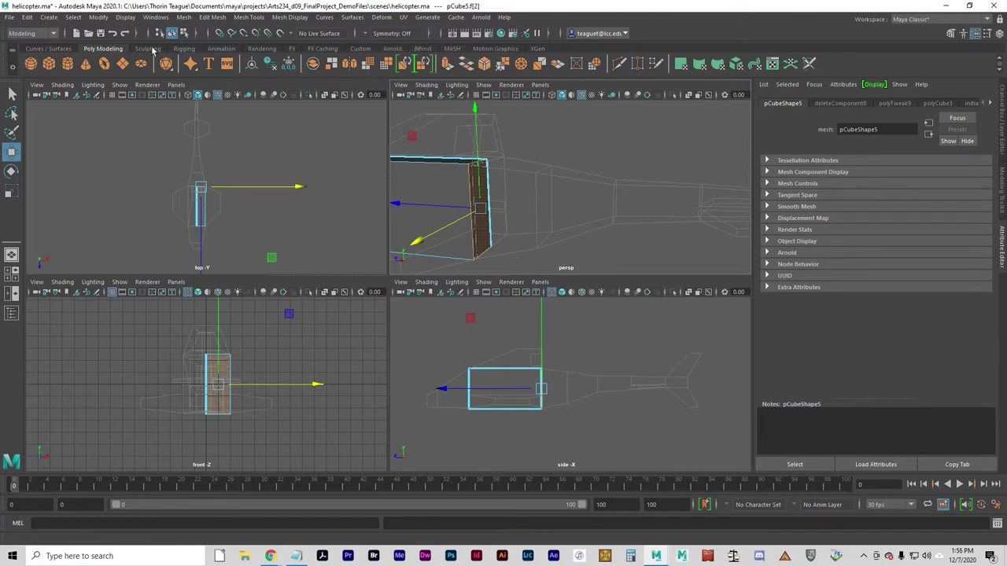
pyautogui.press('ctrl')
pyautogui.press('ctrl')
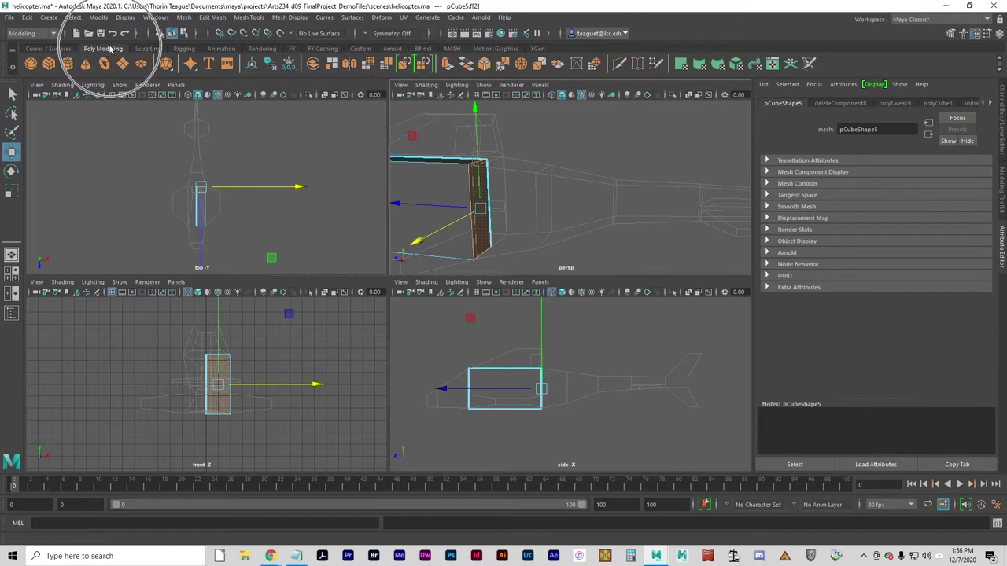
pyautogui.click(212, 17)
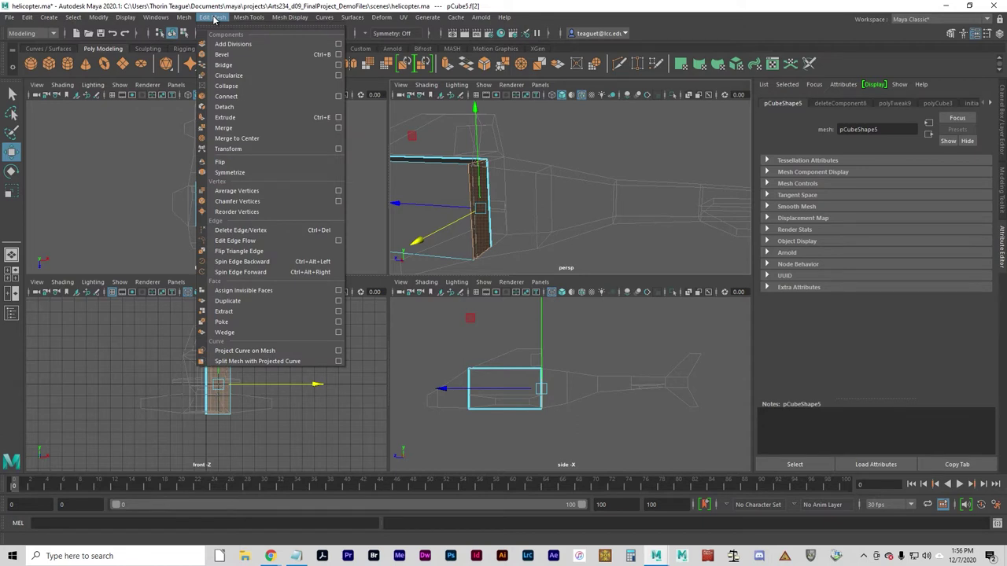
pyautogui.click(226, 117)
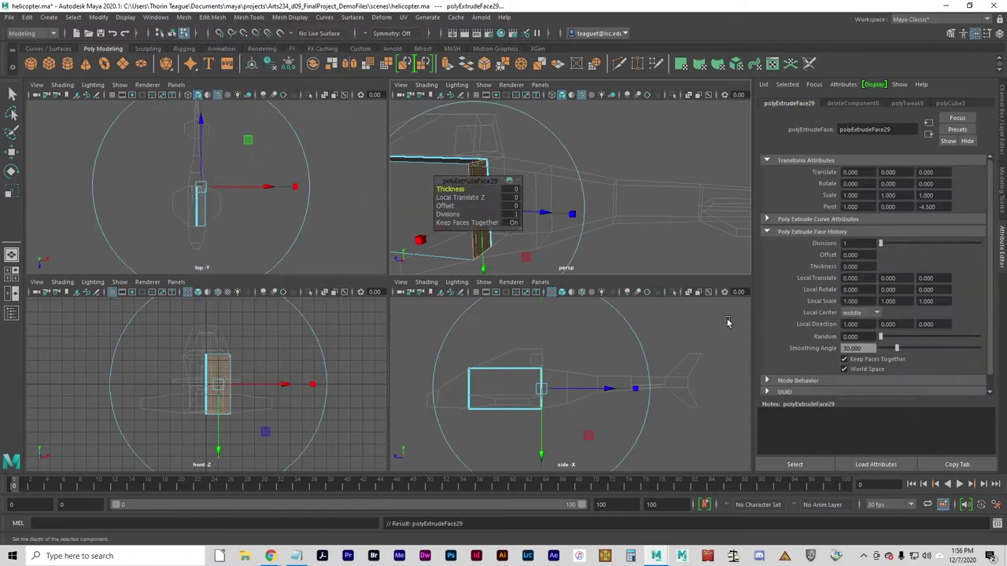
# Pull the extruded rear face a short way backward, to a local Z translate of about 0.73, keeping the extrude settings clear of the face.
pyautogui.keyDown('alt'); pyautogui.moveTo(641, 243); pyautogui.dragTo(674, 225); pyautogui.keyUp('alt')
pyautogui.keyDown('alt'); pyautogui.moveTo(674, 225); pyautogui.dragTo(674, 228, button='middle'); pyautogui.keyUp('alt')
pyautogui.keyDown('alt'); pyautogui.moveTo(674, 227); pyautogui.dragTo(624, 224); pyautogui.keyUp('alt')
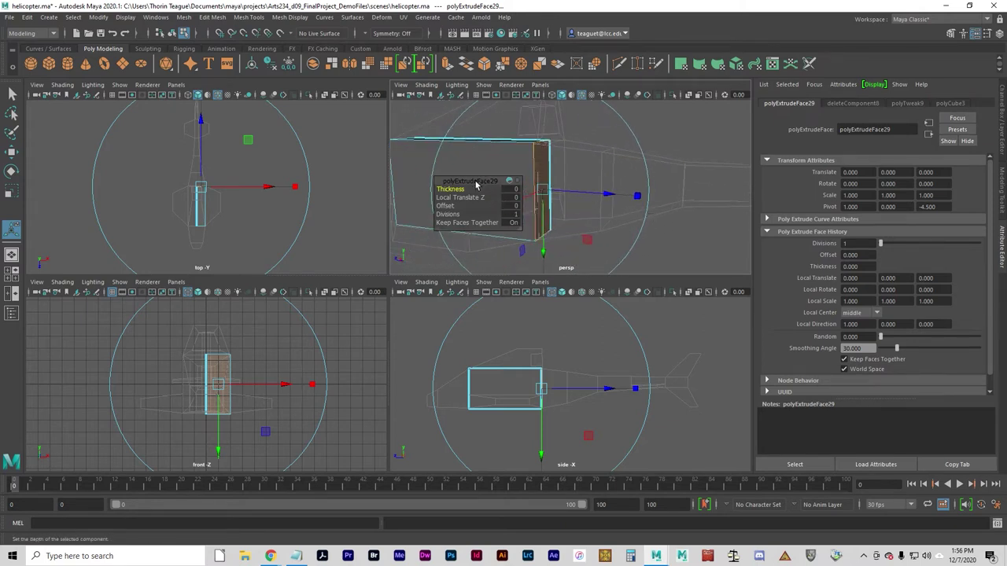
pyautogui.moveTo(481, 181); pyautogui.dragTo(438, 211)
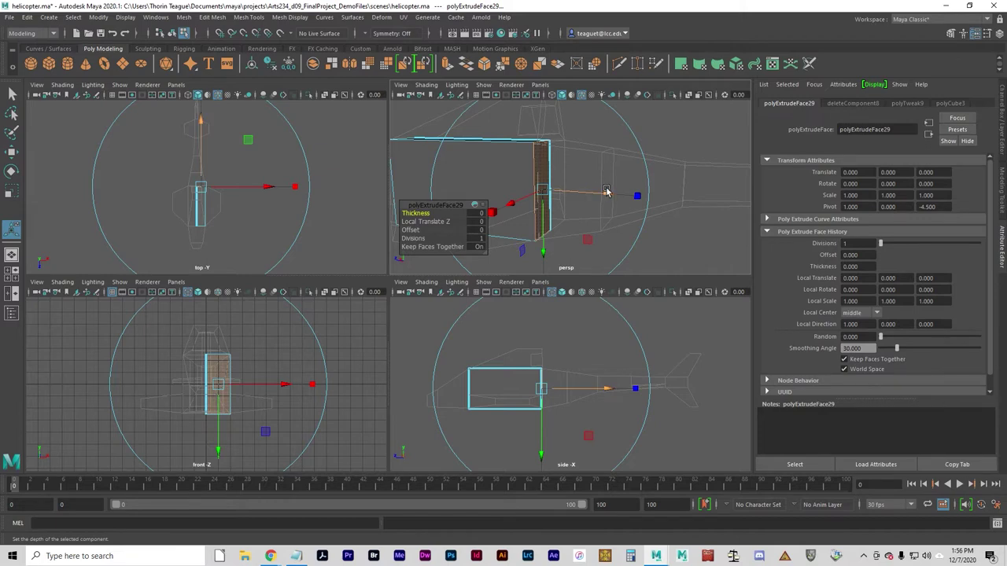
pyautogui.moveTo(612, 193)
pyautogui.mouseDown()
pyautogui.moveTo(656, 194)
pyautogui.moveTo(617, 193)
pyautogui.mouseUp()
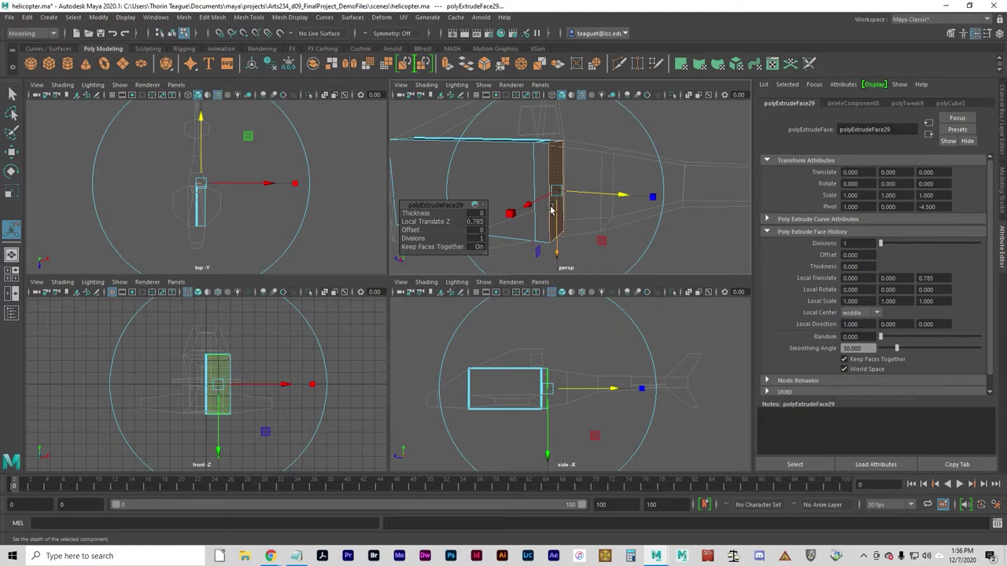
pyautogui.moveTo(621, 195)
pyautogui.mouseDown()
pyautogui.moveTo(661, 200)
pyautogui.moveTo(621, 195)
pyautogui.mouseUp()
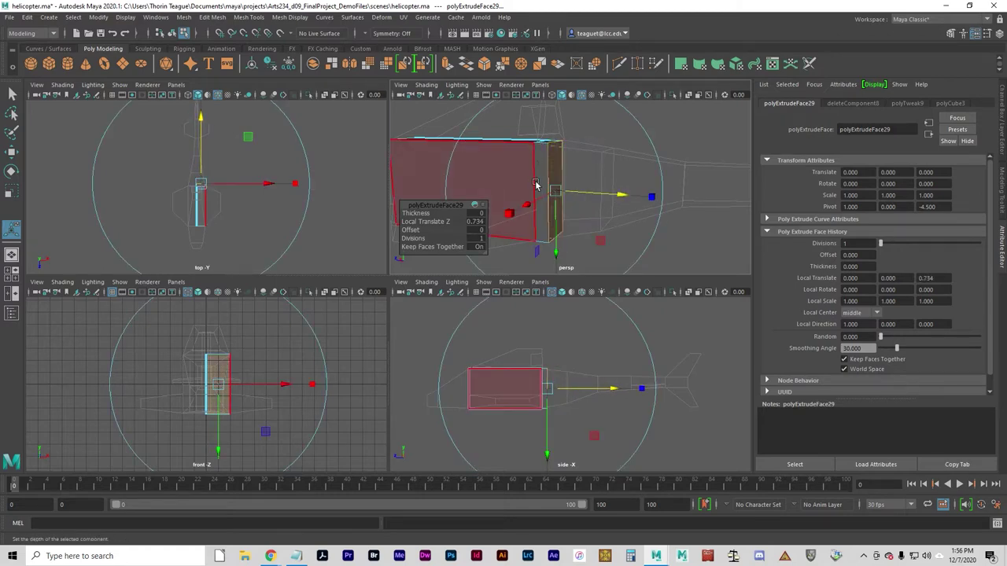
pyautogui.moveTo(518, 167)
pyautogui.keyDown('alt'); pyautogui.mouseDown()
pyautogui.moveTo(504, 200)
pyautogui.moveTo(511, 213)
pyautogui.moveTo(515, 161)
pyautogui.mouseUp(); pyautogui.keyUp('alt')
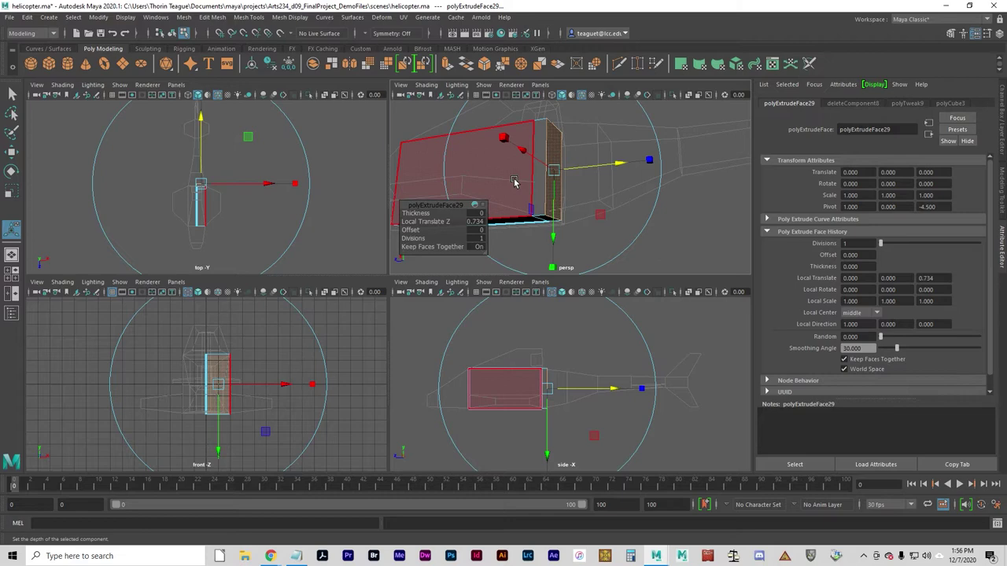
pyautogui.click(536, 192)
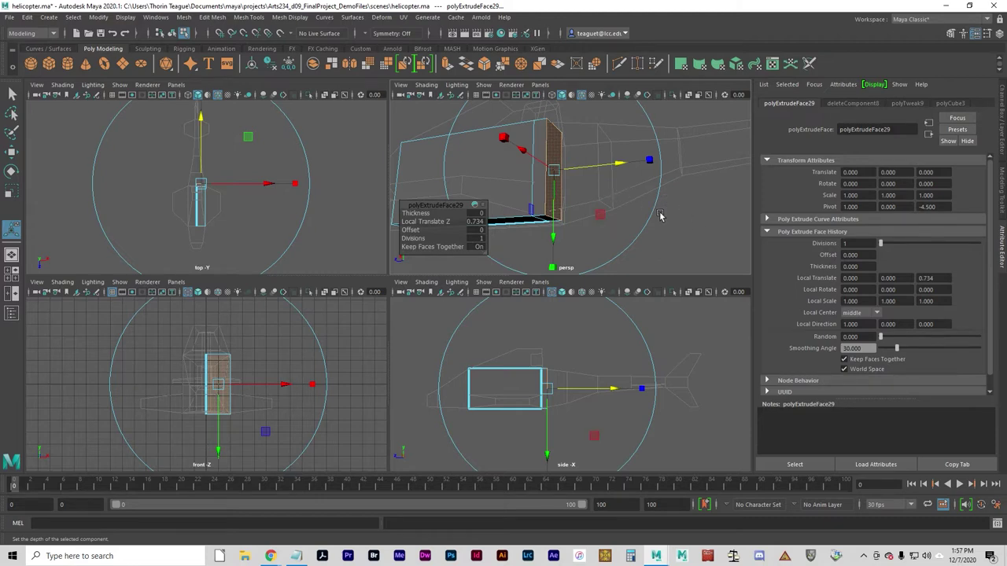
# Pull the extruded rear face back toward the tail, to a local Z translate of about 3.16.
pyautogui.keyDown('alt'); pyautogui.moveTo(661, 214); pyautogui.dragTo(595, 211); pyautogui.keyUp('alt')
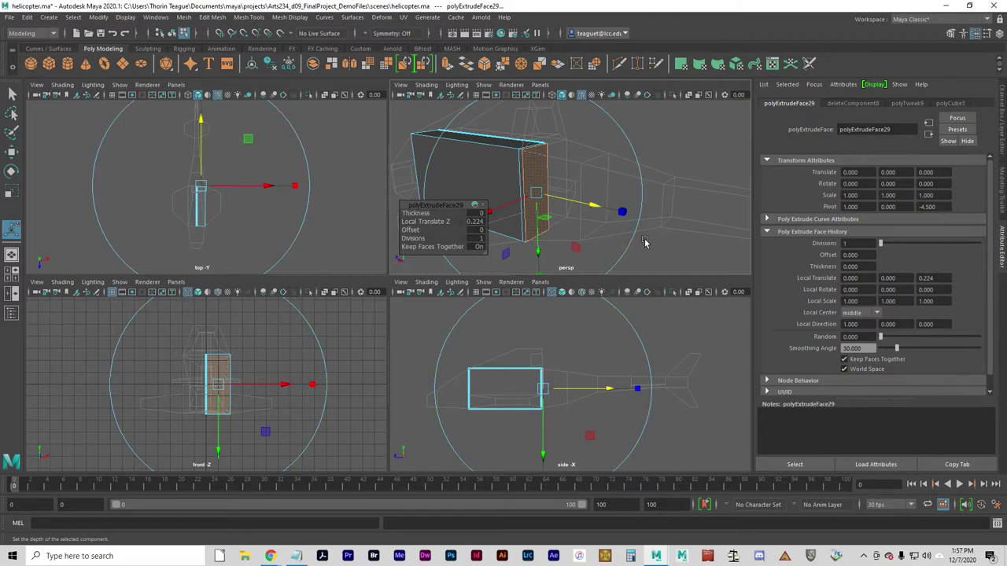
pyautogui.keyDown('alt'); pyautogui.moveTo(578, 216); pyautogui.dragTo(542, 216); pyautogui.keyUp('alt')
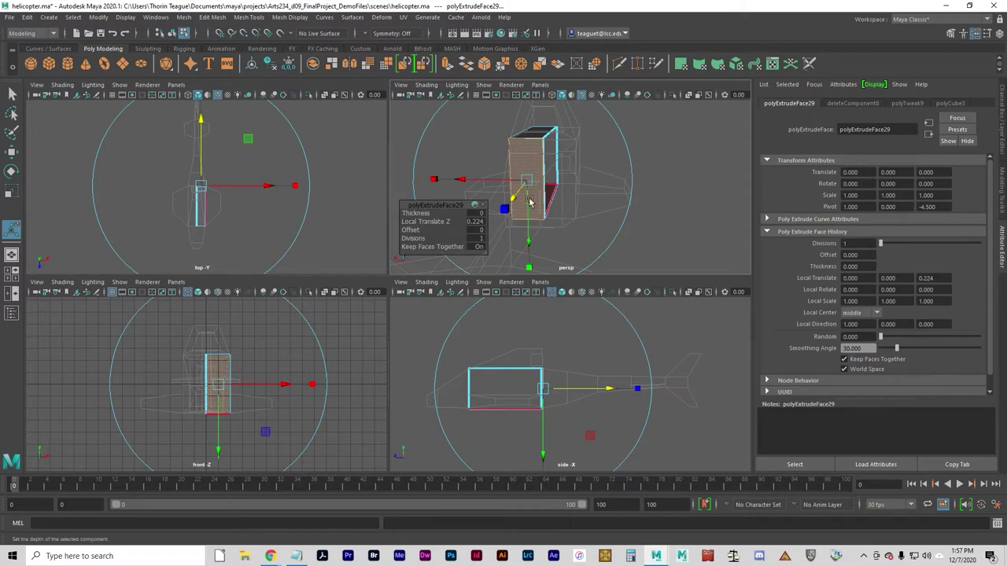
pyautogui.keyDown('alt'); pyautogui.moveTo(501, 205); pyautogui.dragTo(549, 225); pyautogui.keyUp('alt')
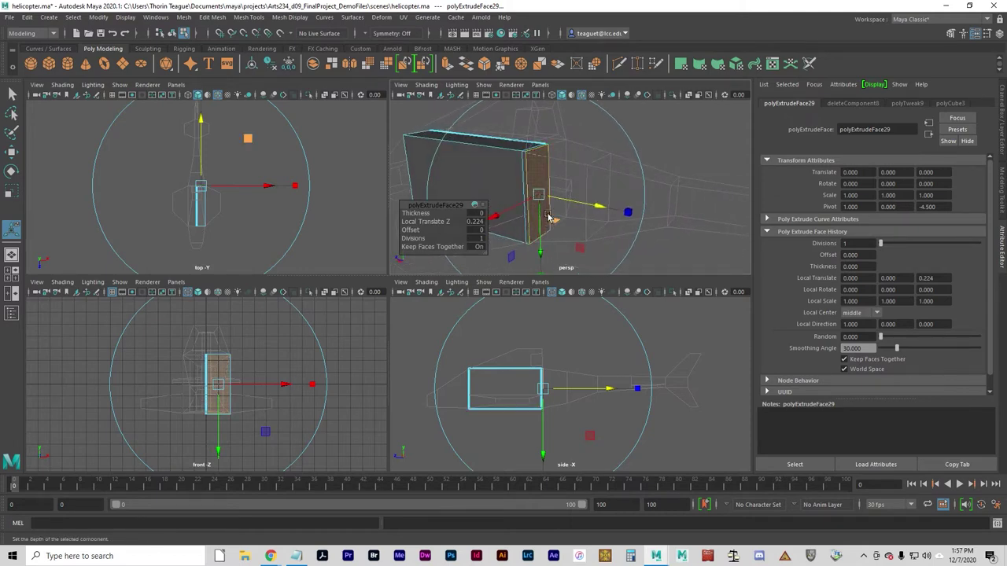
pyautogui.keyDown('alt'); pyautogui.moveTo(561, 249); pyautogui.dragTo(604, 250); pyautogui.keyUp('alt')
pyautogui.moveTo(628, 198); pyautogui.dragTo(645, 229)
pyautogui.keyDown('alt'); pyautogui.moveTo(641, 250); pyautogui.dragTo(619, 197, button='middle'); pyautogui.keyUp('alt')
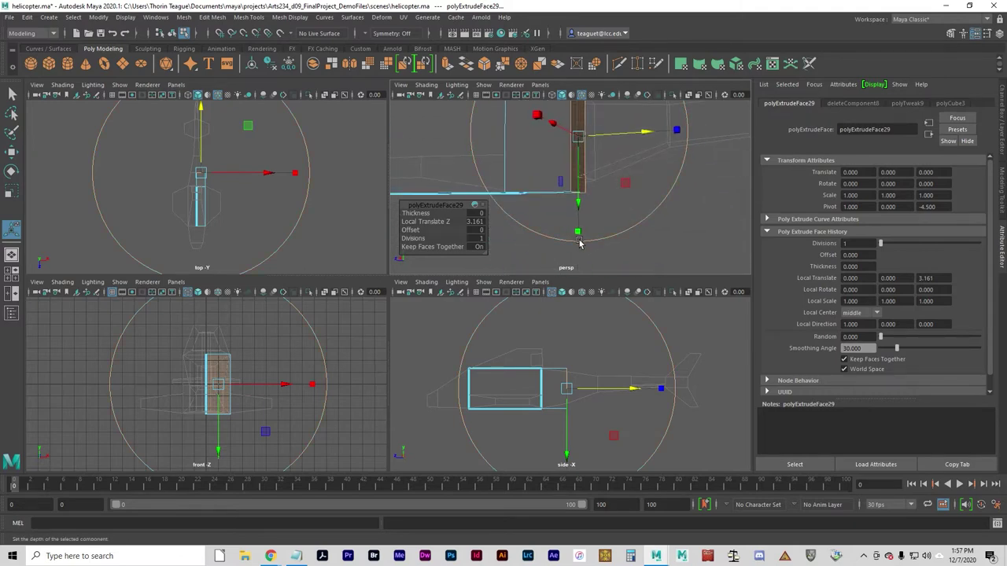
# Scale the extruded rear face to about 0.75 in height and 0.68 in width, shifting it up and in to the centre line.
pyautogui.moveTo(580, 232); pyautogui.dragTo(583, 210)
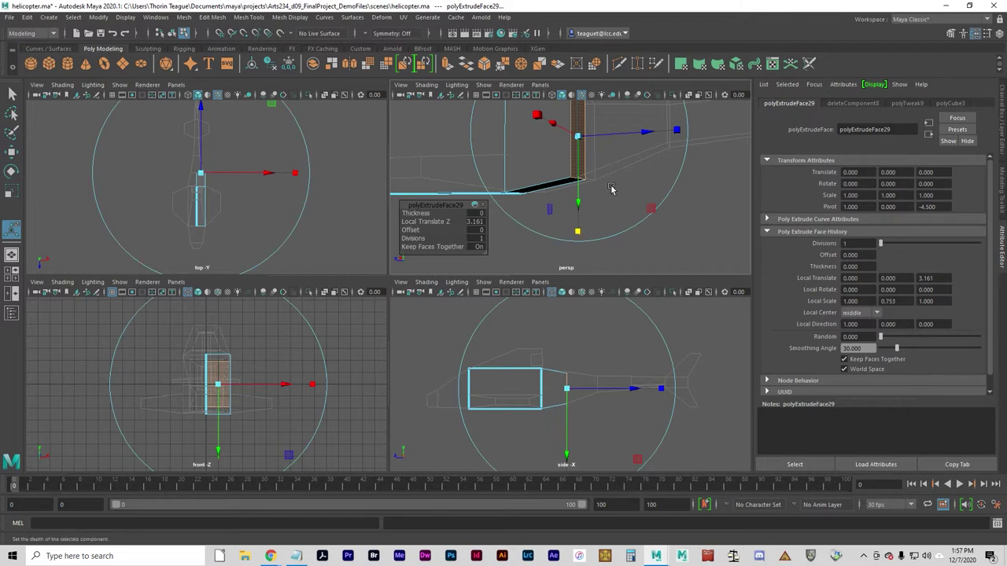
pyautogui.keyDown('alt'); pyautogui.moveTo(647, 192); pyautogui.dragTo(582, 212); pyautogui.keyUp('alt')
pyautogui.keyDown('alt'); pyautogui.moveTo(582, 212); pyautogui.dragTo(590, 231, button='middle'); pyautogui.keyUp('alt')
pyautogui.keyDown('alt'); pyautogui.moveTo(590, 231); pyautogui.dragTo(677, 218, button='right'); pyautogui.keyUp('alt')
pyautogui.click(460, 188)
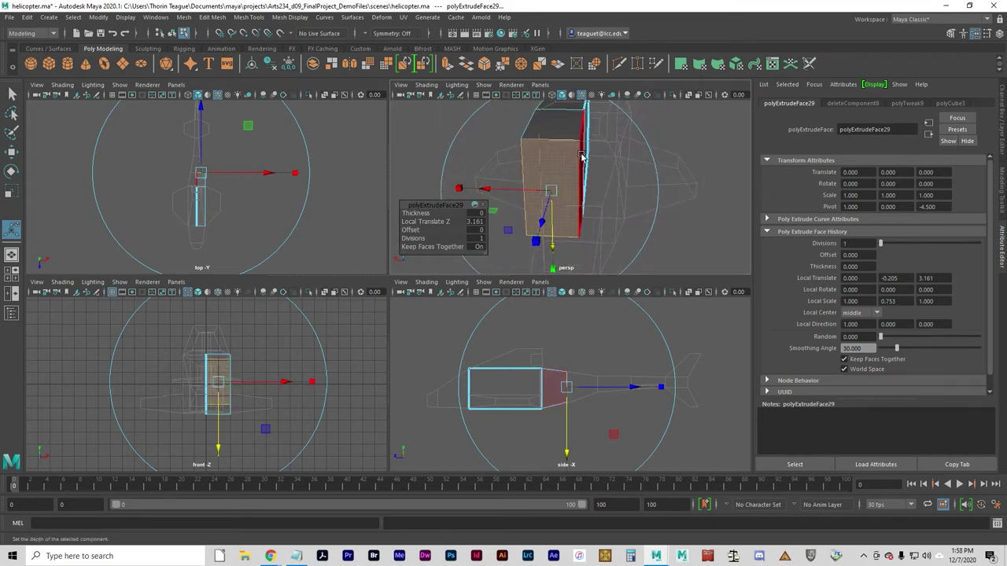
pyautogui.moveTo(459, 188); pyautogui.dragTo(491, 193)
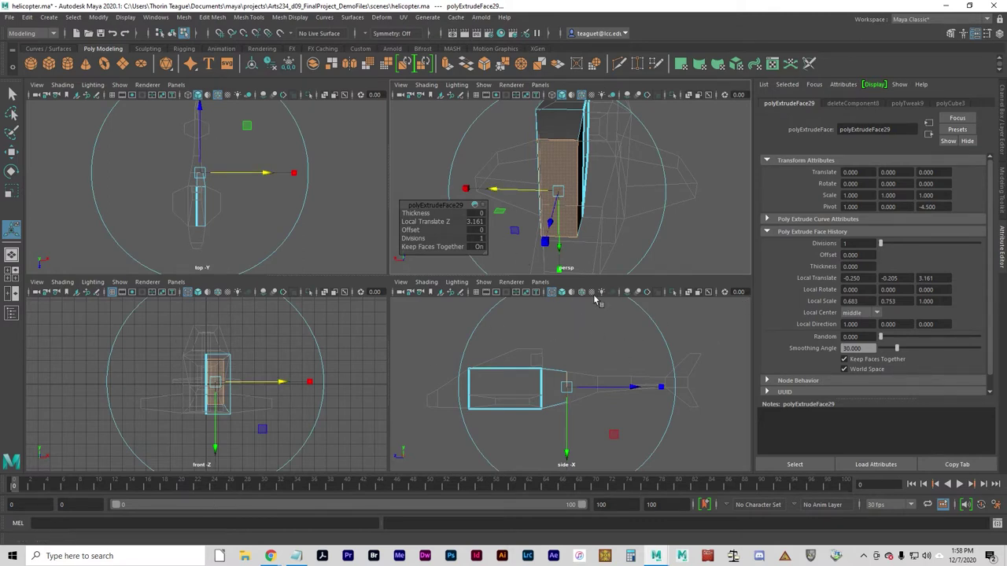
pyautogui.keyDown('alt'); pyautogui.moveTo(569, 266); pyautogui.dragTo(705, 203); pyautogui.keyUp('alt')
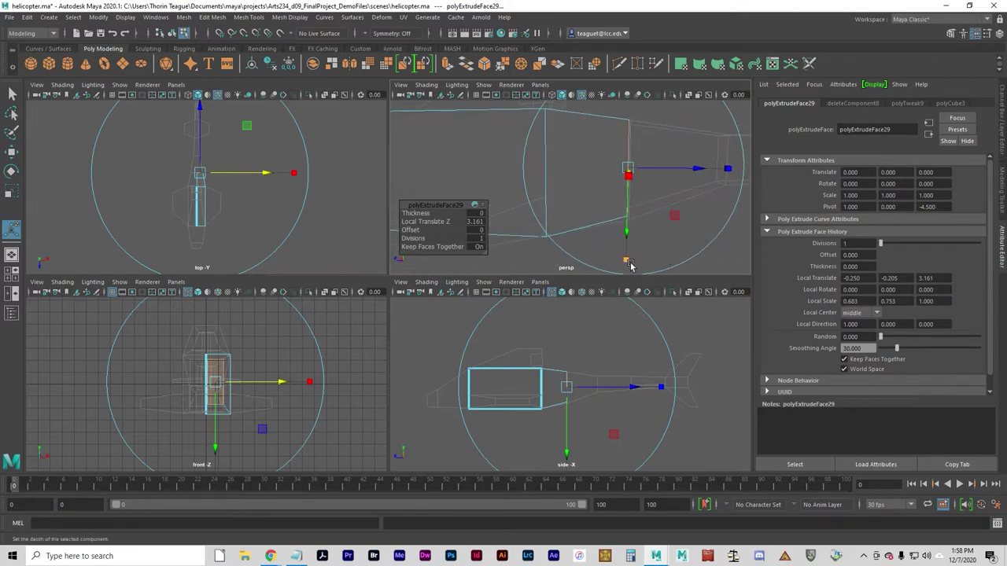
# Refine the rear face's height scale to about 0.79 and its local Y translate to about -0.11.
pyautogui.click(627, 262)
pyautogui.moveTo(627, 264); pyautogui.dragTo(627, 235)
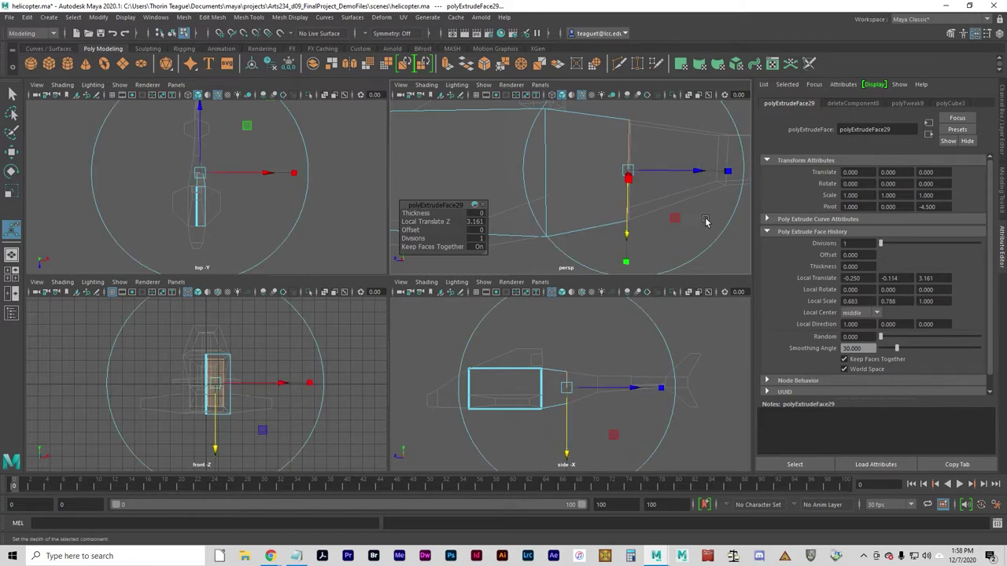
pyautogui.keyDown('alt'); pyautogui.moveTo(705, 221); pyautogui.dragTo(641, 210); pyautogui.keyUp('alt')
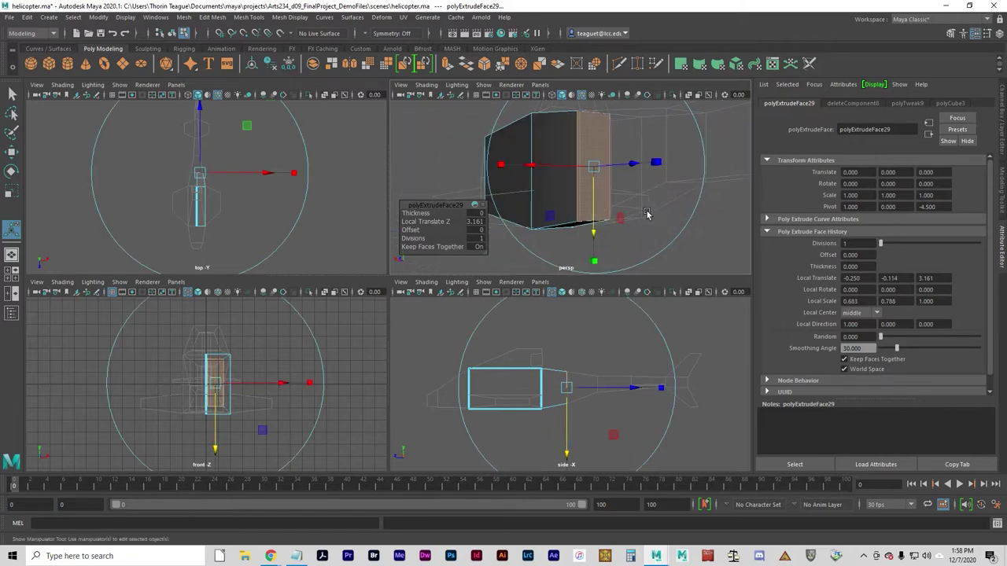
# Extrude the rear face again and pull it back about 3.74 to the start of the template's tail boom.
pyautogui.keyDown('alt'); pyautogui.moveTo(646, 212); pyautogui.dragTo(623, 217, button='right'); pyautogui.keyUp('alt')
pyautogui.keyDown('alt'); pyautogui.moveTo(623, 217); pyautogui.dragTo(689, 229); pyautogui.keyUp('alt')
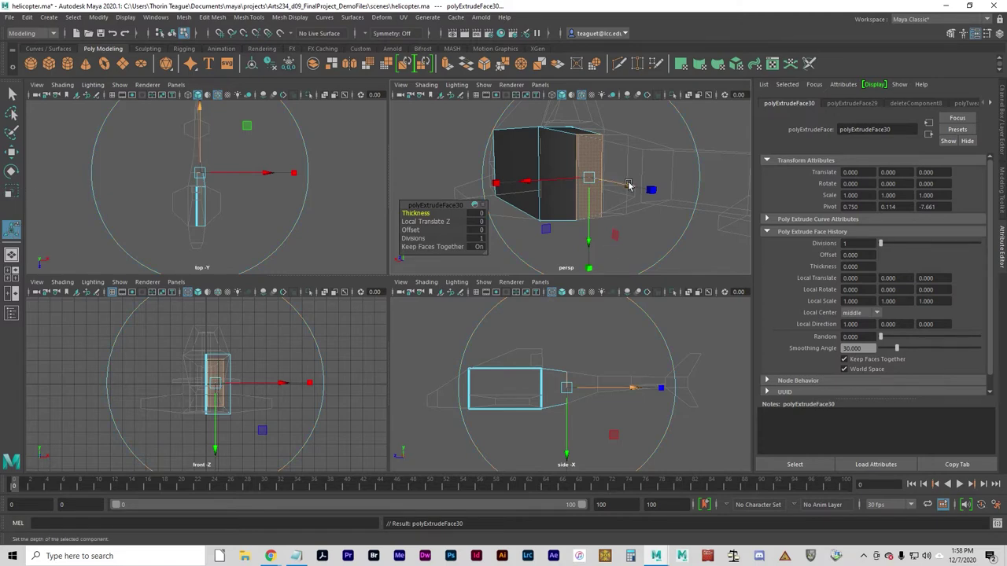
pyautogui.moveTo(631, 186); pyautogui.dragTo(659, 197)
pyautogui.keyDown('alt'); pyautogui.moveTo(655, 220); pyautogui.dragTo(526, 228); pyautogui.keyUp('alt')
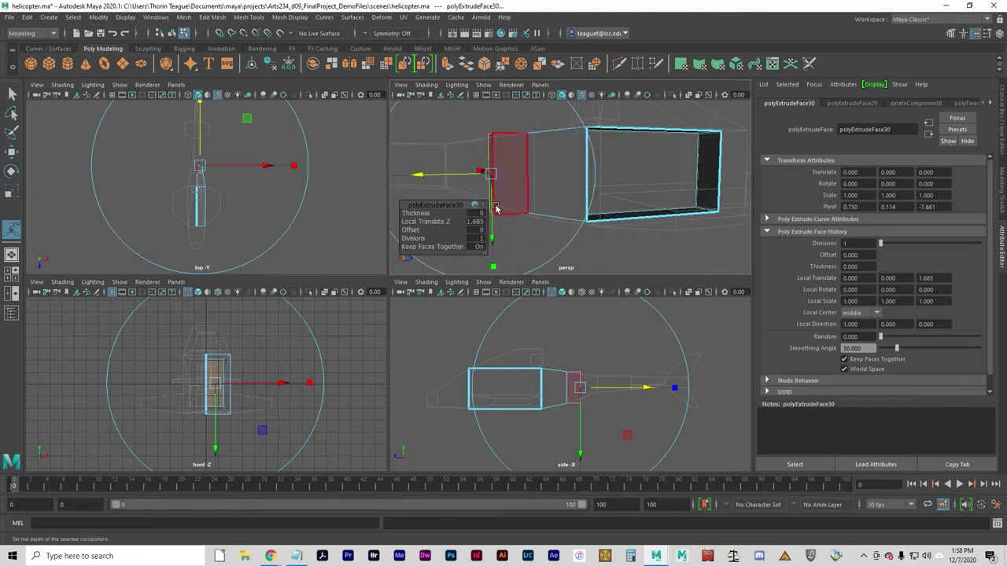
pyautogui.moveTo(418, 174); pyautogui.dragTo(369, 177)
# Scale the new end face's height down to about 0.48 to taper the body into the tail.
pyautogui.keyDown('alt'); pyautogui.moveTo(571, 235); pyautogui.dragTo(615, 240); pyautogui.keyUp('alt')
pyautogui.keyDown('alt'); pyautogui.moveTo(625, 246); pyautogui.dragTo(592, 173, button='middle'); pyautogui.keyUp('alt')
pyautogui.keyDown('alt'); pyautogui.moveTo(595, 194); pyautogui.dragTo(534, 196); pyautogui.keyUp('alt')
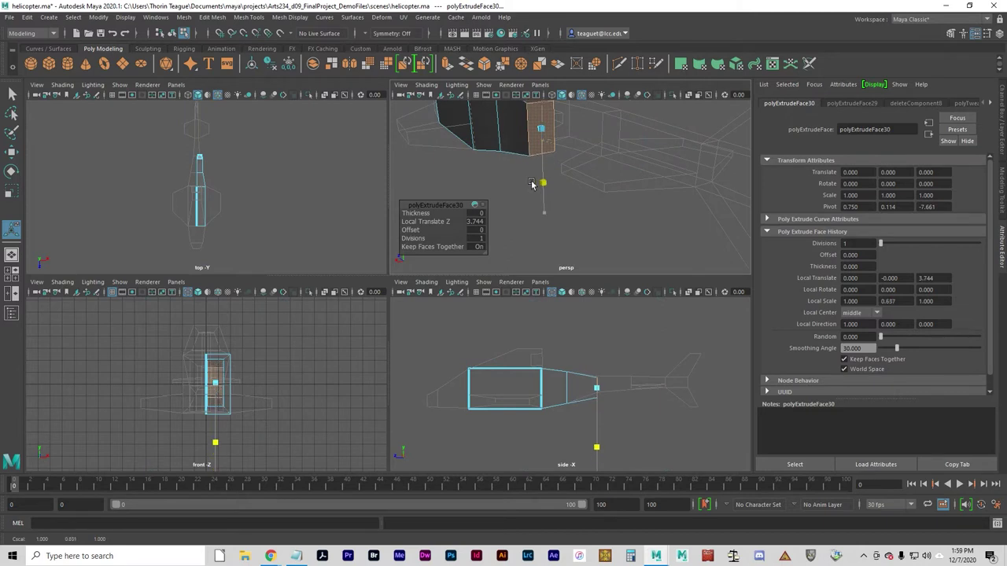
pyautogui.click(530, 173)
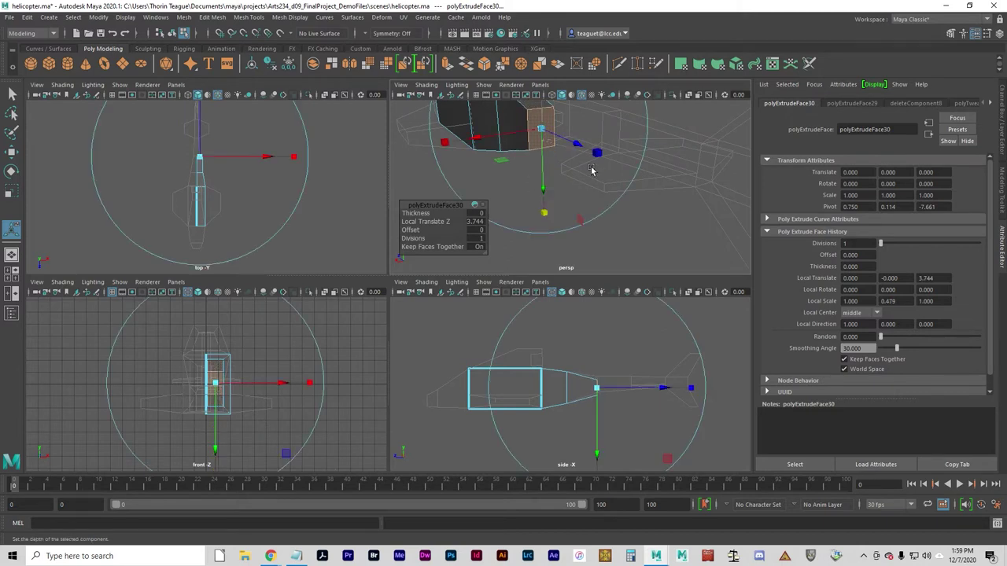
# Move the tapered end face up and sideways onto the template's tail boom, with local translates of about -0.78, -0.42 and 3.85.
pyautogui.keyDown('alt'); pyautogui.moveTo(592, 169); pyautogui.dragTo(623, 217); pyautogui.keyUp('alt')
pyautogui.moveTo(572, 249); pyautogui.dragTo(573, 229)
pyautogui.keyDown('alt'); pyautogui.moveTo(579, 192); pyautogui.dragTo(526, 169); pyautogui.keyUp('alt')
pyautogui.keyDown('alt'); pyautogui.moveTo(609, 194); pyautogui.dragTo(561, 197); pyautogui.keyUp('alt')
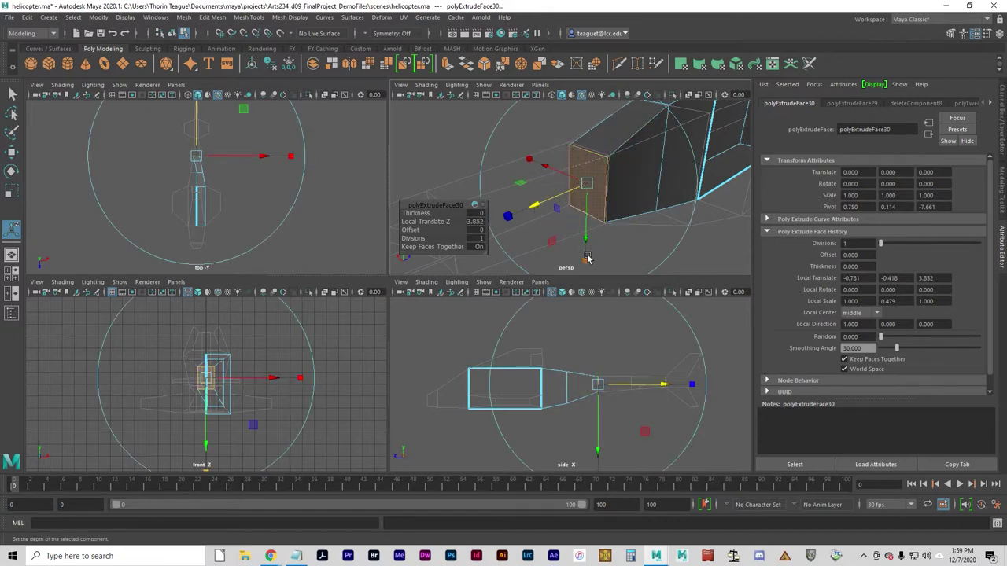
# Set the end face's height scale to about 0.51 and extrude it about 4.03 back along the tail boom.
pyautogui.moveTo(586, 258)
pyautogui.mouseDown()
pyautogui.moveTo(586, 269)
pyautogui.moveTo(589, 260)
pyautogui.mouseUp()
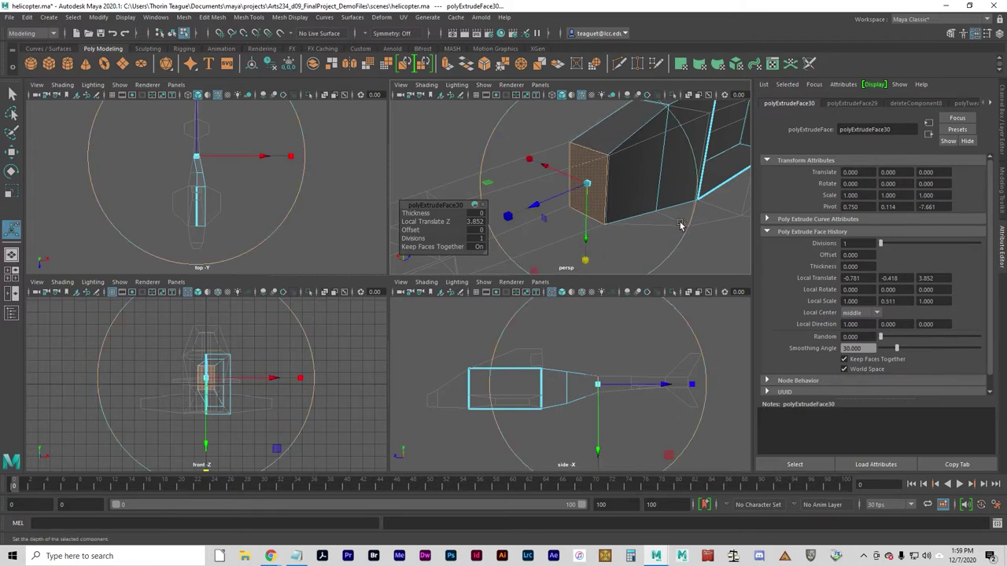
pyautogui.keyDown('alt'); pyautogui.moveTo(665, 229); pyautogui.dragTo(611, 220); pyautogui.keyUp('alt')
pyautogui.hotkey('ctrl', 'e')
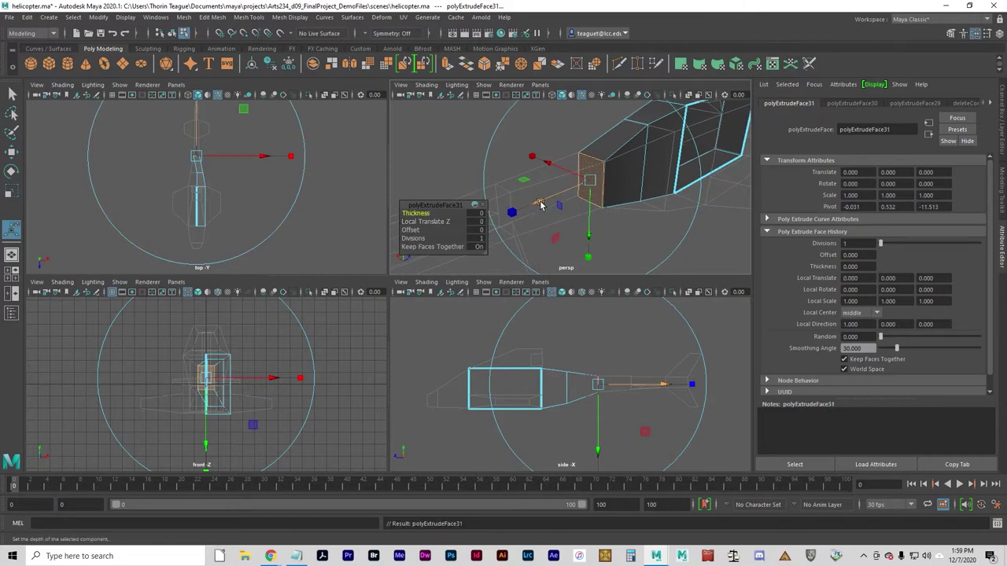
pyautogui.moveTo(540, 204); pyautogui.dragTo(425, 235)
pyautogui.keyDown('alt'); pyautogui.moveTo(618, 250); pyautogui.dragTo(582, 250, button='right'); pyautogui.keyUp('alt')
pyautogui.keyDown('alt'); pyautogui.moveTo(582, 250); pyautogui.dragTo(612, 241); pyautogui.keyUp('alt')
# Step back and forth through the recent edits to the tail, finishing by undoing the pull of the tail boom extrusion.
pyautogui.hotkey('ctrl', 'z')
pyautogui.hotkey('ctrl', 'z')
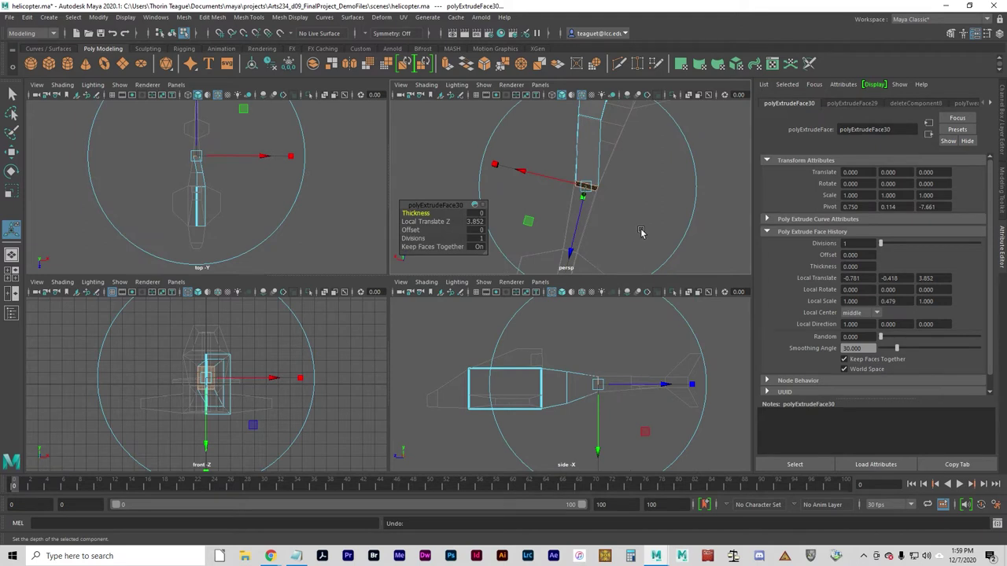
pyautogui.hotkey('ctrl', 'z')
pyautogui.hotkey('ctrl', 'z')
pyautogui.hotkey('ctrl', 'z')
pyautogui.hotkey('ctrl', 'z')
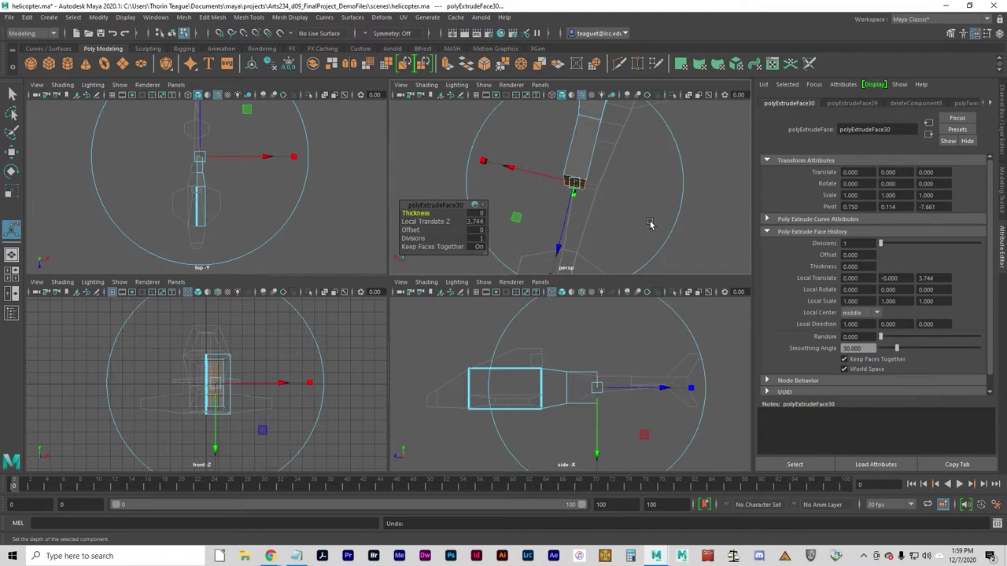
pyautogui.hotkey('shift', 'z')
pyautogui.hotkey('shift', 'z')
pyautogui.hotkey('shift', 'z')
pyautogui.hotkey('shift', 'z')
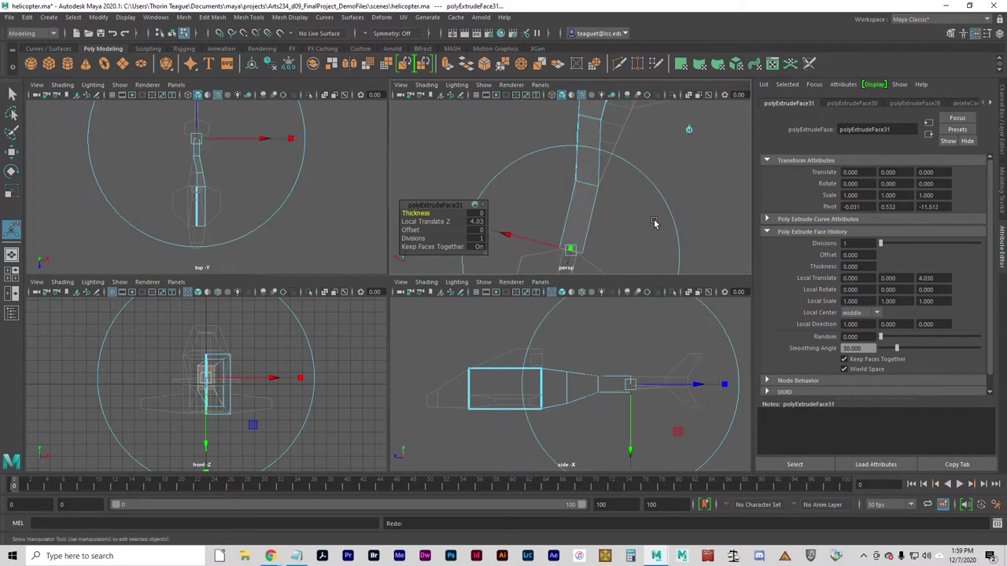
pyautogui.click(660, 223)
pyautogui.hotkey('ctrl', 'z')
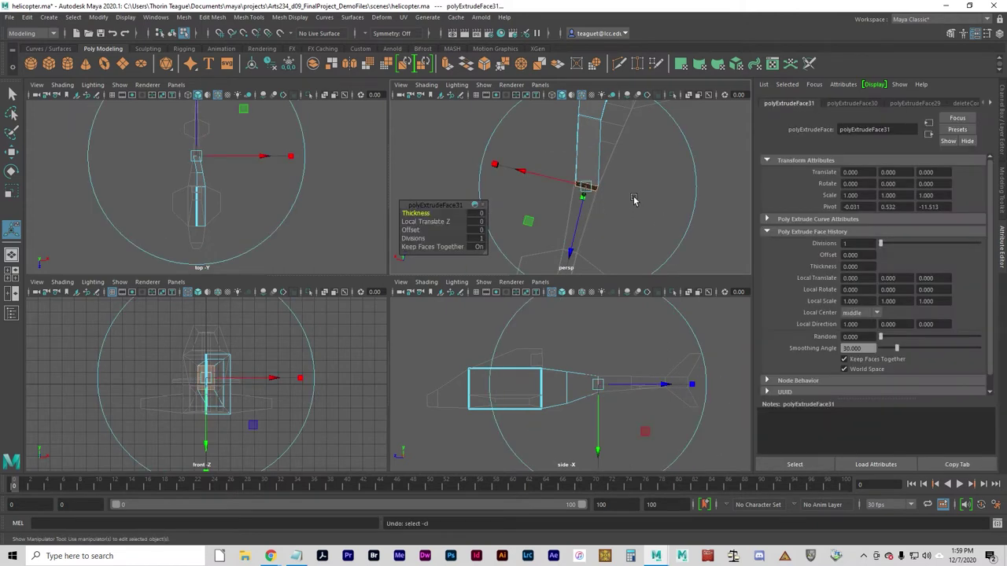
# Try to narrow the tail-end face along X with the Scale tool, and undo back to before the tail boom extrusion.
pyautogui.press('r')
pyautogui.moveTo(493, 165); pyautogui.dragTo(535, 182)
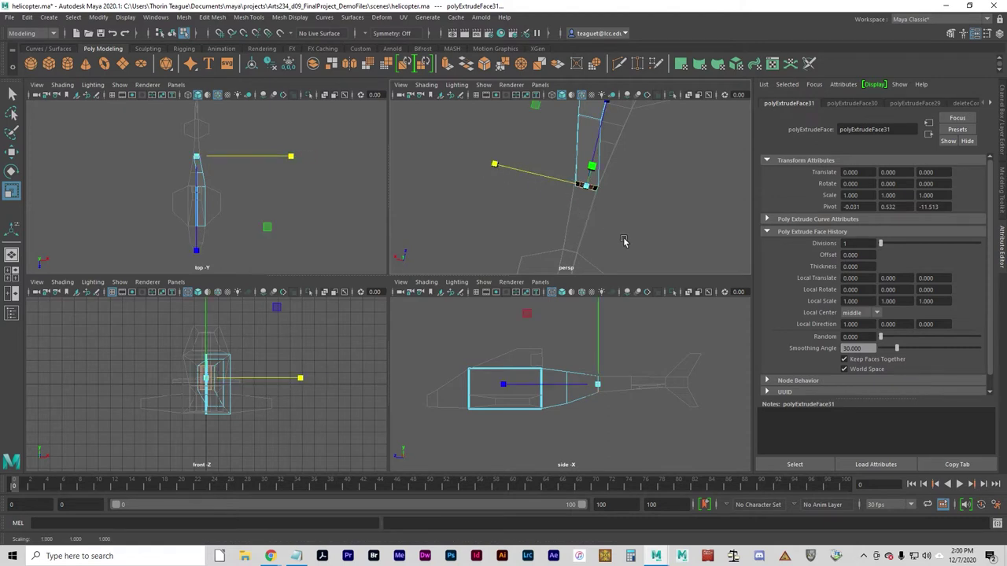
pyautogui.hotkey('ctrl', 'z')
pyautogui.hotkey('ctrl', 'z')
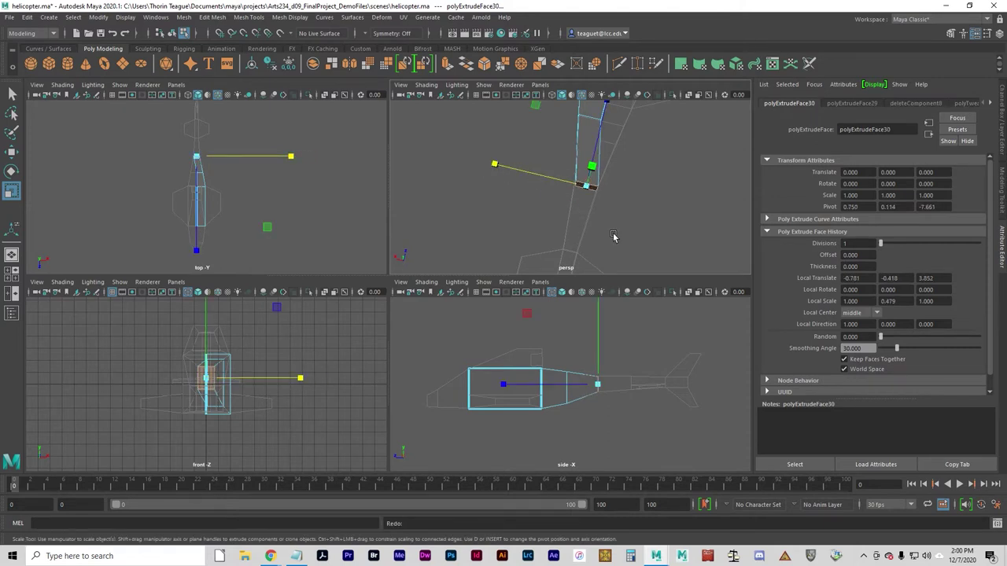
# Narrow the tail-end face along X and slide it sideways to line up with the template's centreline.
pyautogui.moveTo(495, 165); pyautogui.dragTo(543, 187)
pyautogui.press('w')
pyautogui.press('r')
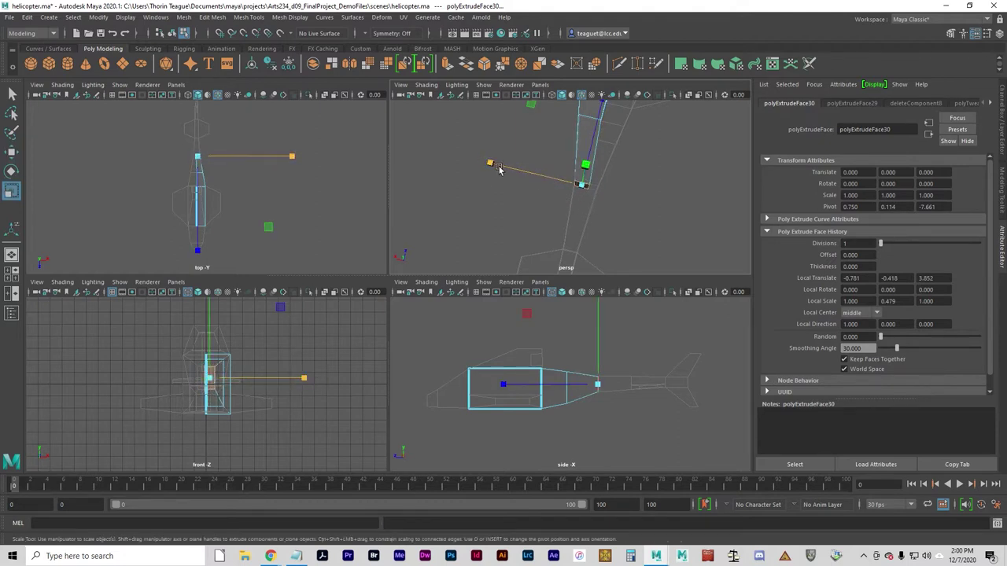
pyautogui.click(490, 164)
pyautogui.press('w')
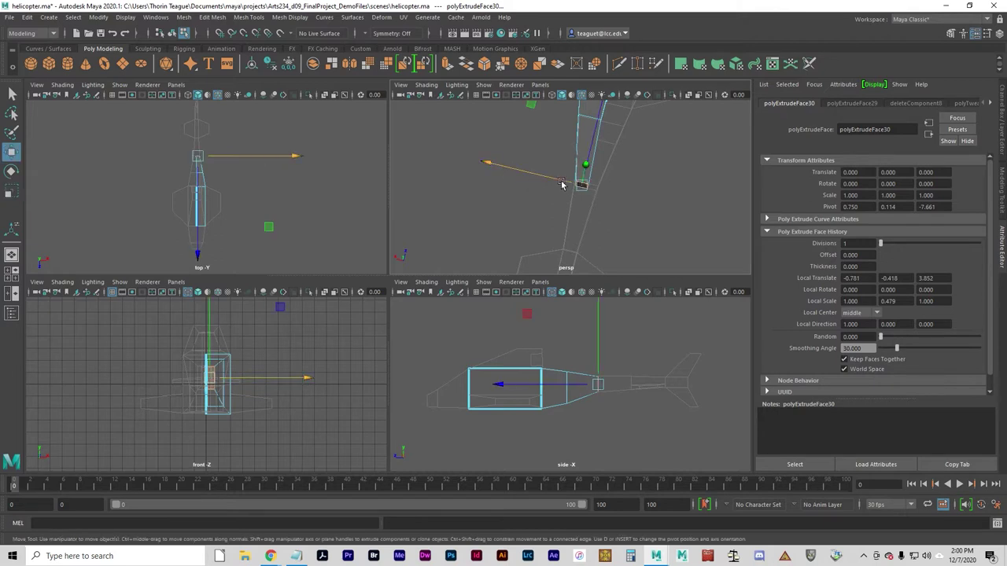
pyautogui.moveTo(557, 181); pyautogui.dragTo(556, 181)
pyautogui.press('f')
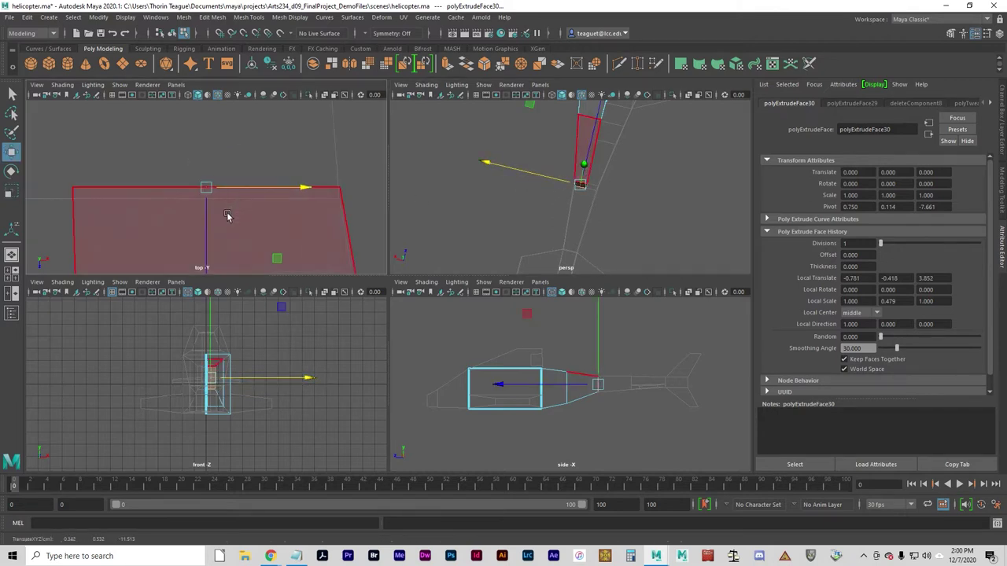
pyautogui.keyDown('alt'); pyautogui.moveTo(234, 218); pyautogui.dragTo(130, 222, button='right'); pyautogui.keyUp('alt')
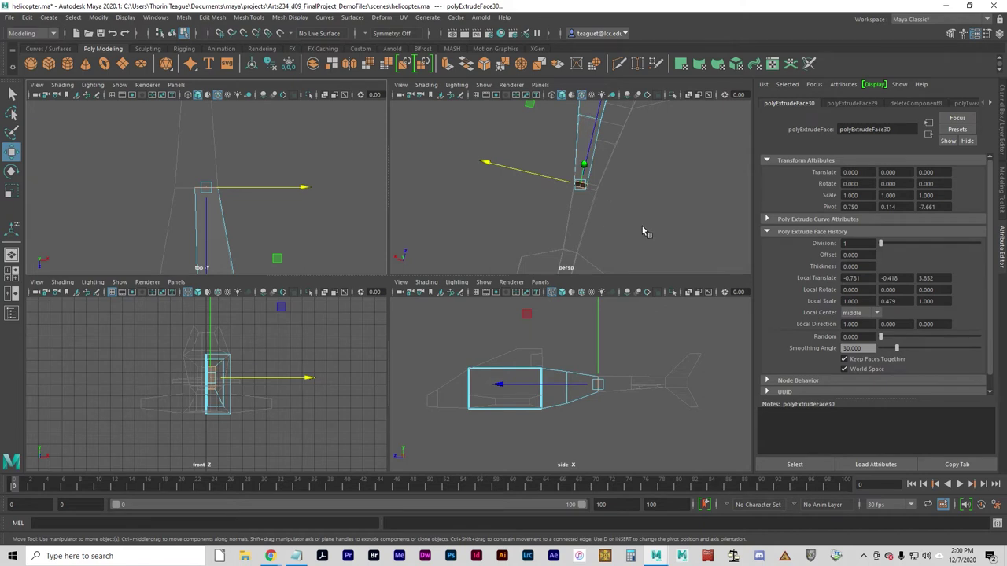
# Extrude the tail-end face about 4.135 back along the tail boom and scale it to about 0.62 in width and 0.68 in height.
pyautogui.keyDown('alt'); pyautogui.moveTo(643, 232); pyautogui.dragTo(635, 182); pyautogui.keyUp('alt')
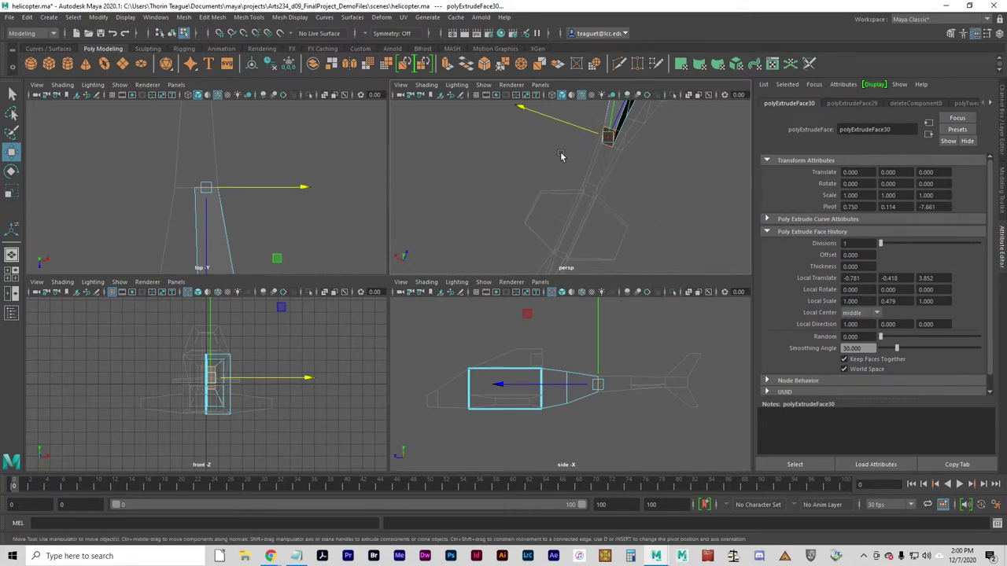
pyautogui.hotkey('ctrl', 'e')
pyautogui.moveTo(583, 192); pyautogui.dragTo(572, 256)
pyautogui.keyDown('alt'); pyautogui.moveTo(629, 235); pyautogui.dragTo(533, 203); pyautogui.keyUp('alt')
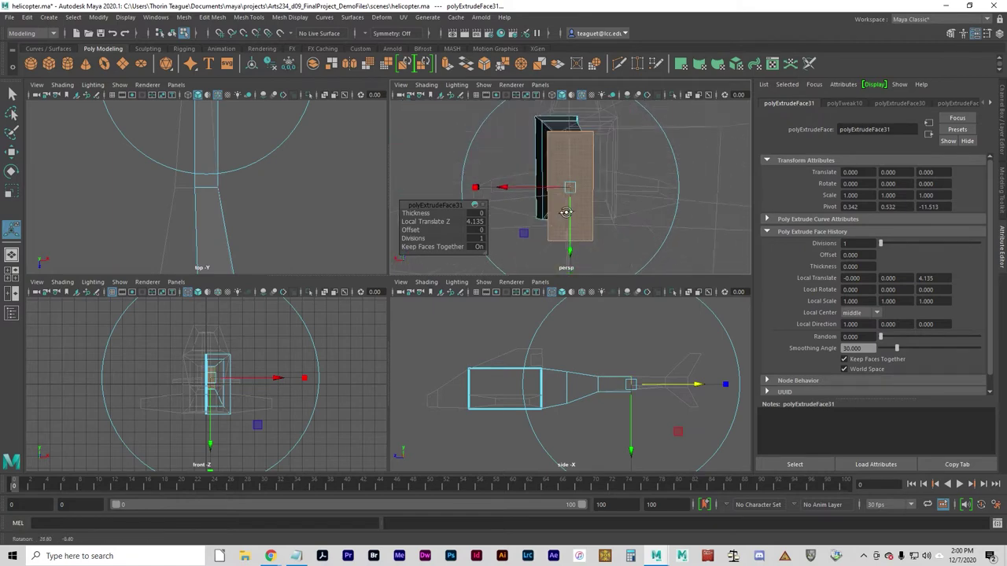
pyautogui.moveTo(477, 187); pyautogui.dragTo(498, 189)
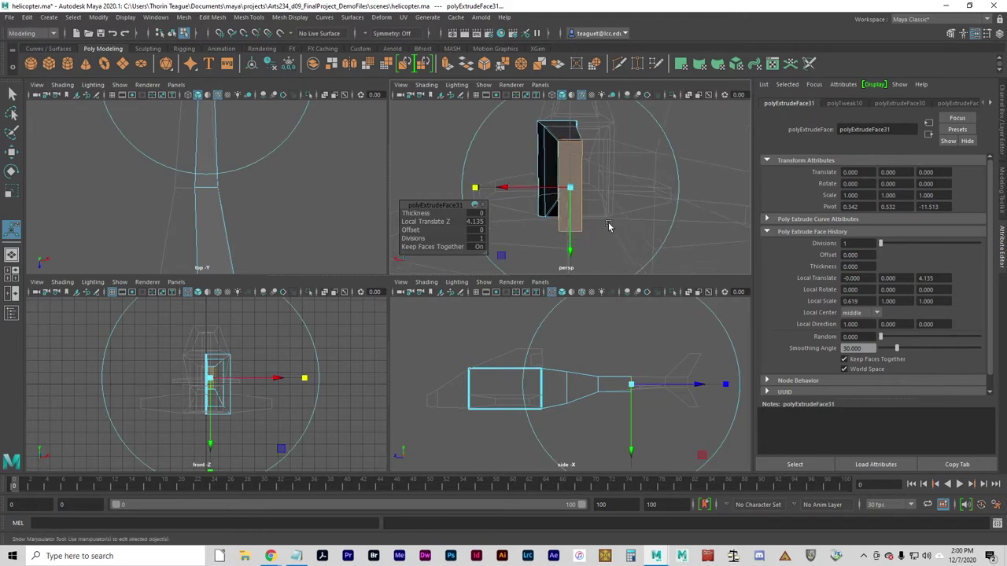
pyautogui.keyDown('alt'); pyautogui.moveTo(567, 227); pyautogui.dragTo(617, 161); pyautogui.keyUp('alt')
pyautogui.moveTo(572, 222); pyautogui.dragTo(601, 198)
# Rescale the new end face to about 0.546 by 0.792 and shift it with local translates of about -0.072 and -0.233.
pyautogui.press('f')
pyautogui.press('f')
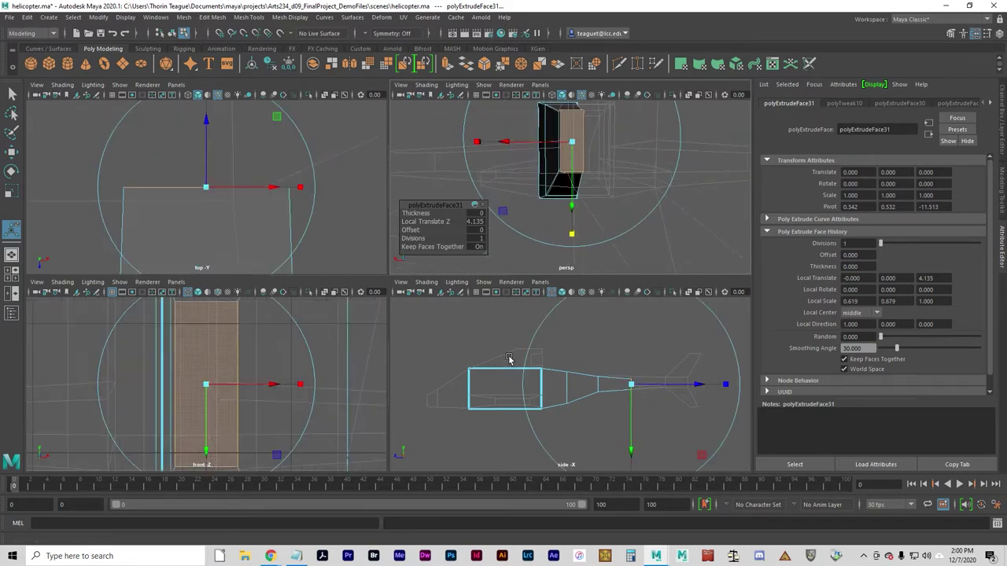
pyautogui.press('f')
pyautogui.keyDown('alt'); pyautogui.moveTo(357, 375); pyautogui.dragTo(262, 359, button='right'); pyautogui.keyUp('alt')
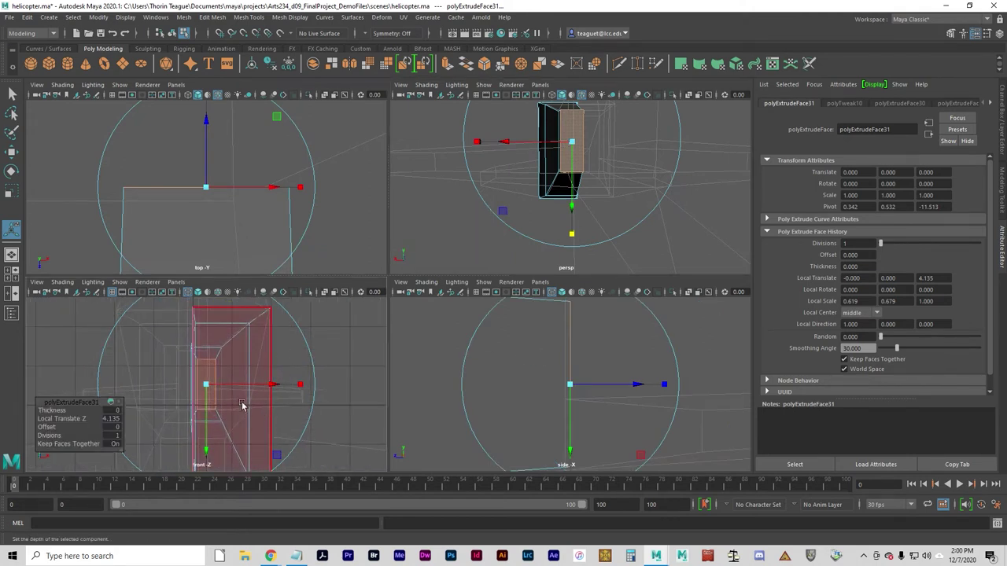
pyautogui.keyDown('alt'); pyautogui.moveTo(469, 154); pyautogui.dragTo(566, 197); pyautogui.keyUp('alt')
pyautogui.keyDown('alt'); pyautogui.moveTo(566, 197); pyautogui.dragTo(612, 186, button='right'); pyautogui.keyUp('alt')
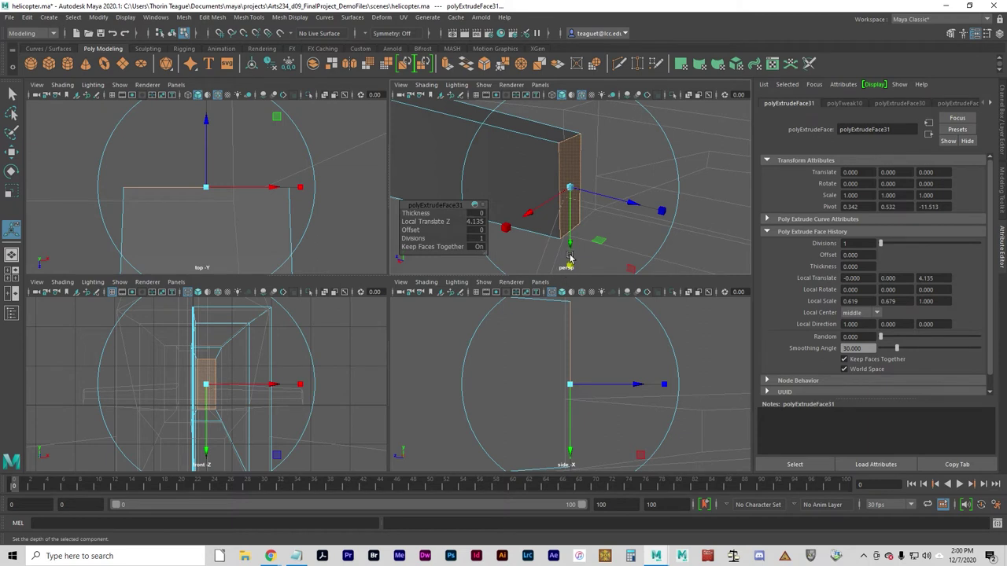
pyautogui.moveTo(568, 246)
pyautogui.mouseDown()
pyautogui.moveTo(564, 221)
pyautogui.moveTo(571, 266)
pyautogui.moveTo(581, 257)
pyautogui.moveTo(571, 224)
pyautogui.moveTo(569, 241)
pyautogui.mouseUp()
pyautogui.press('t')
pyautogui.moveTo(516, 192); pyautogui.dragTo(582, 201)
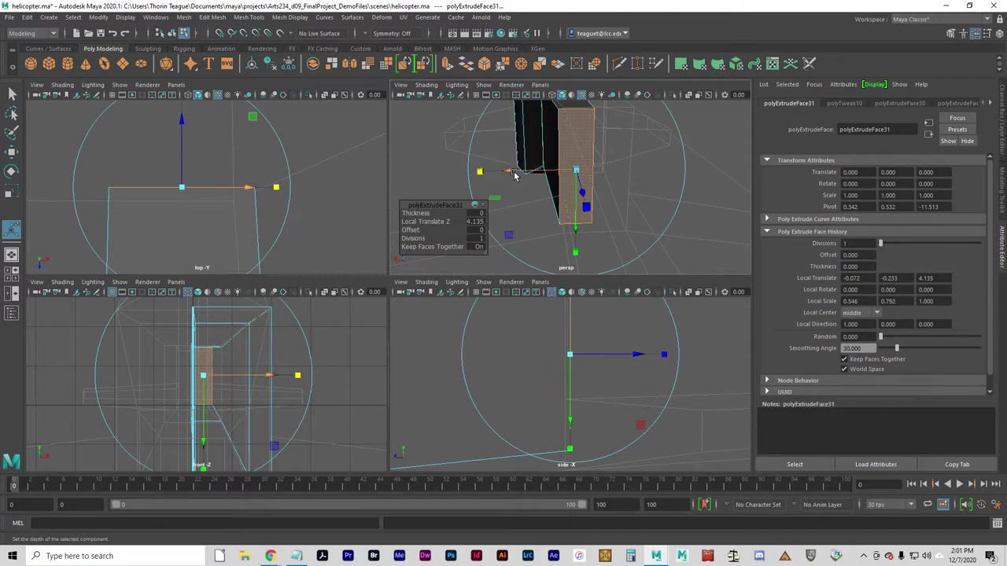
# Shift the end face to a local X translate of about -0.136 and fine-tune its height and vertical position against the template.
pyautogui.moveTo(513, 174); pyautogui.dragTo(517, 175)
pyautogui.keyDown('alt'); pyautogui.moveTo(550, 205); pyautogui.dragTo(615, 196); pyautogui.keyUp('alt')
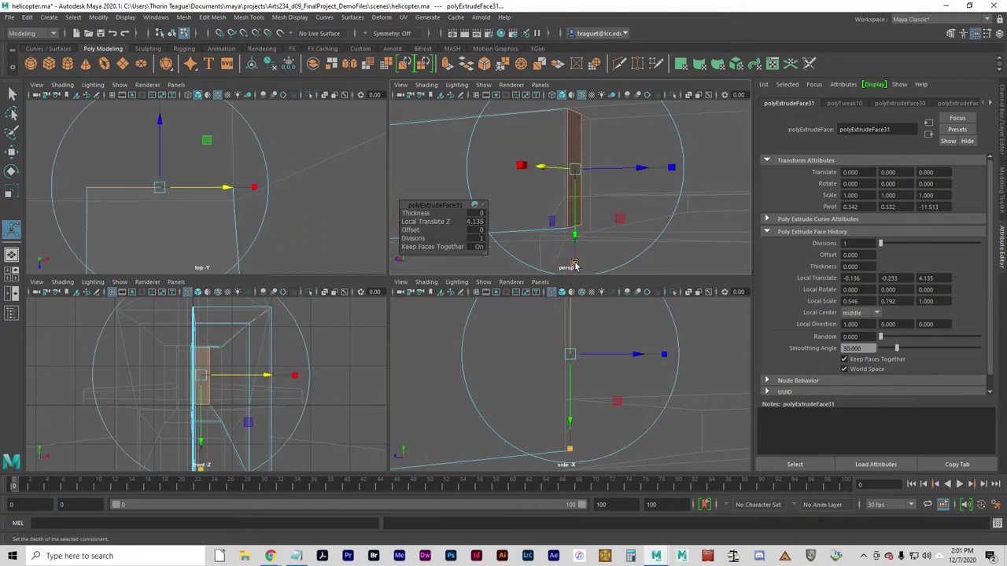
pyautogui.moveTo(575, 264); pyautogui.dragTo(575, 271)
pyautogui.moveTo(574, 236); pyautogui.dragTo(572, 239)
pyautogui.keyDown('alt'); pyautogui.moveTo(642, 223); pyautogui.dragTo(548, 232); pyautogui.keyUp('alt')
pyautogui.moveTo(515, 178); pyautogui.dragTo(582, 227)
# Extrude the end face again along the tail boom, with a local Z translate of about 4.273.
pyautogui.hotkey('ctrl', 'e')
pyautogui.moveTo(542, 167); pyautogui.dragTo(673, 174)
pyautogui.press('t')
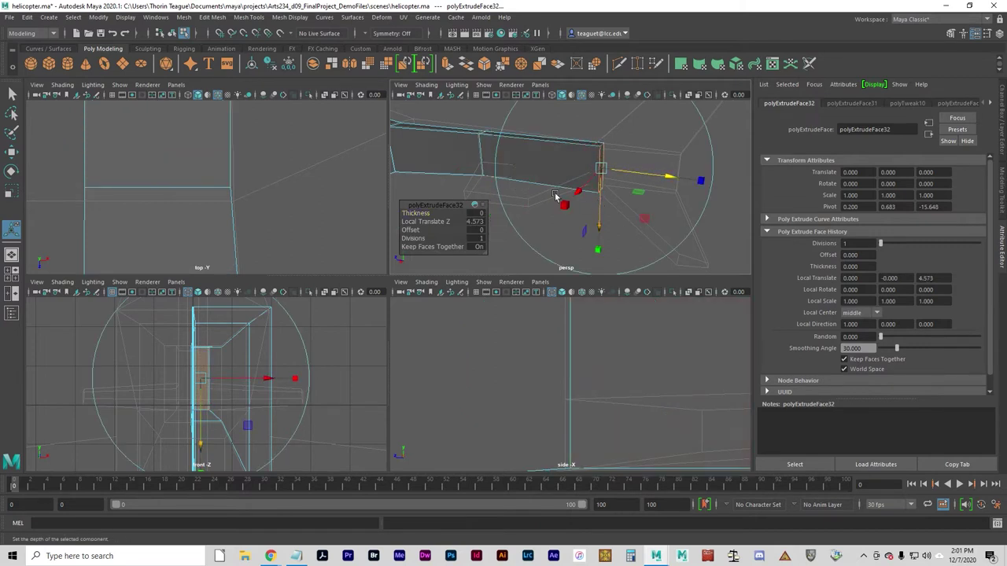
pyautogui.keyDown('alt'); pyautogui.moveTo(598, 189); pyautogui.dragTo(521, 187); pyautogui.keyUp('alt')
pyautogui.keyDown('alt'); pyautogui.moveTo(616, 164); pyautogui.dragTo(615, 173); pyautogui.keyUp('alt')
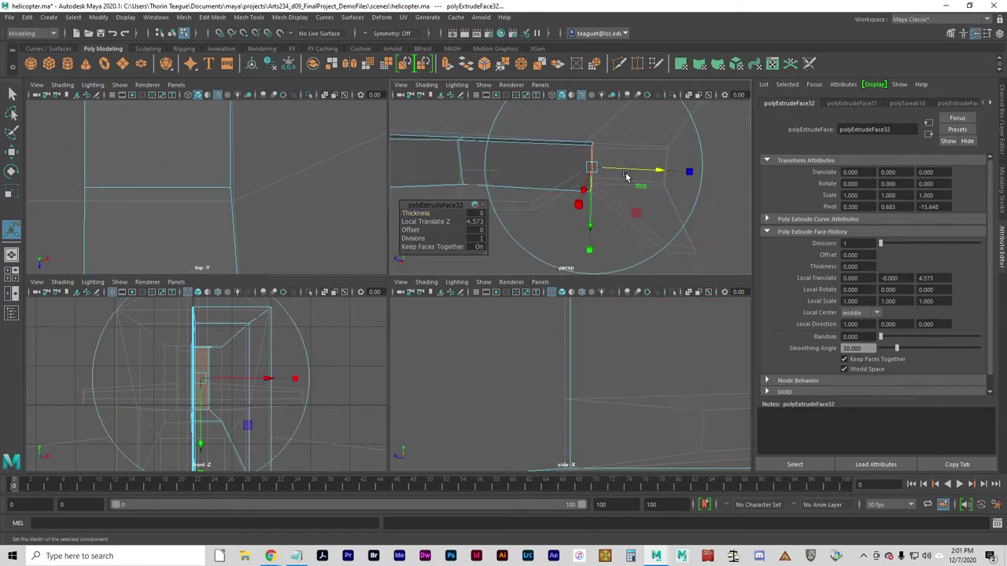
pyautogui.keyDown('alt'); pyautogui.moveTo(608, 208); pyautogui.dragTo(665, 206); pyautogui.keyUp('alt')
pyautogui.moveTo(678, 167); pyautogui.dragTo(654, 164)
# Scale the new end face to about 0.791 by 0.751 and move it vertically with a local Y translate of about -0.098.
pyautogui.moveTo(631, 211)
pyautogui.keyDown('alt'); pyautogui.mouseDown()
pyautogui.moveTo(602, 213)
pyautogui.moveTo(613, 216)
pyautogui.mouseUp(); pyautogui.keyUp('alt')
pyautogui.keyDown('alt'); pyautogui.moveTo(614, 216); pyautogui.dragTo(608, 207, button='right'); pyautogui.keyUp('alt')
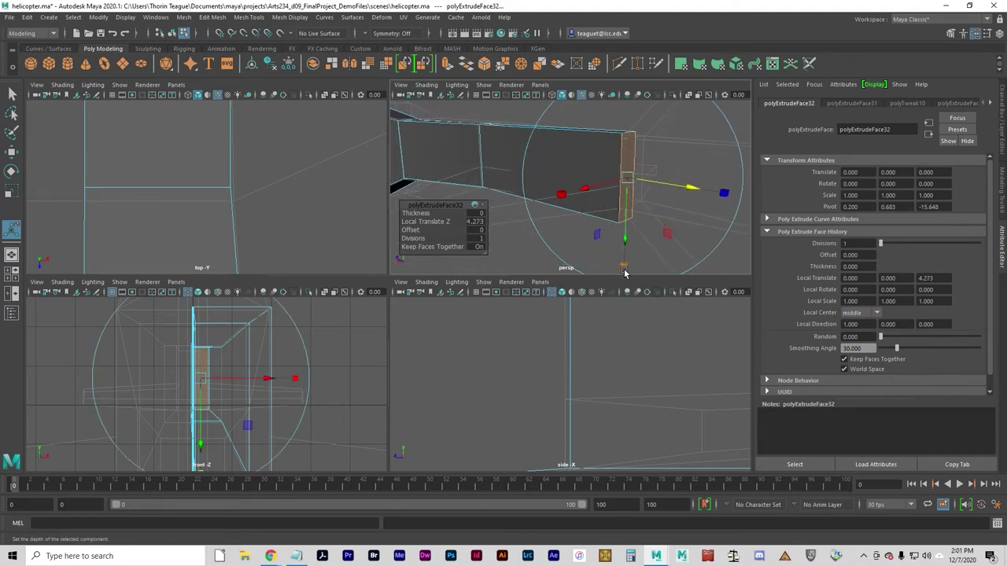
pyautogui.moveTo(625, 272); pyautogui.dragTo(615, 234)
pyautogui.moveTo(572, 196); pyautogui.dragTo(581, 194)
pyautogui.keyDown('alt'); pyautogui.moveTo(689, 203); pyautogui.dragTo(574, 202); pyautogui.keyUp('alt')
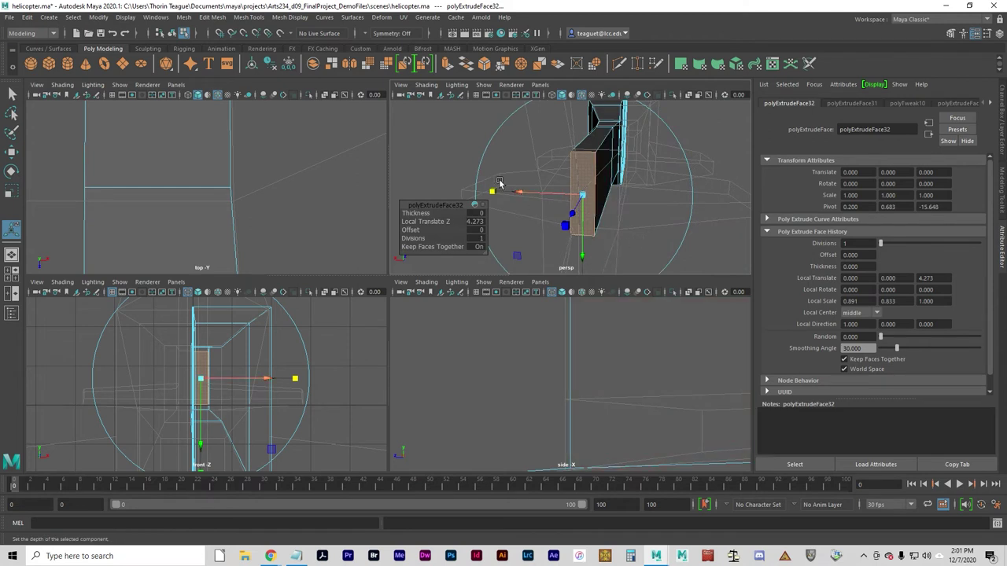
pyautogui.moveTo(493, 192); pyautogui.dragTo(518, 202)
pyautogui.keyDown('alt'); pyautogui.moveTo(625, 227); pyautogui.dragTo(616, 176, button='middle'); pyautogui.keyUp('alt')
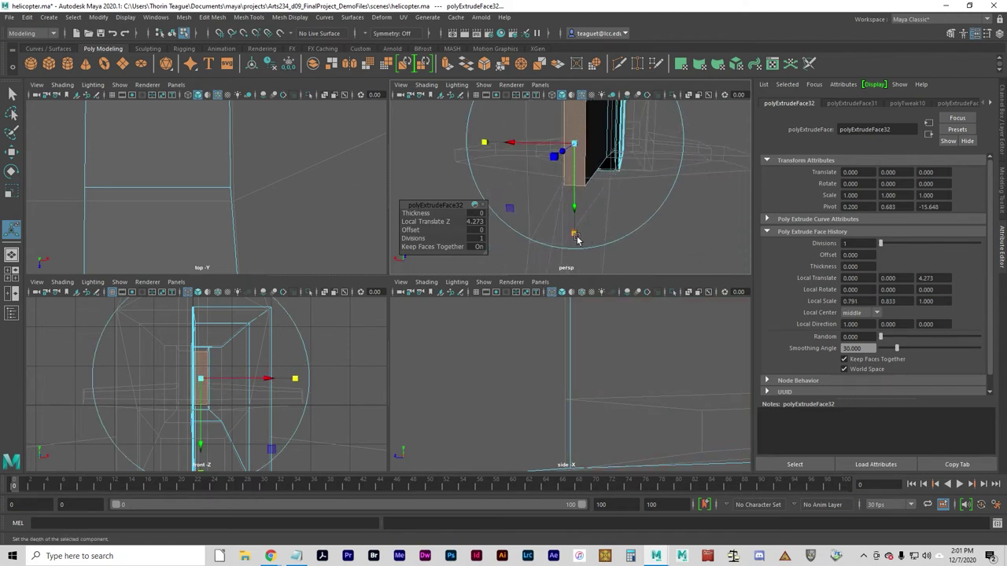
pyautogui.moveTo(576, 239); pyautogui.dragTo(647, 272)
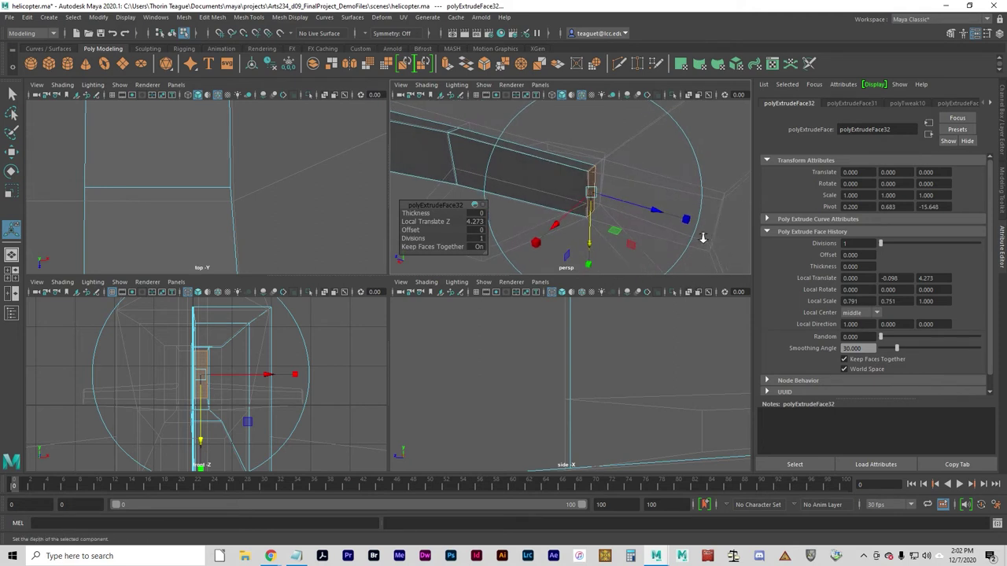
pyautogui.keyDown('alt'); pyautogui.moveTo(701, 237); pyautogui.dragTo(609, 246); pyautogui.keyUp('alt')
pyautogui.keyDown('alt'); pyautogui.moveTo(608, 247); pyautogui.dragTo(606, 184, button='middle'); pyautogui.keyUp('alt')
pyautogui.keyDown('alt'); pyautogui.moveTo(625, 203); pyautogui.dragTo(546, 199); pyautogui.keyUp('alt')
pyautogui.keyDown('alt'); pyautogui.moveTo(546, 199); pyautogui.dragTo(623, 197, button='right'); pyautogui.keyUp('alt')
pyautogui.keyDown('alt'); pyautogui.moveTo(641, 186); pyautogui.dragTo(610, 200); pyautogui.keyUp('alt')
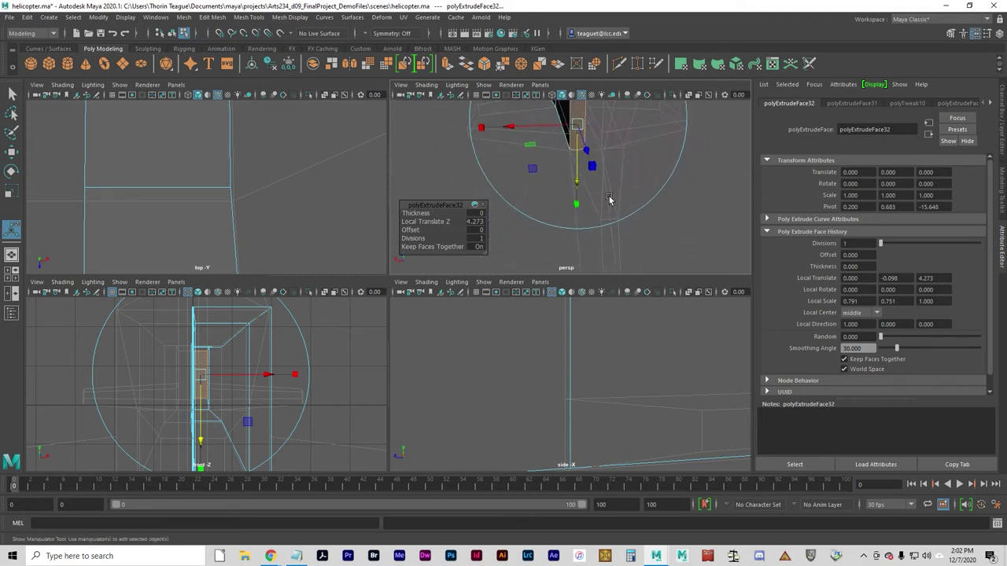
pyautogui.hotkey('ctrl', 'e')
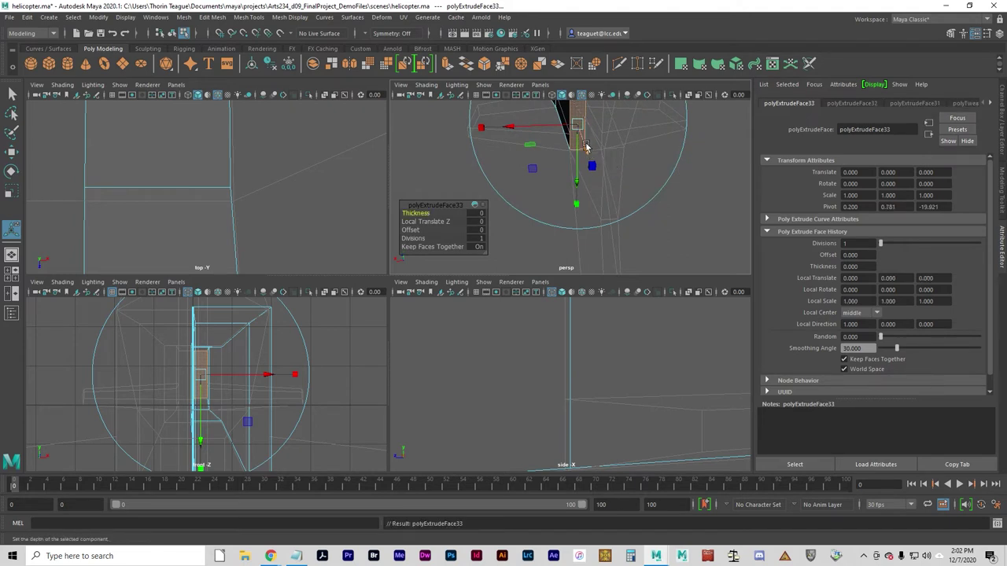
pyautogui.moveTo(585, 146); pyautogui.dragTo(626, 233)
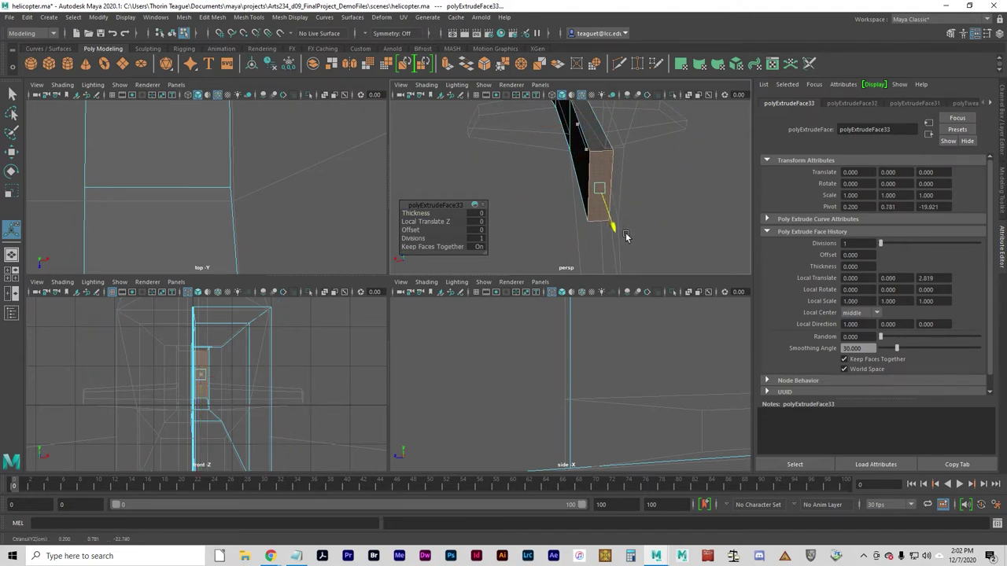
pyautogui.press('r')
pyautogui.hotkey('ctrl', 'z')
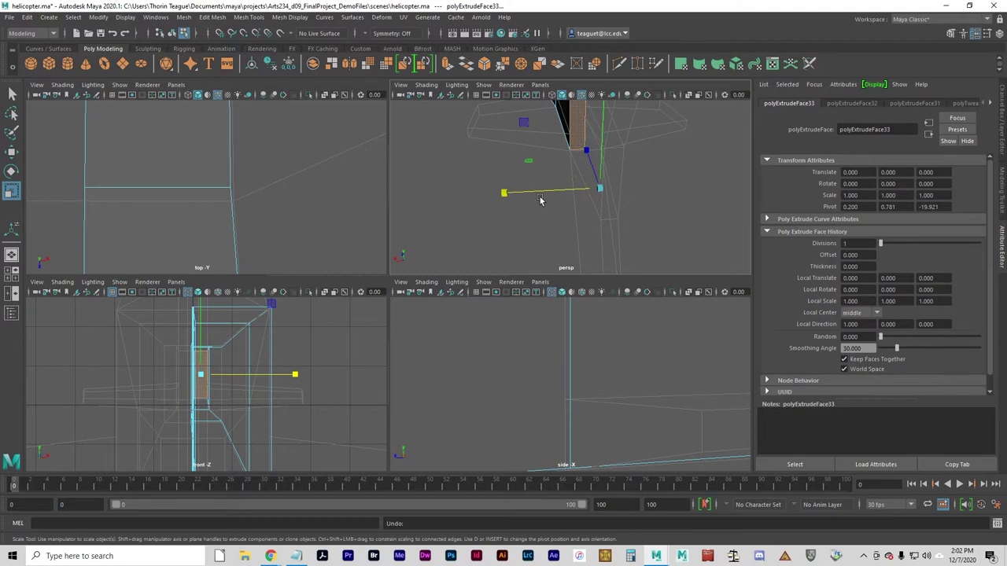
pyautogui.hotkey('ctrl', 'z')
pyautogui.hotkey('shift', 'z')
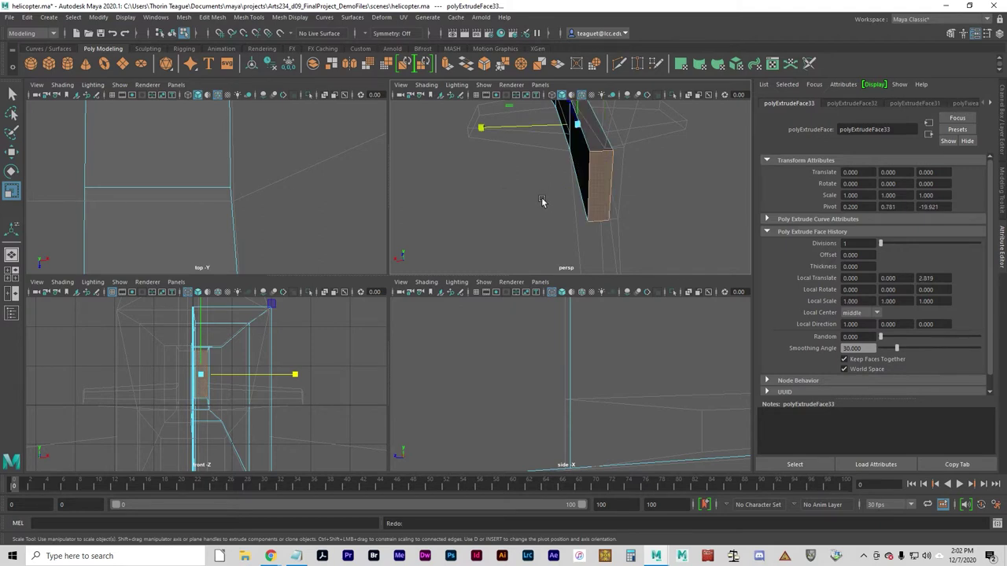
pyautogui.hotkey('ctrl', 'z')
pyautogui.hotkey('ctrl', 'z')
# Extrude the end face about 2.723 further along the tail and narrow it along X.
pyautogui.hotkey('ctrl', 'e')
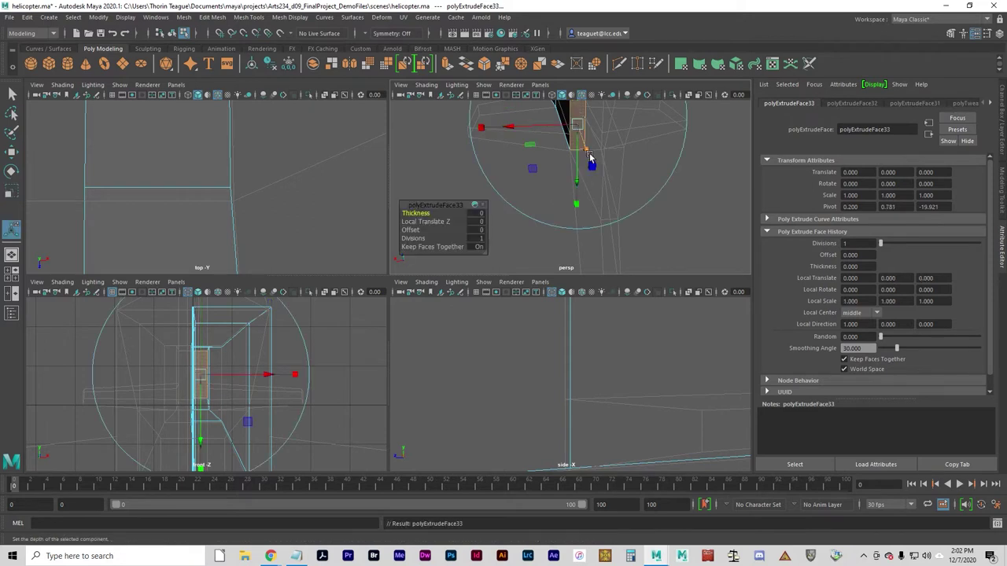
pyautogui.moveTo(591, 159); pyautogui.dragTo(642, 246)
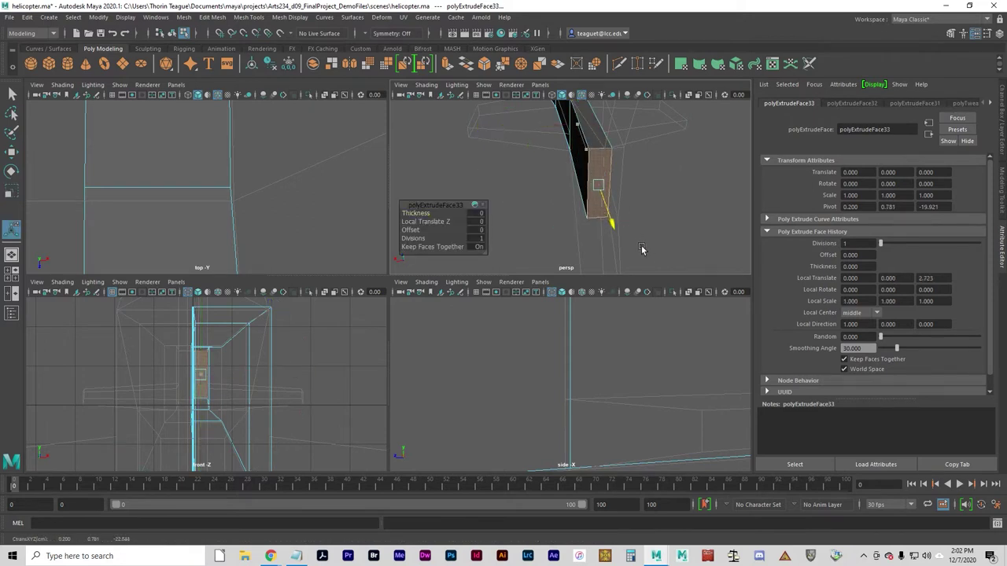
pyautogui.moveTo(504, 189); pyautogui.dragTo(551, 192)
# Fit the end face to the template with a scale of about 0.483 by 0.952 and local translates of about -0.136 and 0.040.
pyautogui.keyDown('alt'); pyautogui.moveTo(609, 237); pyautogui.dragTo(643, 235); pyautogui.keyUp('alt')
pyautogui.moveTo(644, 212)
pyautogui.keyDown('alt'); pyautogui.mouseDown()
pyautogui.moveTo(584, 205)
pyautogui.moveTo(605, 210)
pyautogui.moveTo(596, 191)
pyautogui.moveTo(597, 208)
pyautogui.moveTo(636, 198)
pyautogui.mouseUp(); pyautogui.keyUp('alt')
pyautogui.moveTo(490, 148); pyautogui.dragTo(586, 218)
pyautogui.keyDown('alt'); pyautogui.moveTo(513, 194); pyautogui.dragTo(648, 178); pyautogui.keyUp('alt')
pyautogui.keyDown('alt'); pyautogui.moveTo(631, 178); pyautogui.dragTo(549, 179, button='right'); pyautogui.keyUp('alt')
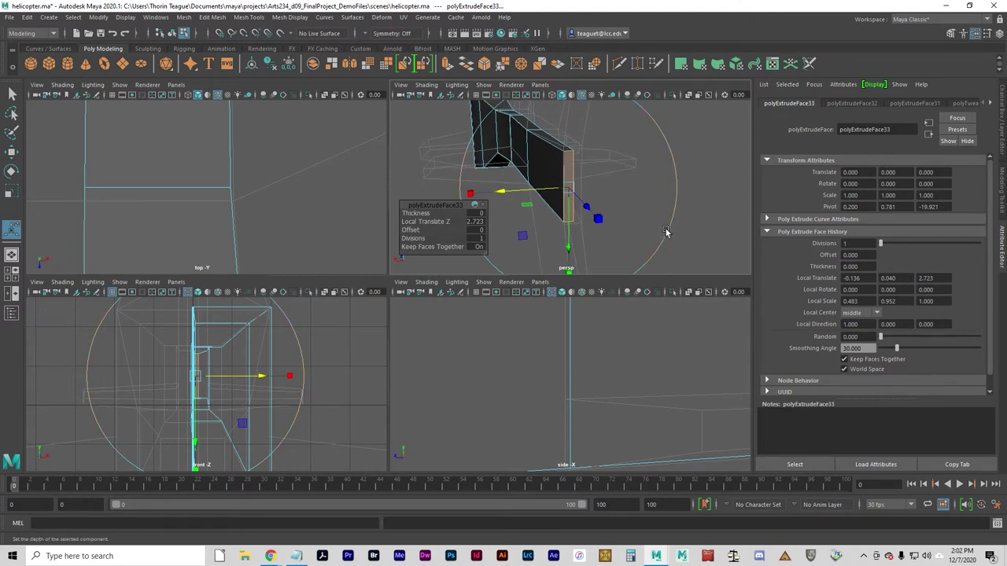
# Examine the inner side faces along the half body's centreline, from the tail cone to the end of the tail boom.
pyautogui.moveTo(621, 196)
pyautogui.keyDown('alt'); pyautogui.mouseDown(button='right')
pyautogui.moveTo(635, 189)
pyautogui.moveTo(629, 207)
pyautogui.moveTo(608, 188)
pyautogui.mouseUp(button='right'); pyautogui.keyUp('alt')
pyautogui.keyDown('alt'); pyautogui.moveTo(608, 188); pyautogui.dragTo(701, 198); pyautogui.keyUp('alt')
pyautogui.keyDown('alt'); pyautogui.moveTo(701, 197); pyautogui.dragTo(630, 248, button='middle'); pyautogui.keyUp('alt')
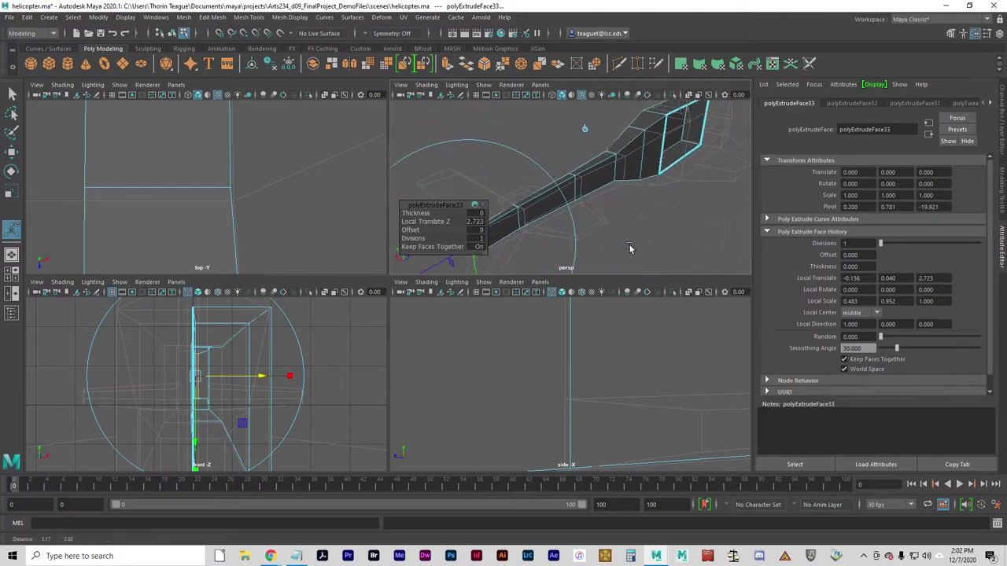
pyautogui.click(649, 159)
pyautogui.click(631, 170)
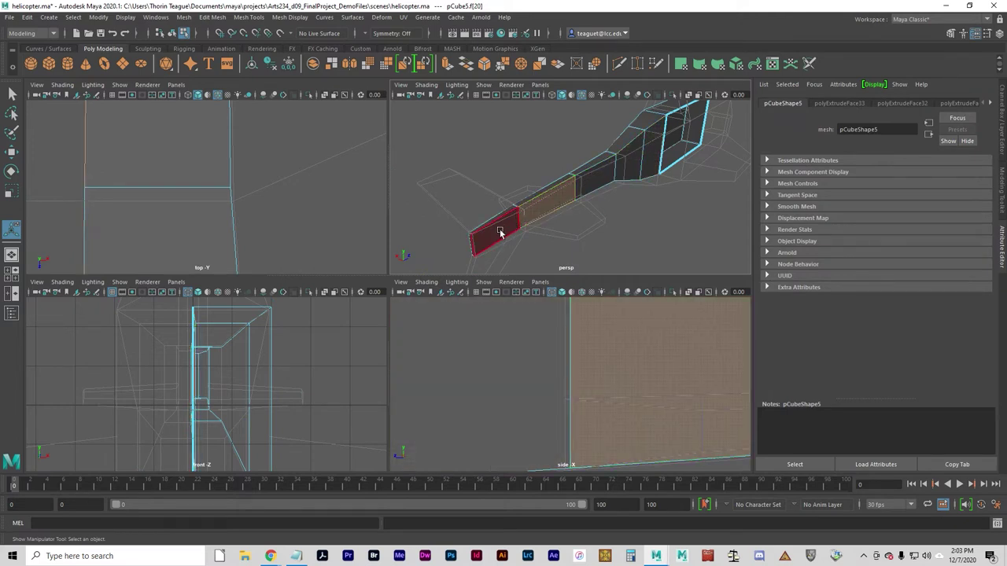
pyautogui.click(488, 235)
pyautogui.click(602, 177)
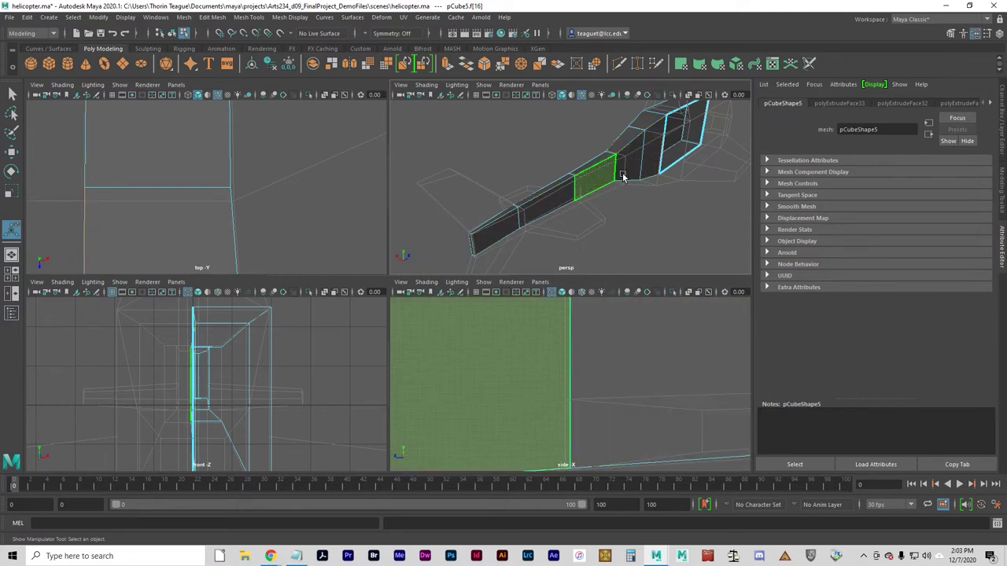
pyautogui.click(633, 167)
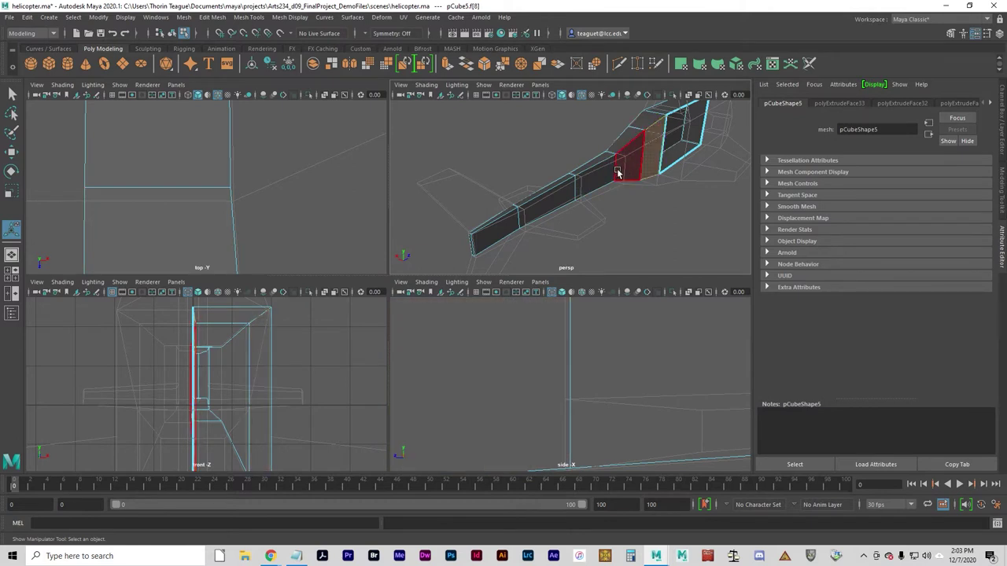
pyautogui.click(645, 170)
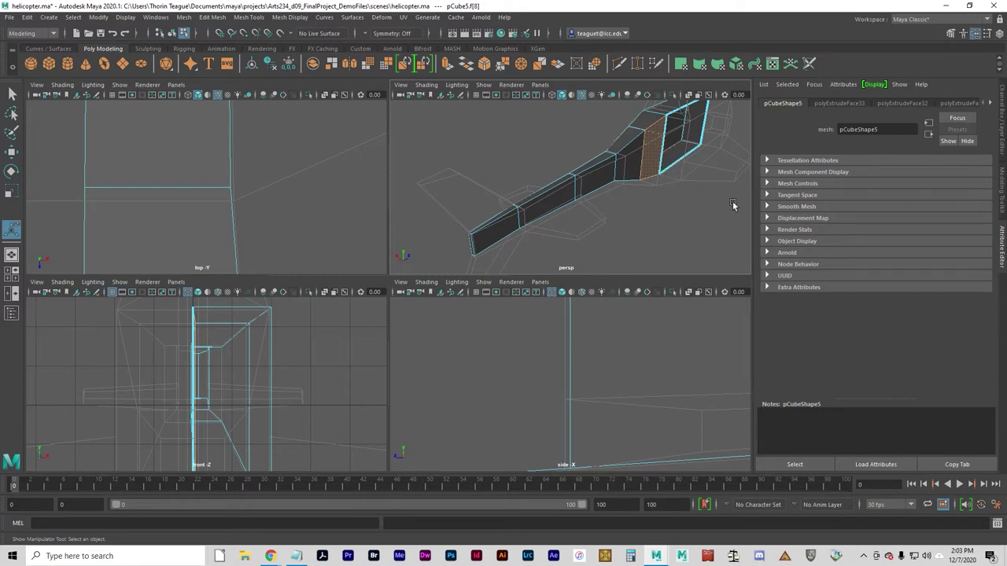
pyautogui.click(631, 170)
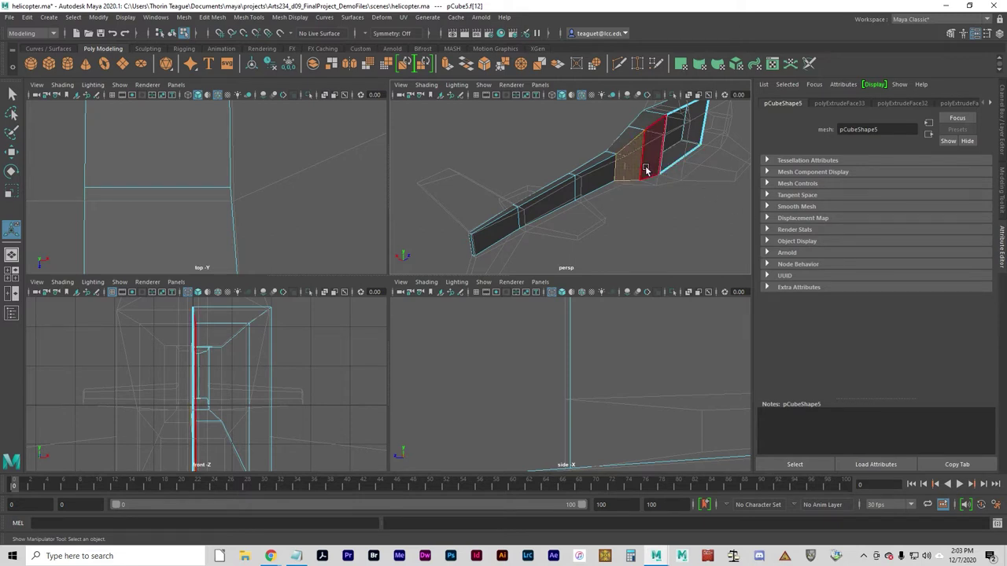
pyautogui.click(647, 171)
pyautogui.click(629, 170)
# Delete the inner side faces along the half body's centreline, from the tail cone through the segments of the tail boom.
pyautogui.click(649, 155)
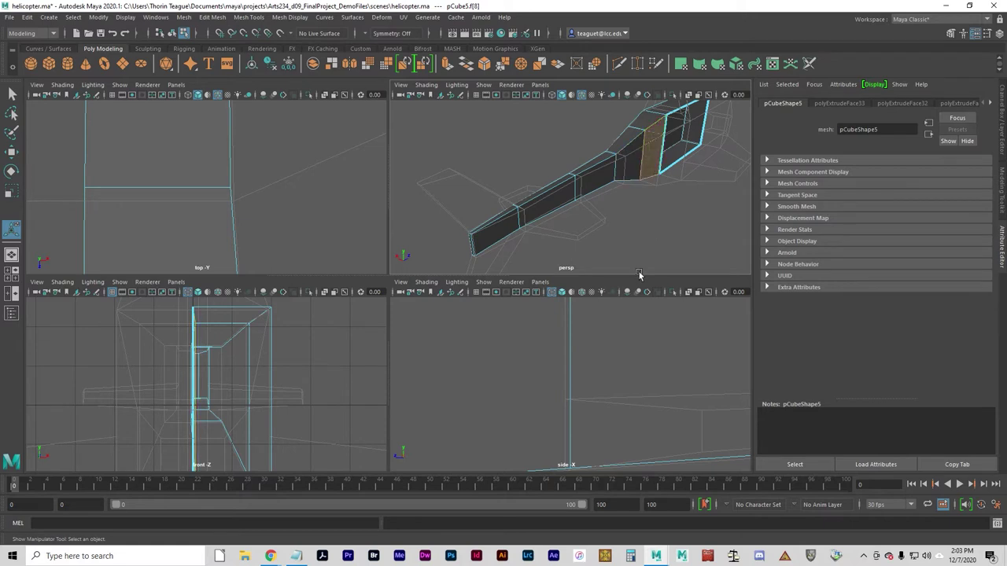
pyautogui.press('Delete')
pyautogui.click(634, 171)
pyautogui.press('Delete')
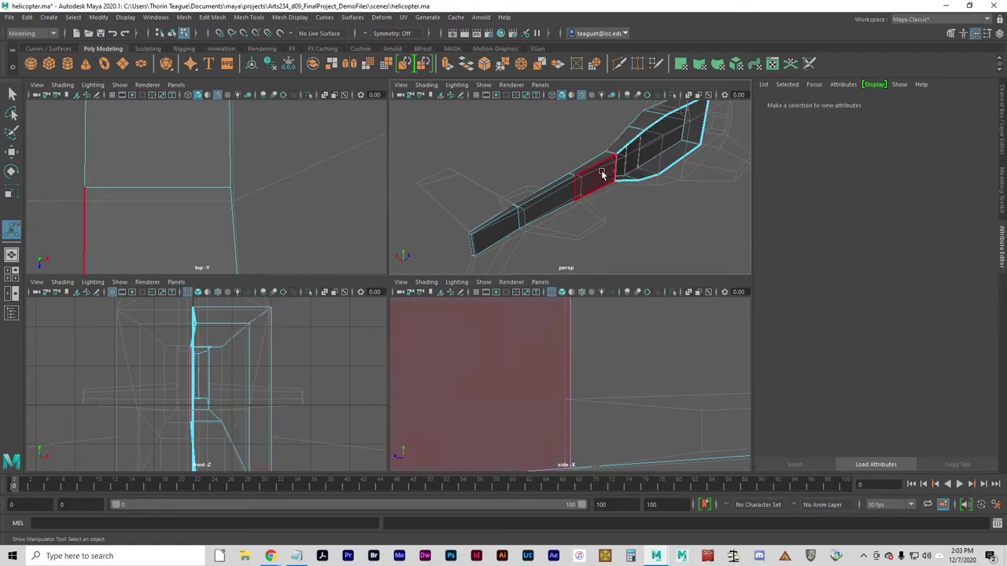
pyautogui.click(601, 173)
pyautogui.press('Delete')
pyautogui.click(560, 196)
pyautogui.press('Delete')
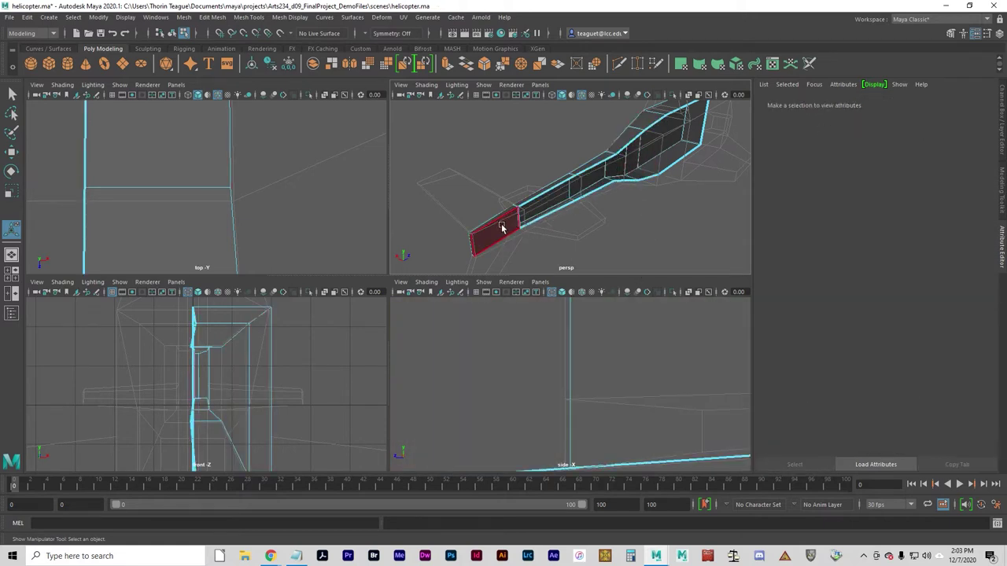
# Extrude the upper face of the last tail segment about 3.053 upward, slanted backward by about 1.870, to form the upper fin.
pyautogui.press('space')
pyautogui.keyDown('alt'); pyautogui.moveTo(639, 199); pyautogui.dragTo(596, 279); pyautogui.keyUp('alt')
pyautogui.keyDown('alt'); pyautogui.moveTo(596, 279); pyautogui.dragTo(482, 292, button='right'); pyautogui.keyUp('alt')
pyautogui.keyDown('alt'); pyautogui.moveTo(482, 292); pyautogui.dragTo(491, 367); pyautogui.keyUp('alt')
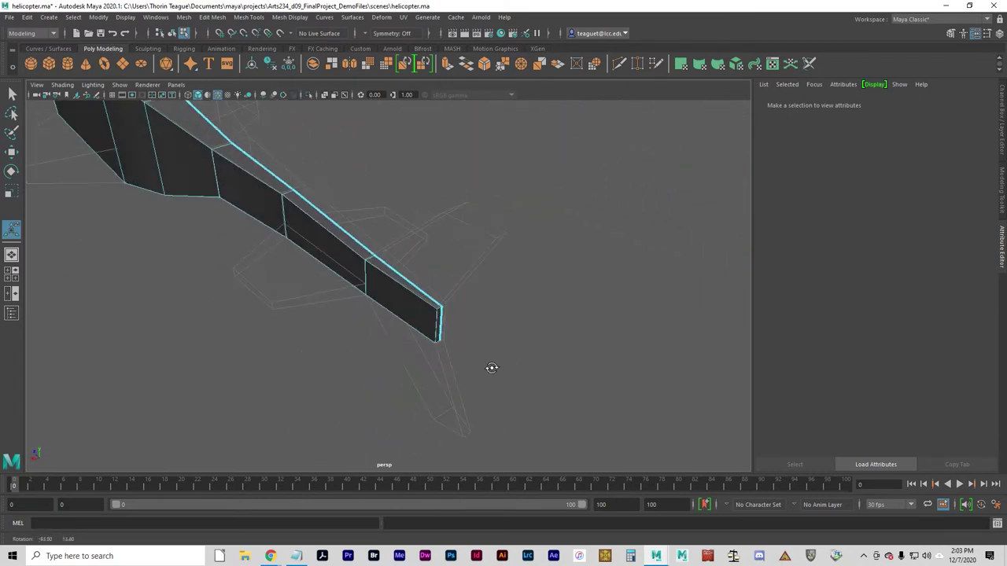
pyautogui.click(392, 275)
pyautogui.keyDown('alt'); pyautogui.moveTo(399, 376); pyautogui.dragTo(455, 367); pyautogui.keyUp('alt')
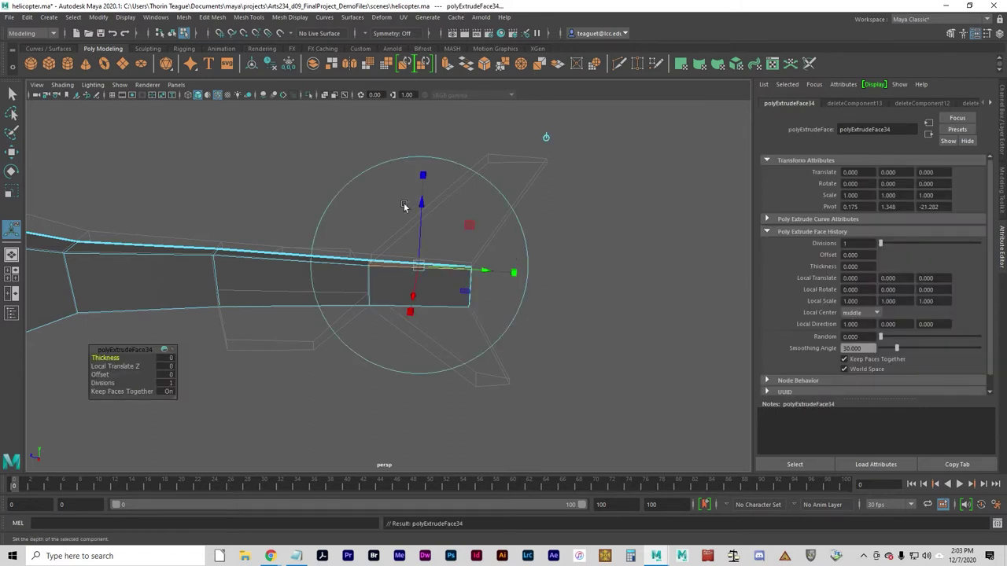
pyautogui.moveTo(421, 209); pyautogui.dragTo(438, 139)
pyautogui.moveTo(508, 187); pyautogui.dragTo(504, 140)
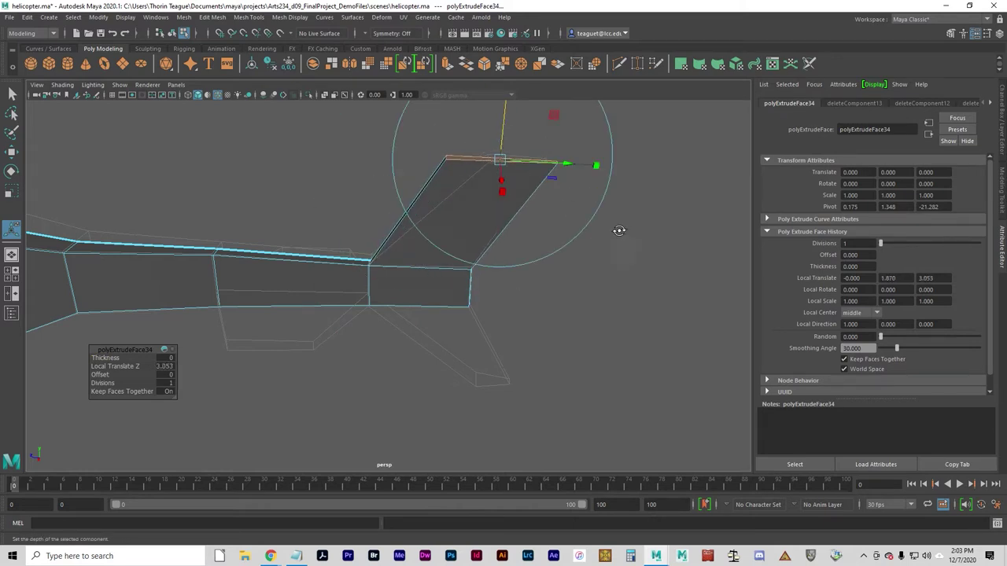
# Fit the upper fin's tip face to the template with a local Y scale of about 0.546 and a local Y translate of about 2.312.
pyautogui.keyDown('alt'); pyautogui.moveTo(614, 233); pyautogui.dragTo(425, 337); pyautogui.keyUp('alt')
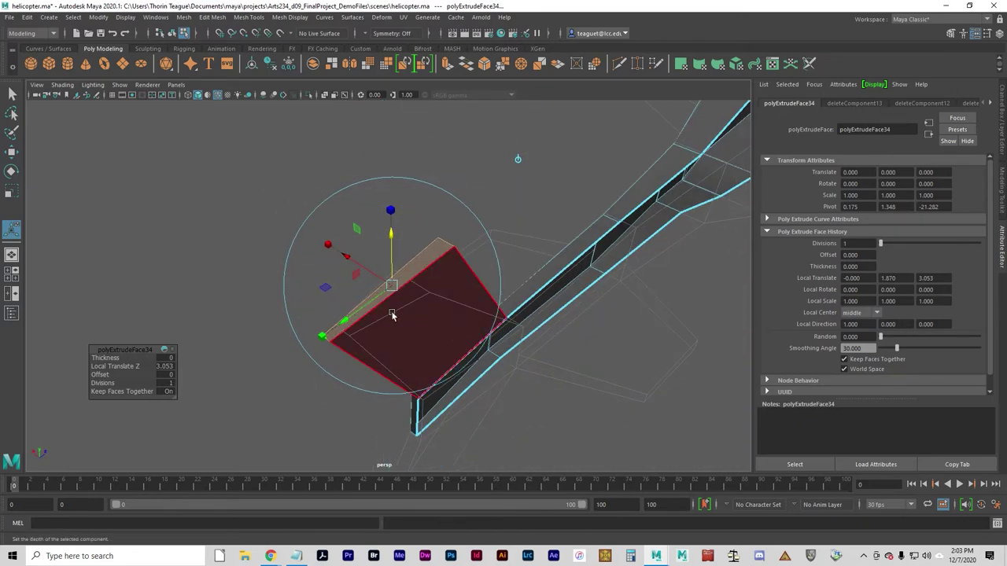
pyautogui.keyDown('alt'); pyautogui.moveTo(307, 286); pyautogui.dragTo(398, 331); pyautogui.keyUp('alt')
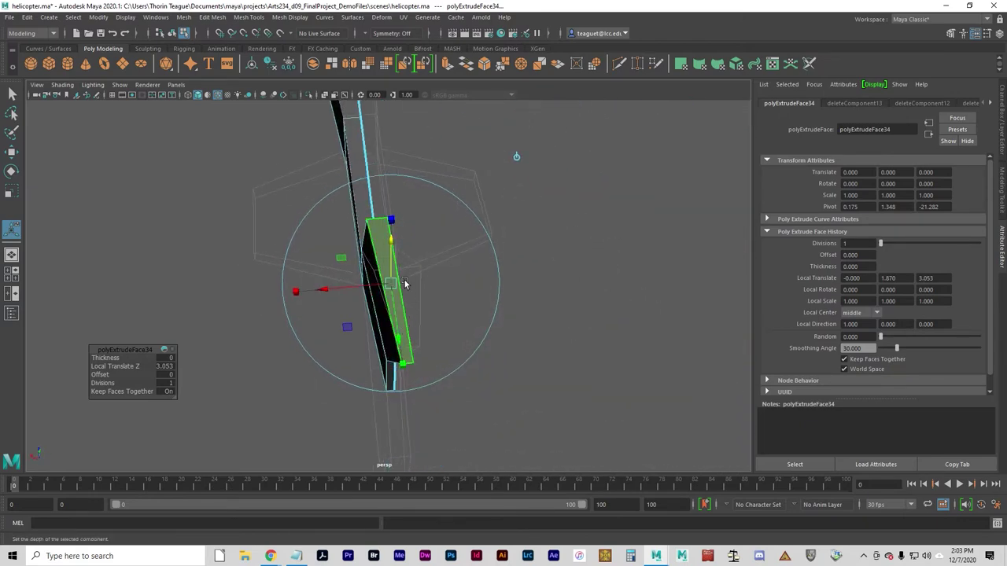
pyautogui.moveTo(406, 365)
pyautogui.mouseDown()
pyautogui.moveTo(398, 346)
pyautogui.moveTo(401, 363)
pyautogui.mouseUp()
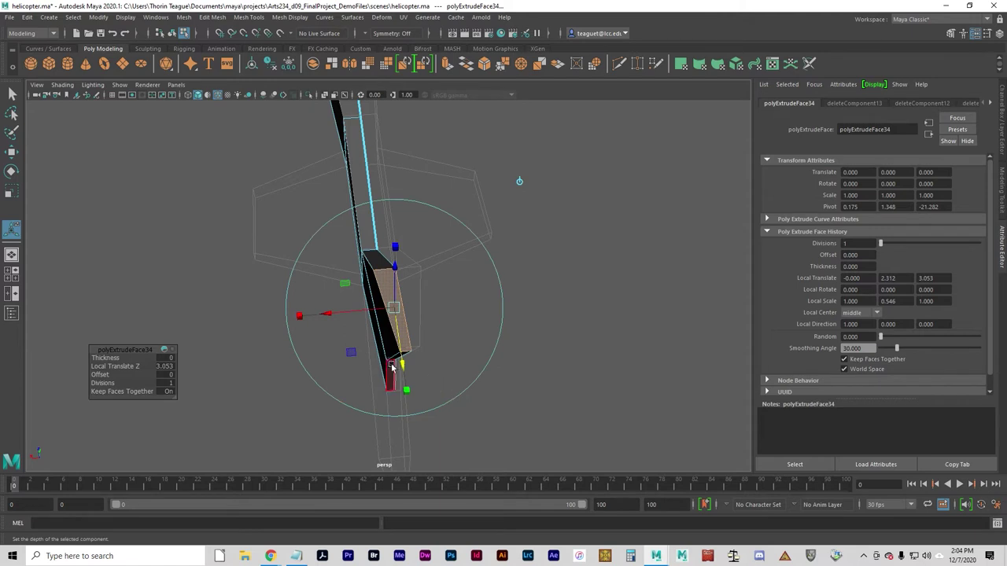
# Try to narrow the upper fin's tip face to about 0.492 along X with a local X translate of about 0.090.
pyautogui.moveTo(298, 315); pyautogui.dragTo(324, 312)
pyautogui.press('e')
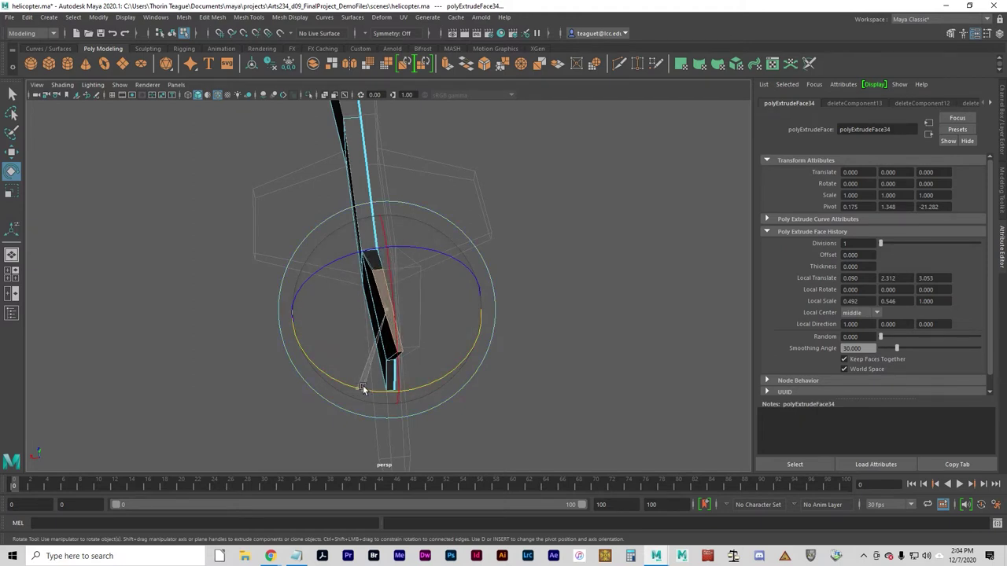
pyautogui.moveTo(356, 385); pyautogui.dragTo(499, 358)
pyautogui.press('w')
pyautogui.hotkey('ctrl', 'z')
pyautogui.hotkey('ctrl', 'z')
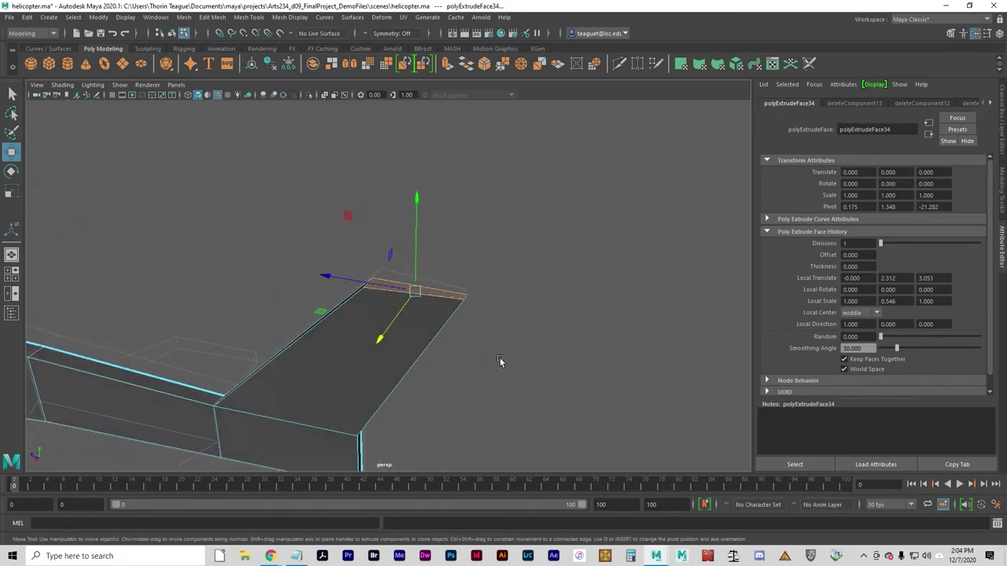
# Adjust the position of the two rear vertices at the upper fin's tip.
pyautogui.moveTo(459, 315)
pyautogui.keyDown('alt'); pyautogui.mouseDown()
pyautogui.moveTo(475, 339)
pyautogui.moveTo(467, 317)
pyautogui.mouseUp(); pyautogui.keyUp('alt')
pyautogui.click(471, 317)
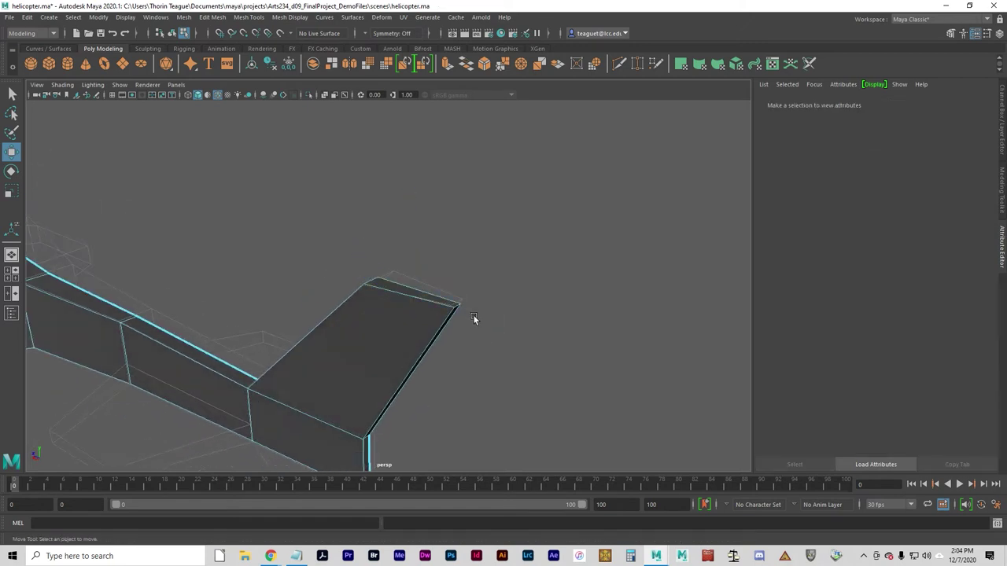
pyautogui.moveTo(445, 304); pyautogui.dragTo(395, 273, button='right')
pyautogui.moveTo(476, 328); pyautogui.dragTo(465, 282)
pyautogui.press('f')
pyautogui.keyDown('alt'); pyautogui.moveTo(550, 313); pyautogui.dragTo(472, 321); pyautogui.keyUp('alt')
pyautogui.keyDown('alt'); pyautogui.moveTo(472, 320); pyautogui.dragTo(375, 301, button='right'); pyautogui.keyUp('alt')
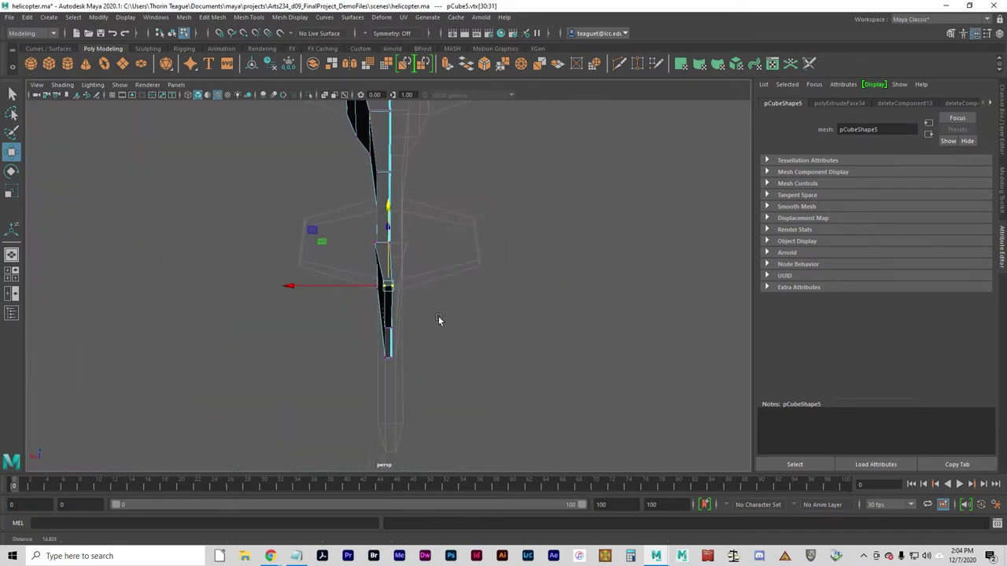
pyautogui.keyDown('alt'); pyautogui.moveTo(429, 317); pyautogui.dragTo(735, 342); pyautogui.keyUp('alt')
pyautogui.keyDown('alt'); pyautogui.moveTo(494, 339); pyautogui.dragTo(318, 323); pyautogui.keyUp('alt')
pyautogui.moveTo(236, 309); pyautogui.dragTo(236, 309)
pyautogui.keyDown('alt'); pyautogui.moveTo(236, 309); pyautogui.dragTo(395, 299); pyautogui.keyUp('alt')
# Delete the inner side face of the upper tail fin along the centreline.
pyautogui.moveTo(372, 268); pyautogui.dragTo(365, 297, button='right')
pyautogui.keyDown('alt'); pyautogui.moveTo(465, 401); pyautogui.dragTo(411, 283); pyautogui.keyUp('alt')
pyautogui.click(374, 172)
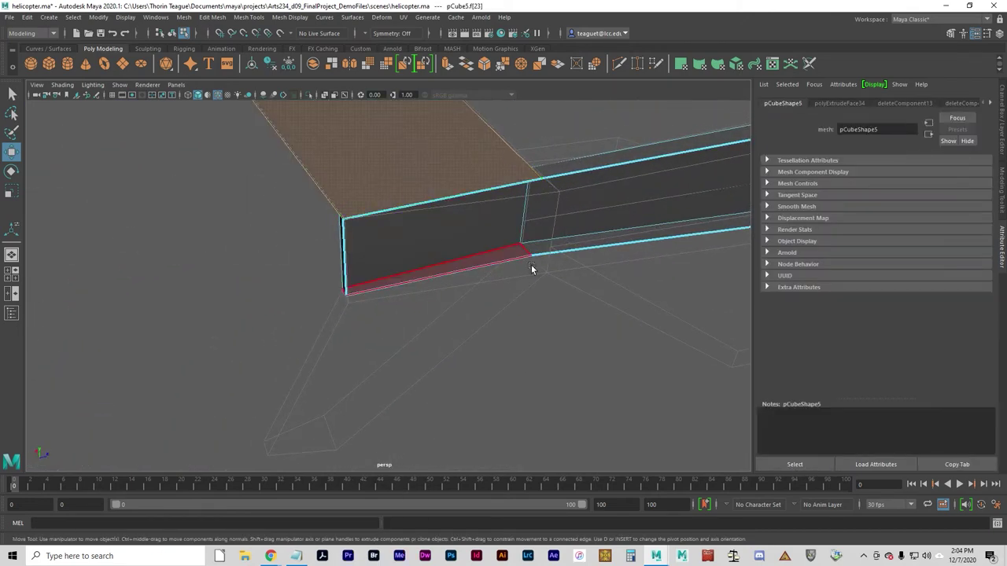
pyautogui.keyDown('alt'); pyautogui.moveTo(532, 265); pyautogui.dragTo(335, 243); pyautogui.keyUp('alt')
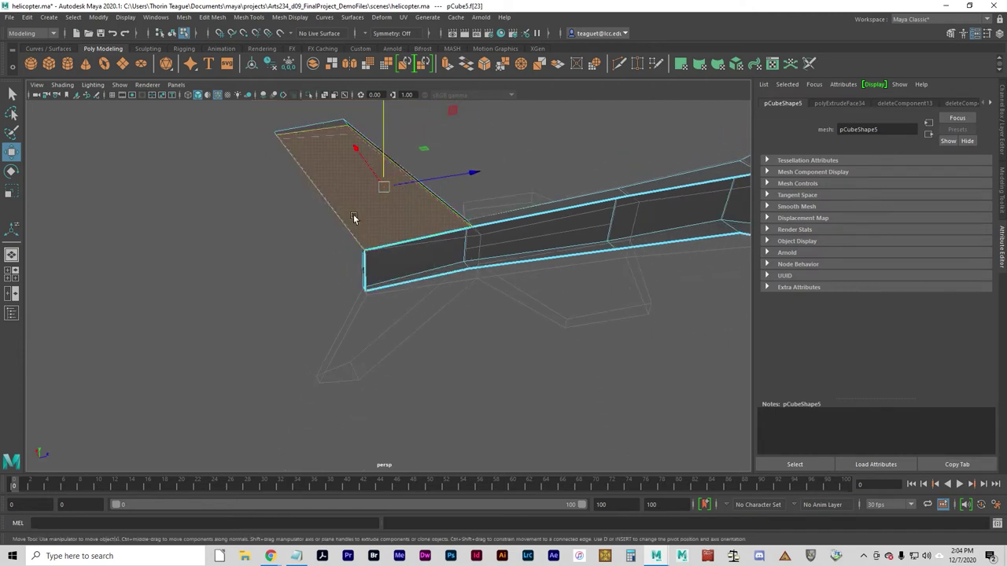
pyautogui.keyDown('alt'); pyautogui.moveTo(267, 258); pyautogui.dragTo(251, 235); pyautogui.keyUp('alt')
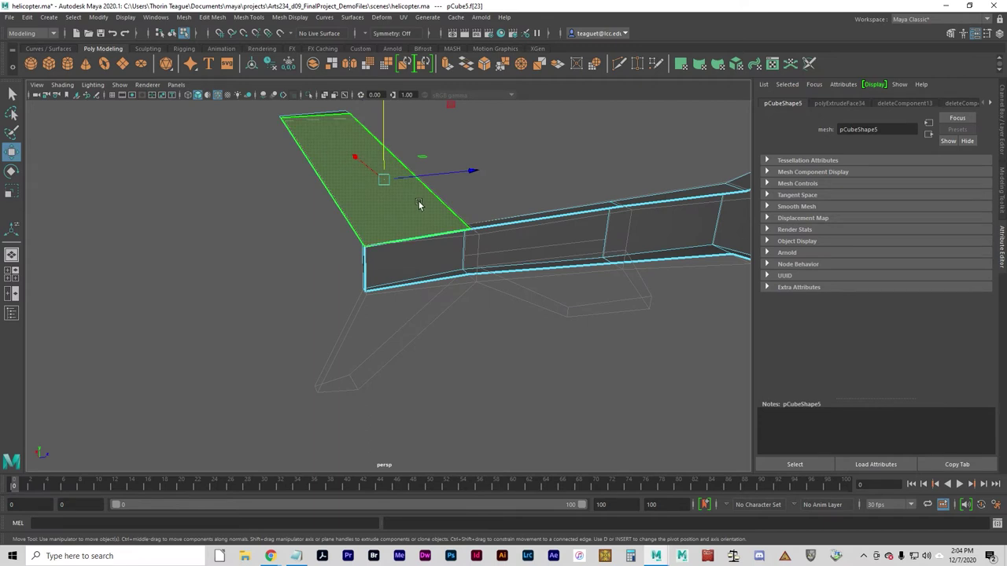
pyautogui.click(387, 238)
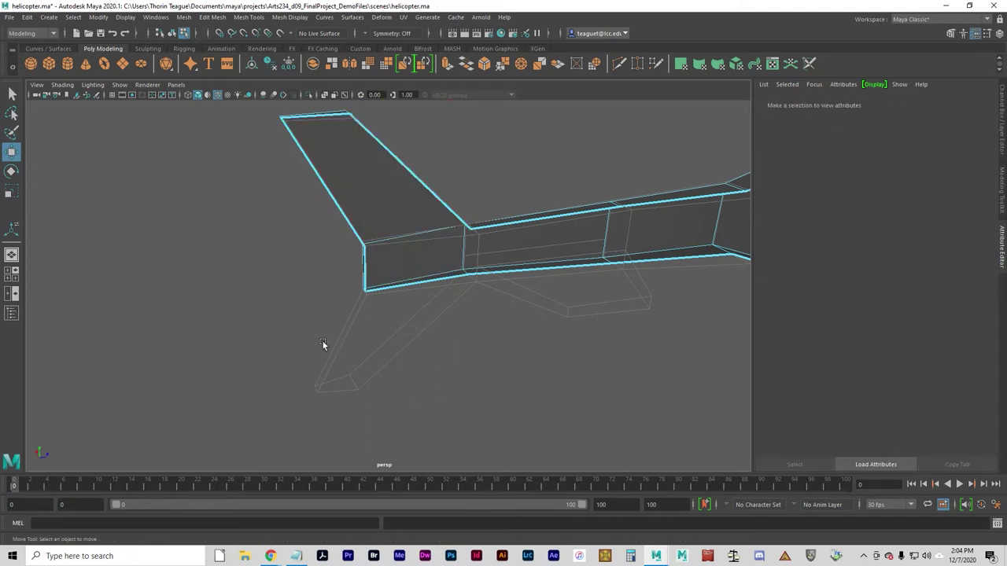
# Extrude the underside face of the last tail segment about 3.06 downward for the lower fin.
pyautogui.keyDown('alt'); pyautogui.moveTo(322, 341); pyautogui.dragTo(368, 264); pyautogui.keyUp('alt')
pyautogui.click(337, 279)
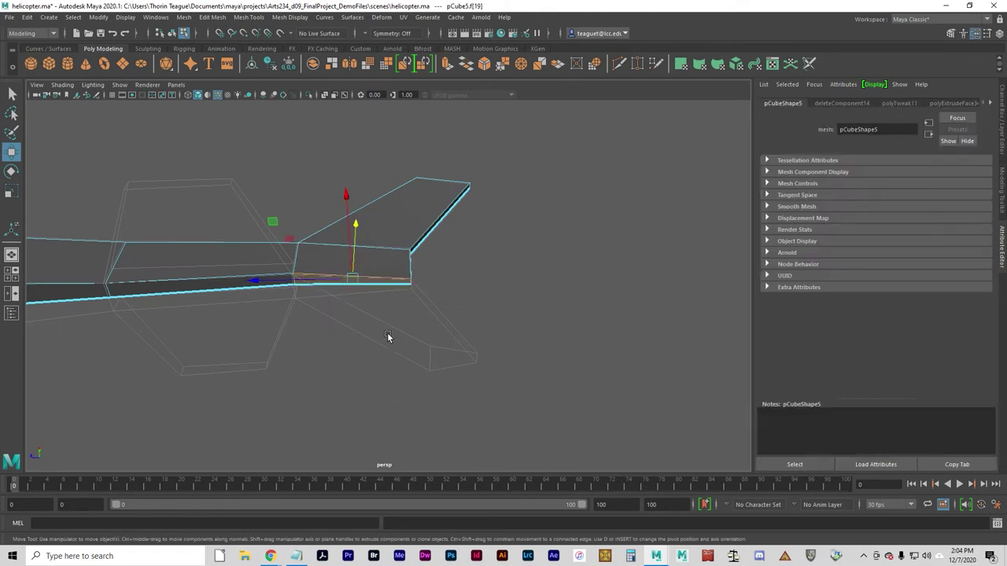
pyautogui.keyDown('alt'); pyautogui.moveTo(404, 335); pyautogui.dragTo(299, 362); pyautogui.keyUp('alt')
pyautogui.keyDown('alt'); pyautogui.moveTo(443, 370); pyautogui.dragTo(472, 287); pyautogui.keyUp('alt')
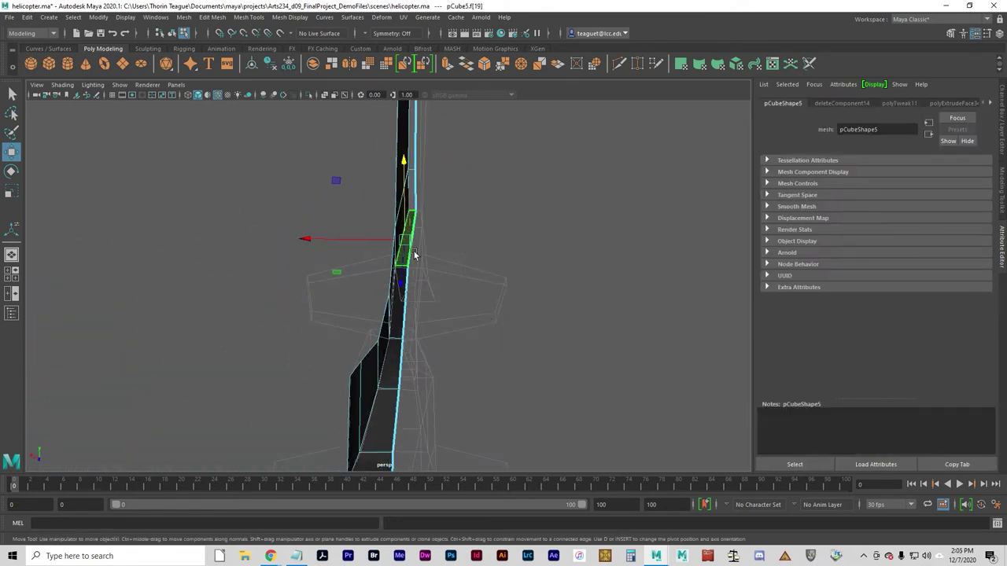
pyautogui.moveTo(542, 328)
pyautogui.keyDown('alt'); pyautogui.mouseDown()
pyautogui.moveTo(501, 338)
pyautogui.moveTo(541, 338)
pyautogui.mouseUp(); pyautogui.keyUp('alt')
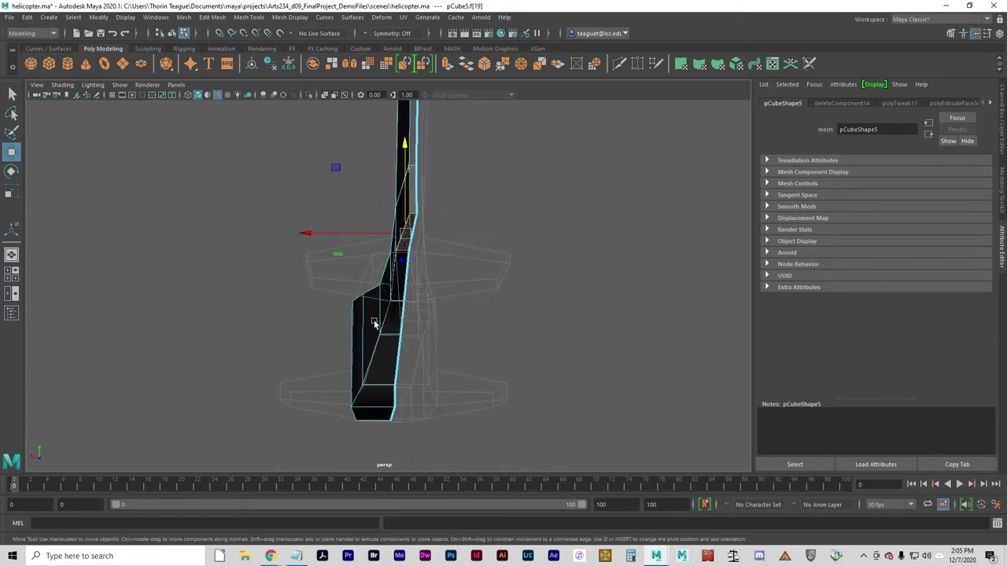
pyautogui.keyDown('alt'); pyautogui.moveTo(376, 322); pyautogui.dragTo(440, 321, button='right'); pyautogui.keyUp('alt')
pyautogui.keyDown('alt'); pyautogui.moveTo(440, 321); pyautogui.dragTo(223, 234); pyautogui.keyUp('alt')
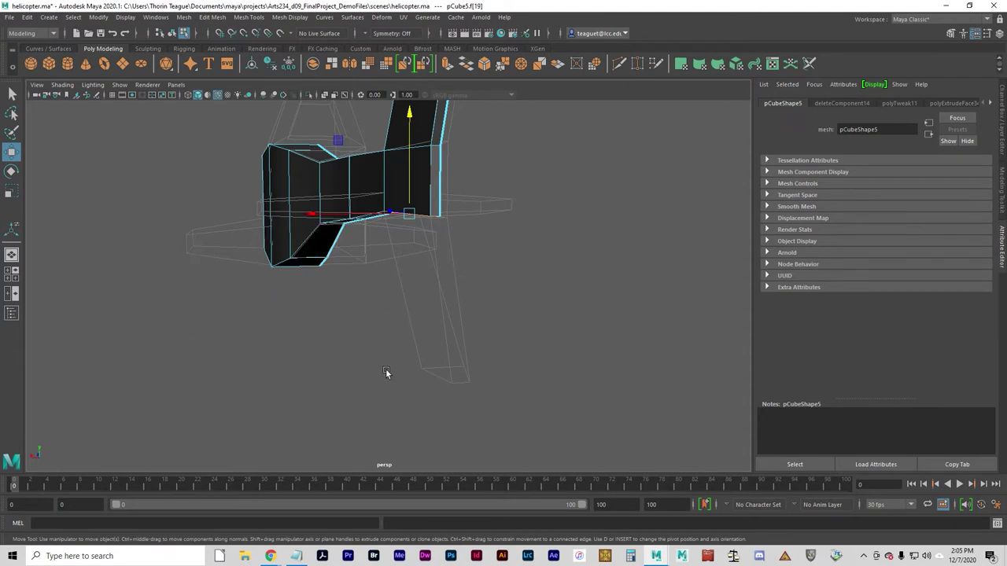
pyautogui.hotkey('ctrl', 'e')
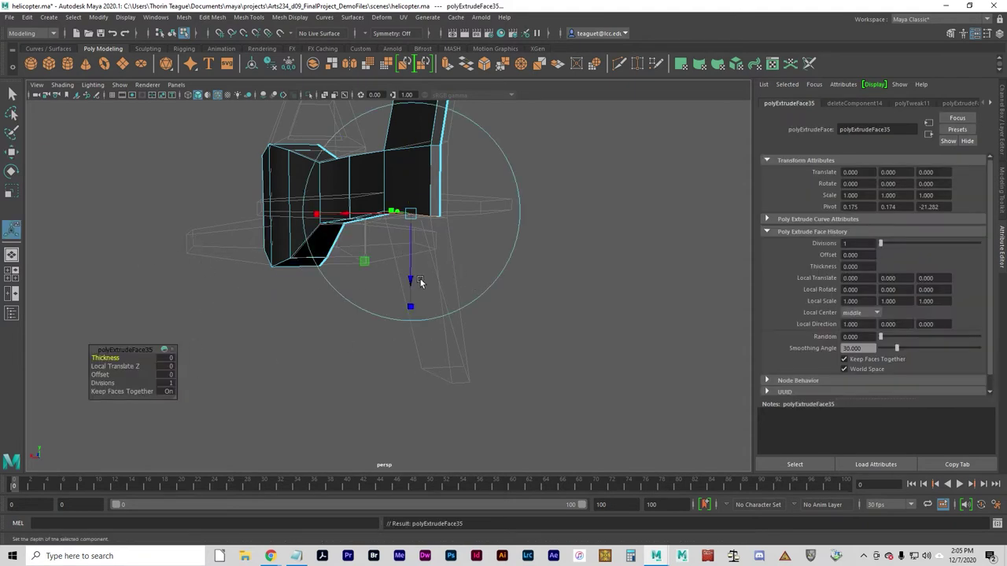
pyautogui.moveTo(408, 290); pyautogui.dragTo(410, 439)
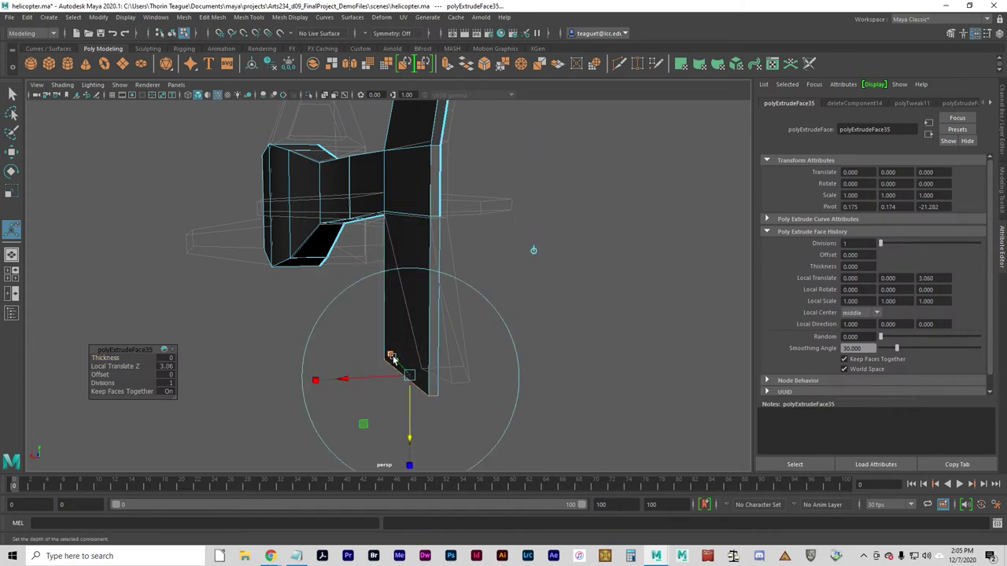
# Fit the lower fin's tip to the template with local translates of about -2.242 and 2.499 and a local Y scale of about 0.345.
pyautogui.moveTo(396, 360); pyautogui.dragTo(485, 387)
pyautogui.moveTo(394, 352); pyautogui.dragTo(442, 355)
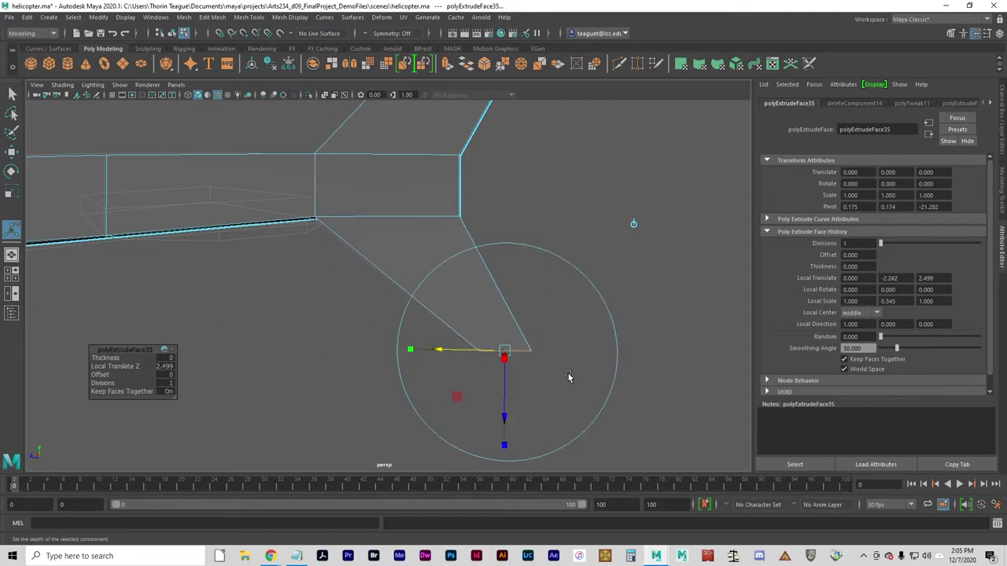
pyautogui.keyDown('alt'); pyautogui.moveTo(564, 376); pyautogui.dragTo(454, 357); pyautogui.keyUp('alt')
pyautogui.moveTo(348, 374); pyautogui.dragTo(361, 369)
pyautogui.hotkey('ctrl', 'z')
# Delete the inner side face of the lower tail fin.
pyautogui.keyDown('alt'); pyautogui.moveTo(449, 404); pyautogui.dragTo(349, 420); pyautogui.keyUp('alt')
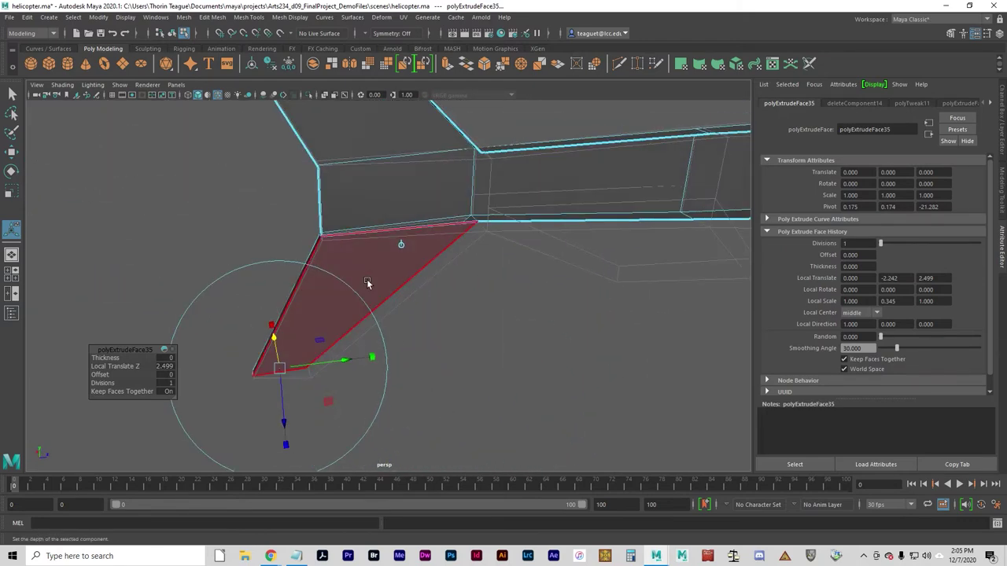
pyautogui.click(366, 271)
pyautogui.click(545, 329)
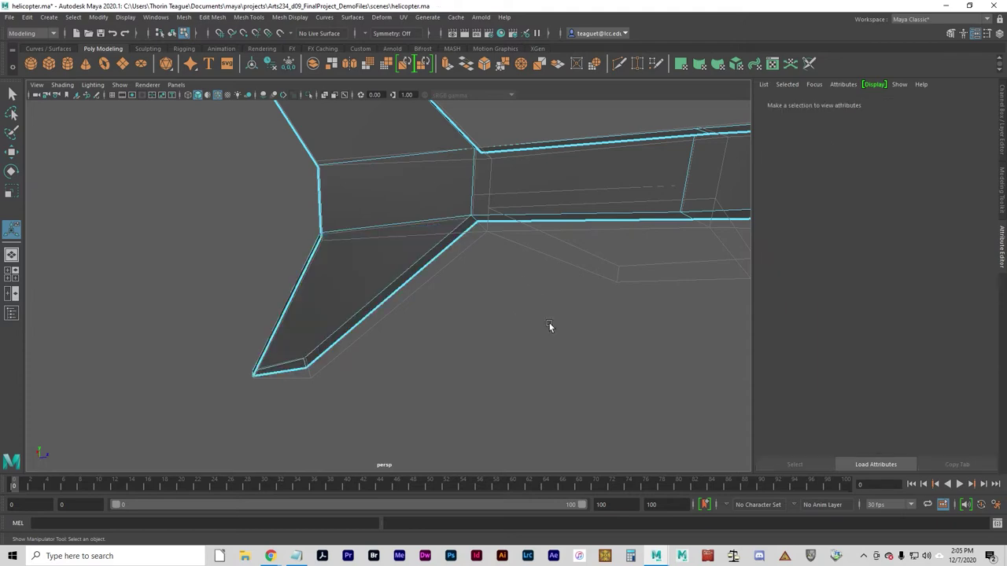
# Try to extrude the main body's upper face about 2.360 upward and narrow it to about 0.687 along X.
pyautogui.keyDown('alt'); pyautogui.moveTo(505, 315); pyautogui.dragTo(544, 340); pyautogui.keyUp('alt')
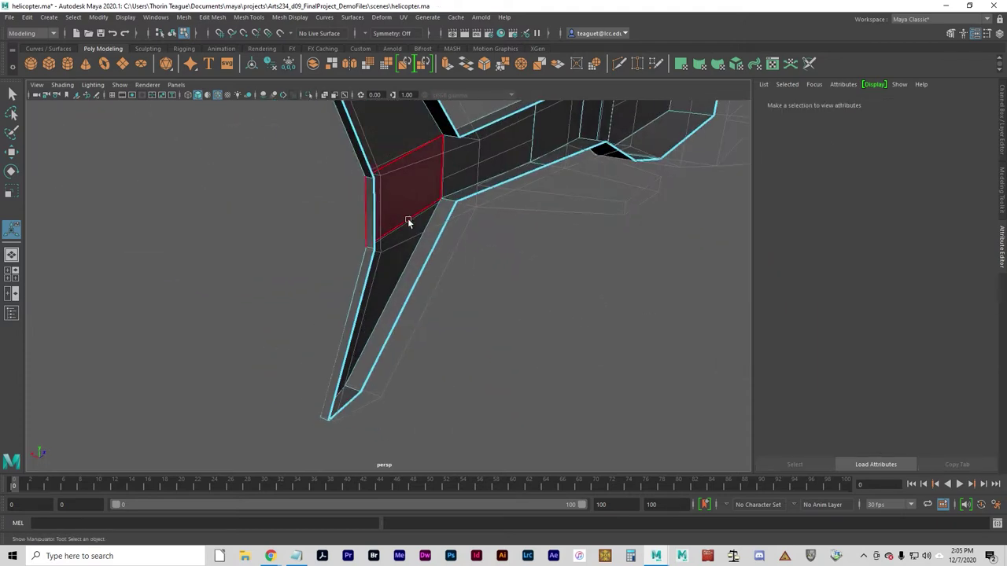
pyautogui.keyDown('alt'); pyautogui.moveTo(247, 277); pyautogui.dragTo(351, 274); pyautogui.keyUp('alt')
pyautogui.keyDown('alt'); pyautogui.moveTo(389, 261); pyautogui.dragTo(517, 312, button='middle'); pyautogui.keyUp('alt')
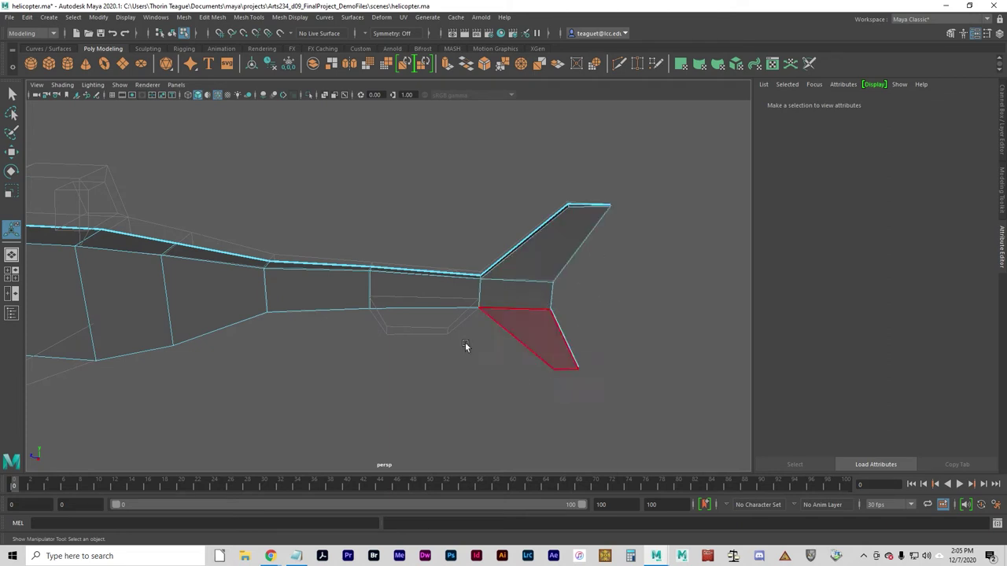
pyautogui.keyDown('alt'); pyautogui.moveTo(218, 384); pyautogui.dragTo(427, 391); pyautogui.keyUp('alt')
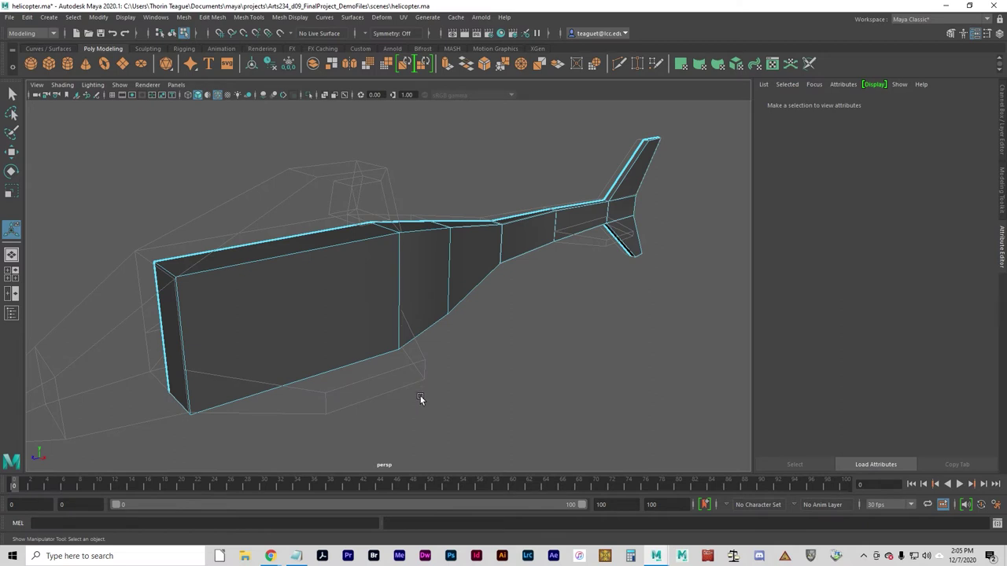
pyautogui.press('F11')
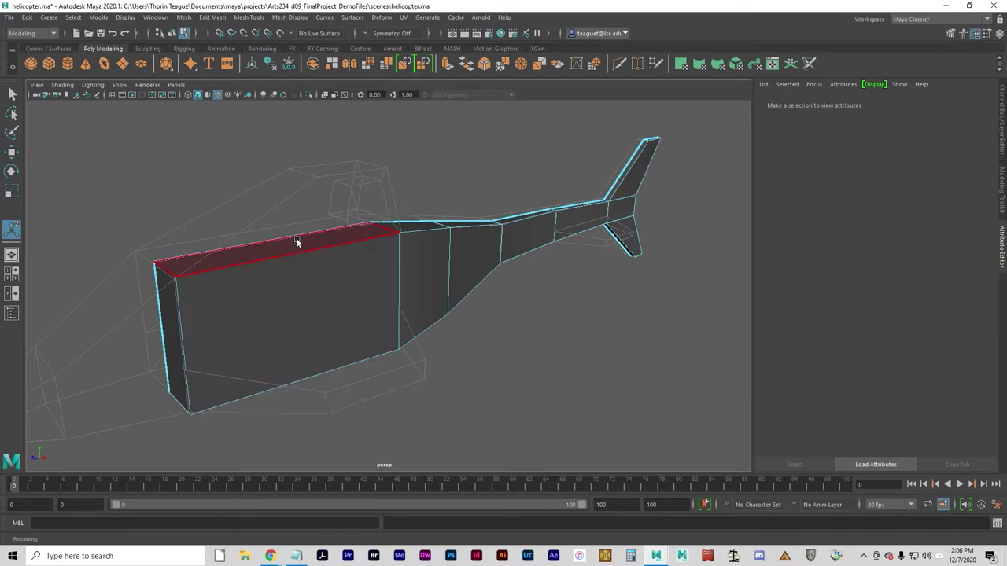
pyautogui.click(297, 238)
pyautogui.keyDown('alt'); pyautogui.moveTo(491, 293); pyautogui.dragTo(382, 330); pyautogui.keyUp('alt')
pyautogui.hotkey('ctrl', 'e')
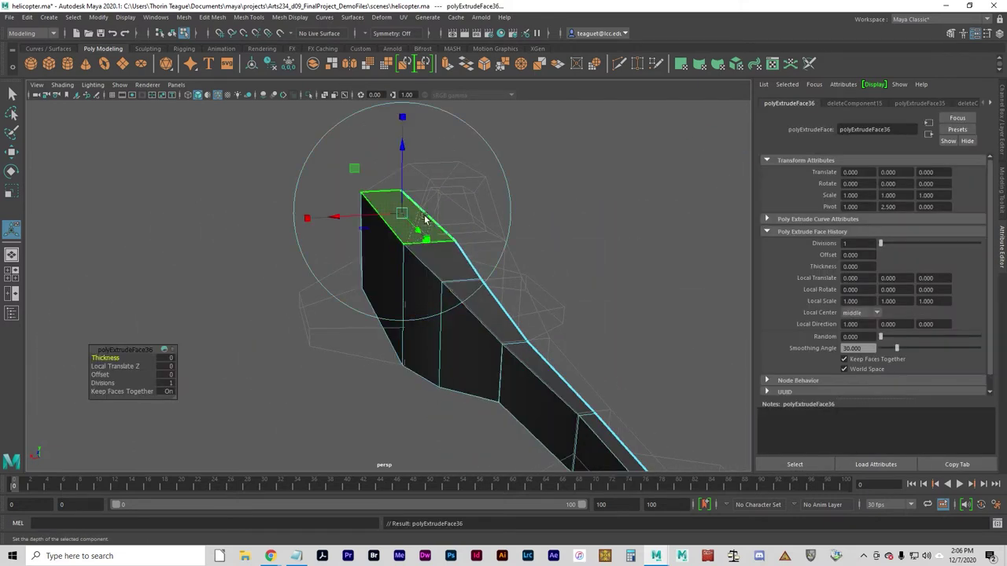
pyautogui.moveTo(403, 155); pyautogui.dragTo(433, 97)
pyautogui.moveTo(305, 163); pyautogui.dragTo(337, 167)
pyautogui.press('f')
pyautogui.keyDown('alt'); pyautogui.moveTo(275, 302); pyautogui.dragTo(387, 350); pyautogui.keyUp('alt')
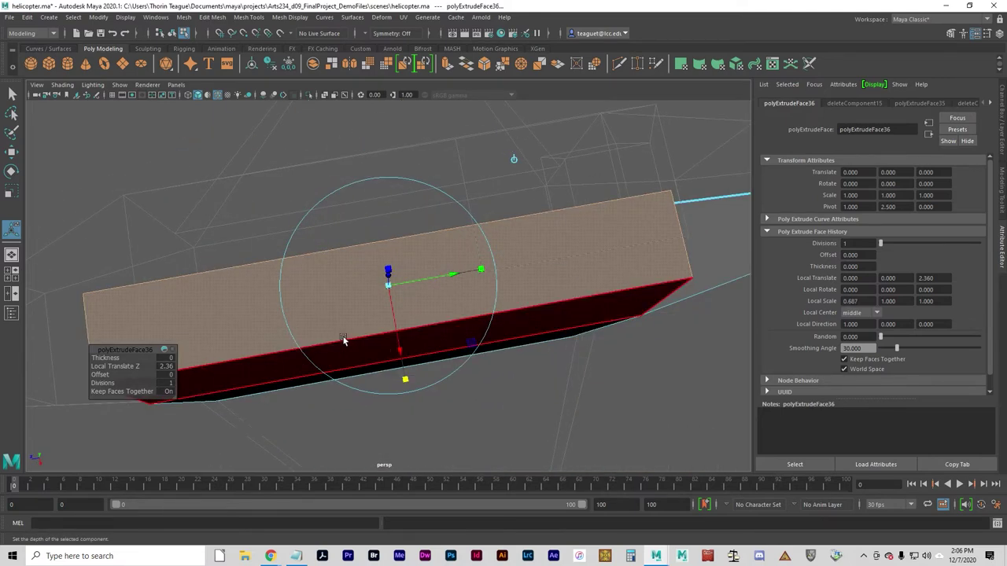
# Undo the extrusion of the main body's upper face and the face deletion before it.
pyautogui.press('space')
pyautogui.press('f')
pyautogui.press('f')
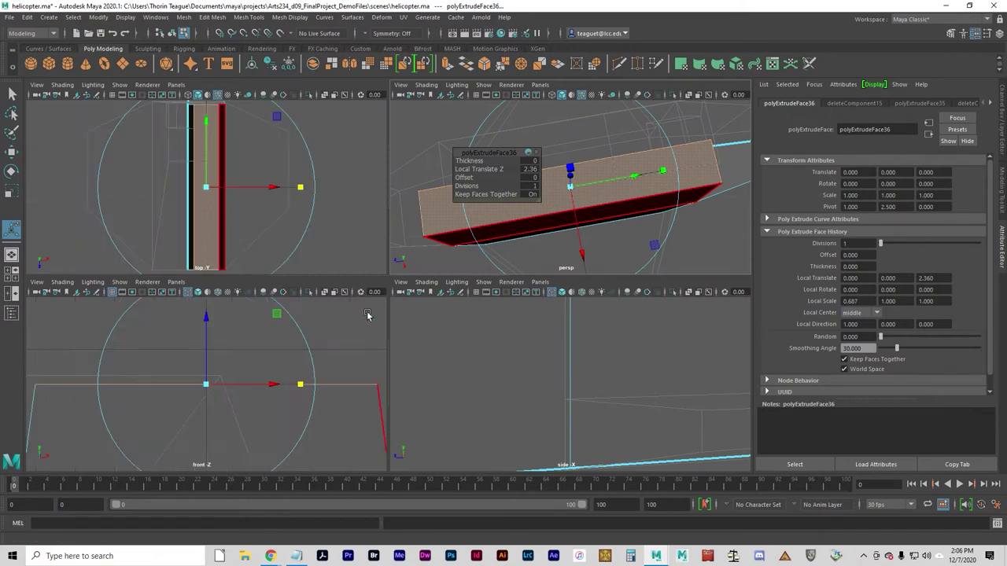
pyautogui.press('f')
pyautogui.press('w')
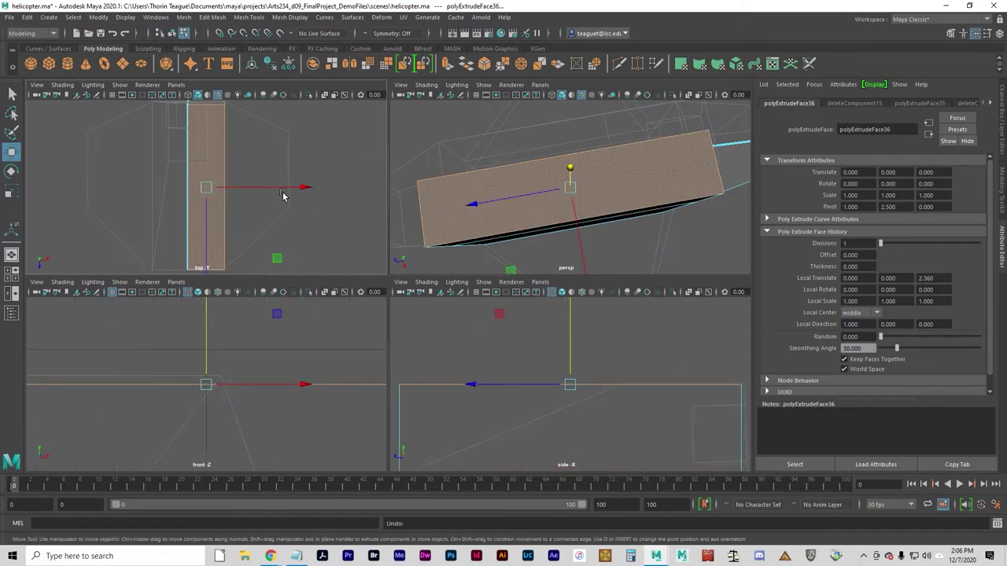
pyautogui.hotkey('ctrl', 'z')
pyautogui.hotkey('ctrl', 'z')
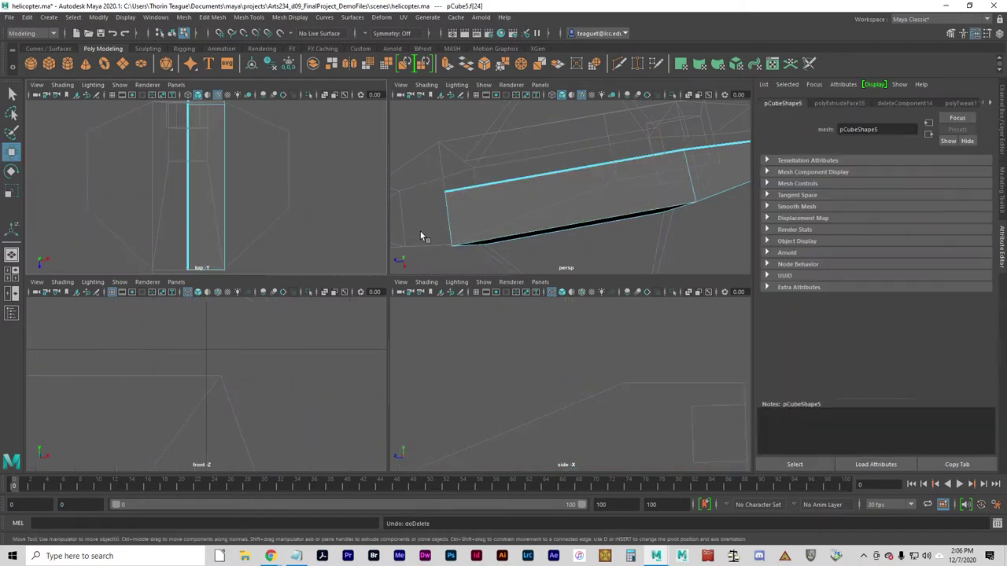
# Redo the face deletion and reselect the main body's upper face, undoing any stray move of it.
pyautogui.hotkey('ctrl', 'y')
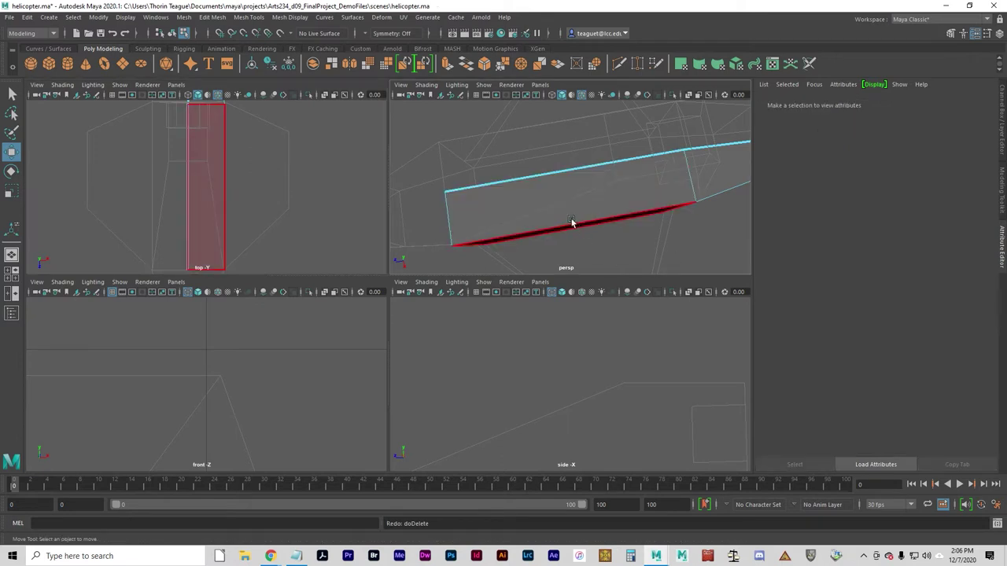
pyautogui.hotkey('shift', 'z')
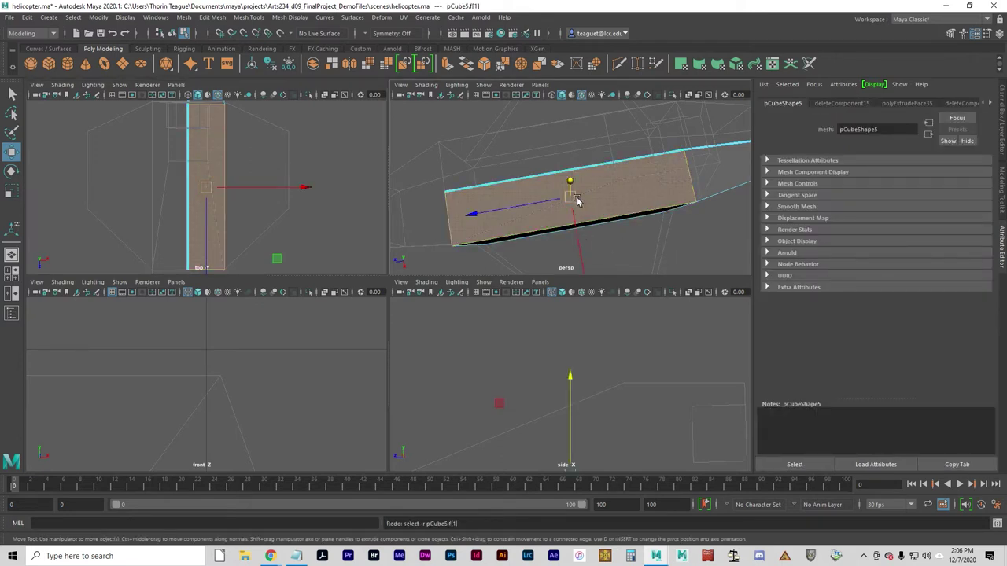
pyautogui.moveTo(300, 191); pyautogui.dragTo(357, 192)
pyautogui.hotkey('ctrl', 'z')
pyautogui.hotkey('ctrl', 'z')
pyautogui.click(555, 222)
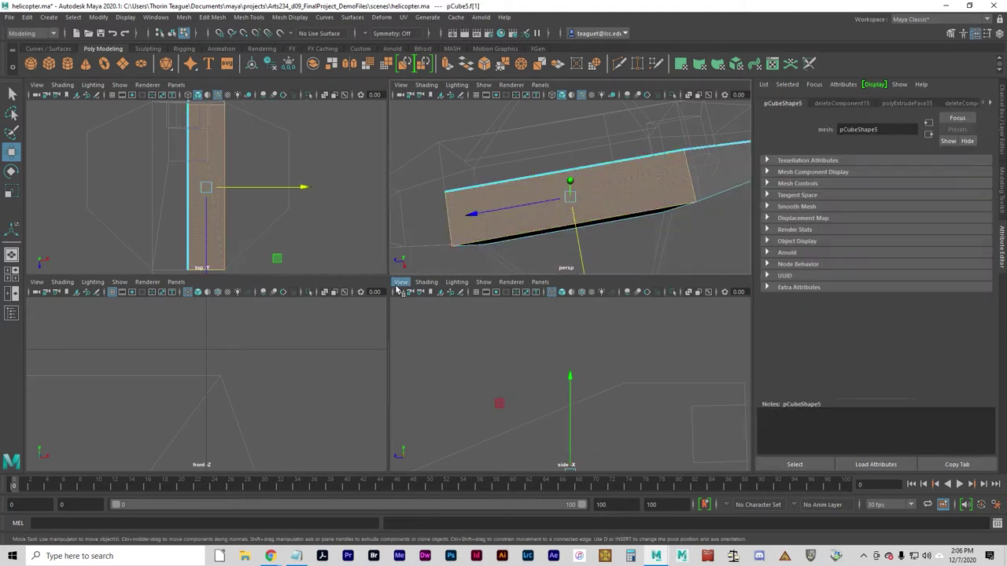
# Extrude the main body's upper face upward with a local Z translate of about 2.350.
pyautogui.hotkey('ctrl', 'e')
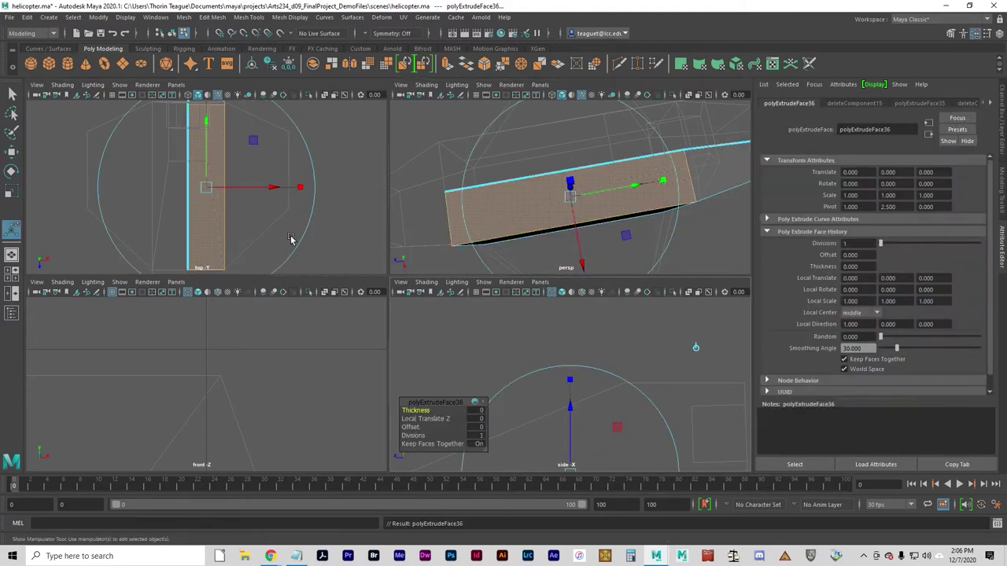
pyautogui.keyDown('alt'); pyautogui.moveTo(612, 219); pyautogui.dragTo(580, 140); pyautogui.keyUp('alt')
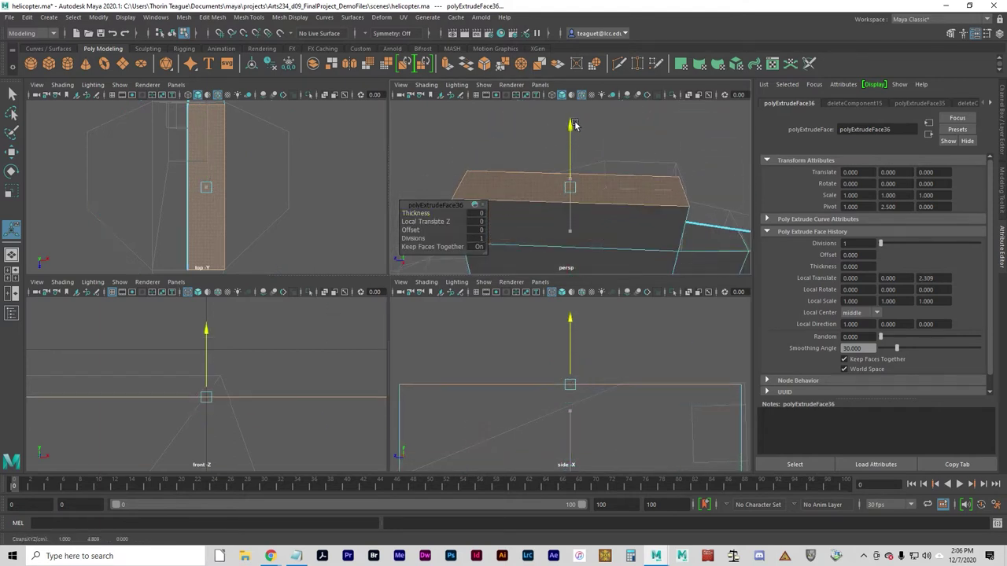
pyautogui.scroll(4, 591, 367)
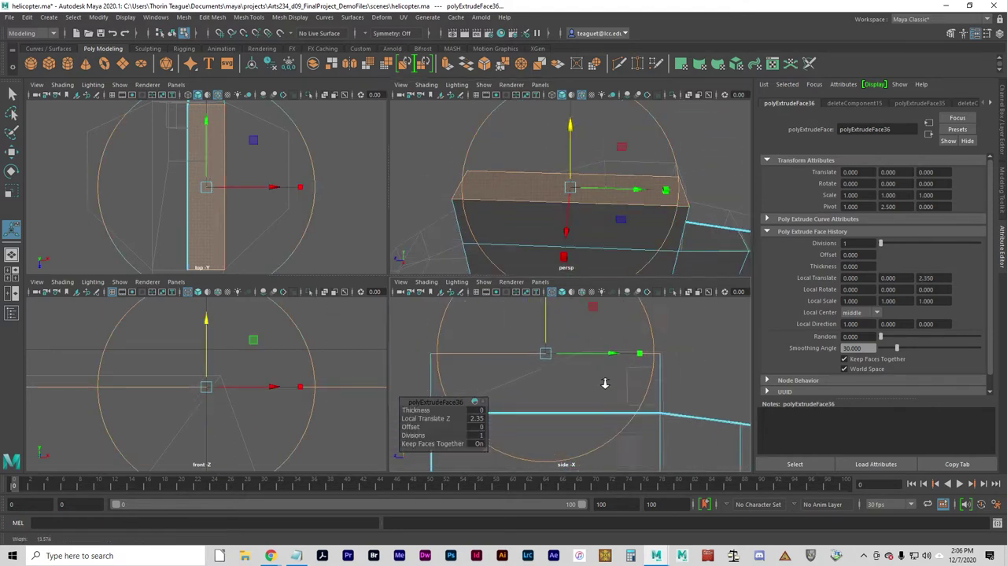
# Slide the raised block's front upper vertices back along Z to match the template's sloped profile.
pyautogui.press('space')
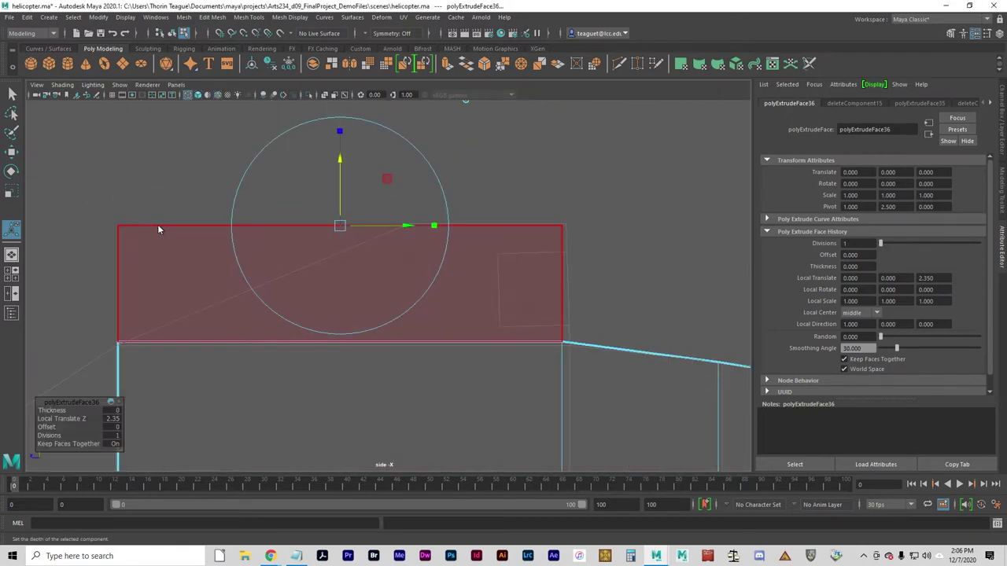
pyautogui.moveTo(157, 224); pyautogui.dragTo(110, 226, button='right')
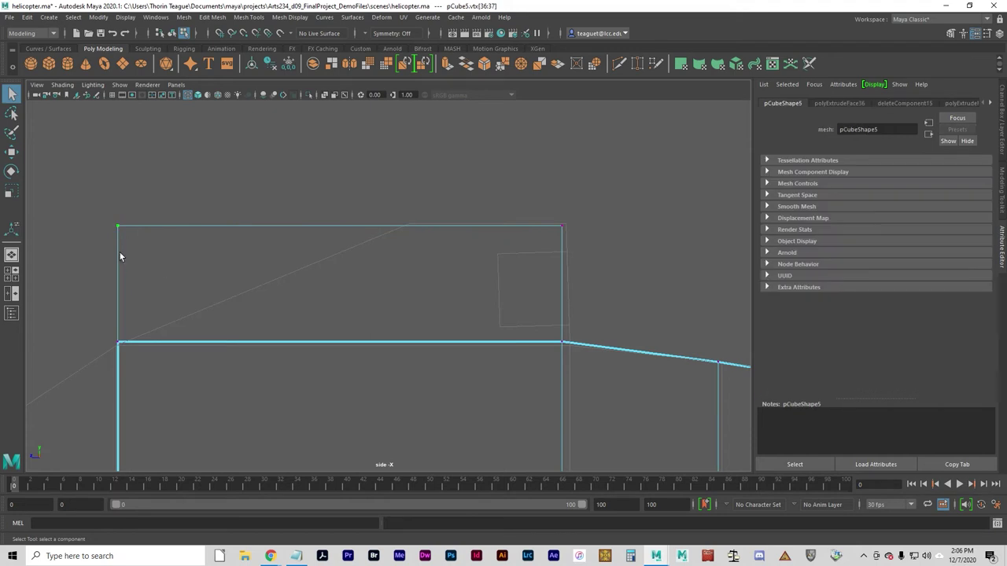
pyautogui.press('w')
pyautogui.moveTo(64, 226); pyautogui.dragTo(350, 252)
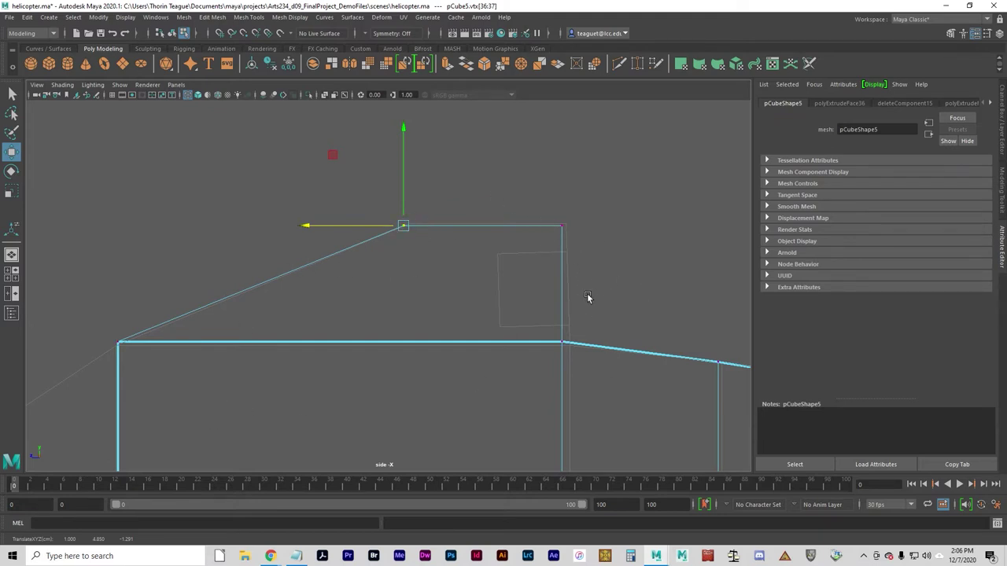
pyautogui.press('space')
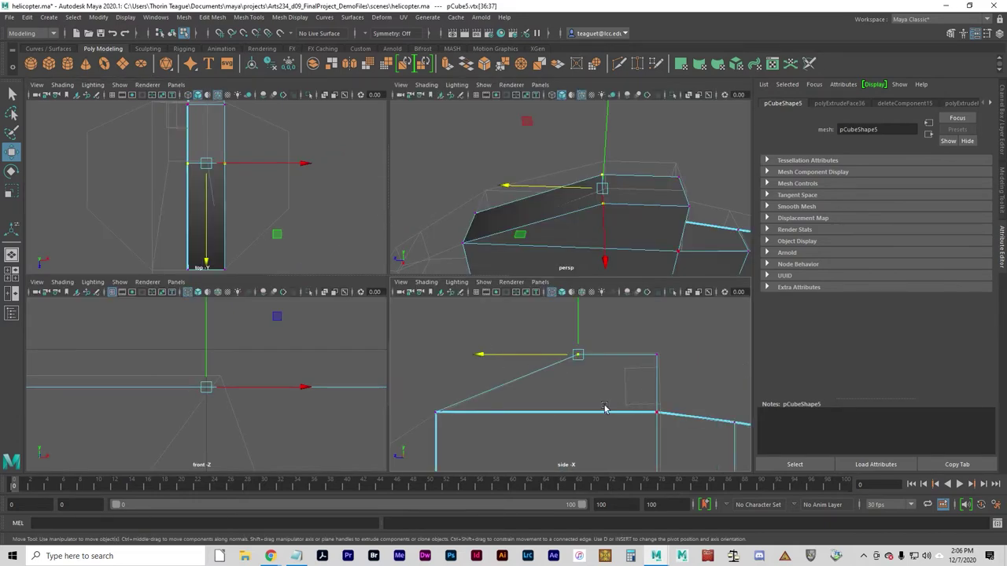
# Delete the inner centreline side face of the raised block.
pyautogui.press('space')
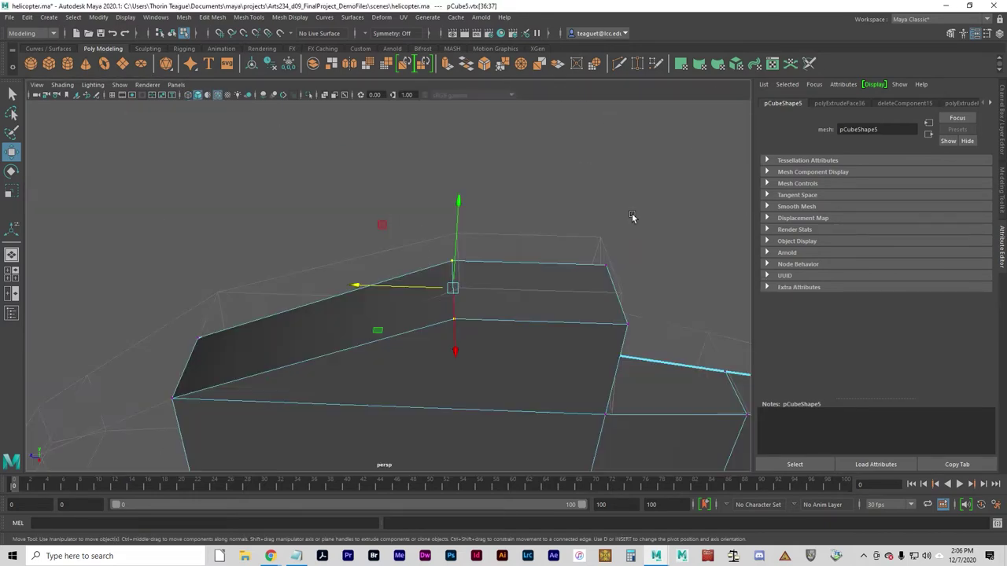
pyautogui.keyDown('alt'); pyautogui.moveTo(362, 345); pyautogui.dragTo(579, 307); pyautogui.keyUp('alt')
pyautogui.rightClick(352, 343)
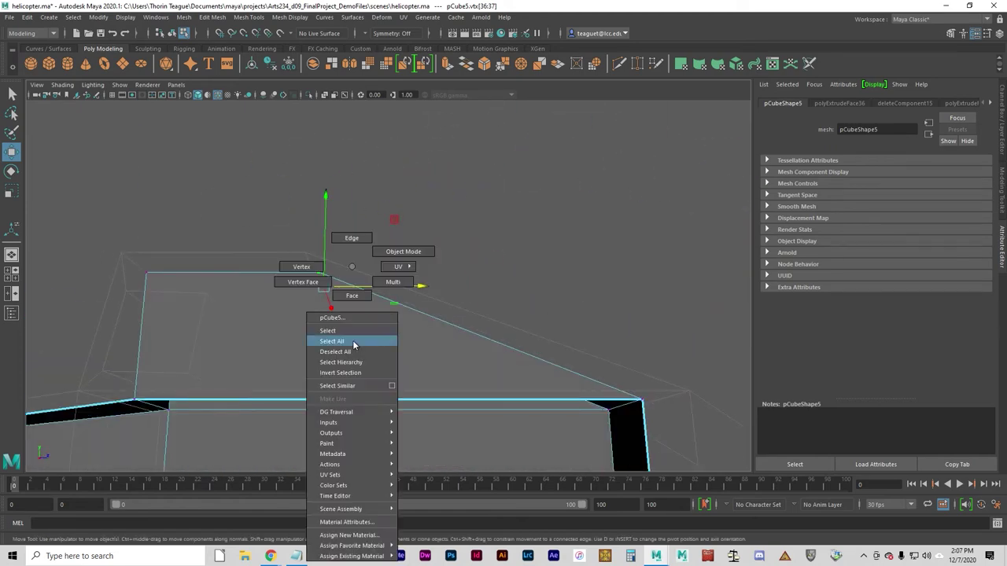
pyautogui.click(354, 298)
pyautogui.click(330, 344)
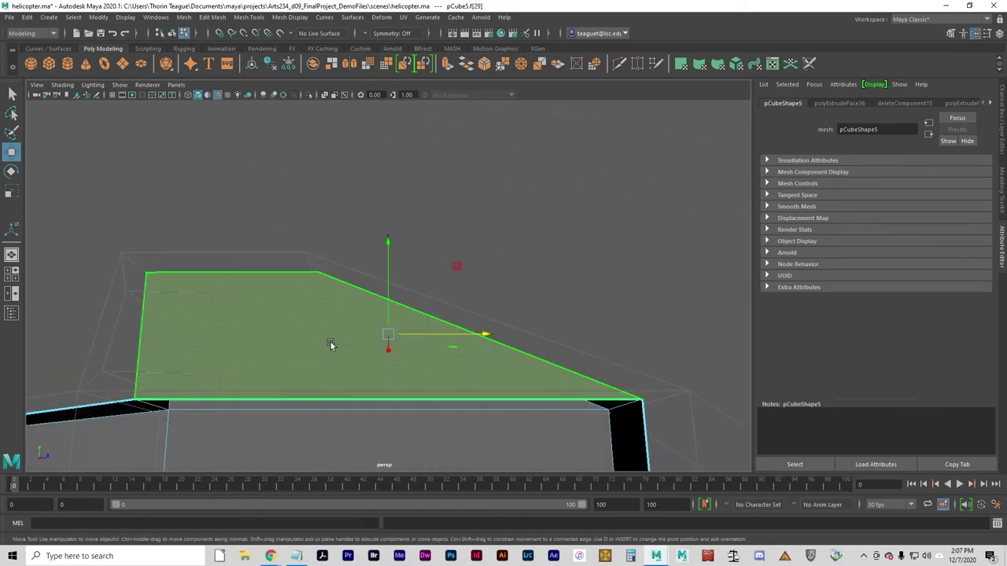
pyautogui.press('Delete')
# Extrude the raised block's rear face in place and reduce its local Y scale to about 0.658.
pyautogui.keyDown('alt'); pyautogui.moveTo(292, 366); pyautogui.dragTo(479, 278); pyautogui.keyUp('alt')
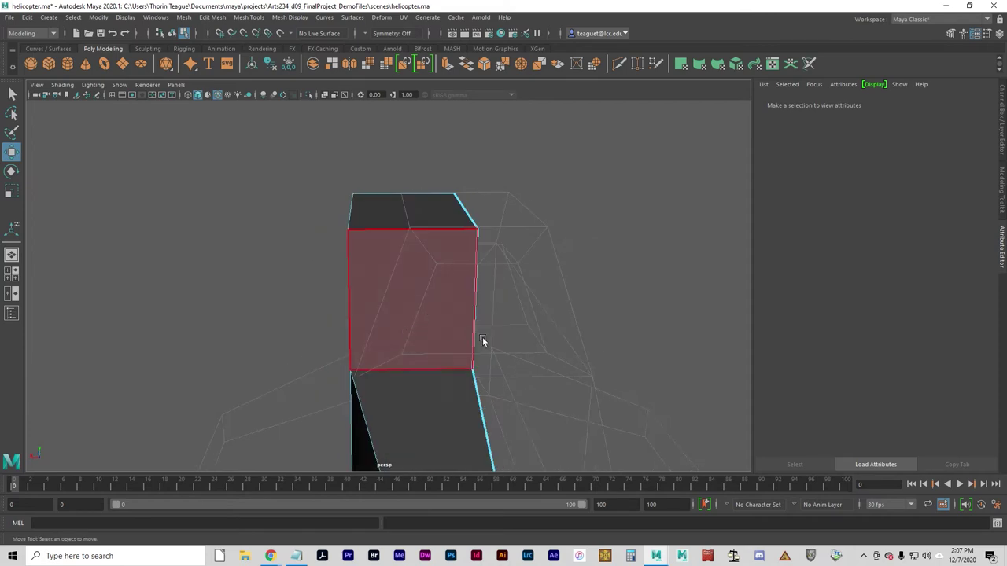
pyautogui.keyDown('alt'); pyautogui.moveTo(485, 346); pyautogui.dragTo(509, 366); pyautogui.keyUp('alt')
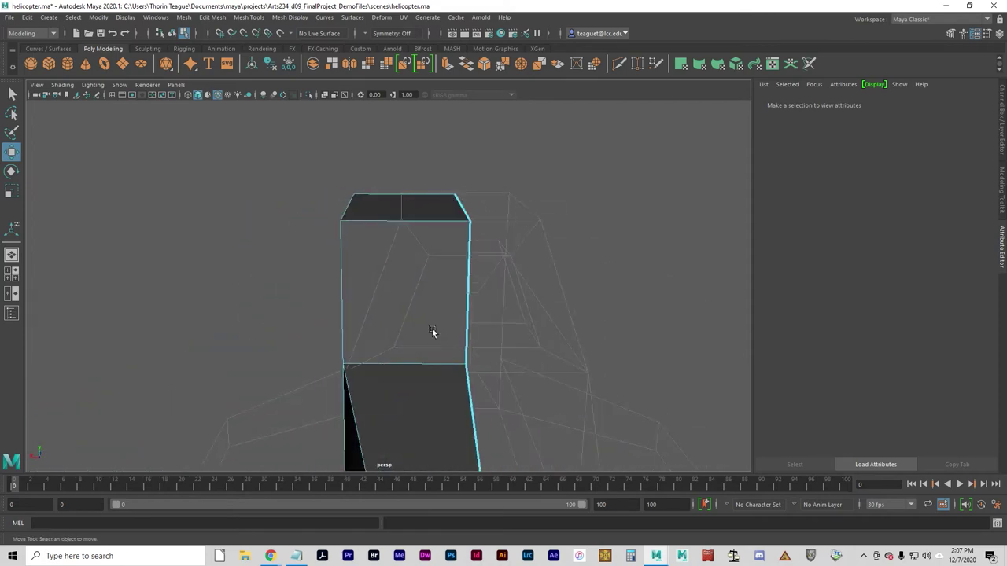
pyautogui.click(440, 299)
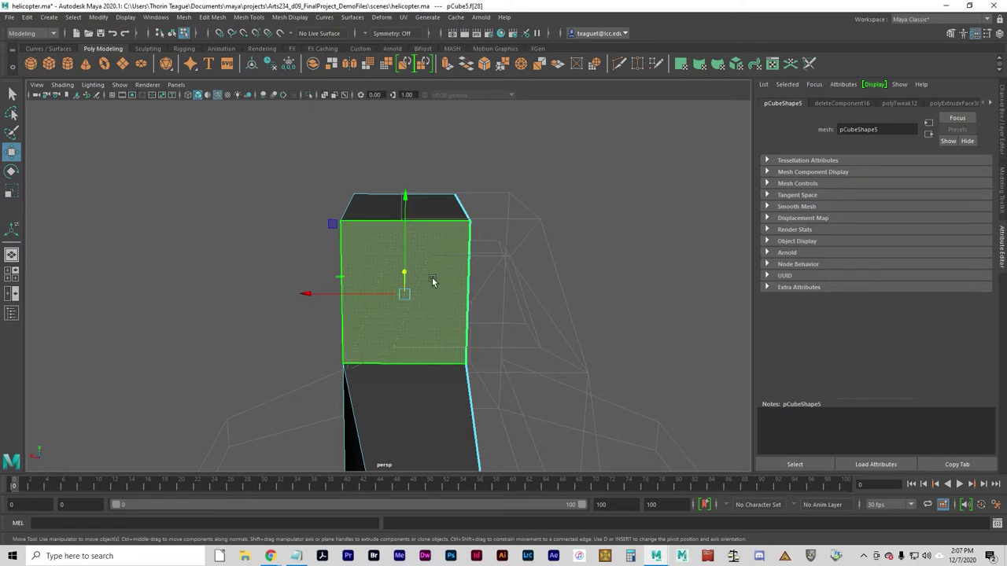
pyautogui.hotkey('ctrl', 'e')
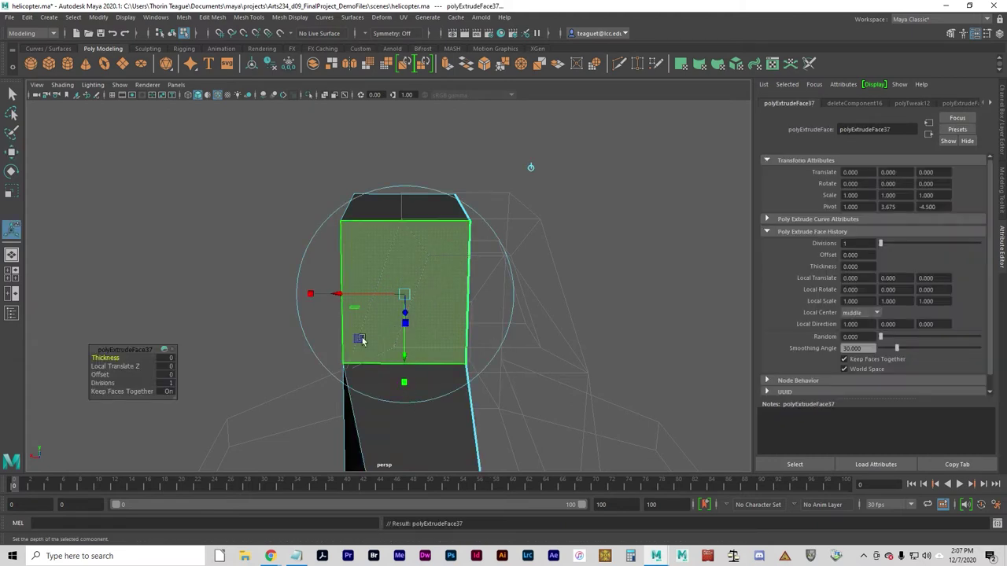
pyautogui.moveTo(356, 336); pyautogui.dragTo(380, 336)
pyautogui.hotkey('ctrl', 'z')
pyautogui.hotkey('ctrl', 'z')
pyautogui.moveTo(414, 387); pyautogui.dragTo(409, 352)
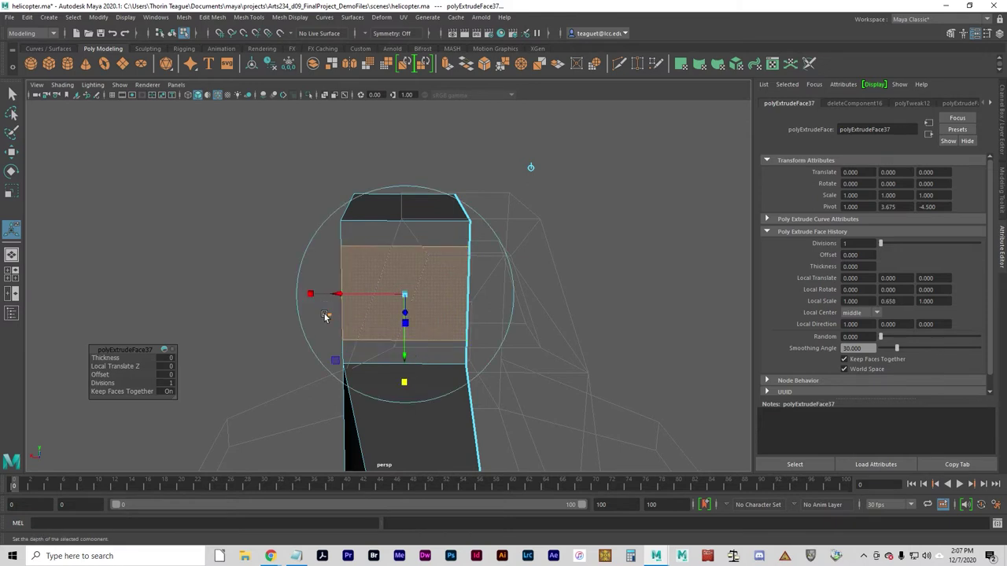
# Narrow the inset rear face to a local X scale of about 0.797 and shift it about -0.192 in local X to the centreline.
pyautogui.moveTo(312, 295); pyautogui.dragTo(348, 295)
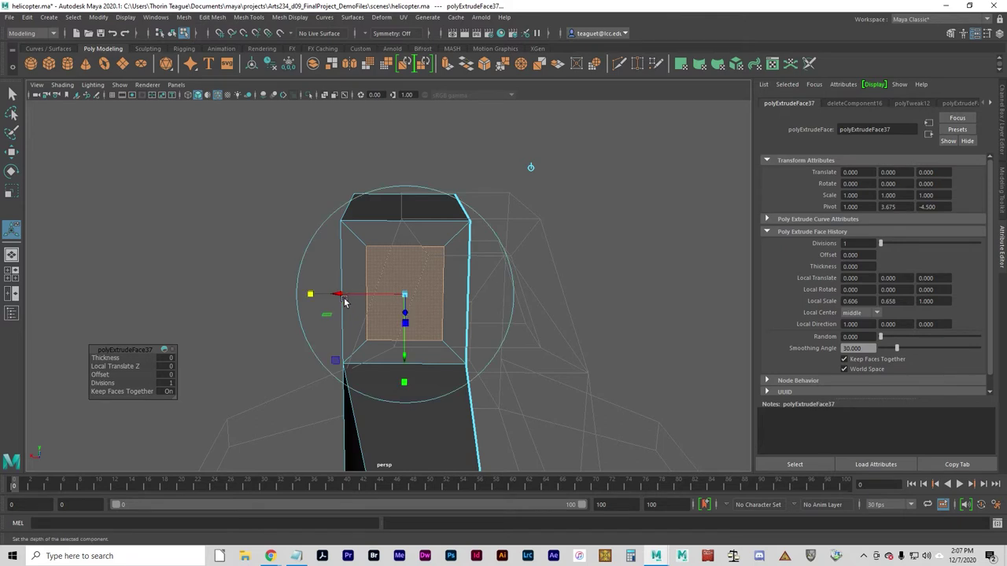
pyautogui.moveTo(339, 294); pyautogui.dragTo(304, 291)
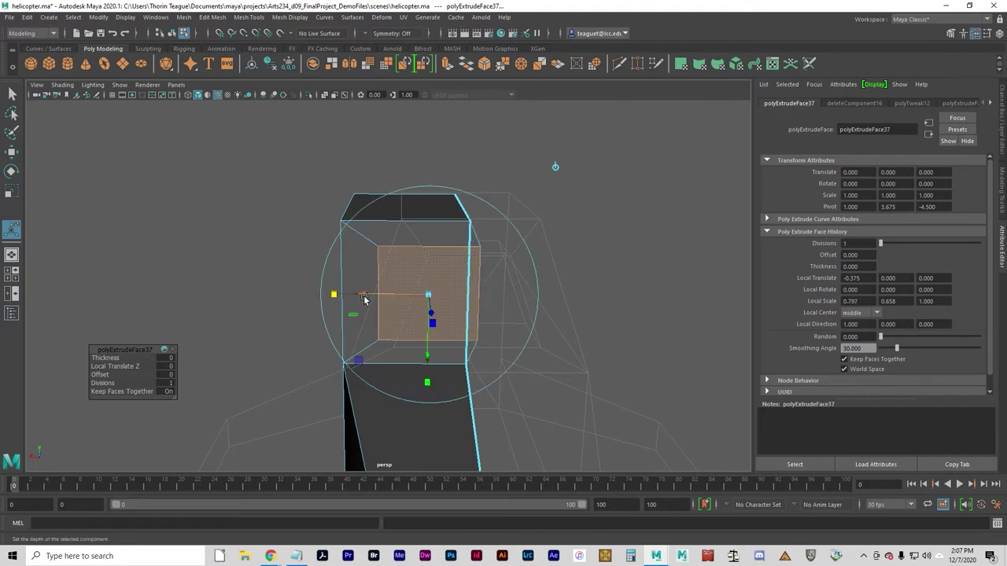
pyautogui.moveTo(363, 297)
pyautogui.mouseDown()
pyautogui.moveTo(354, 293)
pyautogui.moveTo(358, 301)
pyautogui.mouseUp()
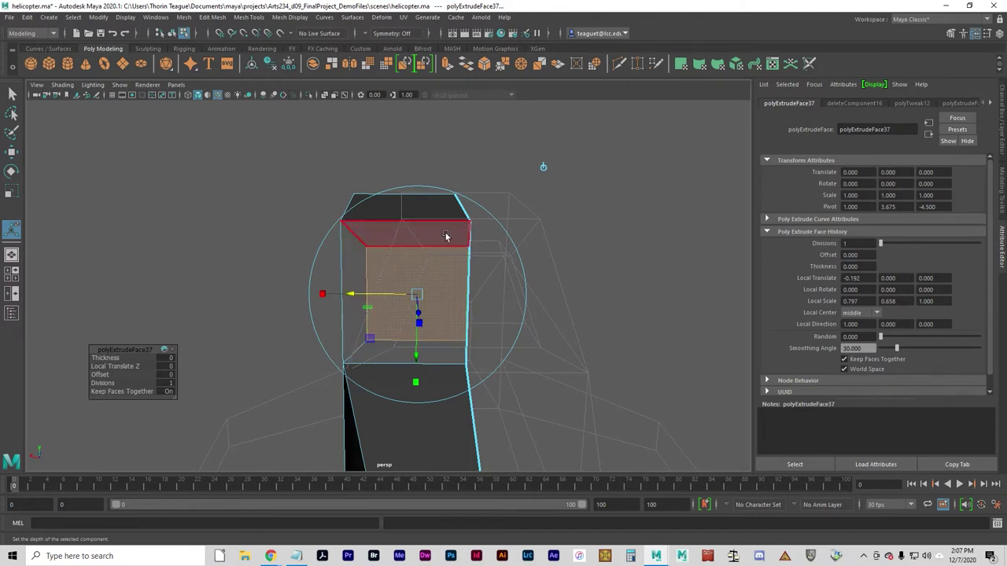
# Move the inset face's upper outer vertex inward along X to follow the template's slanted side.
pyautogui.rightClick(380, 251)
pyautogui.click(331, 252)
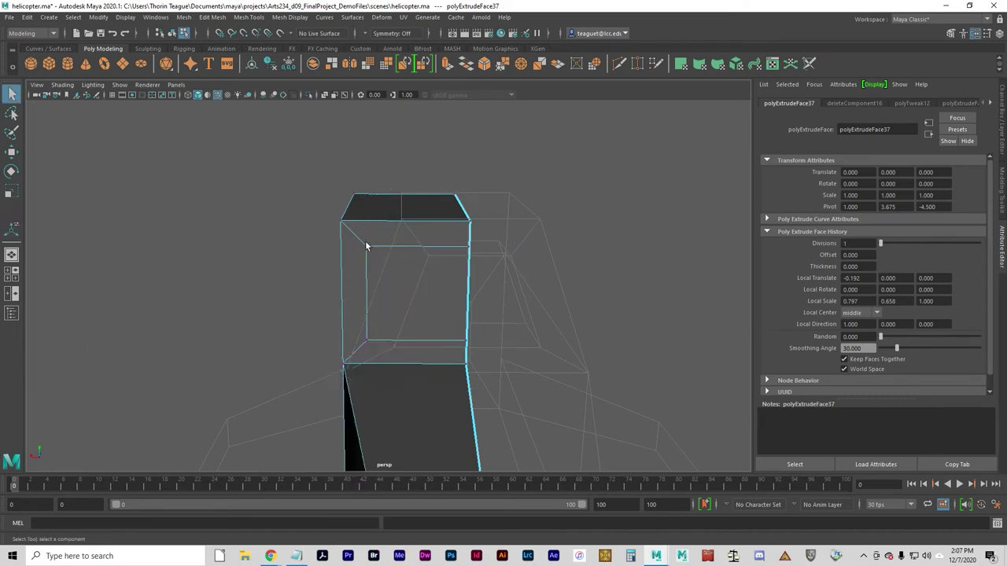
pyautogui.click(369, 250)
pyautogui.press('w')
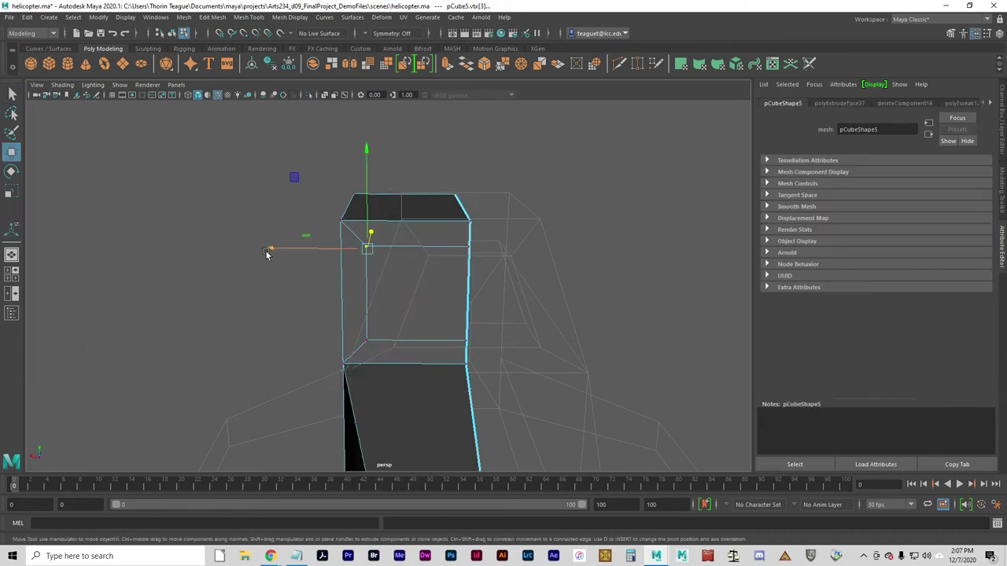
pyautogui.moveTo(266, 253); pyautogui.dragTo(293, 248)
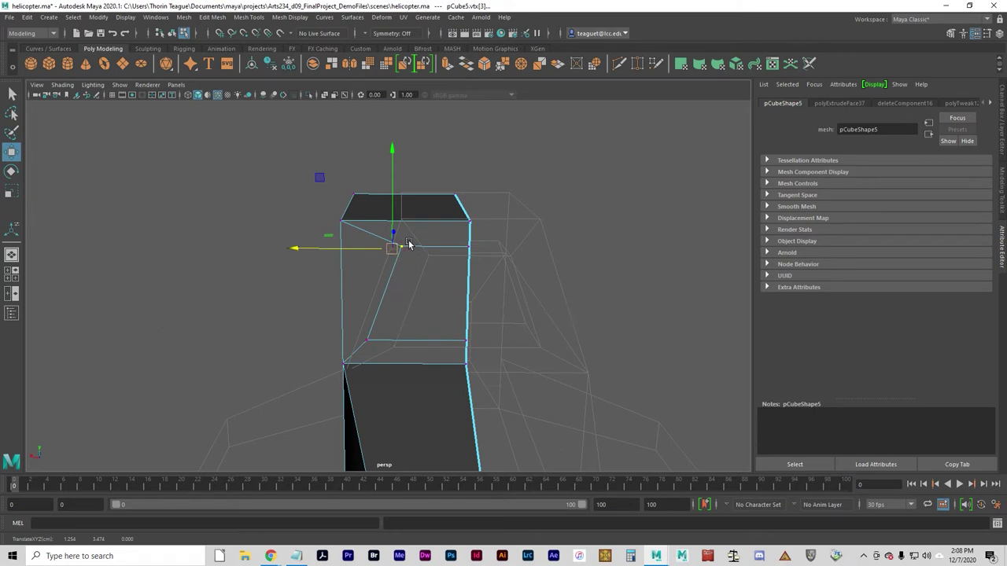
pyautogui.click(262, 287)
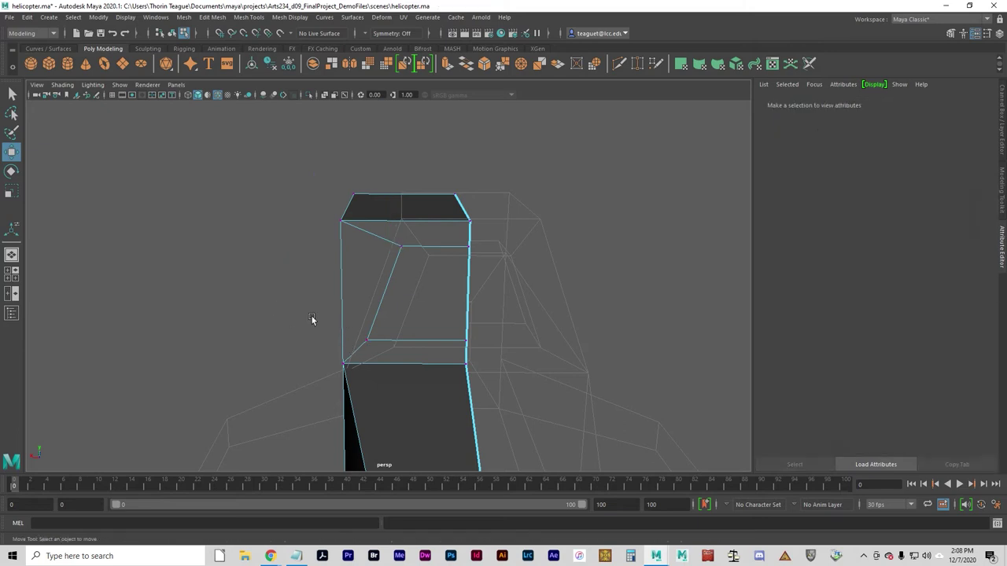
# Delete the thin inner face beside the inset rear face along the centreline.
pyautogui.rightClick(439, 268)
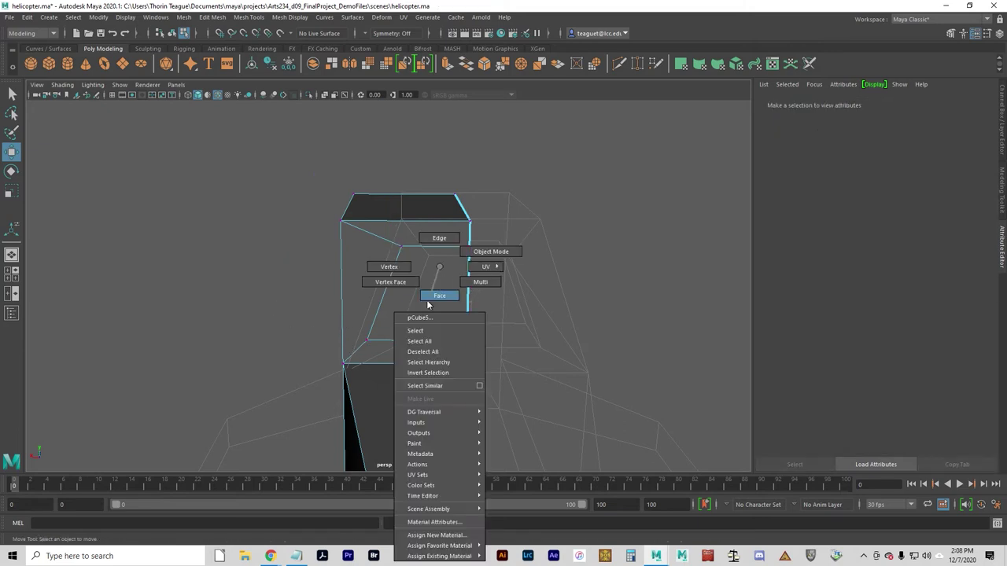
pyautogui.click(431, 297)
pyautogui.click(446, 304)
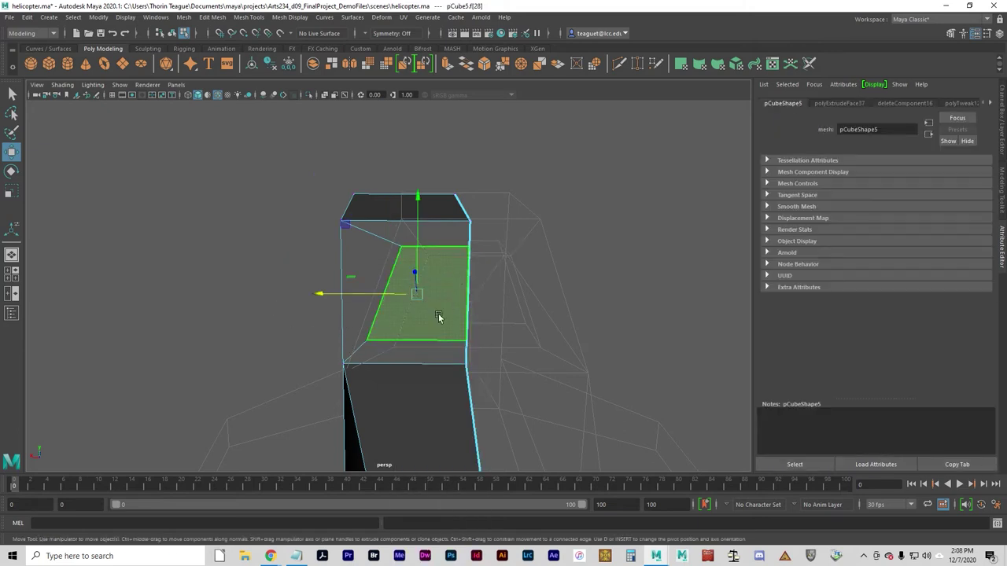
pyautogui.click(607, 276)
pyautogui.click(449, 331)
pyautogui.keyDown('alt'); pyautogui.moveTo(449, 330); pyautogui.dragTo(506, 338); pyautogui.keyUp('alt')
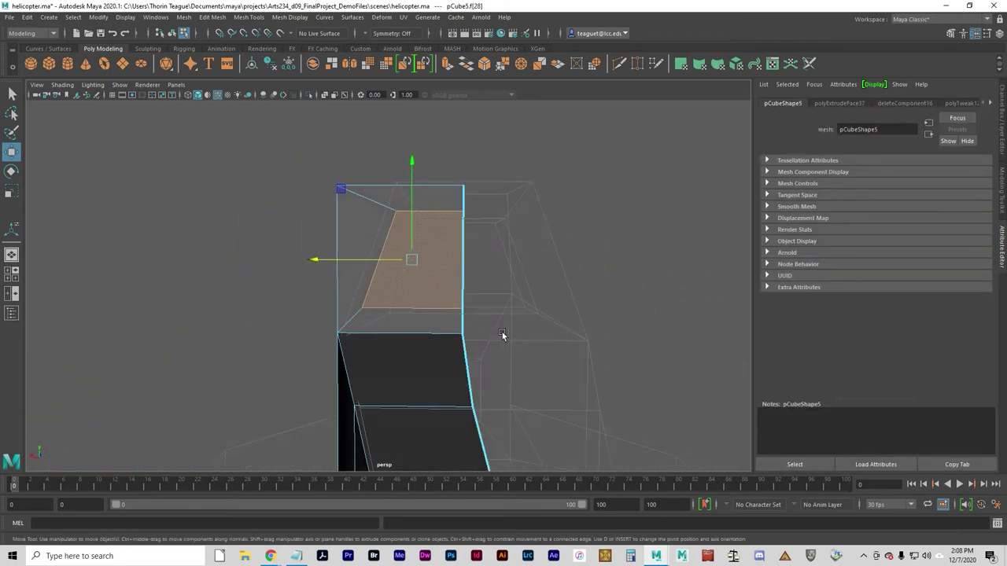
pyautogui.click(464, 279)
pyautogui.keyDown('alt'); pyautogui.moveTo(533, 303); pyautogui.dragTo(503, 313); pyautogui.keyUp('alt')
pyautogui.keyDown('alt'); pyautogui.moveTo(465, 285); pyautogui.dragTo(519, 290); pyautogui.keyUp('alt')
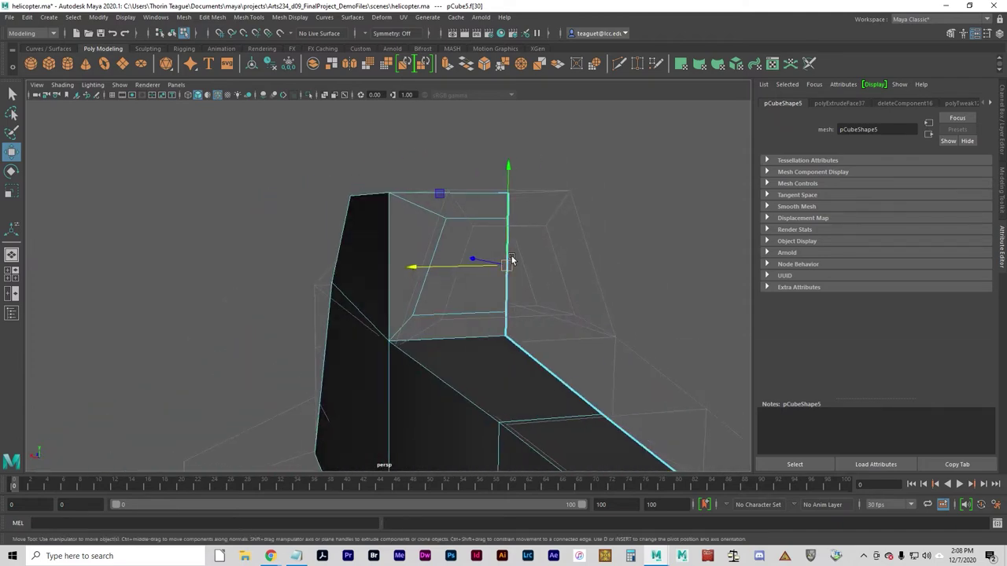
pyautogui.click(567, 307)
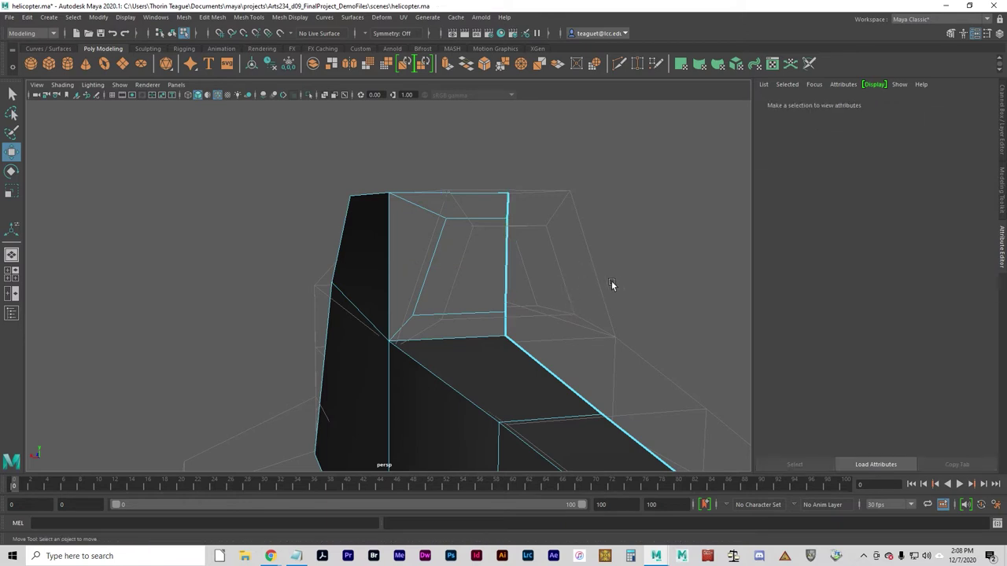
pyautogui.keyDown('alt'); pyautogui.moveTo(614, 282); pyautogui.dragTo(586, 283); pyautogui.keyUp('alt')
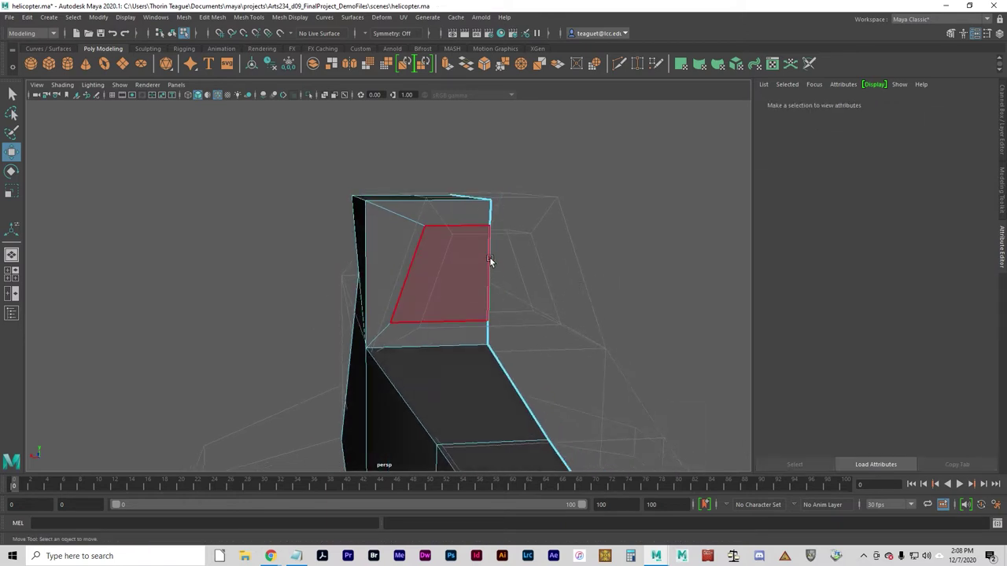
# Extrude the inset rear face inward into the raised block with a local Z translate of about -3.018.
pyautogui.click(436, 279)
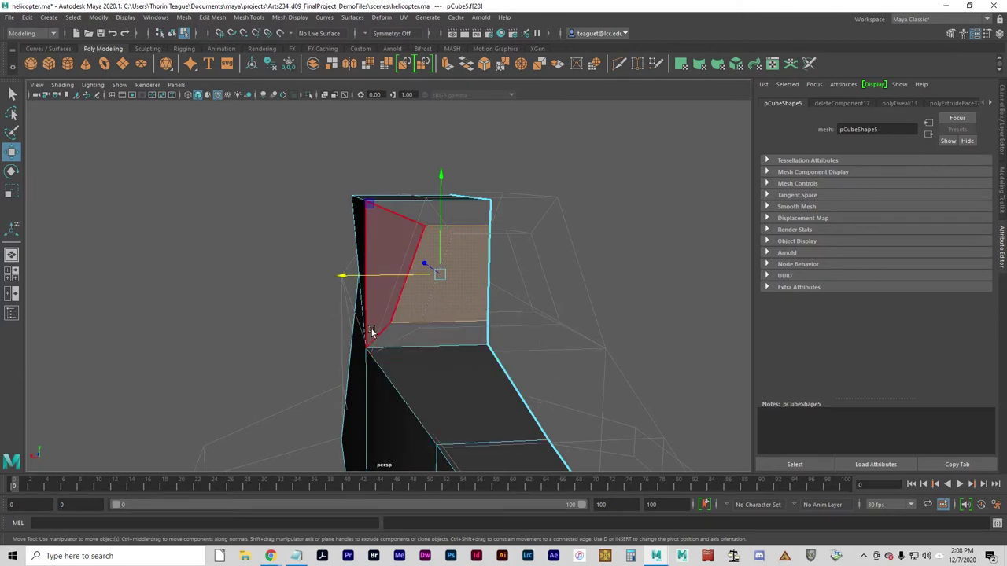
pyautogui.hotkey('ctrl', 'e')
pyautogui.keyDown('alt'); pyautogui.moveTo(338, 288); pyautogui.dragTo(375, 311); pyautogui.keyUp('alt')
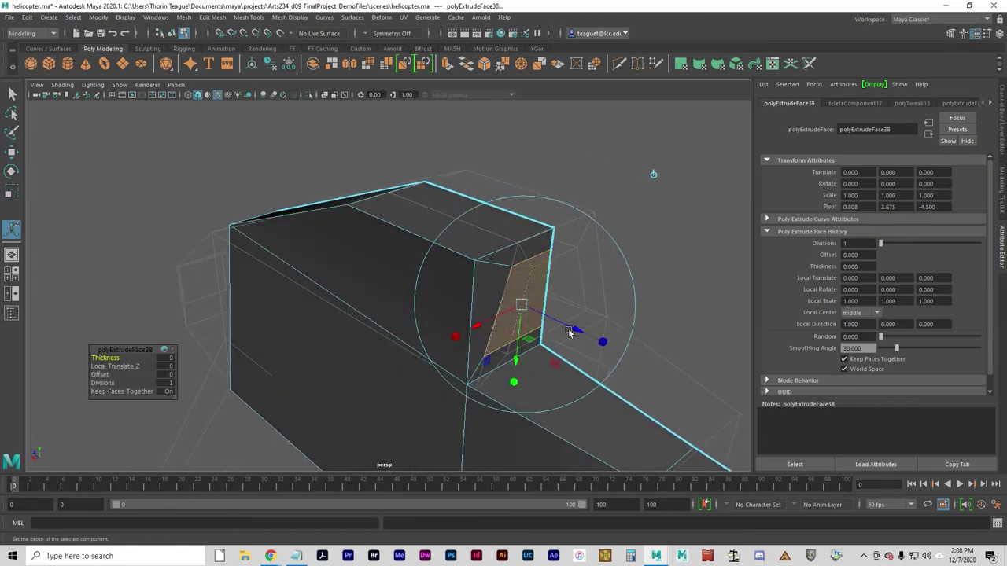
pyautogui.moveTo(576, 333); pyautogui.dragTo(453, 315)
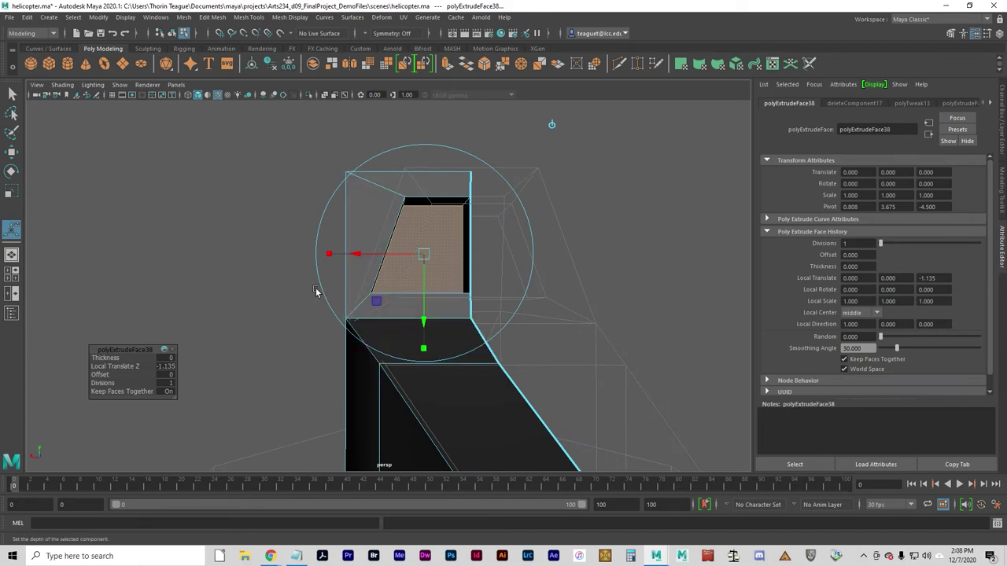
pyautogui.keyDown('alt'); pyautogui.moveTo(315, 292); pyautogui.dragTo(345, 314); pyautogui.keyUp('alt')
pyautogui.moveTo(279, 292); pyautogui.dragTo(348, 292)
pyautogui.keyDown('alt'); pyautogui.moveTo(394, 337); pyautogui.dragTo(337, 315); pyautogui.keyUp('alt')
pyautogui.moveTo(307, 264); pyautogui.dragTo(327, 281)
pyautogui.keyDown('alt'); pyautogui.moveTo(224, 372); pyautogui.dragTo(330, 367); pyautogui.keyUp('alt')
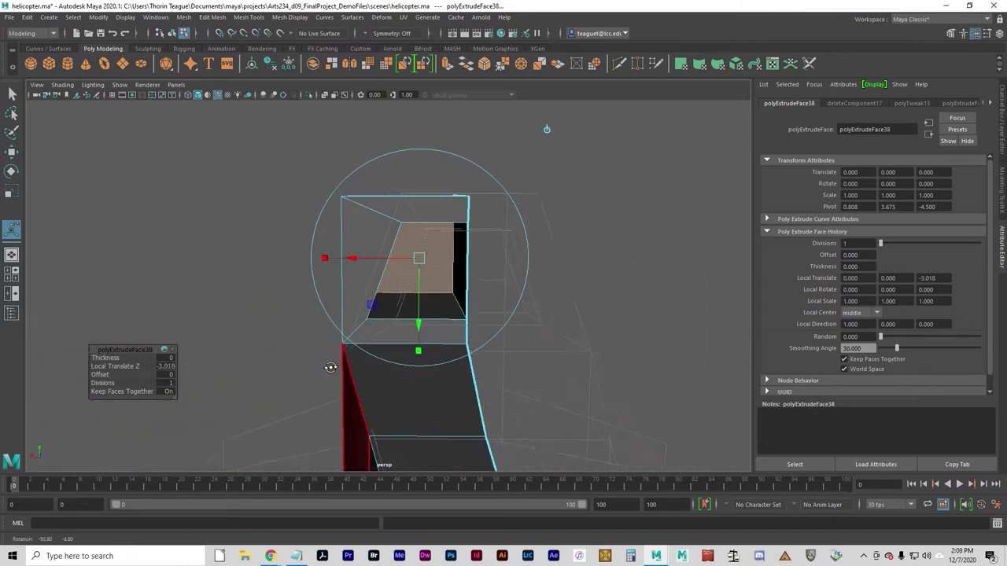
# Move the raised block's two upper outer vertices inward along X so its side slants like the template.
pyautogui.click(238, 272)
pyautogui.keyDown('alt'); pyautogui.moveTo(303, 183); pyautogui.dragTo(355, 260); pyautogui.keyUp('alt')
pyautogui.press('space')
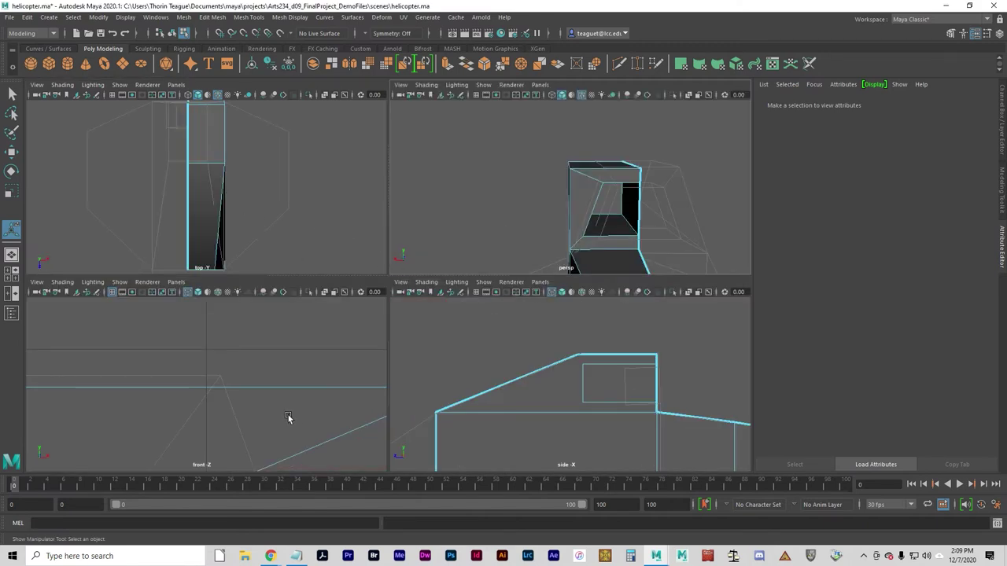
pyautogui.scroll(-5, 286, 417)
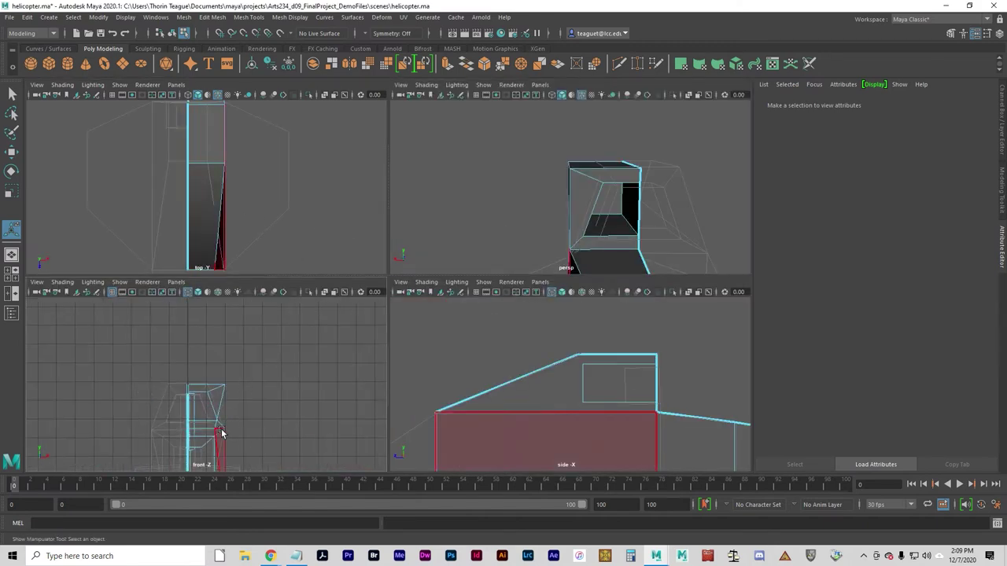
pyautogui.keyDown('alt'); pyautogui.moveTo(211, 445); pyautogui.dragTo(240, 412, button='middle'); pyautogui.keyUp('alt')
pyautogui.keyDown('alt'); pyautogui.moveTo(512, 215); pyautogui.dragTo(587, 225); pyautogui.keyUp('alt')
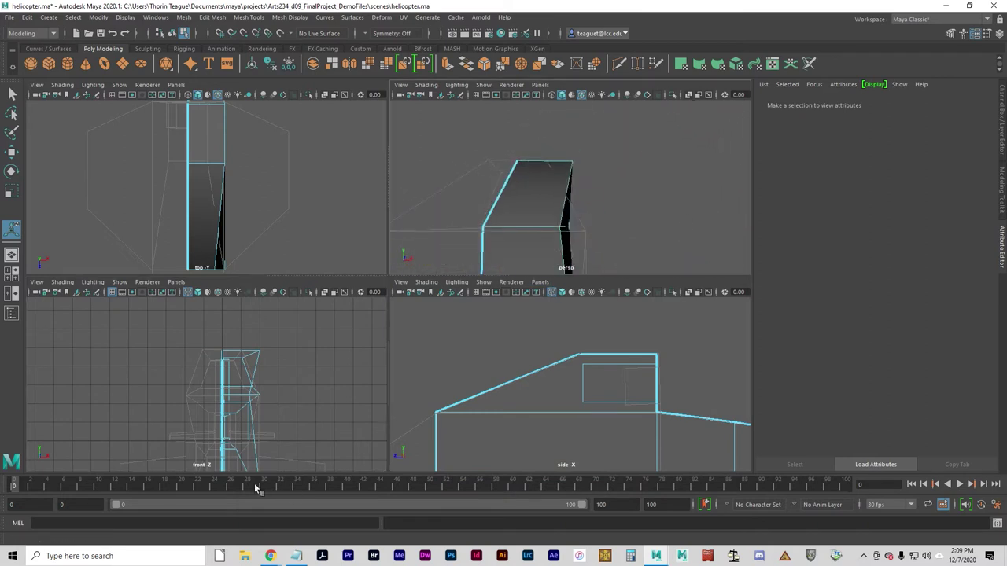
pyautogui.press('space')
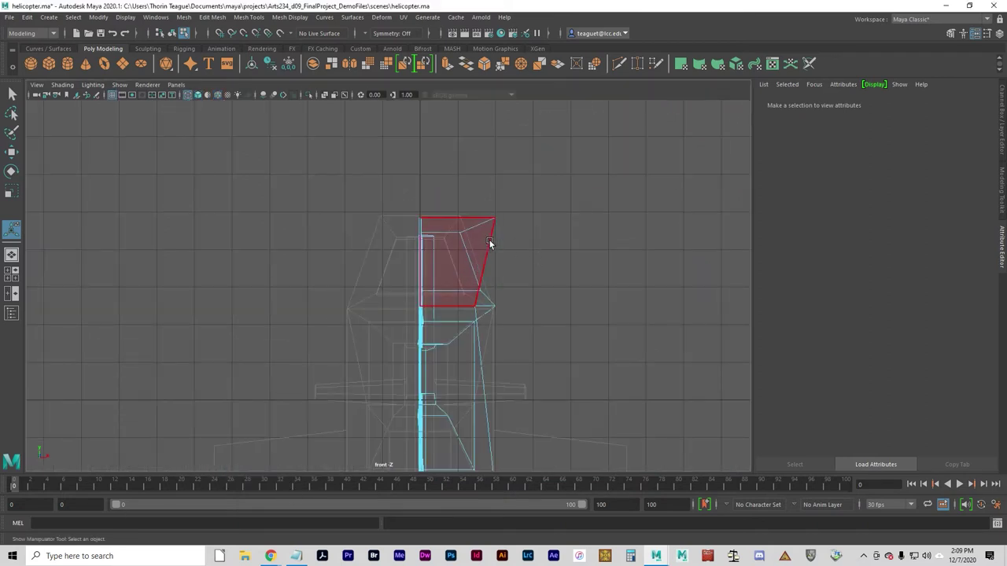
pyautogui.moveTo(490, 240); pyautogui.dragTo(440, 228, button='right')
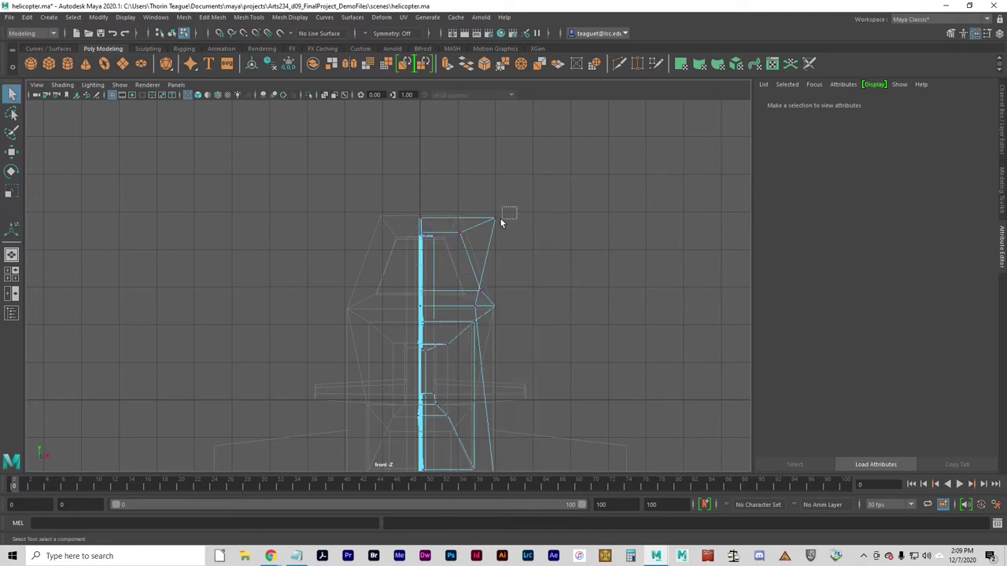
pyautogui.moveTo(498, 225); pyautogui.dragTo(488, 229)
pyautogui.press('w')
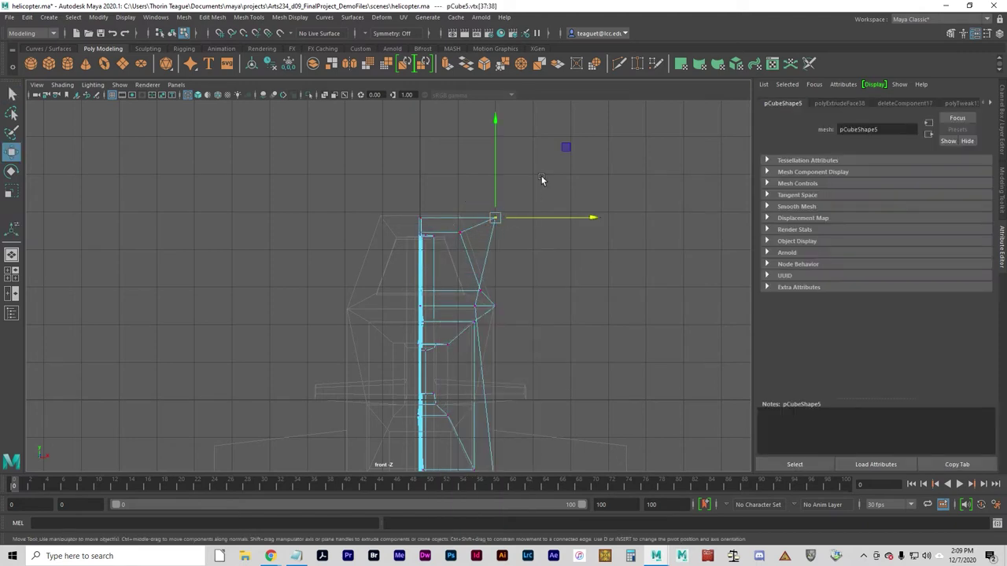
pyautogui.moveTo(571, 143); pyautogui.dragTo(532, 153, button='middle')
pyautogui.hotkey('ctrl', 'z')
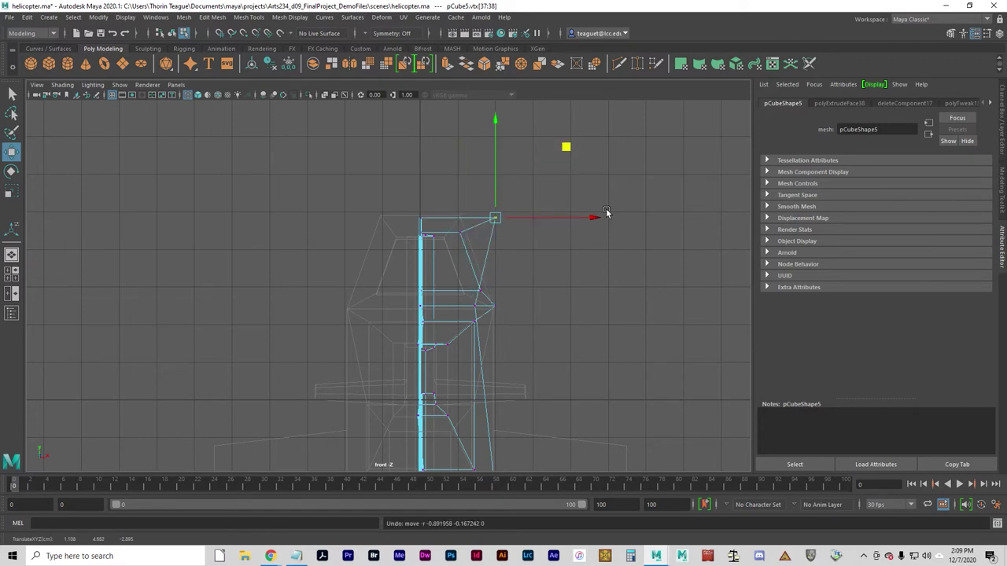
pyautogui.moveTo(602, 217); pyautogui.dragTo(578, 217)
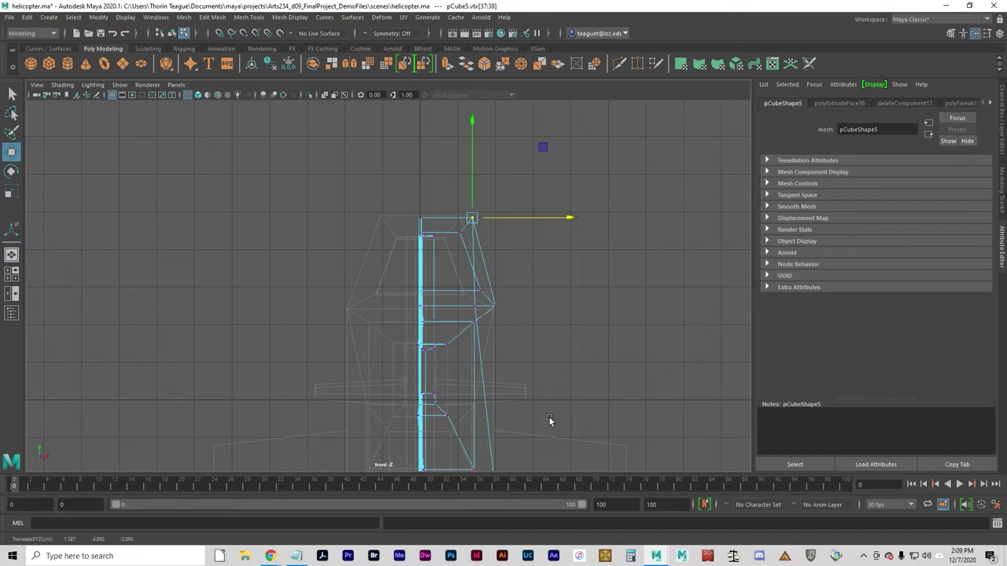
pyautogui.moveTo(576, 221); pyautogui.dragTo(572, 220)
pyautogui.click(600, 338)
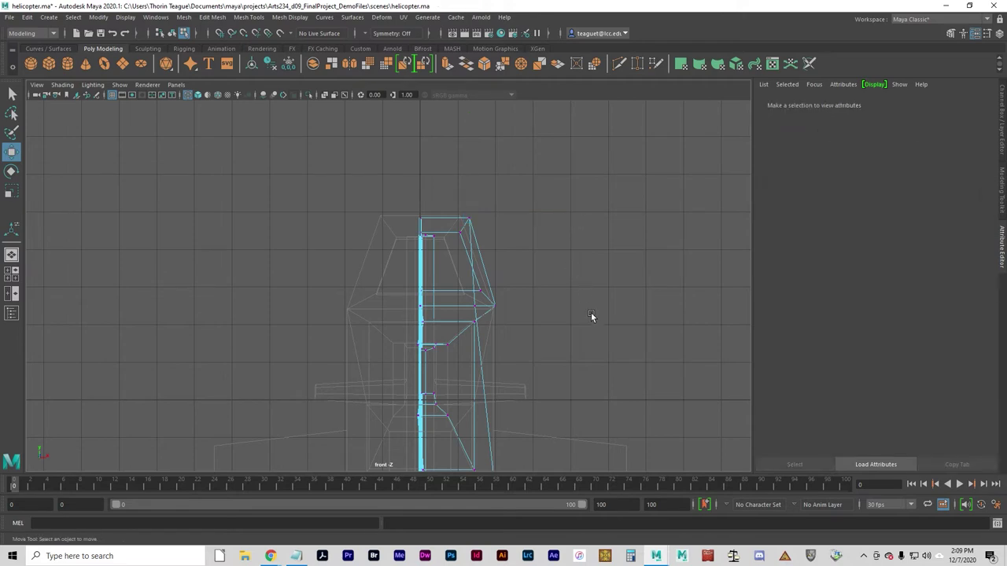
# Delete the inner face that closes off the raised block's rear recess along the centreline.
pyautogui.press('space')
pyautogui.keyDown('alt'); pyautogui.moveTo(663, 232); pyautogui.dragTo(708, 191); pyautogui.keyUp('alt')
pyautogui.keyDown('alt'); pyautogui.moveTo(515, 181); pyautogui.dragTo(529, 211); pyautogui.keyUp('alt')
pyautogui.moveTo(518, 115); pyautogui.dragTo(513, 144, button='right')
pyautogui.keyDown('alt'); pyautogui.moveTo(528, 175); pyautogui.dragTo(508, 225); pyautogui.keyUp('alt')
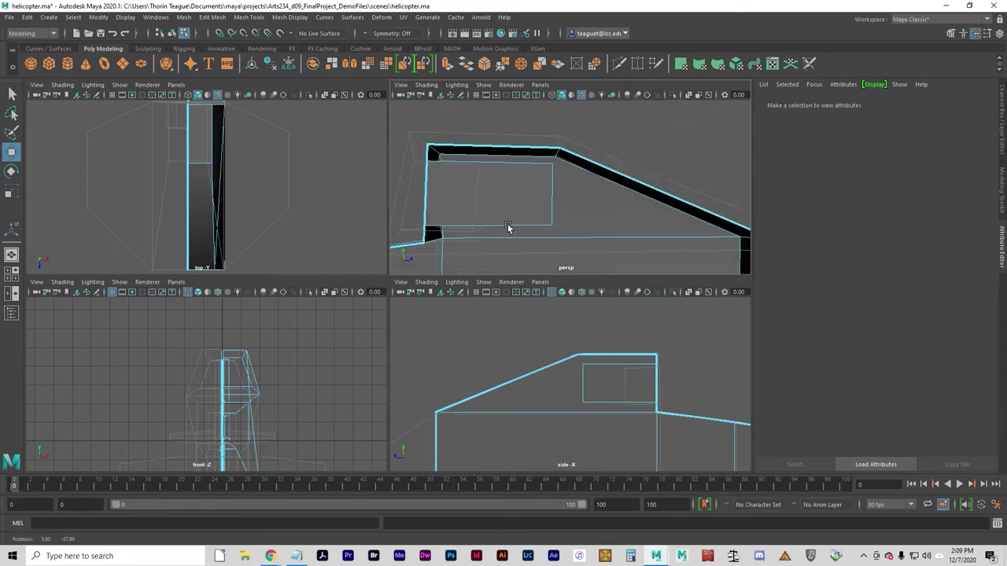
pyautogui.click(469, 205)
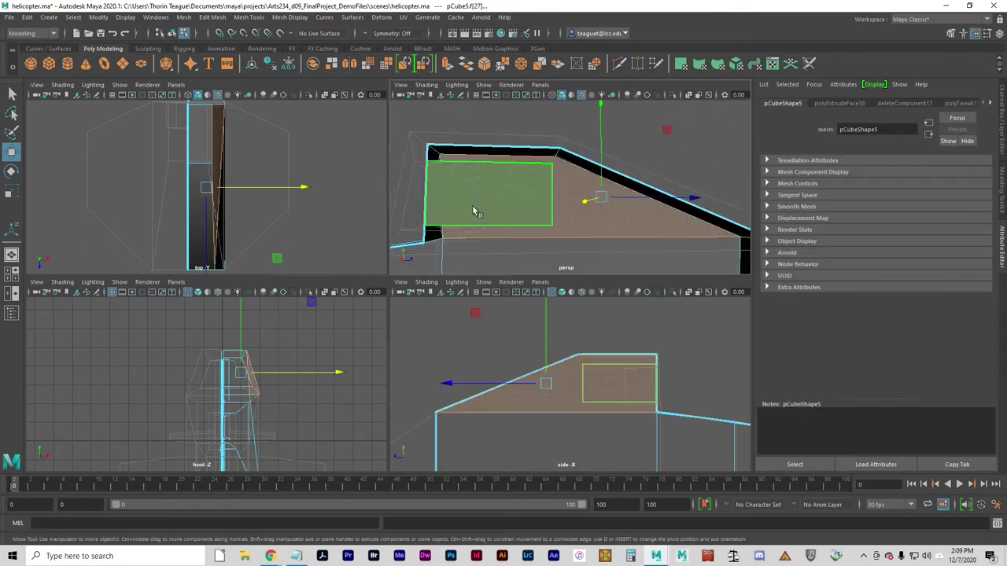
pyautogui.keyDown('alt'); pyautogui.moveTo(431, 203); pyautogui.dragTo(503, 197); pyautogui.keyUp('alt')
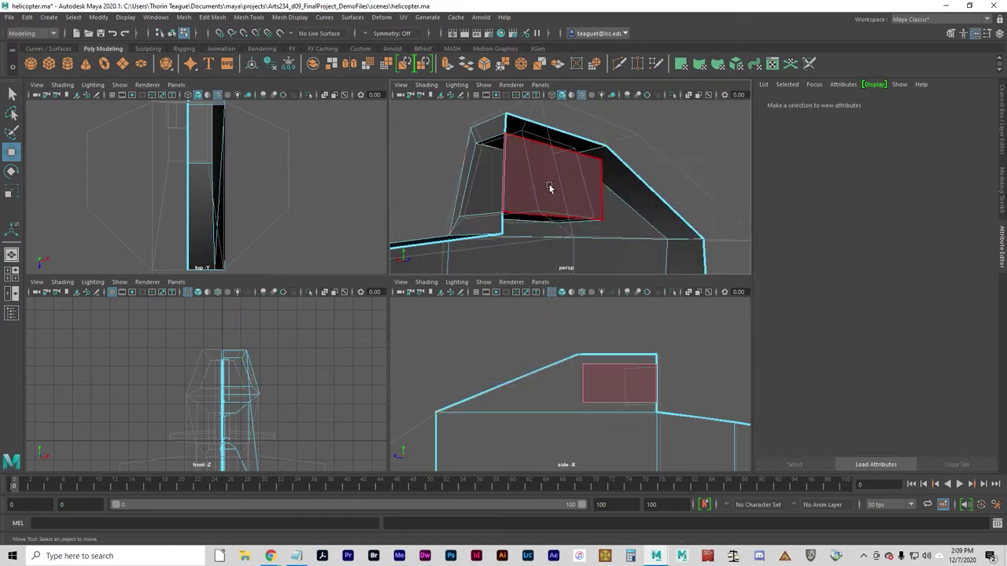
pyautogui.click(551, 187)
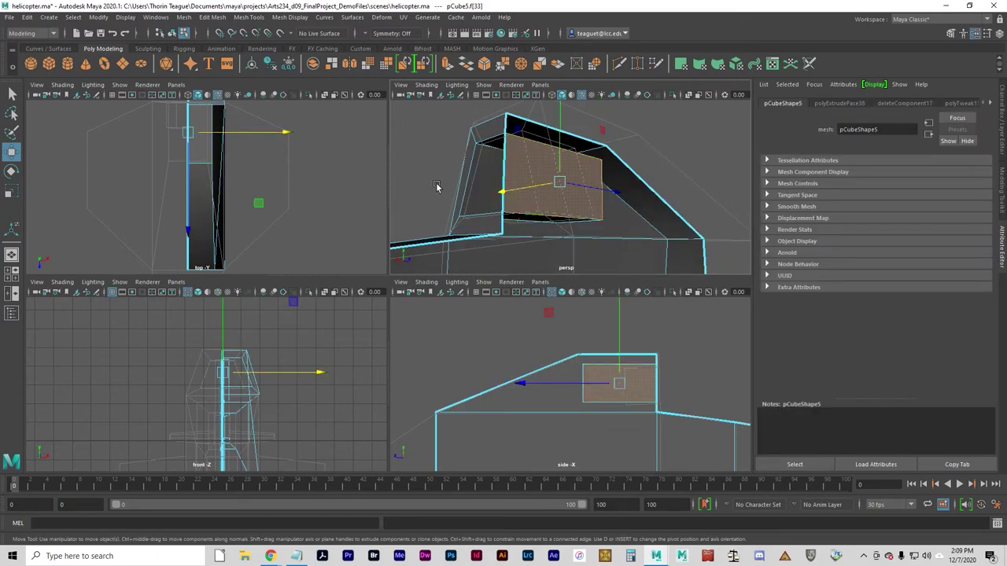
pyautogui.press('Delete')
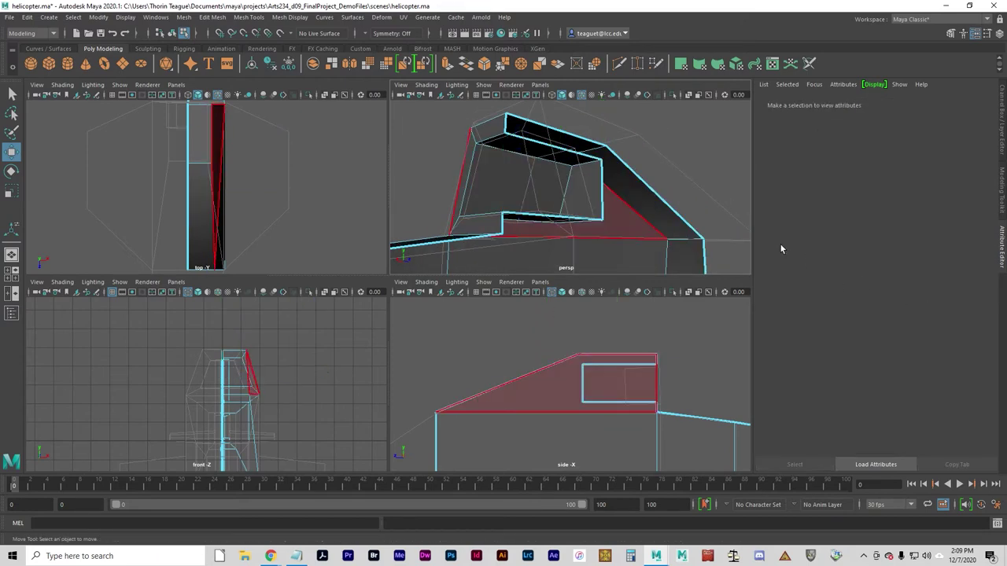
# Cut a lengthwise edge across the lower part of the main fuselage's outer side face with Multi-Cut.
pyautogui.keyDown('alt'); pyautogui.moveTo(575, 194); pyautogui.dragTo(599, 236); pyautogui.keyUp('alt')
pyautogui.keyDown('alt'); pyautogui.moveTo(655, 222); pyautogui.dragTo(619, 202); pyautogui.keyUp('alt')
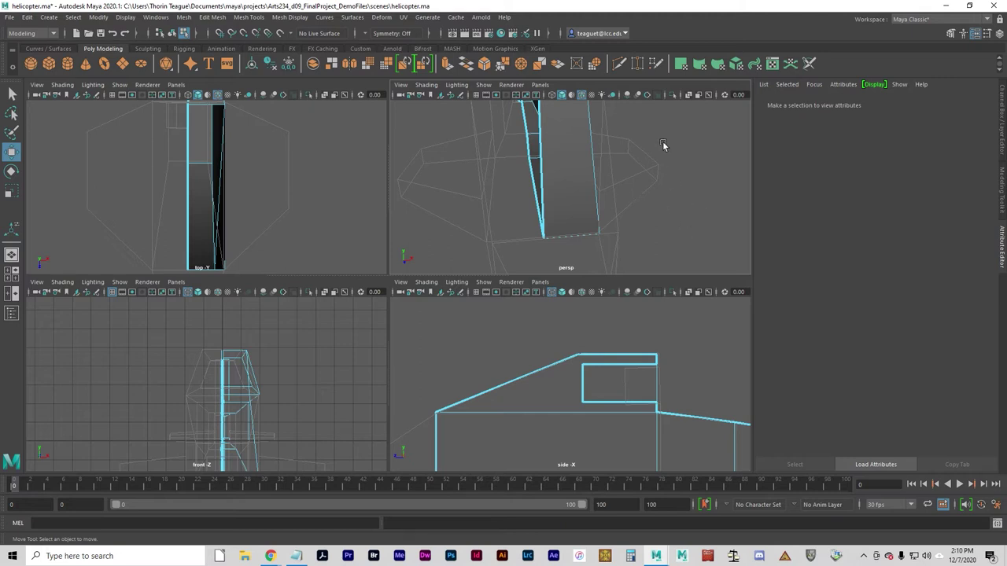
pyautogui.keyDown('alt'); pyautogui.moveTo(688, 204); pyautogui.dragTo(654, 182); pyautogui.keyUp('alt')
pyautogui.click(654, 182)
pyautogui.keyDown('alt'); pyautogui.moveTo(705, 221); pyautogui.dragTo(516, 224); pyautogui.keyUp('alt')
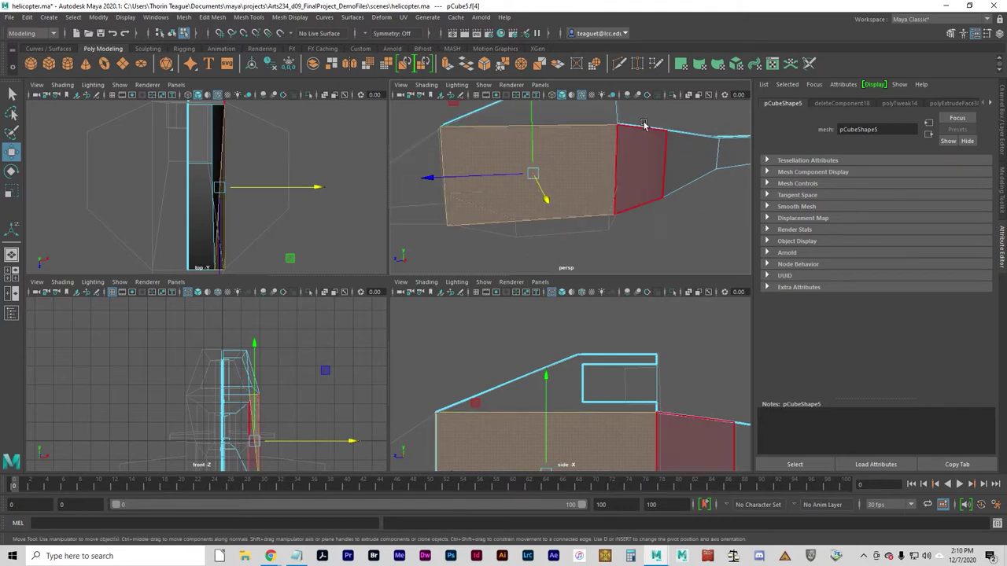
pyautogui.click(621, 63)
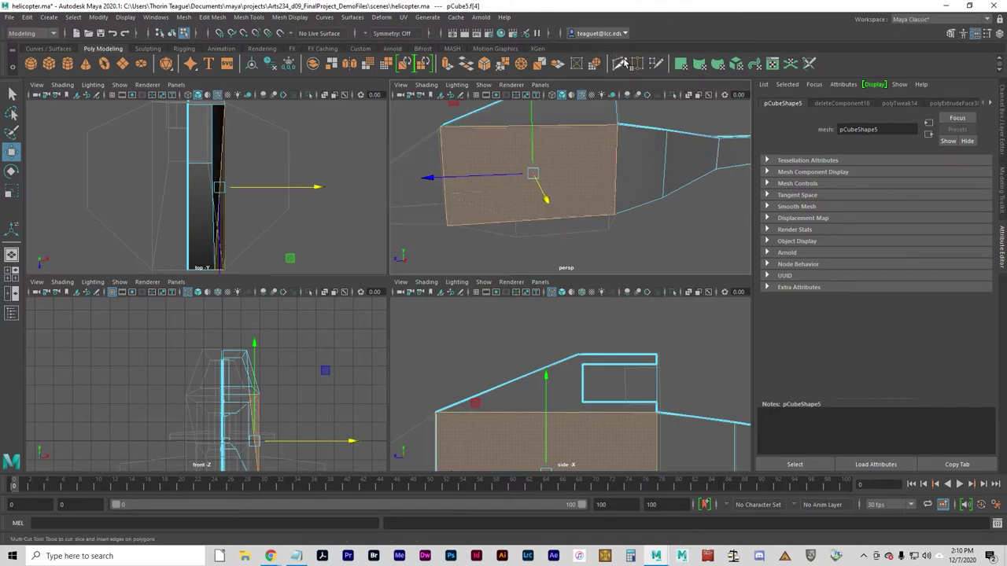
pyautogui.click(621, 63)
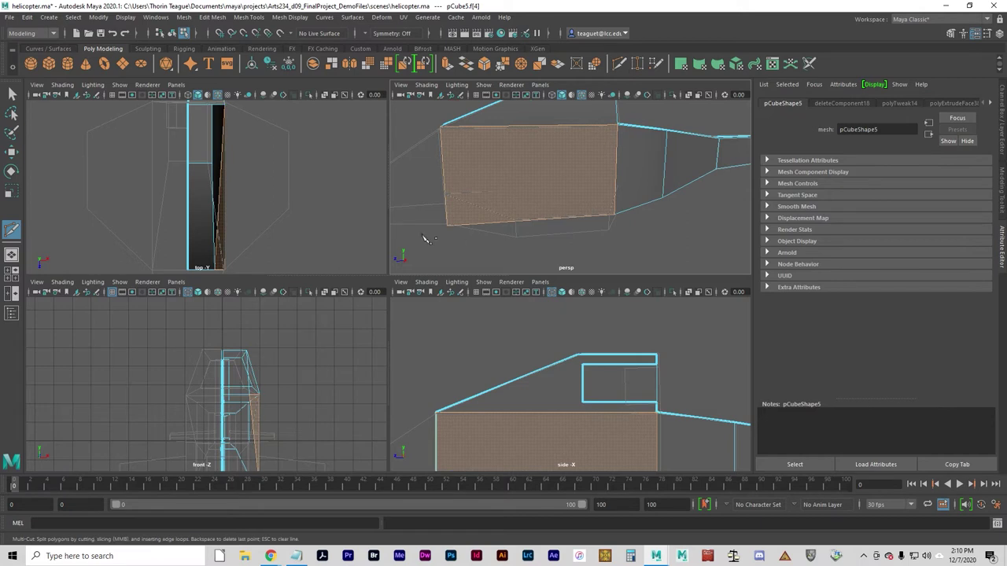
pyautogui.click(446, 201)
pyautogui.click(617, 193)
pyautogui.press('Return')
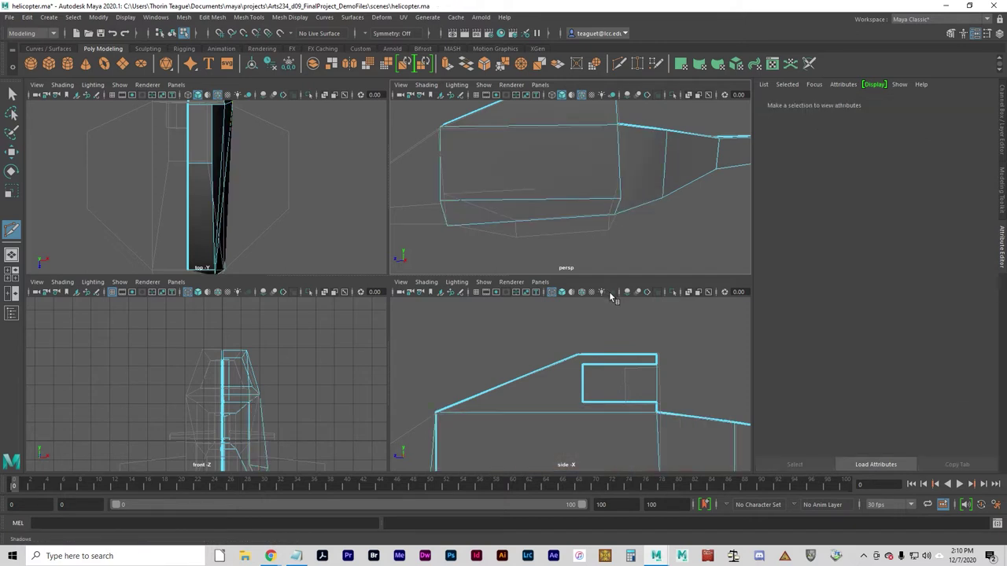
# Move the new edge's rear vertex inward to about X 2.348 and slightly forward along Z to follow the template.
pyautogui.keyDown('alt'); pyautogui.moveTo(547, 271); pyautogui.dragTo(490, 261); pyautogui.keyUp('alt')
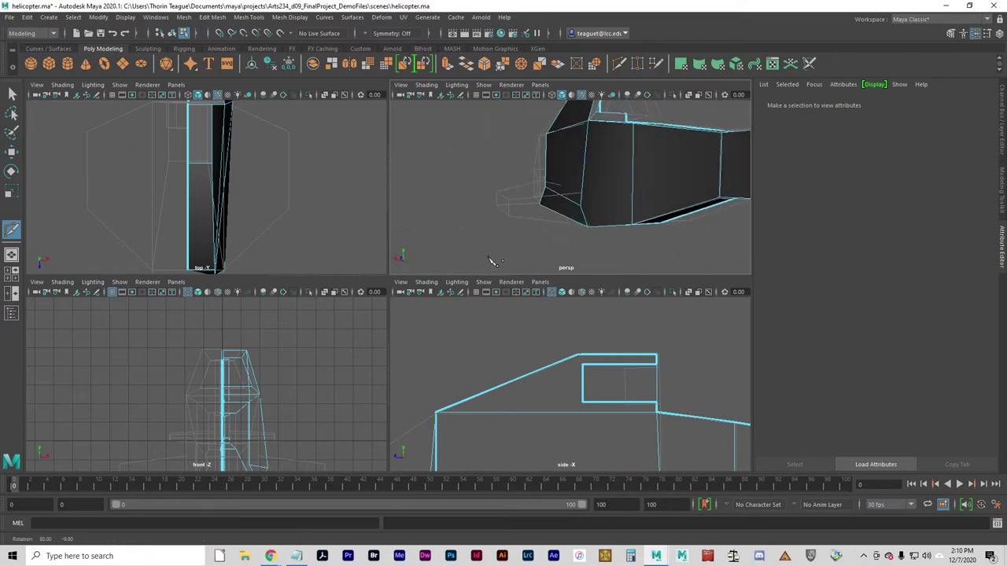
pyautogui.press('w')
pyautogui.rightClick(580, 209)
pyautogui.moveTo(580, 209); pyautogui.dragTo(548, 203, button='right')
pyautogui.click(578, 203)
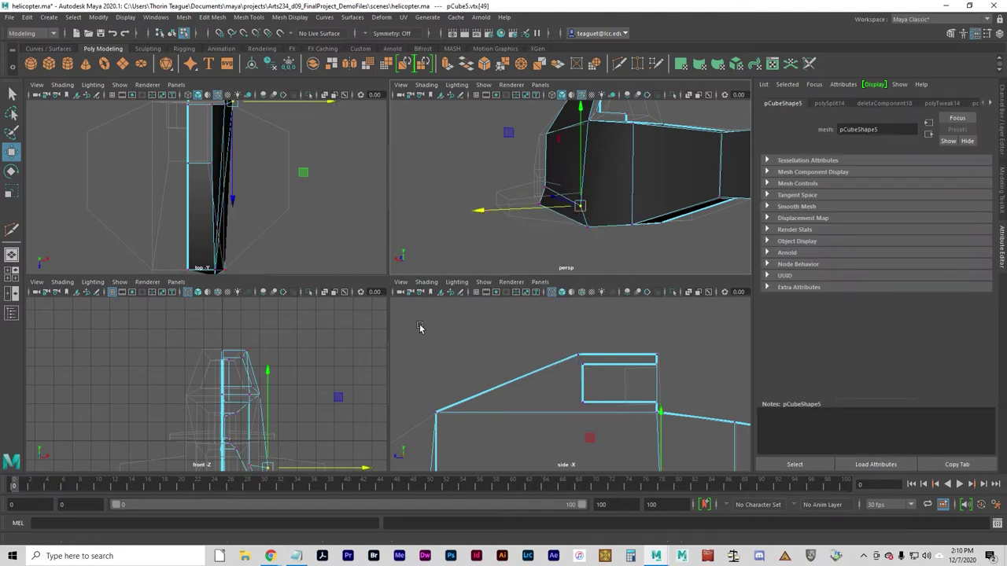
pyautogui.press('f')
pyautogui.scroll(-5, 292, 386)
pyautogui.moveTo(310, 386)
pyautogui.mouseDown()
pyautogui.moveTo(294, 382)
pyautogui.moveTo(304, 381)
pyautogui.mouseUp()
pyautogui.scroll(-3, 346, 165)
pyautogui.moveTo(337, 132); pyautogui.dragTo(329, 134)
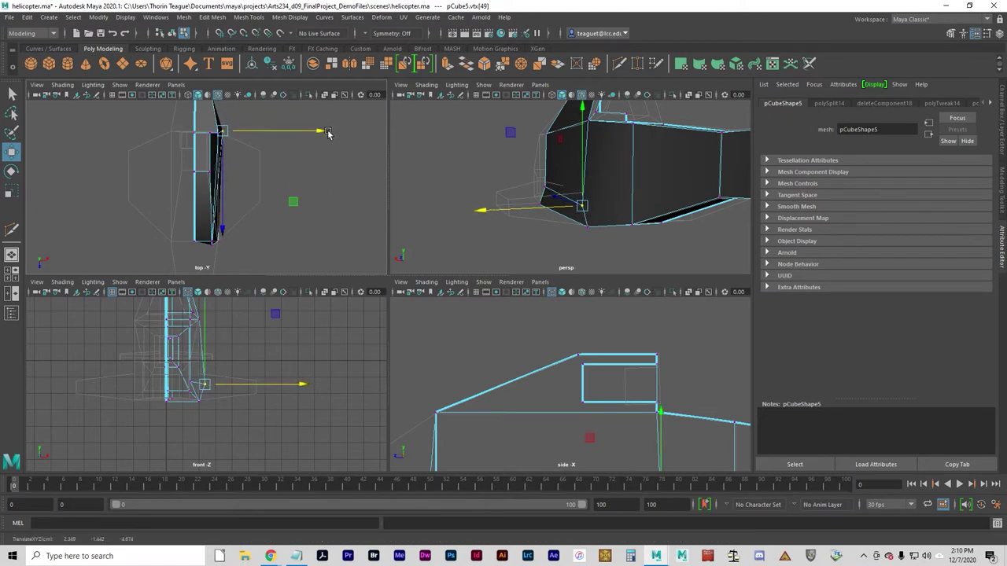
pyautogui.click(224, 227)
pyautogui.moveTo(226, 227); pyautogui.dragTo(227, 232)
# Move the new edge's front vertex outward along X and raise it slightly.
pyautogui.keyDown('alt'); pyautogui.moveTo(499, 245); pyautogui.dragTo(682, 251); pyautogui.keyUp('alt')
pyautogui.click(520, 222)
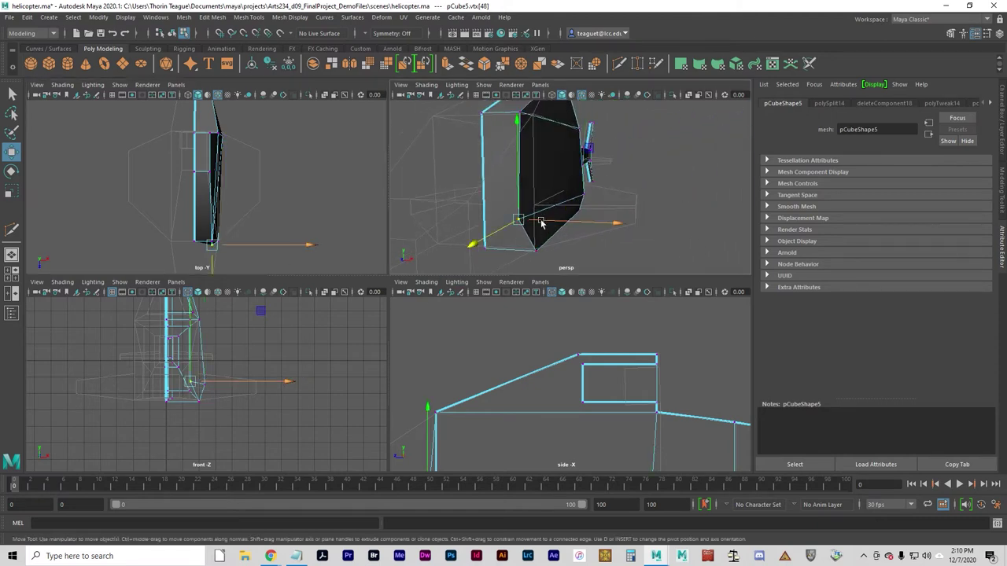
pyautogui.moveTo(617, 228); pyautogui.dragTo(637, 226)
pyautogui.moveTo(539, 128); pyautogui.dragTo(541, 110)
# Raise the new edge's rear vertex to about Y -0.872, level with the front one.
pyautogui.keyDown('alt'); pyautogui.moveTo(632, 174); pyautogui.dragTo(545, 178); pyautogui.keyUp('alt')
pyautogui.click(615, 202)
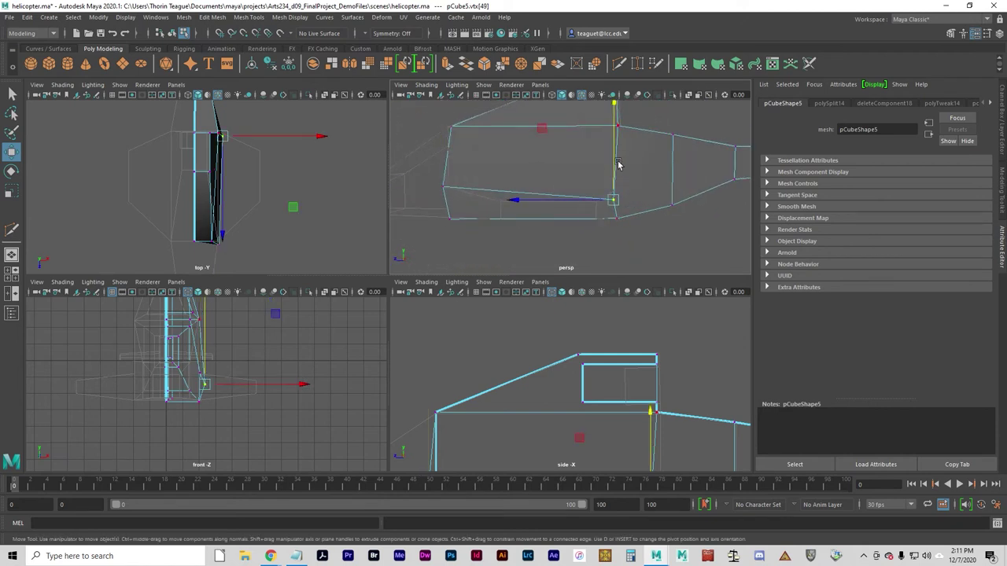
pyautogui.moveTo(618, 165); pyautogui.dragTo(615, 149)
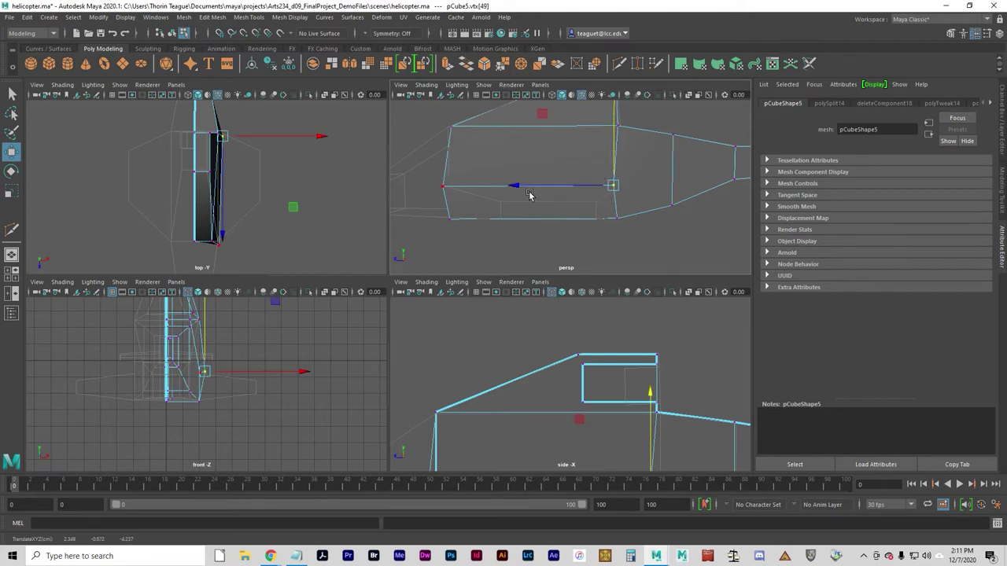
pyautogui.click(622, 250)
pyautogui.keyDown('alt'); pyautogui.moveTo(665, 247); pyautogui.dragTo(637, 254); pyautogui.keyUp('alt')
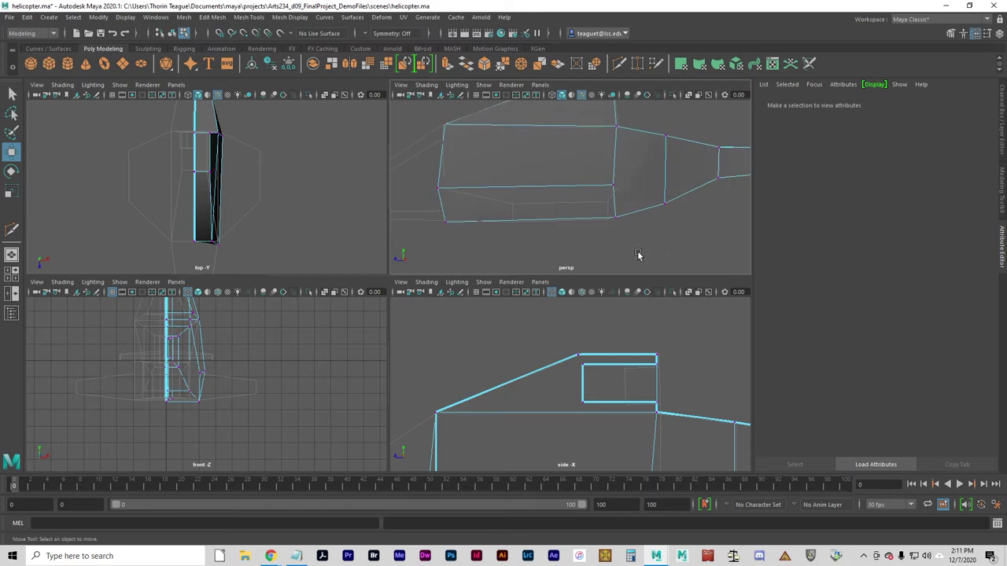
# Select the narrow lower side face beneath the new edge and start an Extrude on it.
pyautogui.moveTo(571, 202); pyautogui.dragTo(567, 228, button='right')
pyautogui.click(554, 206)
pyautogui.click(554, 206)
pyautogui.keyDown('alt'); pyautogui.moveTo(658, 241); pyautogui.dragTo(533, 247); pyautogui.keyUp('alt')
pyautogui.press('y')
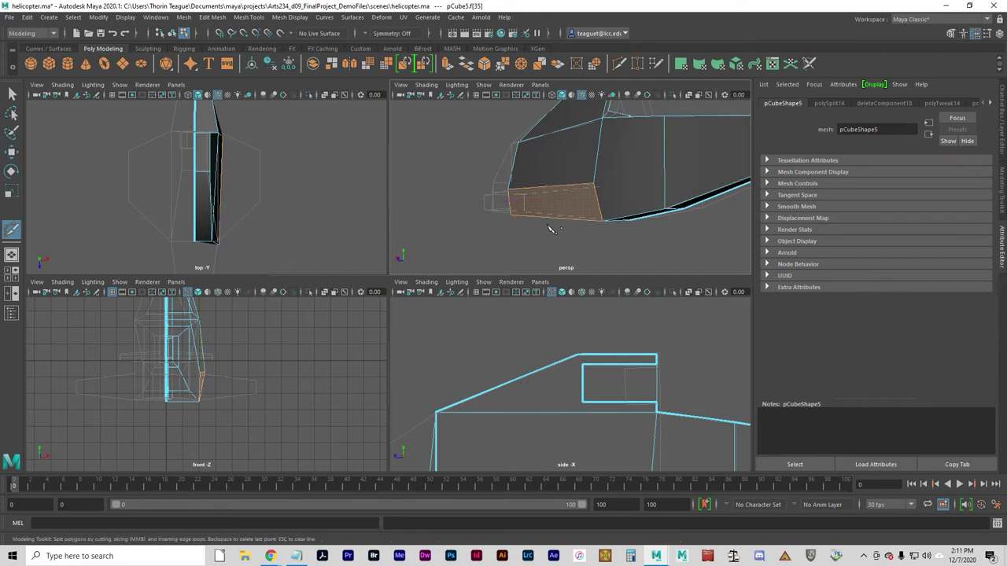
pyautogui.click(593, 183)
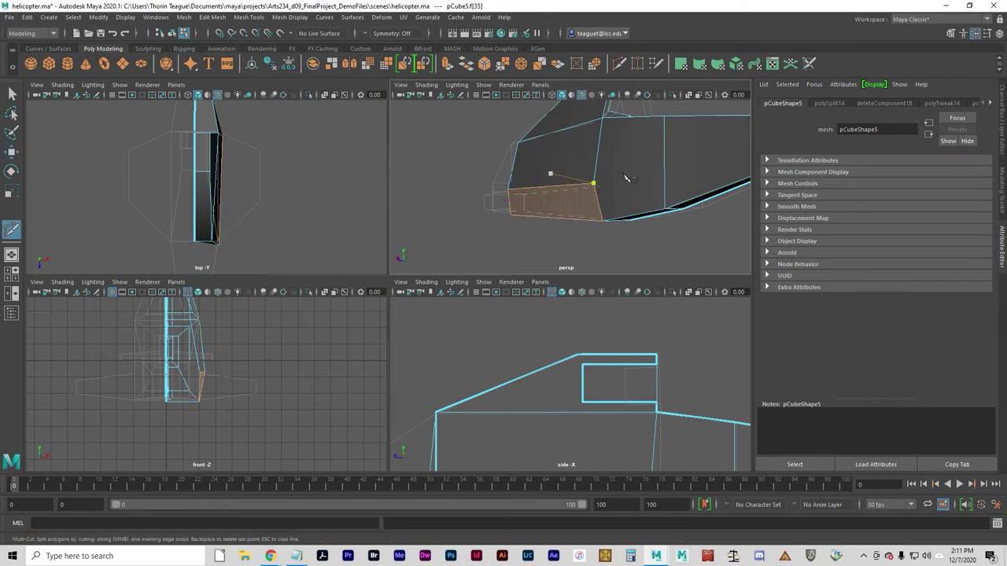
pyautogui.click(447, 65)
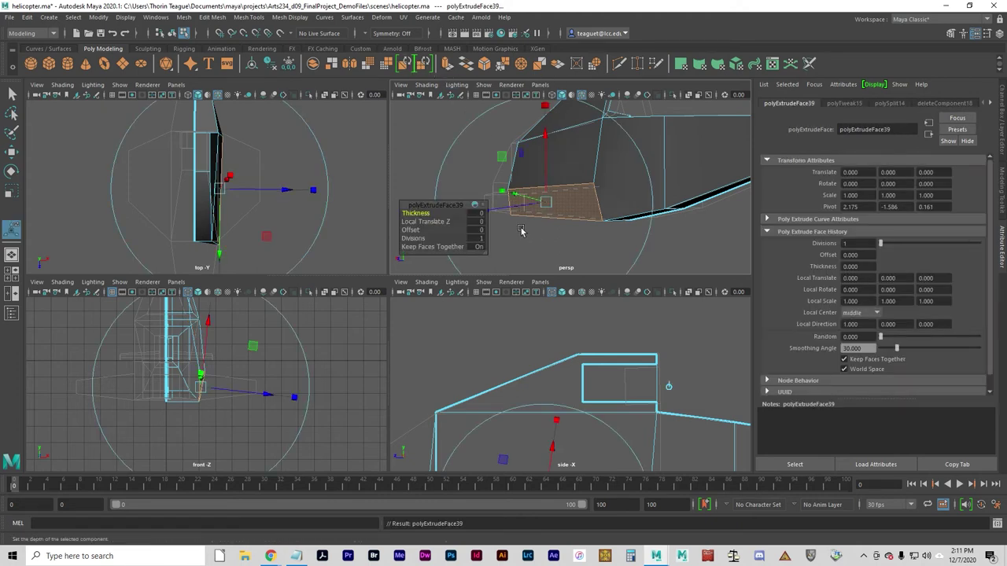
pyautogui.keyDown('alt'); pyautogui.moveTo(587, 238); pyautogui.dragTo(532, 232); pyautogui.keyUp('alt')
pyautogui.click(582, 207)
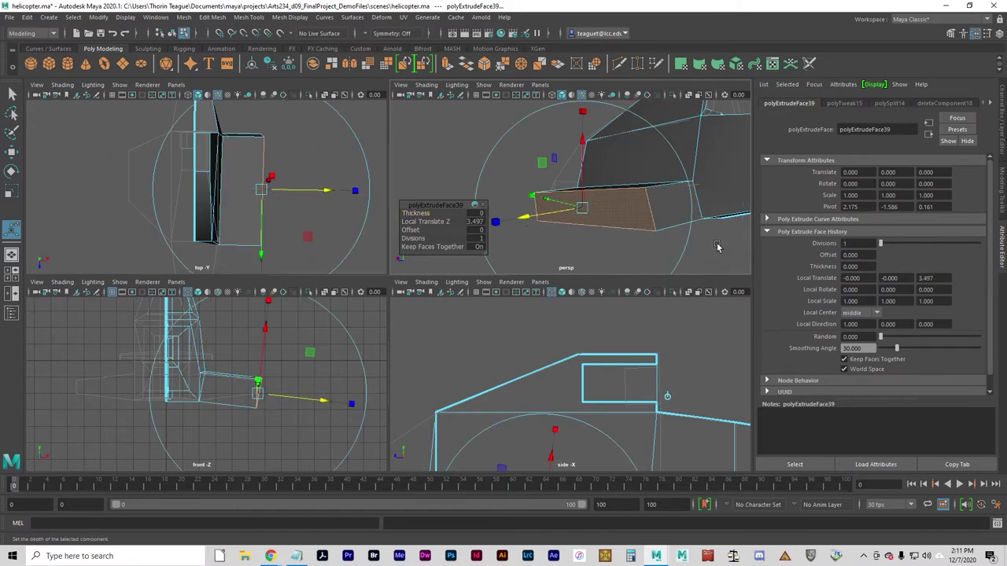
pyautogui.keyDown('alt'); pyautogui.moveTo(712, 246); pyautogui.dragTo(630, 242); pyautogui.keyUp('alt')
pyautogui.hotkey('ctrl', 'z')
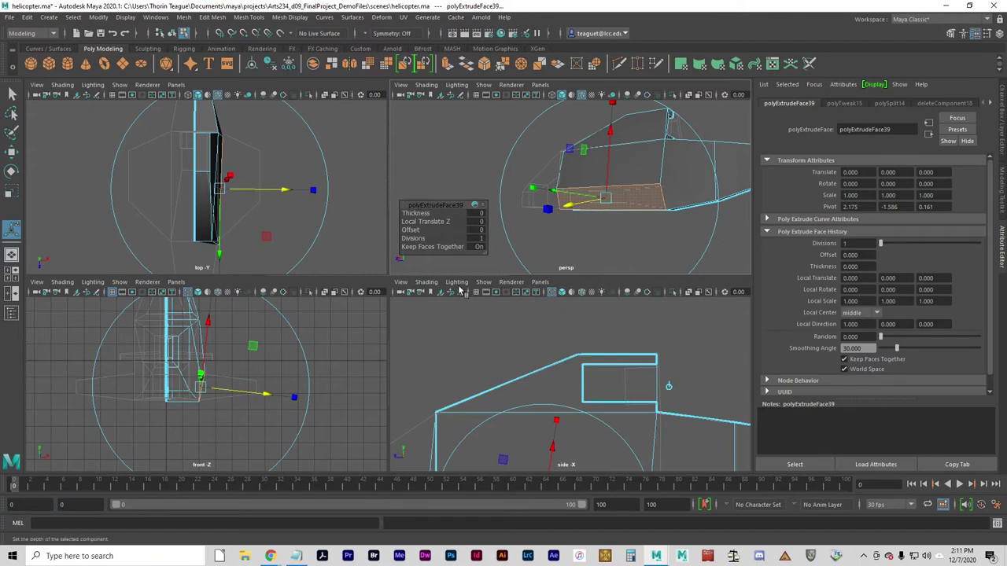
# Switch the extrusion to world axes and pull the lower side face outward along X by about 3.448.
pyautogui.click(668, 387)
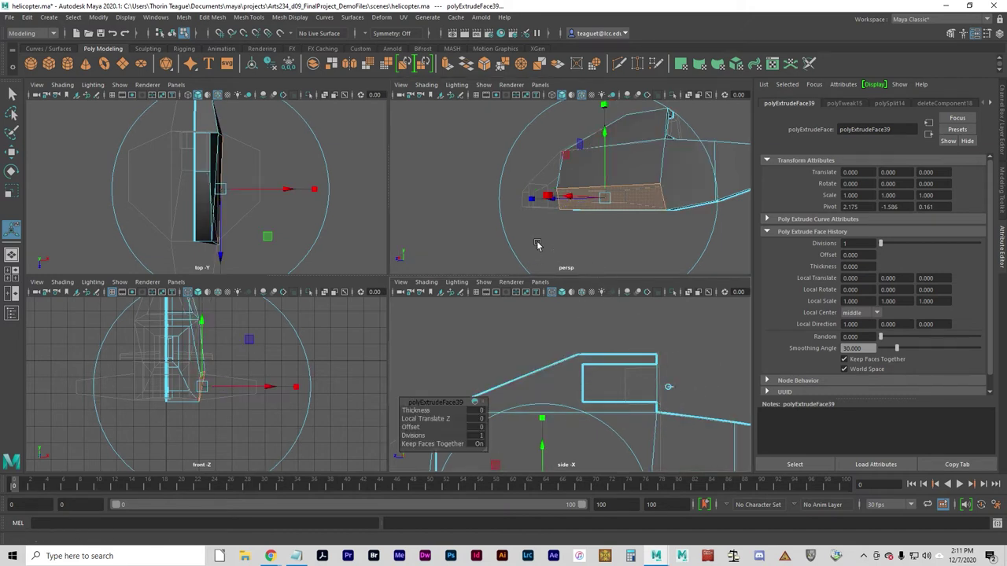
pyautogui.moveTo(619, 232)
pyautogui.keyDown('alt'); pyautogui.mouseDown()
pyautogui.moveTo(543, 206)
pyautogui.moveTo(523, 232)
pyautogui.moveTo(636, 234)
pyautogui.mouseUp(); pyautogui.keyUp('alt')
pyautogui.click(553, 197)
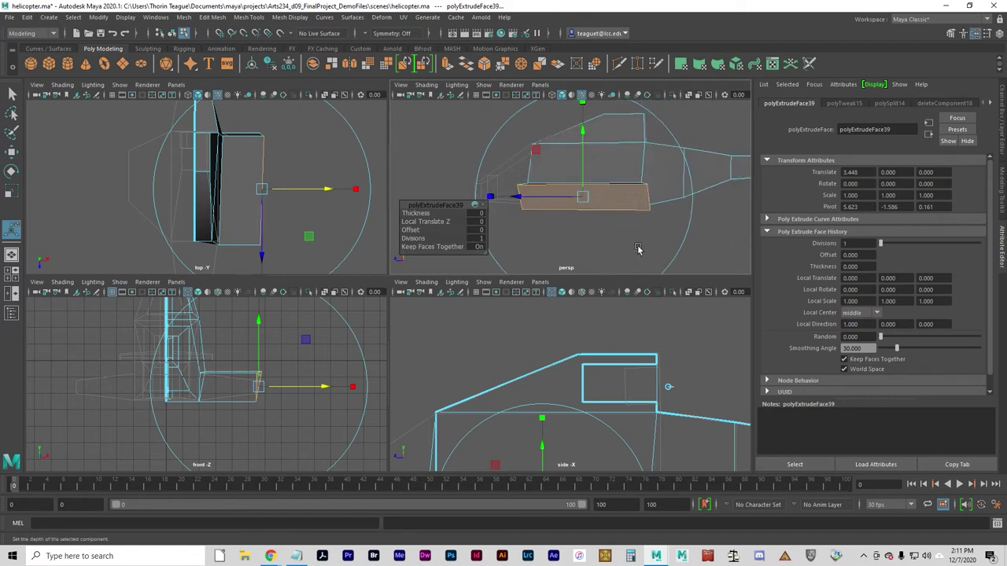
pyautogui.keyDown('alt'); pyautogui.moveTo(619, 249); pyautogui.dragTo(559, 253); pyautogui.keyUp('alt')
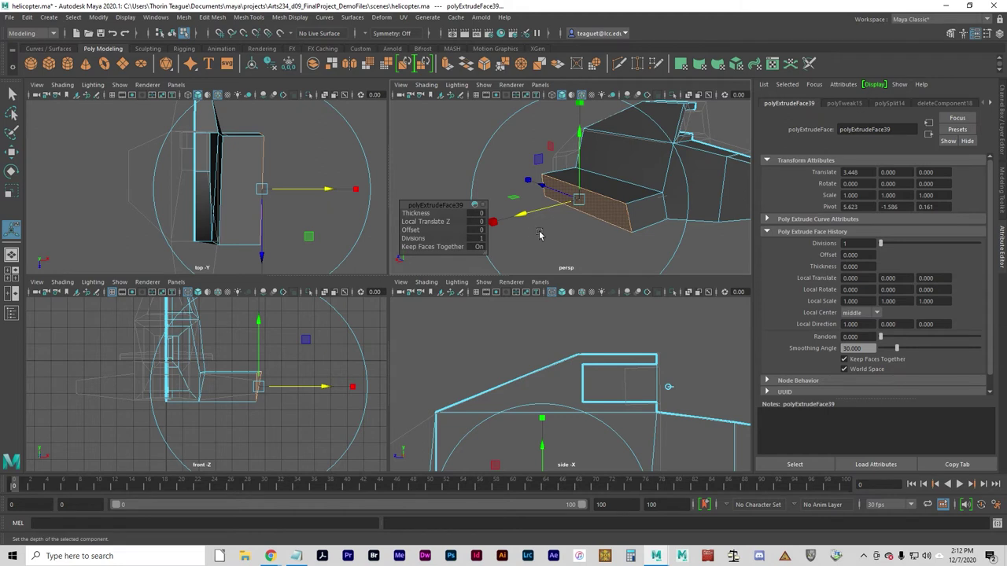
pyautogui.keyDown('alt'); pyautogui.moveTo(540, 233); pyautogui.dragTo(648, 219); pyautogui.keyUp('alt')
pyautogui.press('r')
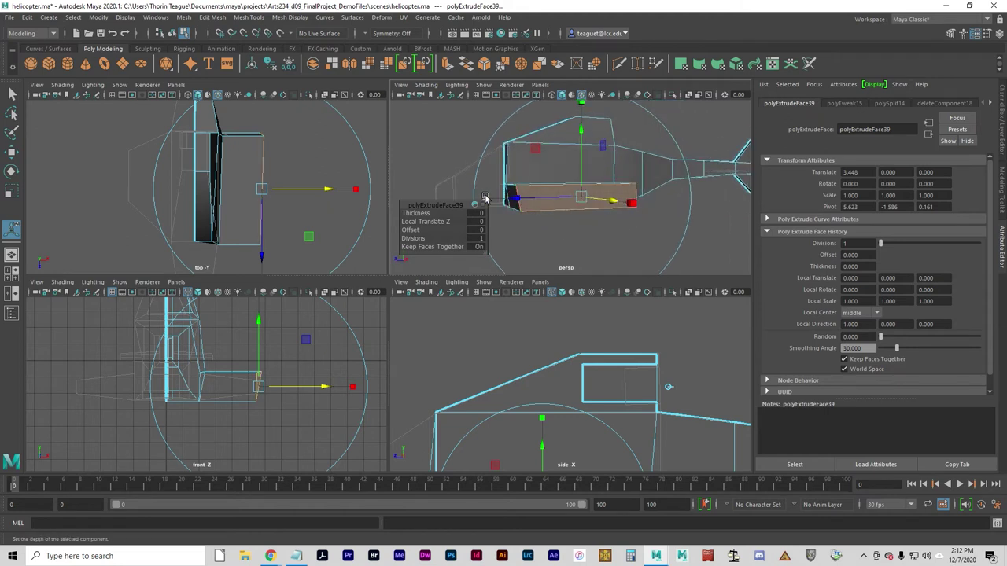
# Taper the extruded wing tip to scale Y 0.419 and Z 0.440, and offset it to Y -0.078 and Z -1.214.
pyautogui.moveTo(486, 199); pyautogui.dragTo(508, 196)
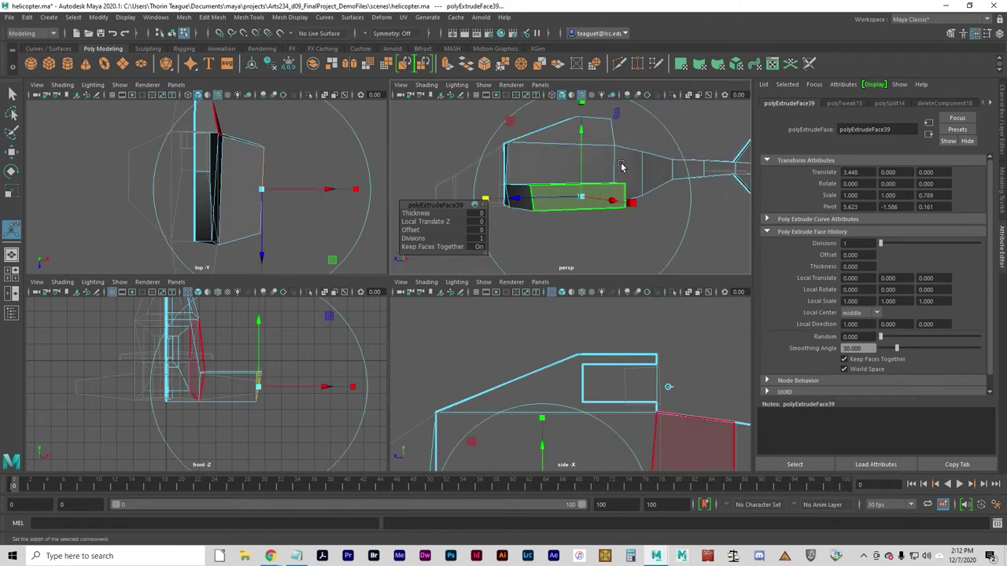
pyautogui.keyDown('alt'); pyautogui.moveTo(581, 228); pyautogui.dragTo(578, 252); pyautogui.keyUp('alt')
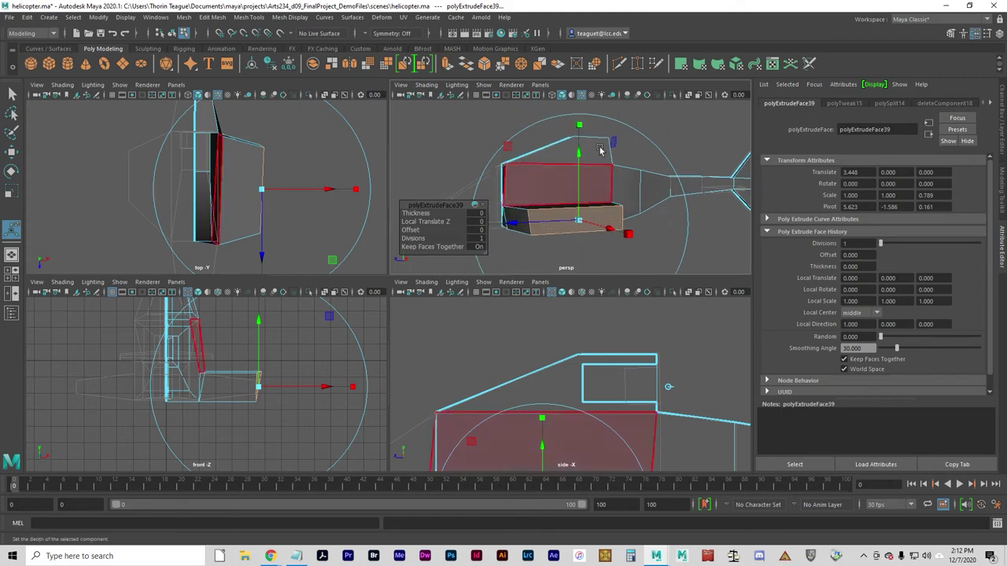
pyautogui.moveTo(580, 127); pyautogui.dragTo(591, 155)
pyautogui.moveTo(500, 232)
pyautogui.mouseDown()
pyautogui.moveTo(542, 226)
pyautogui.moveTo(494, 225)
pyautogui.mouseUp()
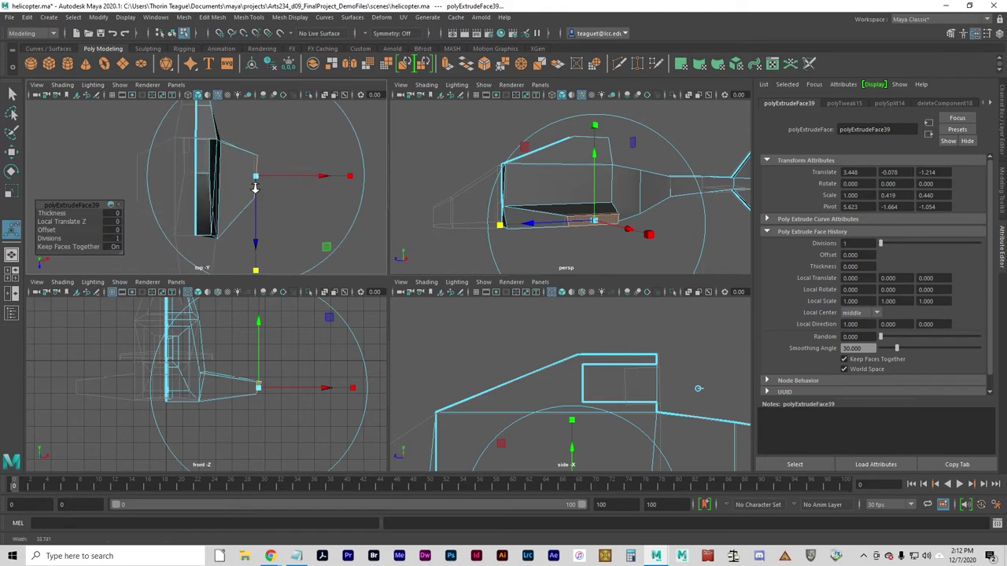
# Rotate the wing tip face slightly about the vertical axis so its outer edge runs parallel to the fuselage.
pyautogui.press('e')
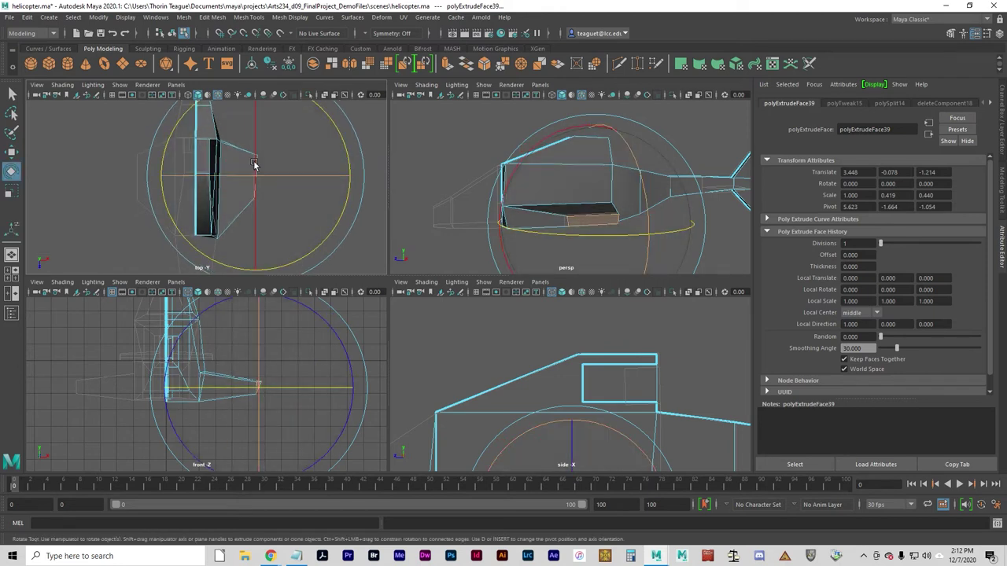
pyautogui.moveTo(311, 260); pyautogui.dragTo(313, 247)
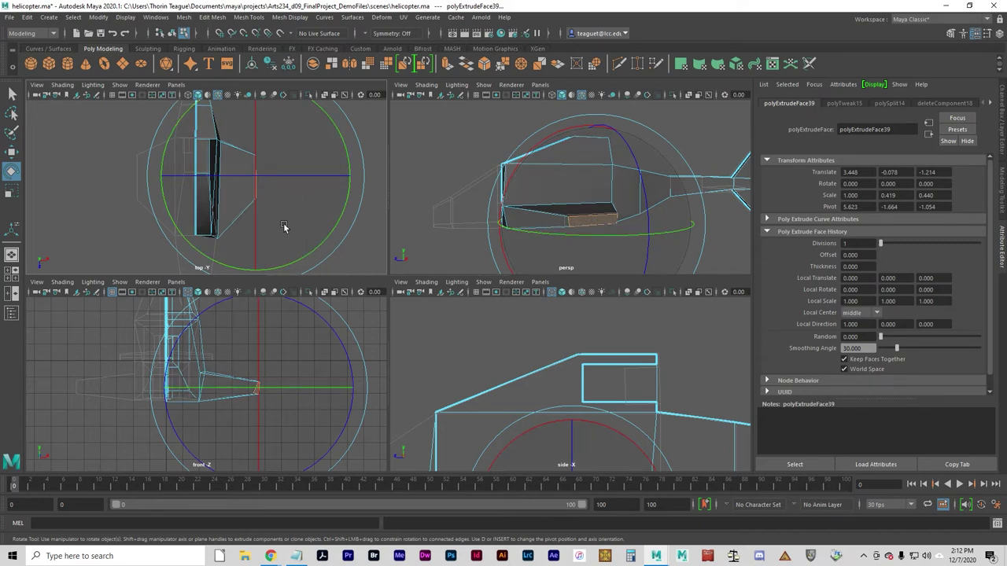
pyautogui.click(107, 187)
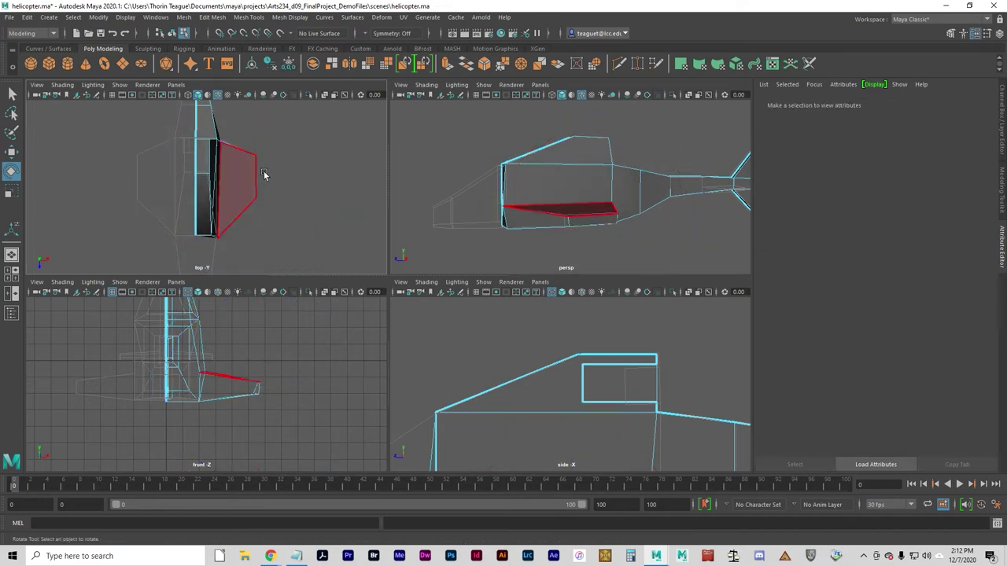
pyautogui.hotkey('ctrl', 'z')
pyautogui.hotkey('ctrl', 'z')
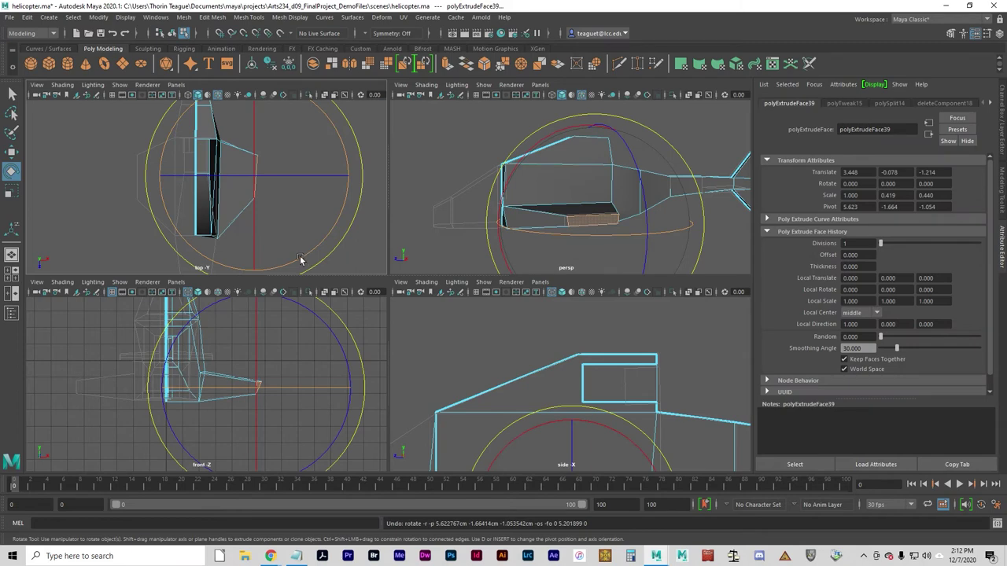
pyautogui.moveTo(300, 260); pyautogui.dragTo(360, 244)
pyautogui.click(360, 243)
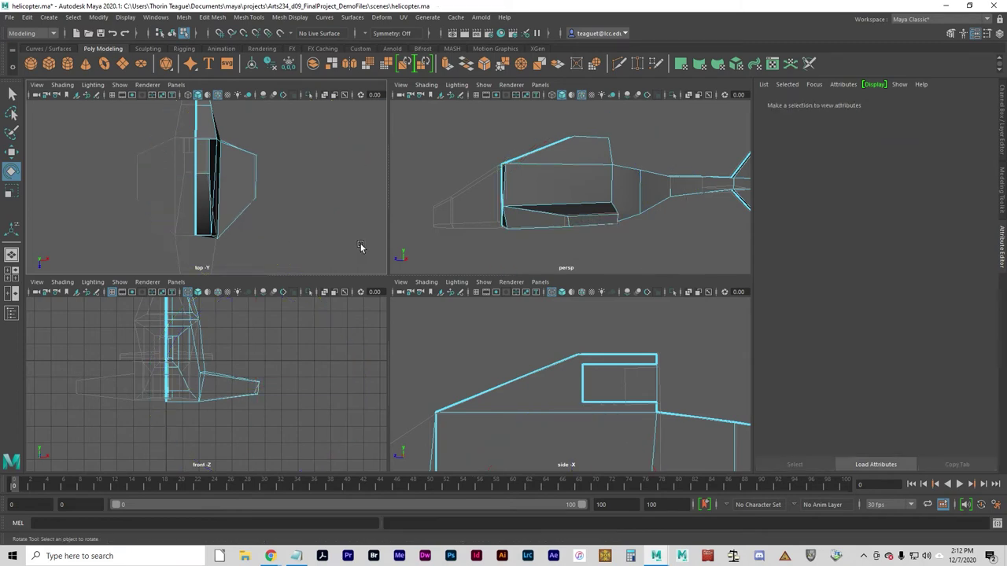
# Select the wing tip face and examine its alignment up close in all four views.
pyautogui.click(593, 224)
pyautogui.press('f')
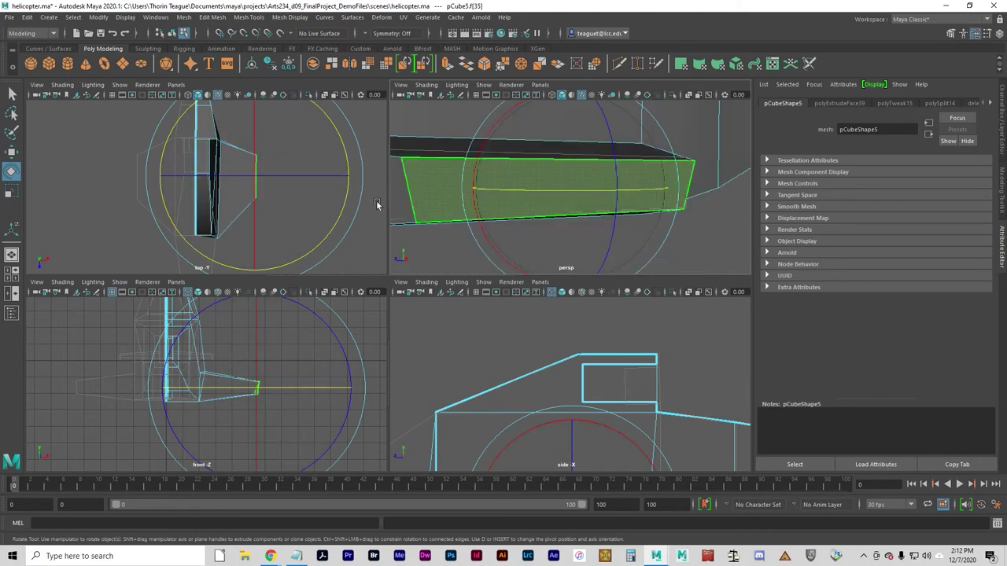
pyautogui.press('f')
pyautogui.press('f')
pyautogui.press('f')
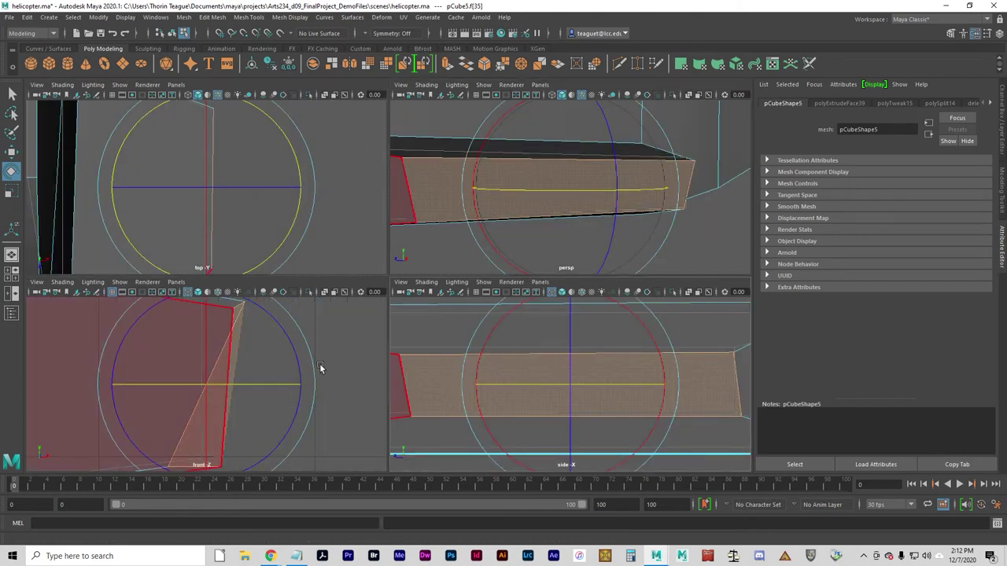
pyautogui.scroll(-5, 315, 346)
pyautogui.scroll(-5, 295, 235)
pyautogui.scroll(-4, 484, 370)
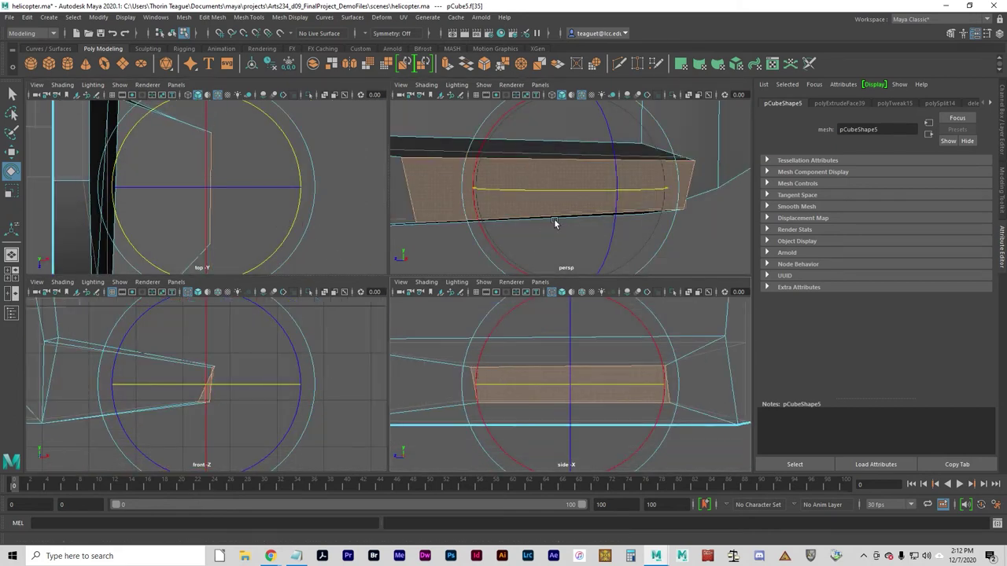
pyautogui.scroll(-1, 553, 221)
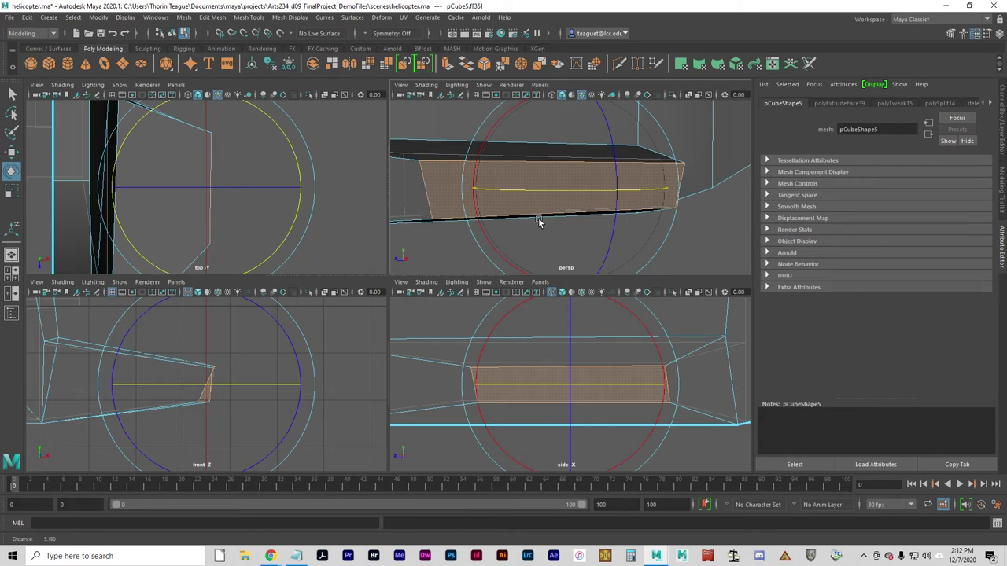
# Move the wing tip's lower rear vertex outward along X to line up with the lower front vertex.
pyautogui.press('w')
pyautogui.click(353, 411)
pyautogui.keyDown('alt'); pyautogui.moveTo(240, 409); pyautogui.dragTo(252, 409); pyautogui.keyUp('alt')
pyautogui.keyDown('alt'); pyautogui.moveTo(503, 226); pyautogui.dragTo(528, 224); pyautogui.keyUp('alt')
pyautogui.click(490, 198)
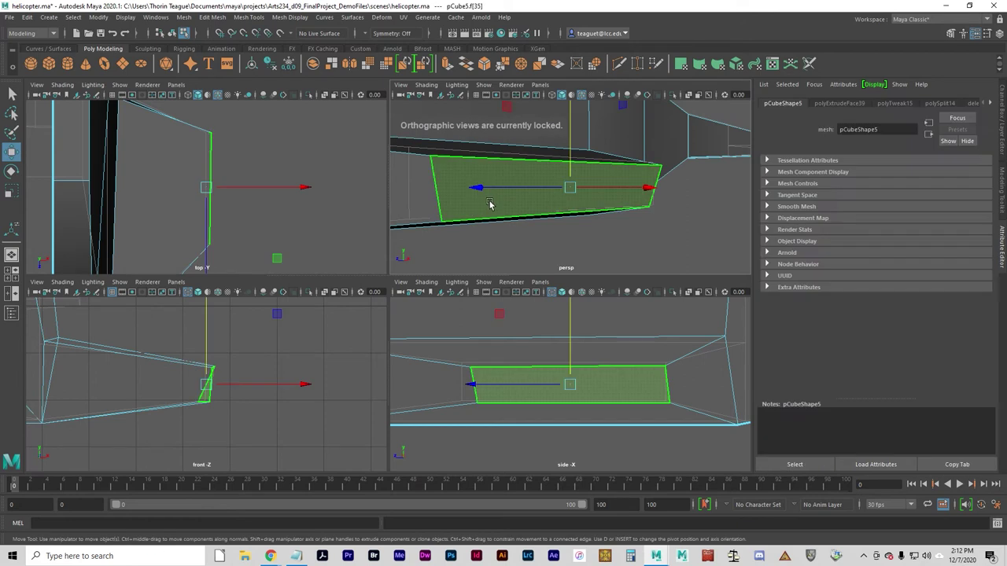
pyautogui.rightClick(490, 204)
pyautogui.click(439, 202)
pyautogui.click(441, 222)
pyautogui.click(192, 402)
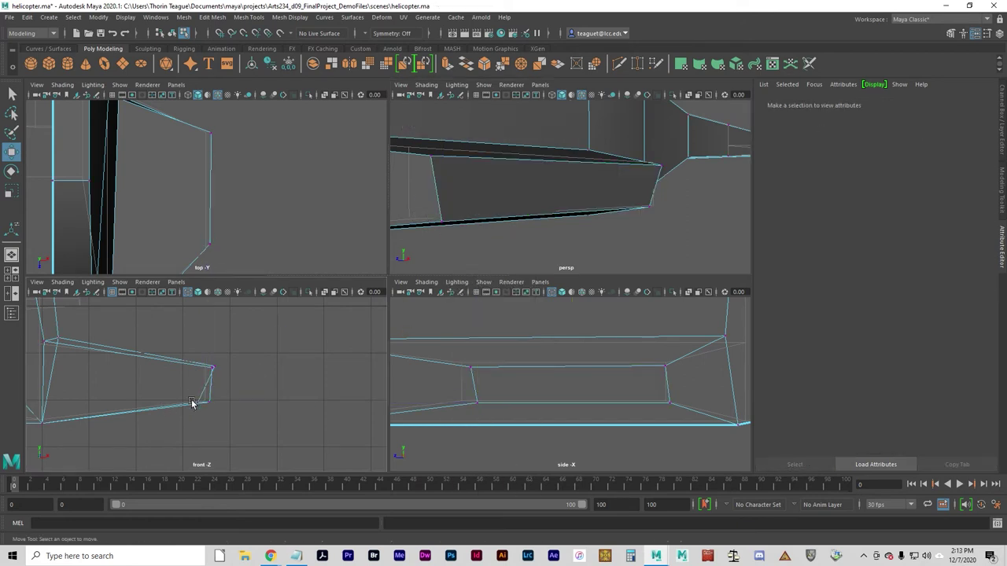
pyautogui.click(195, 402)
pyautogui.moveTo(261, 403); pyautogui.dragTo(276, 403)
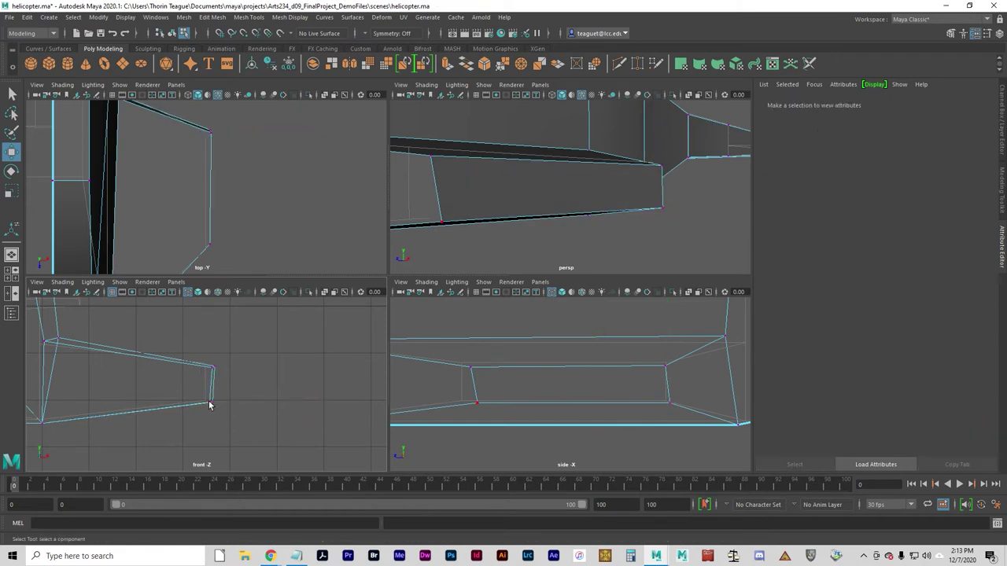
# Move the wing tip's lower front vertex slightly outward along X.
pyautogui.click(239, 423)
pyautogui.press('q')
pyautogui.click(209, 403)
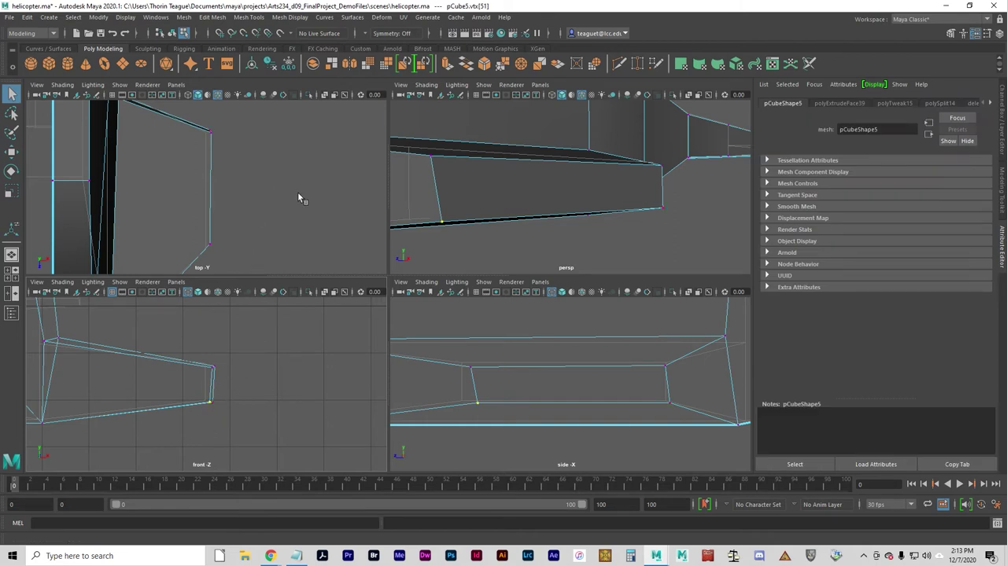
pyautogui.keyDown('alt'); pyautogui.moveTo(302, 208); pyautogui.dragTo(240, 221, button='right'); pyautogui.keyUp('alt')
pyautogui.keyDown('alt'); pyautogui.moveTo(240, 221); pyautogui.dragTo(273, 173, button='middle'); pyautogui.keyUp('alt')
pyautogui.press('w')
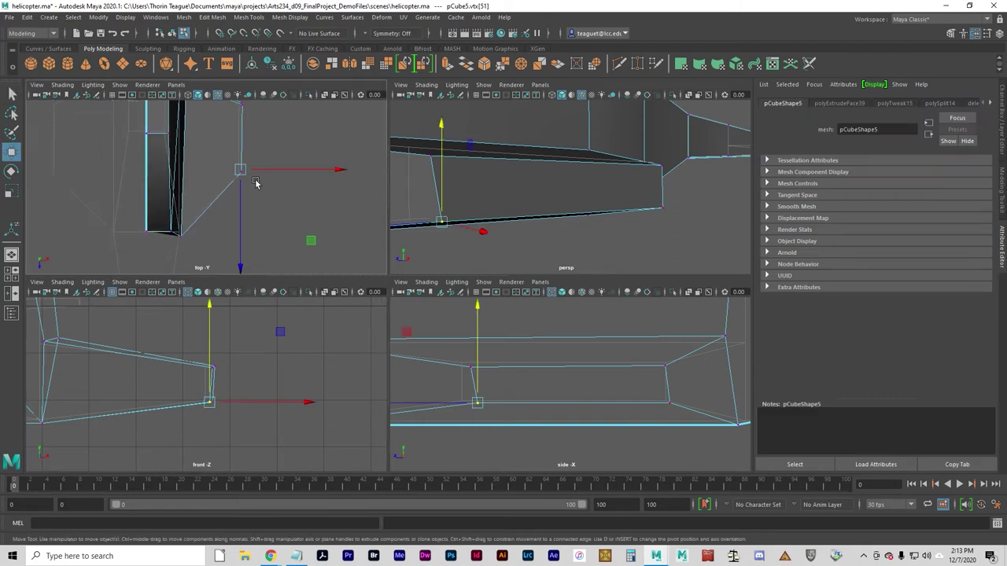
pyautogui.moveTo(309, 169); pyautogui.dragTo(306, 169)
# Adjust the wing tip's upper front and rear vertices along X so they sit directly above the lower ones.
pyautogui.keyDown('alt'); pyautogui.moveTo(439, 226); pyautogui.dragTo(642, 193); pyautogui.keyUp('alt')
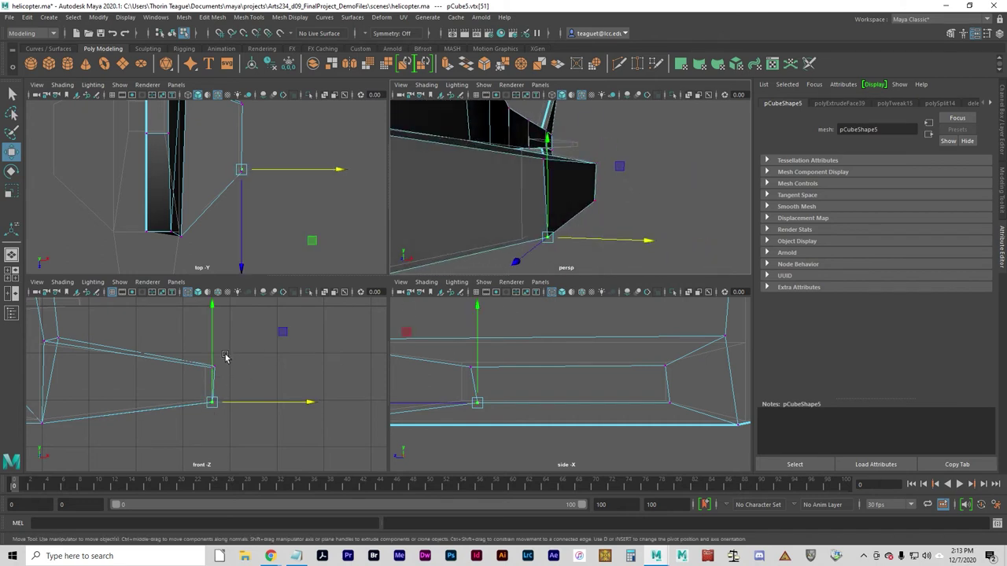
pyautogui.press('q')
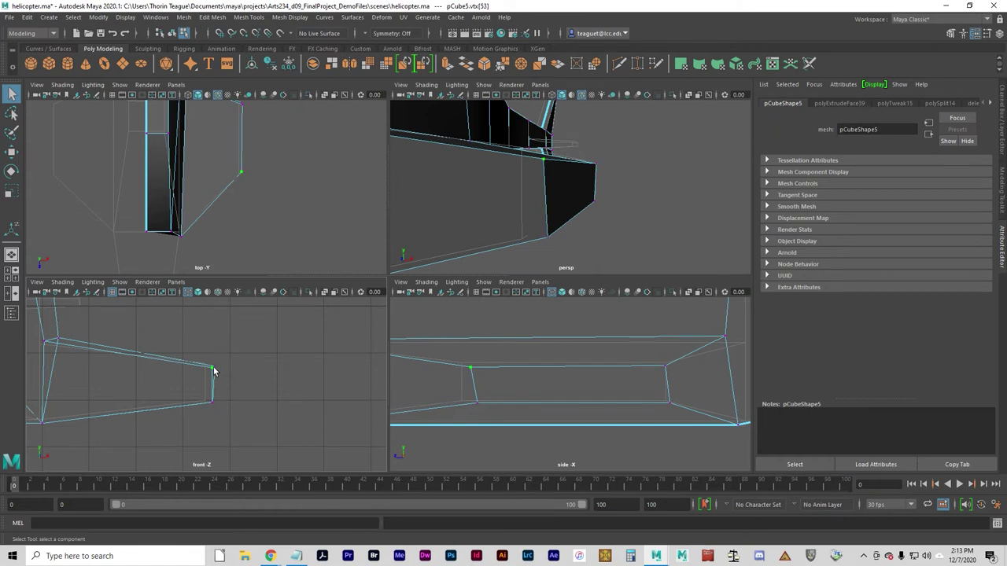
pyautogui.press('w')
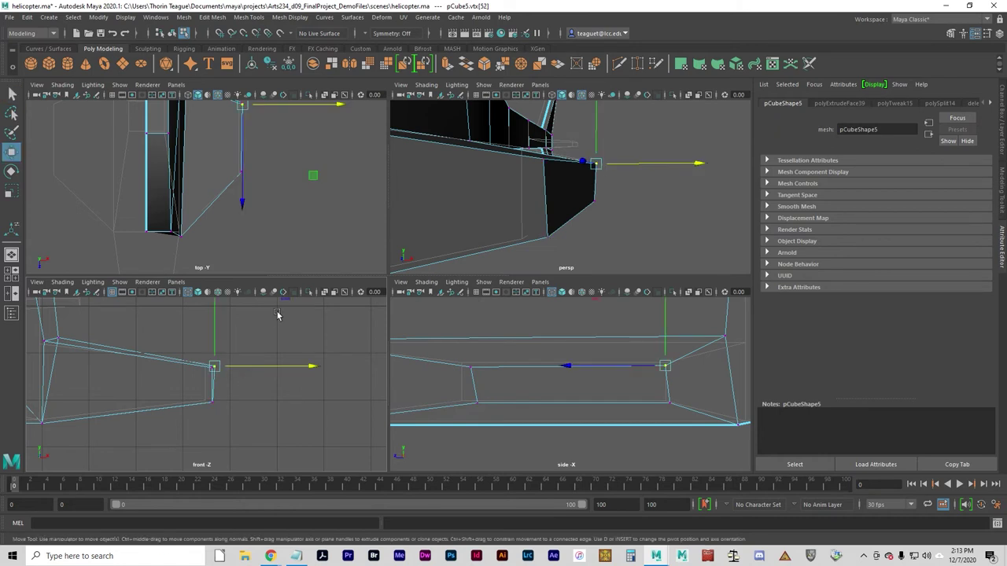
pyautogui.keyDown('alt'); pyautogui.moveTo(312, 331); pyautogui.dragTo(305, 360, button='middle'); pyautogui.keyUp('alt')
pyautogui.moveTo(277, 322); pyautogui.dragTo(275, 327)
pyautogui.moveTo(273, 328); pyautogui.dragTo(274, 324, button='middle')
pyautogui.click(303, 343)
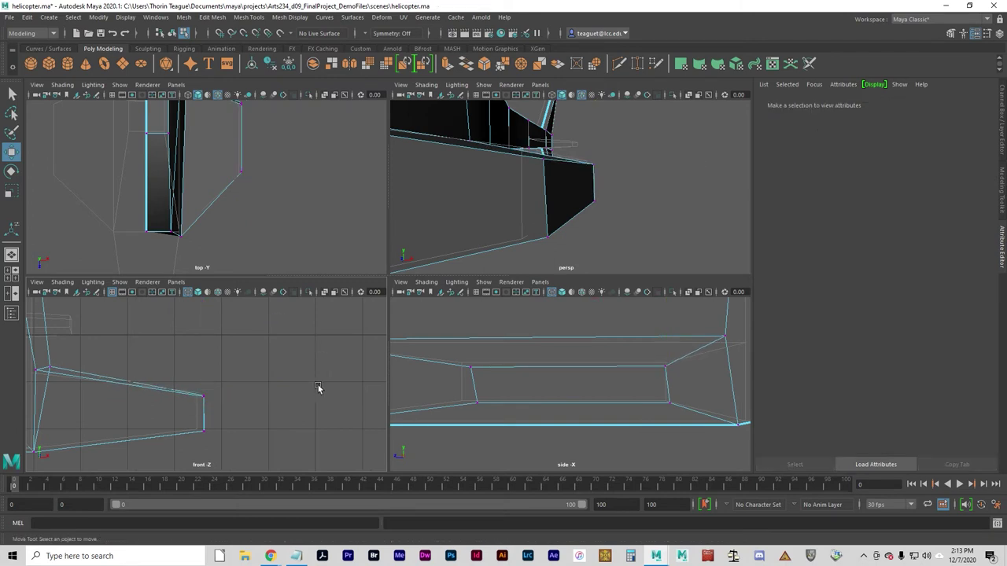
# Move the wing tip's lower front vertex forward along Z until it sits below the upper front vertex.
pyautogui.keyDown('alt'); pyautogui.moveTo(711, 185); pyautogui.dragTo(517, 221); pyautogui.keyUp('alt')
pyautogui.click(451, 207)
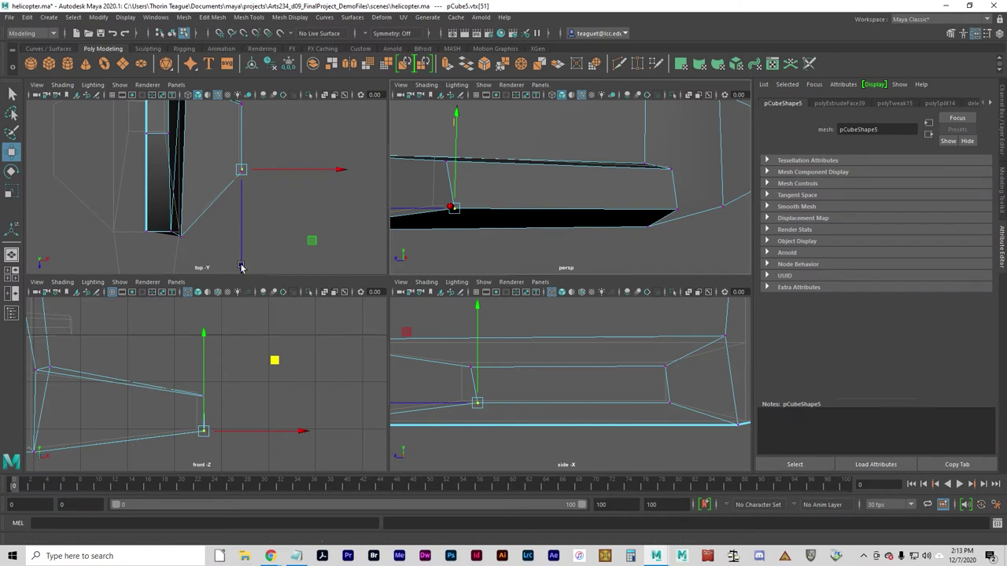
pyautogui.moveTo(241, 267); pyautogui.dragTo(243, 270)
pyautogui.hotkey('ctrl', 'z')
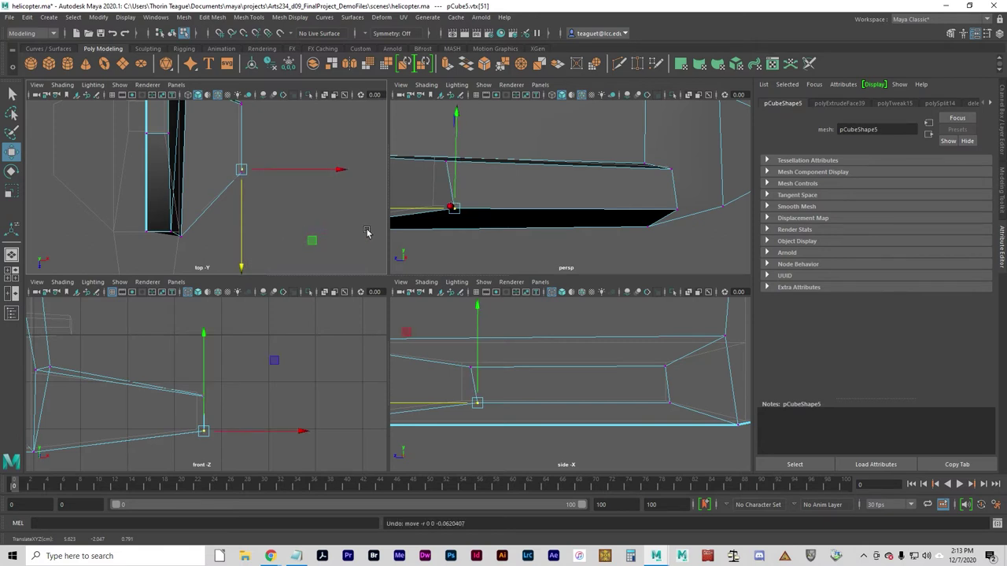
pyautogui.keyDown('alt'); pyautogui.moveTo(514, 243); pyautogui.dragTo(484, 228); pyautogui.keyUp('alt')
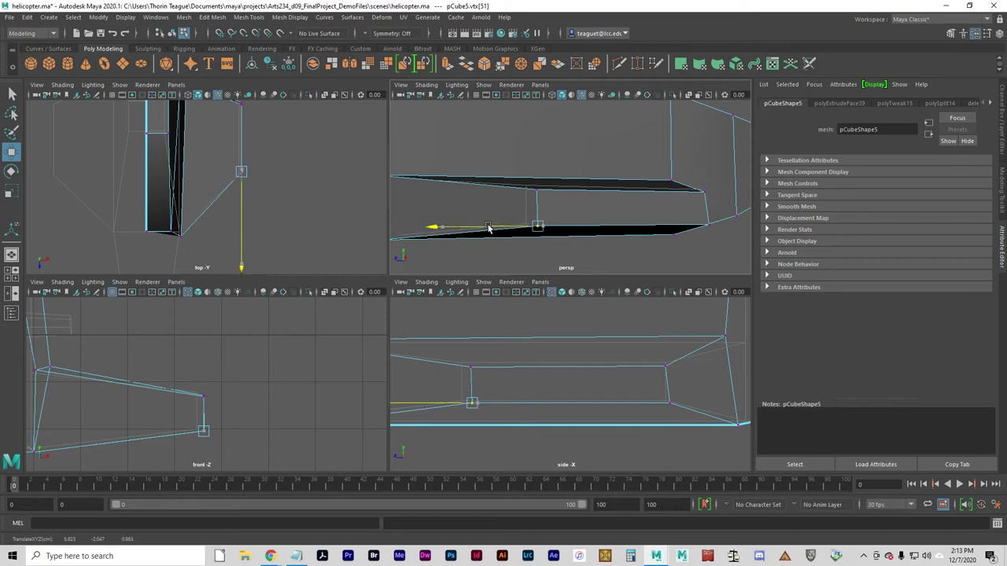
pyautogui.moveTo(487, 227); pyautogui.dragTo(488, 228)
pyautogui.click(515, 248)
# Align the wing tip's lower rear vertex along Z with the upper rear vertex.
pyautogui.keyDown('alt'); pyautogui.moveTo(634, 238); pyautogui.dragTo(604, 227); pyautogui.keyUp('alt')
pyautogui.click(679, 233)
pyautogui.click(606, 254)
# Extrude the fuselage's front end face forward by 3.779, scale it to 0.724 by 0.474, and lower it to local Y -1.206.
pyautogui.keyDown('alt'); pyautogui.moveTo(515, 218); pyautogui.dragTo(587, 234); pyautogui.keyUp('alt')
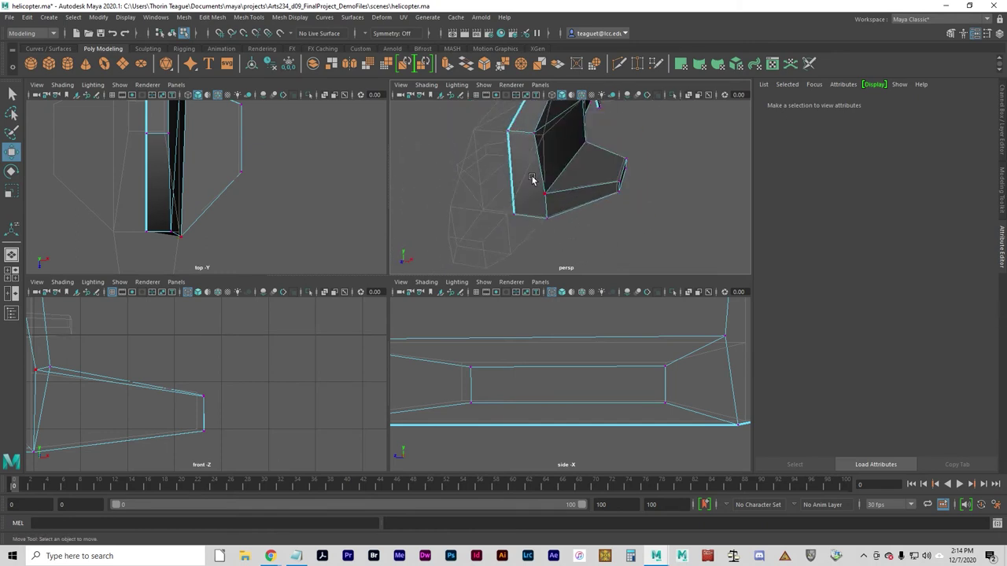
pyautogui.moveTo(531, 180); pyautogui.dragTo(530, 208, button='right')
pyautogui.click(532, 214)
pyautogui.keyDown('alt'); pyautogui.moveTo(541, 244); pyautogui.dragTo(521, 237); pyautogui.keyUp('alt')
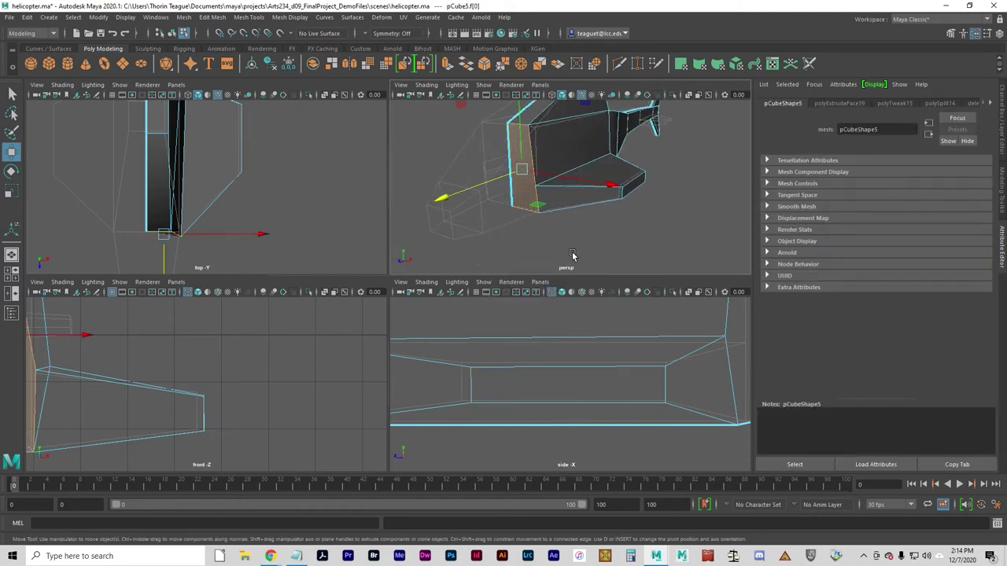
pyautogui.hotkey('ctrl', 'e')
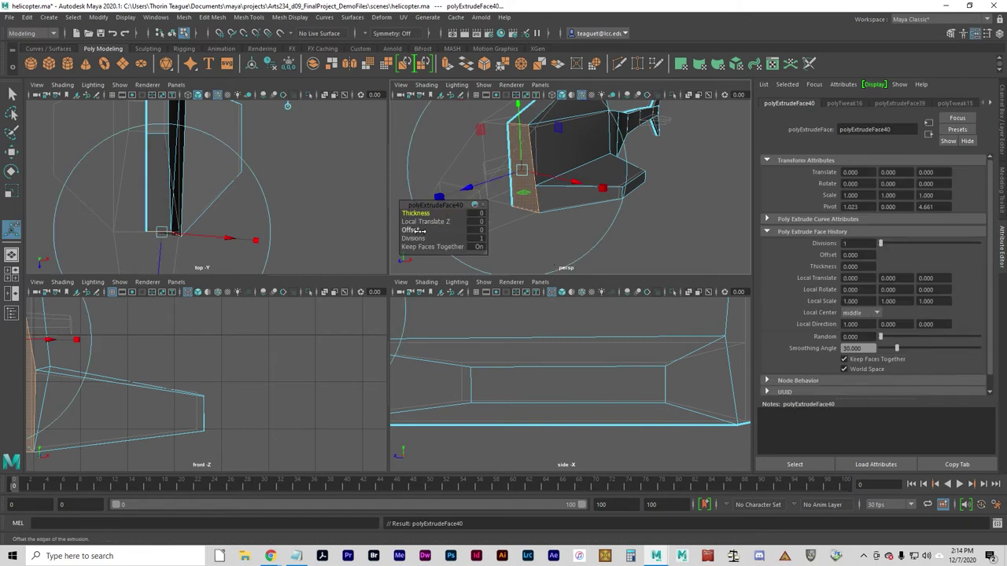
pyautogui.moveTo(470, 188); pyautogui.dragTo(395, 211)
pyautogui.moveTo(603, 228)
pyautogui.keyDown('alt'); pyautogui.mouseDown()
pyautogui.moveTo(522, 227)
pyautogui.moveTo(568, 261)
pyautogui.moveTo(514, 245)
pyautogui.moveTo(538, 224)
pyautogui.moveTo(598, 236)
pyautogui.moveTo(621, 262)
pyautogui.moveTo(638, 256)
pyautogui.moveTo(612, 240)
pyautogui.moveTo(611, 216)
pyautogui.moveTo(590, 218)
pyautogui.mouseUp(); pyautogui.keyUp('alt')
pyautogui.moveTo(657, 118); pyautogui.dragTo(654, 169)
pyautogui.keyDown('alt'); pyautogui.moveTo(646, 265); pyautogui.dragTo(600, 254); pyautogui.keyUp('alt')
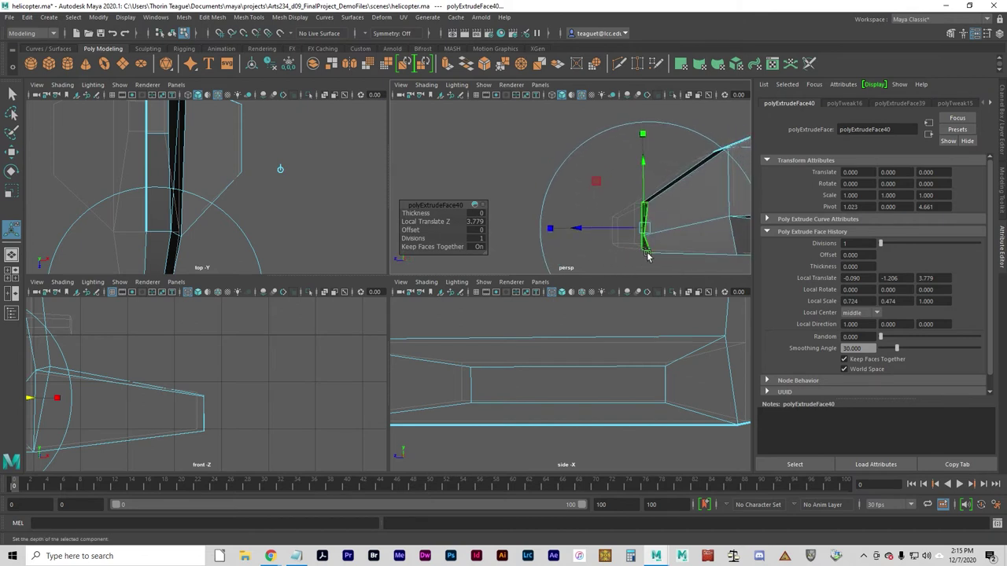
# Examine the extruded nose face from several angles and up close from above against the template.
pyautogui.keyDown('alt'); pyautogui.moveTo(628, 252); pyautogui.dragTo(672, 252, button='right'); pyautogui.keyUp('alt')
pyautogui.keyDown('alt'); pyautogui.moveTo(671, 252); pyautogui.dragTo(577, 171, button='middle'); pyautogui.keyUp('alt')
pyautogui.keyDown('alt'); pyautogui.moveTo(537, 185); pyautogui.dragTo(617, 183); pyautogui.keyUp('alt')
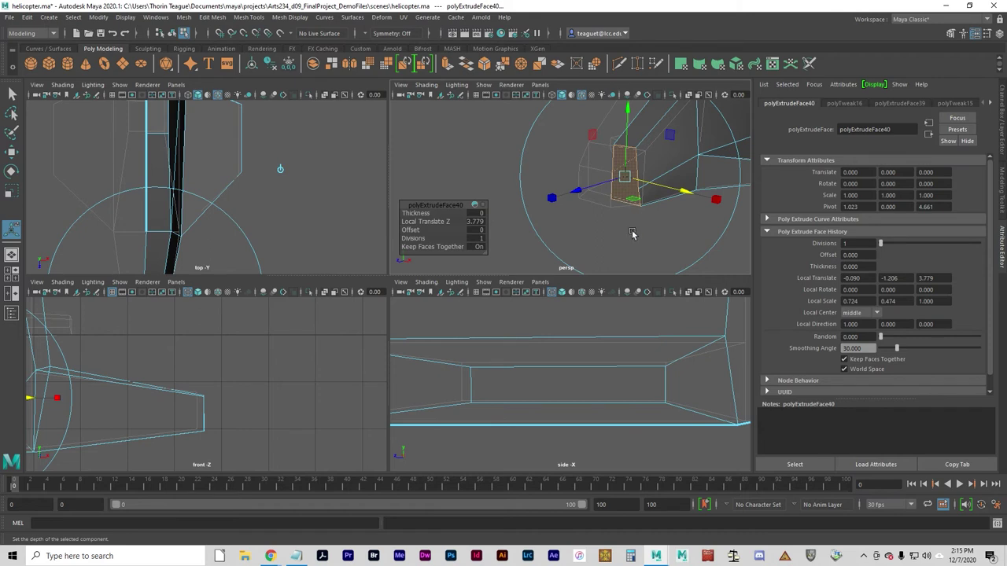
pyautogui.keyDown('alt'); pyautogui.moveTo(655, 238); pyautogui.dragTo(614, 235); pyautogui.keyUp('alt')
pyautogui.keyDown('alt'); pyautogui.moveTo(292, 203); pyautogui.dragTo(326, 118, button='middle'); pyautogui.keyUp('alt')
pyautogui.keyDown('alt'); pyautogui.moveTo(256, 213); pyautogui.dragTo(262, 203, button='middle'); pyautogui.keyUp('alt')
pyautogui.keyDown('alt'); pyautogui.moveTo(186, 218); pyautogui.dragTo(389, 225, button='right'); pyautogui.keyUp('alt')
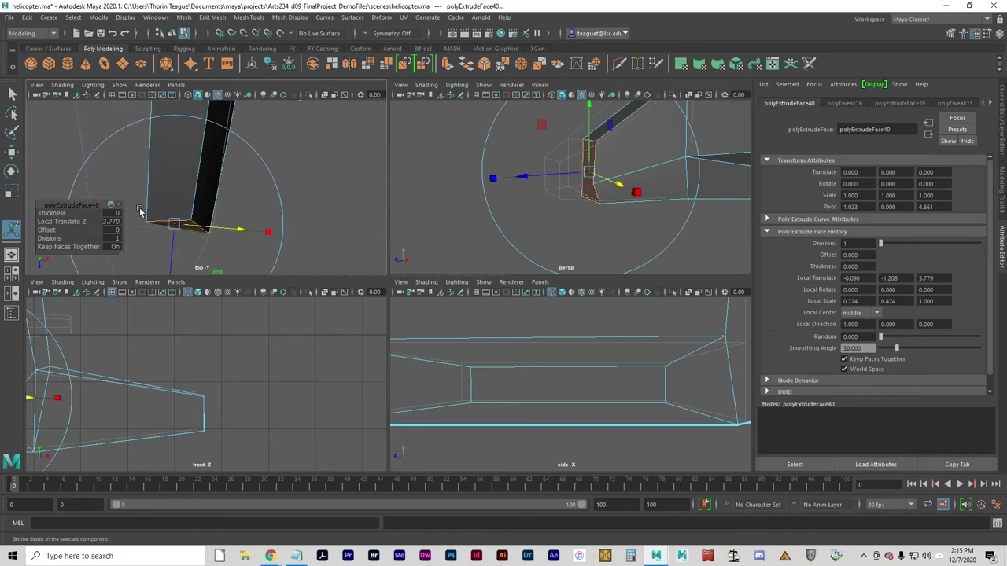
pyautogui.keyDown('alt'); pyautogui.moveTo(202, 239); pyautogui.dragTo(236, 217, button='middle'); pyautogui.keyUp('alt')
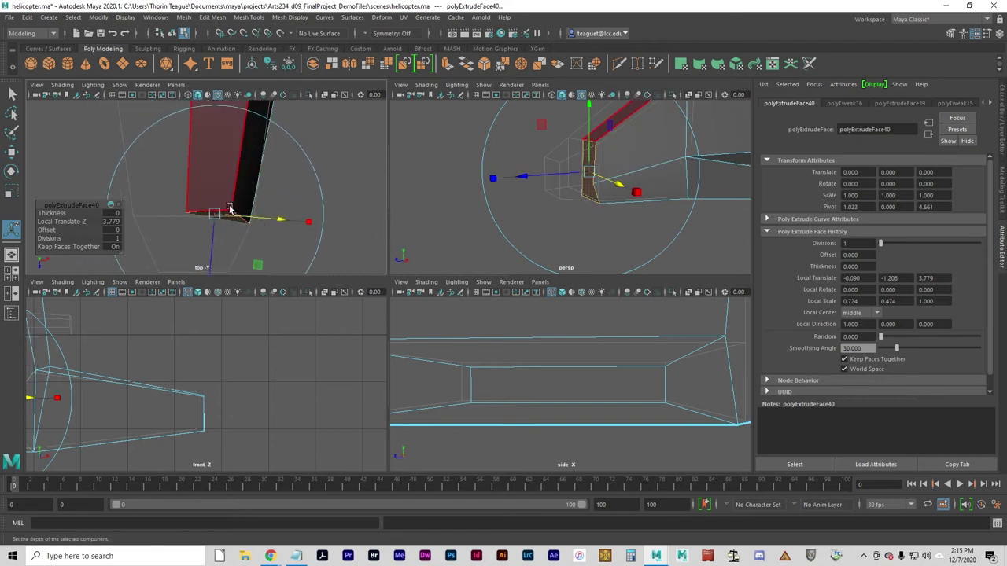
pyautogui.keyDown('alt'); pyautogui.moveTo(651, 213); pyautogui.dragTo(635, 181); pyautogui.keyUp('alt')
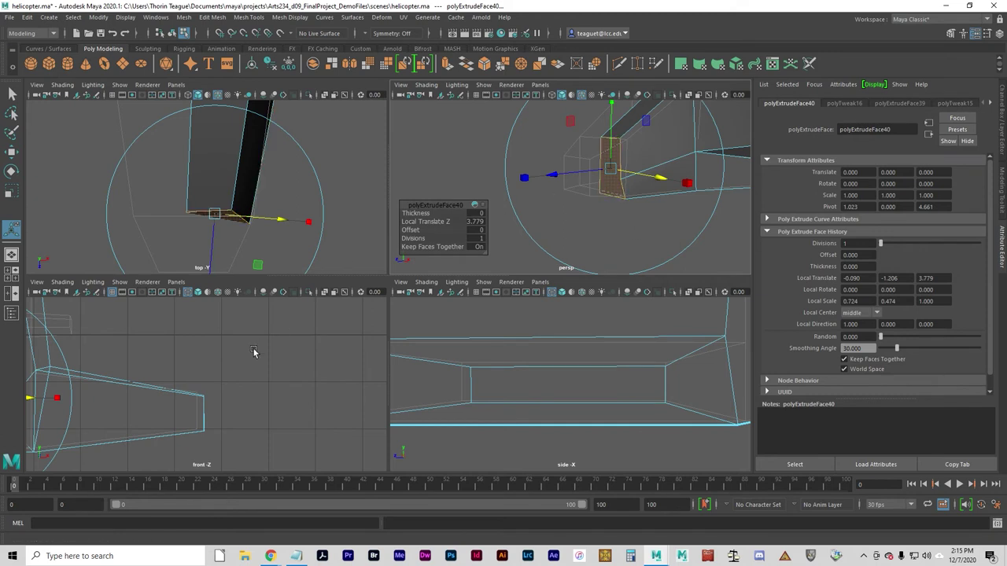
# Select the nose's front vertices and move them forward along Z to 8.000 with grid snapping.
pyautogui.moveTo(229, 214); pyautogui.dragTo(158, 211, button='right')
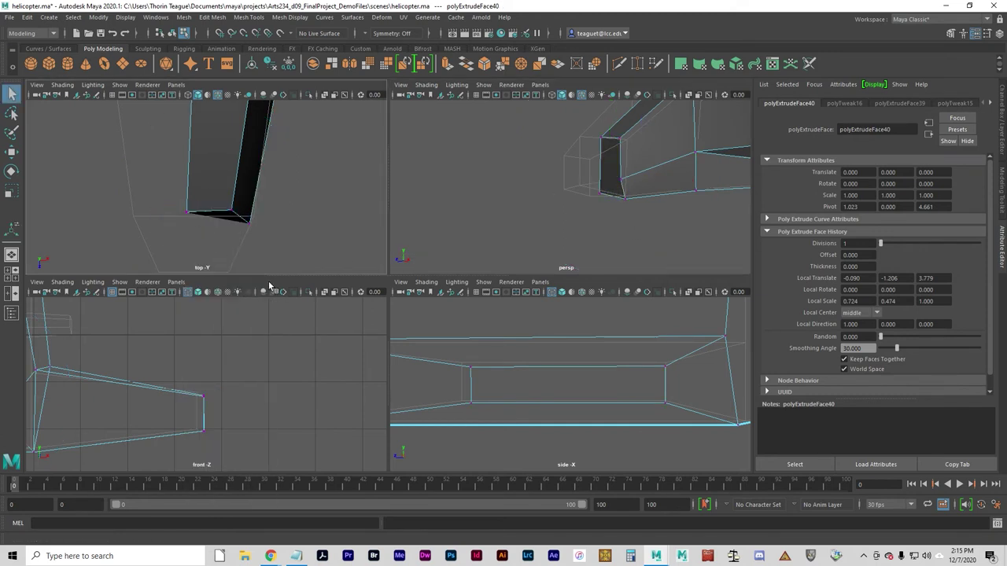
pyautogui.moveTo(236, 219); pyautogui.dragTo(238, 220)
pyautogui.press('w')
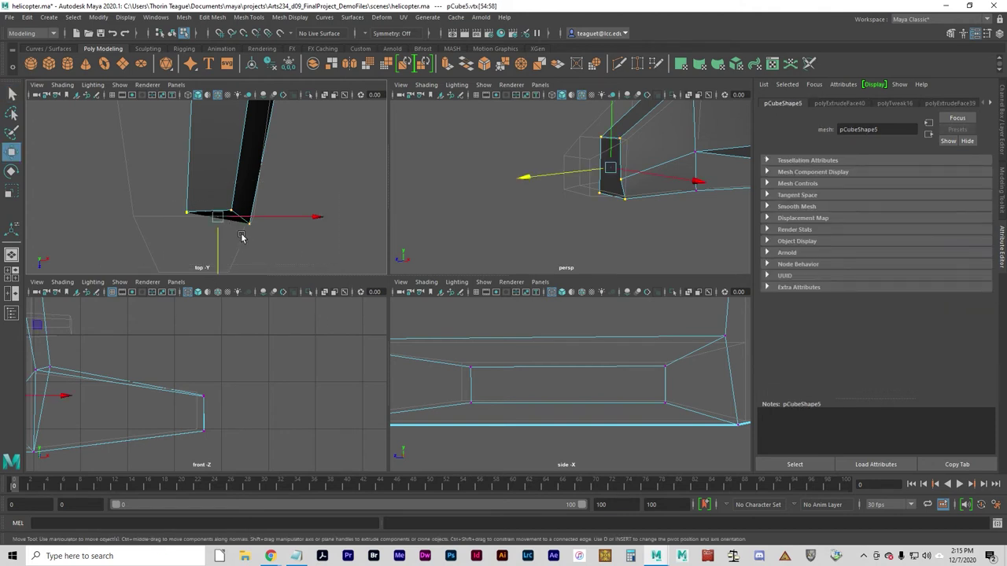
pyautogui.press('x')
pyautogui.moveTo(214, 246); pyautogui.dragTo(218, 261)
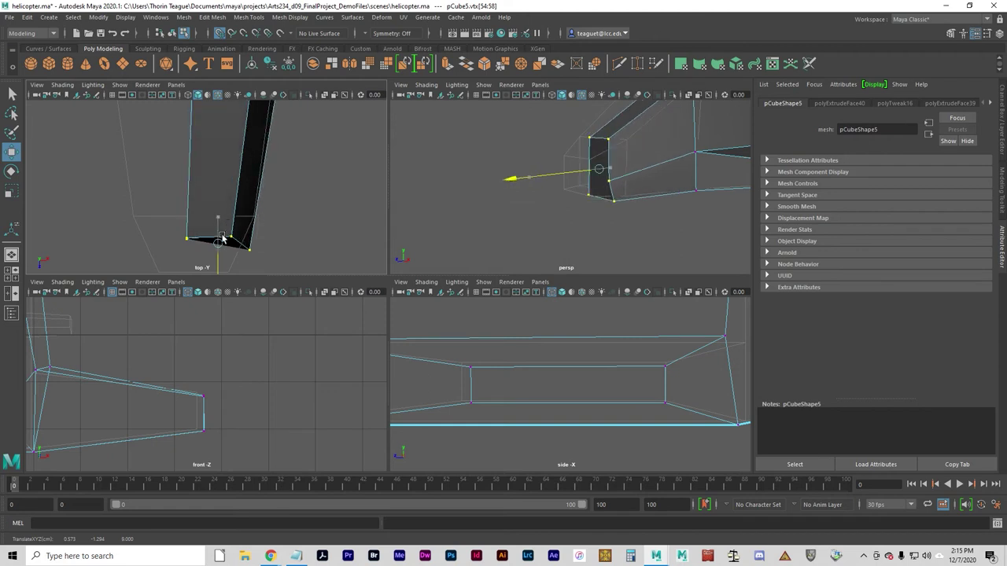
# Undo the nose vertices' last Z move and turn off Retain component spacing in the Move tool's snap settings.
pyautogui.hotkey('ctrl', 'z')
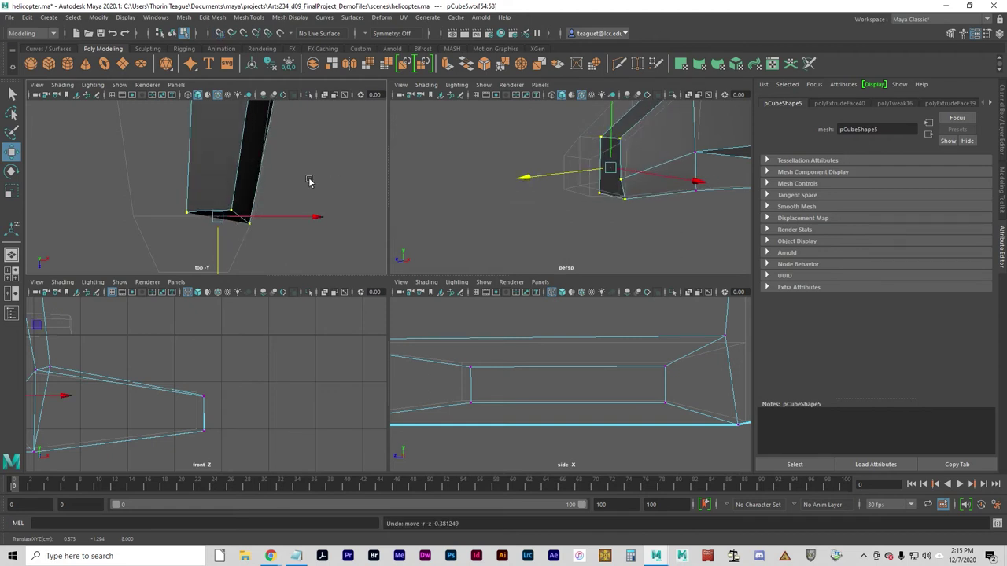
pyautogui.doubleClick(16, 153)
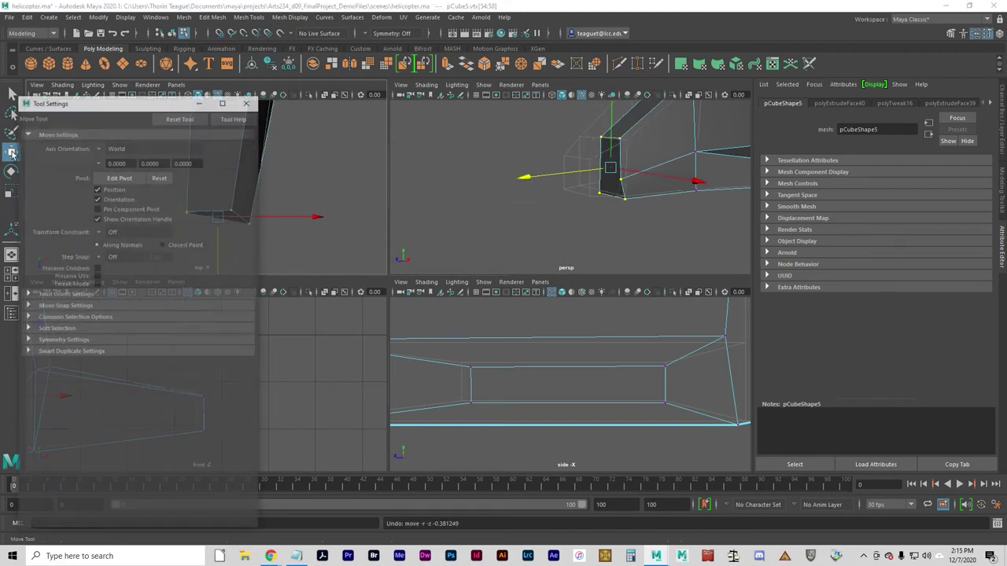
pyautogui.moveTo(129, 106); pyautogui.dragTo(458, 113)
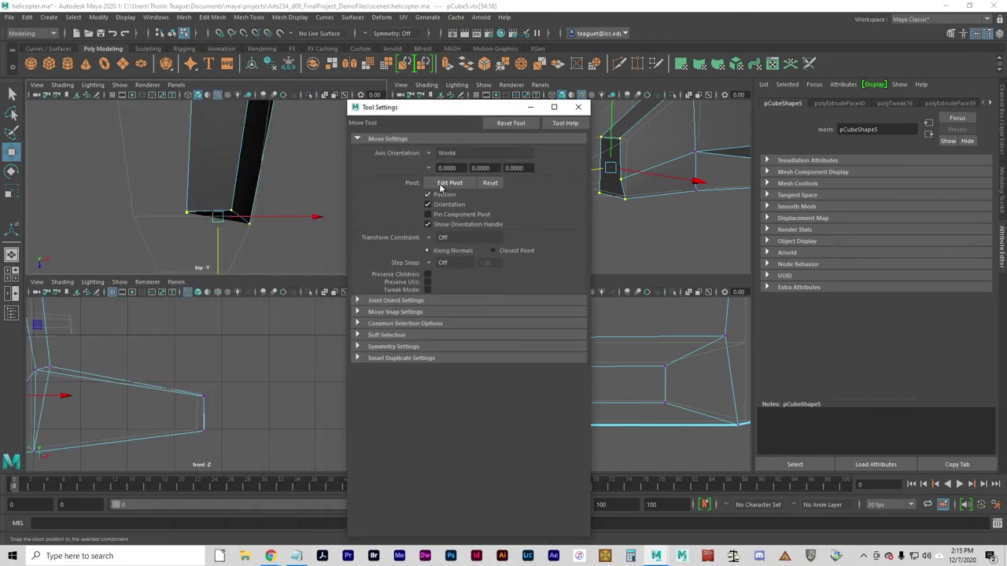
pyautogui.press('ctrl')
pyautogui.press('ctrl')
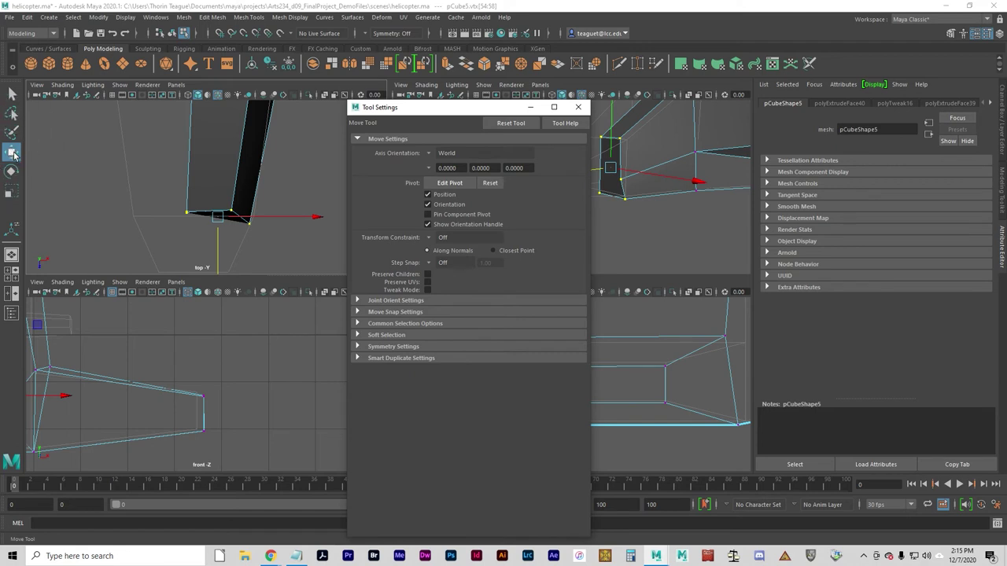
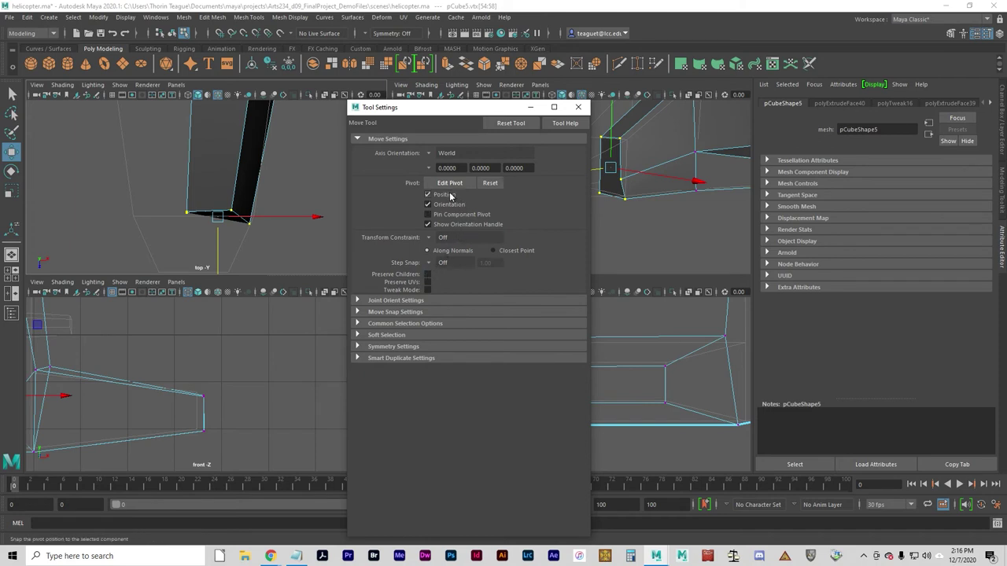
pyautogui.click(511, 127)
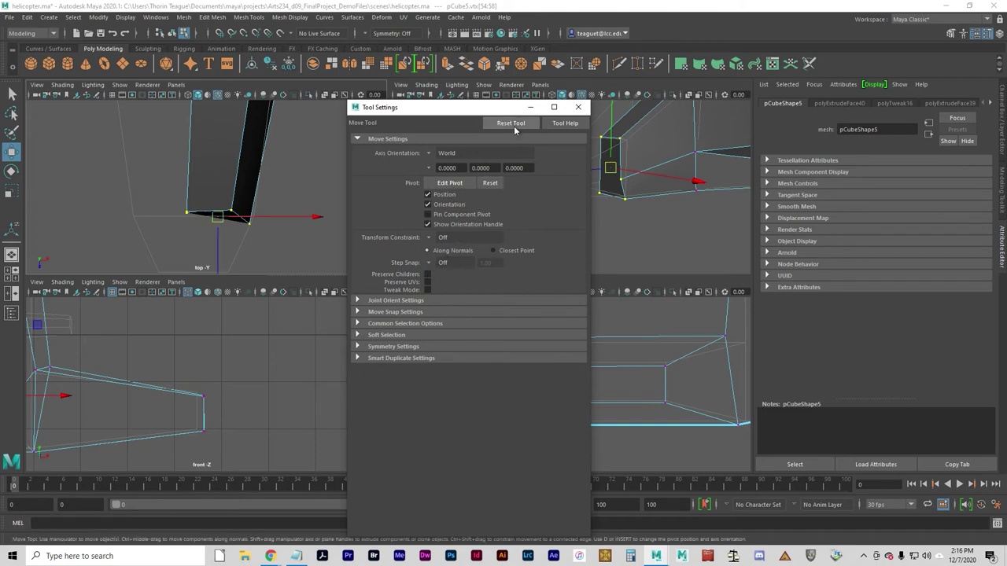
pyautogui.click(428, 237)
pyautogui.click(420, 241)
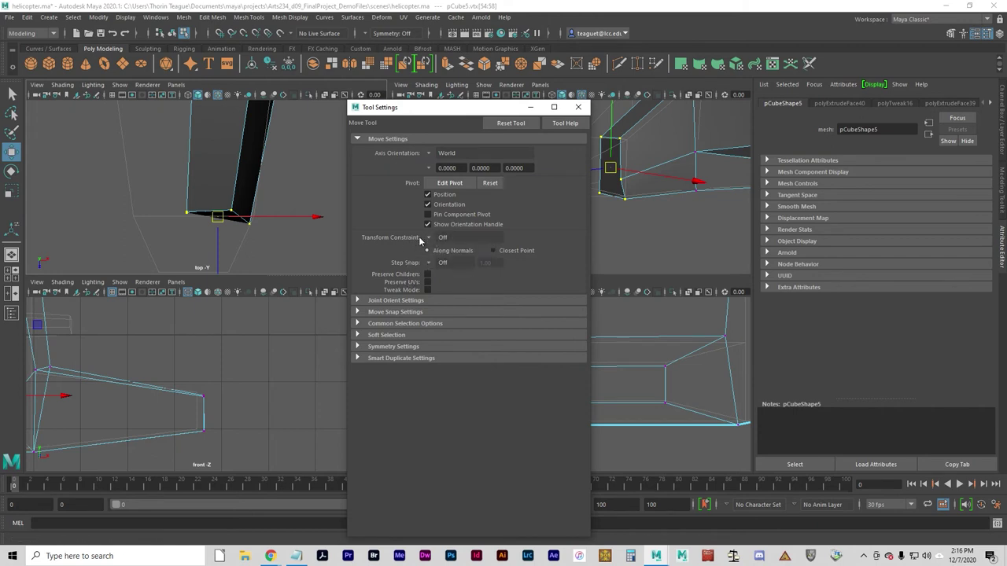
pyautogui.click(401, 311)
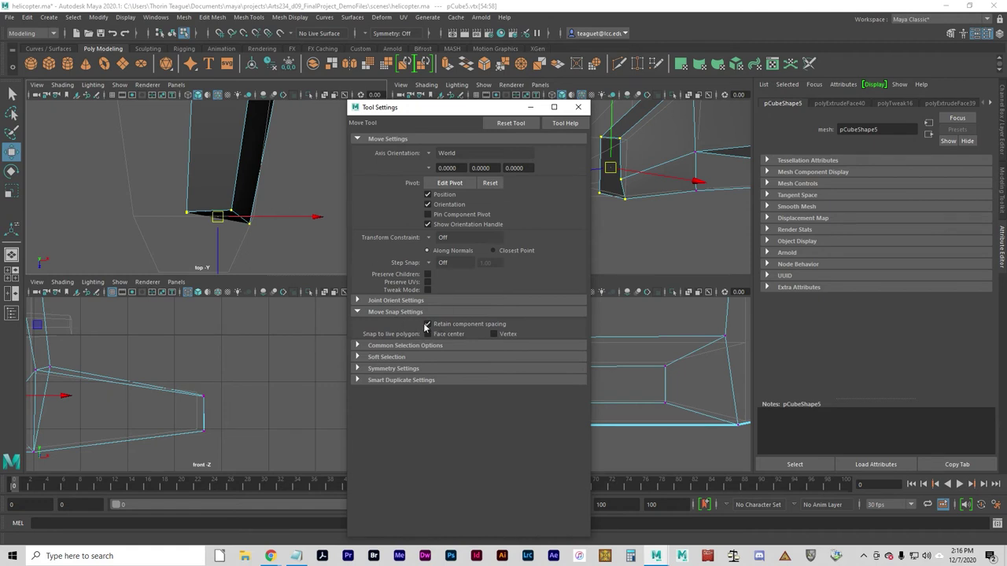
pyautogui.click(428, 325)
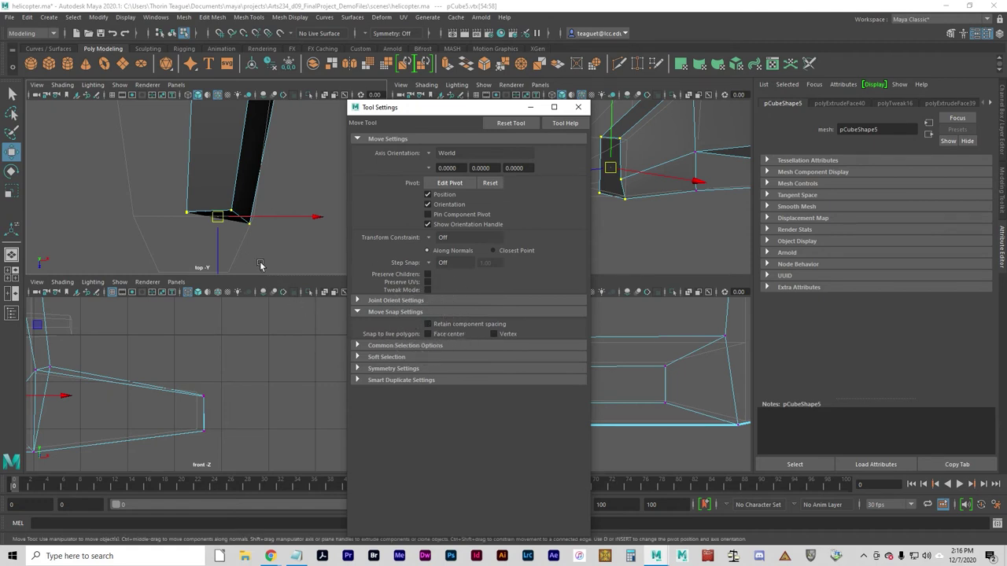
# Flatten the nose's front vertices into one plane along Z with grid snapping, and place them at Z 8.370 on the template line.
pyautogui.scroll(-3, 259, 250)
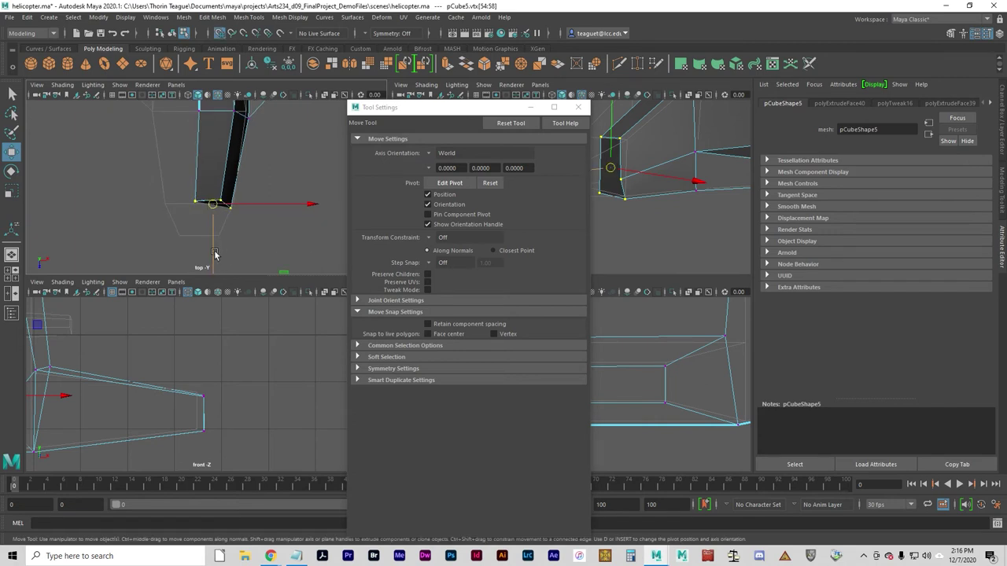
pyautogui.moveTo(208, 238); pyautogui.dragTo(210, 201)
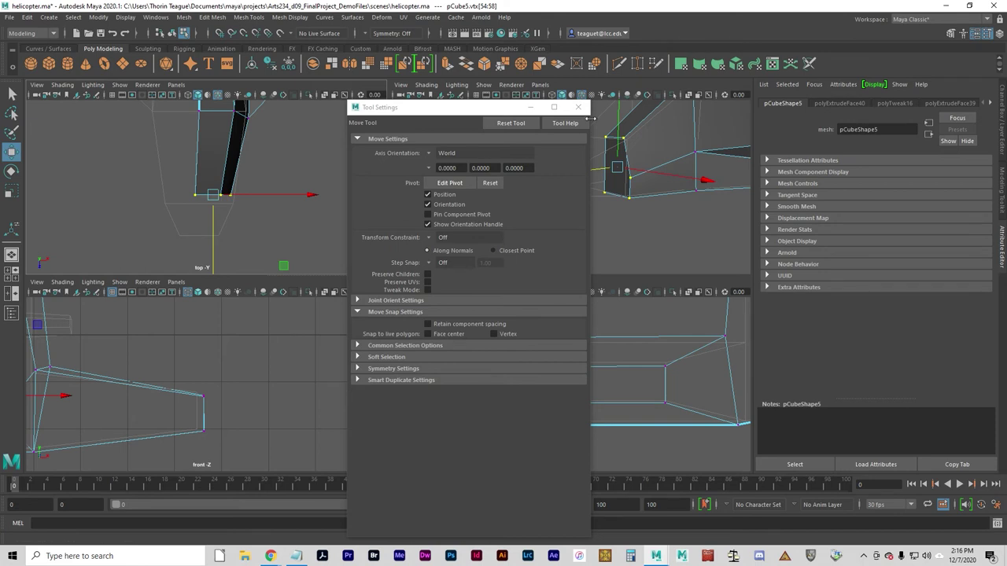
pyautogui.click(527, 123)
pyautogui.click(578, 106)
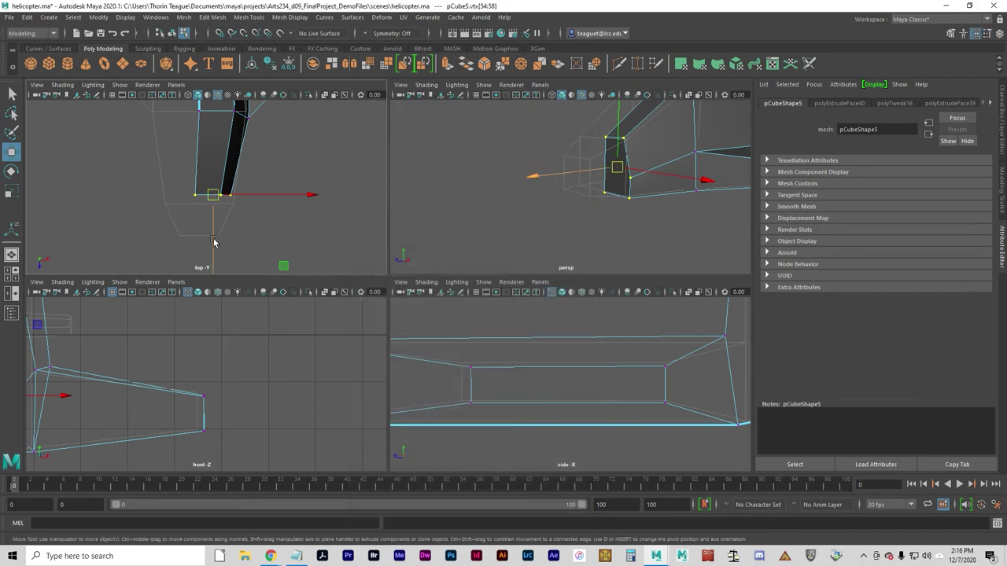
pyautogui.moveTo(214, 241); pyautogui.dragTo(214, 250)
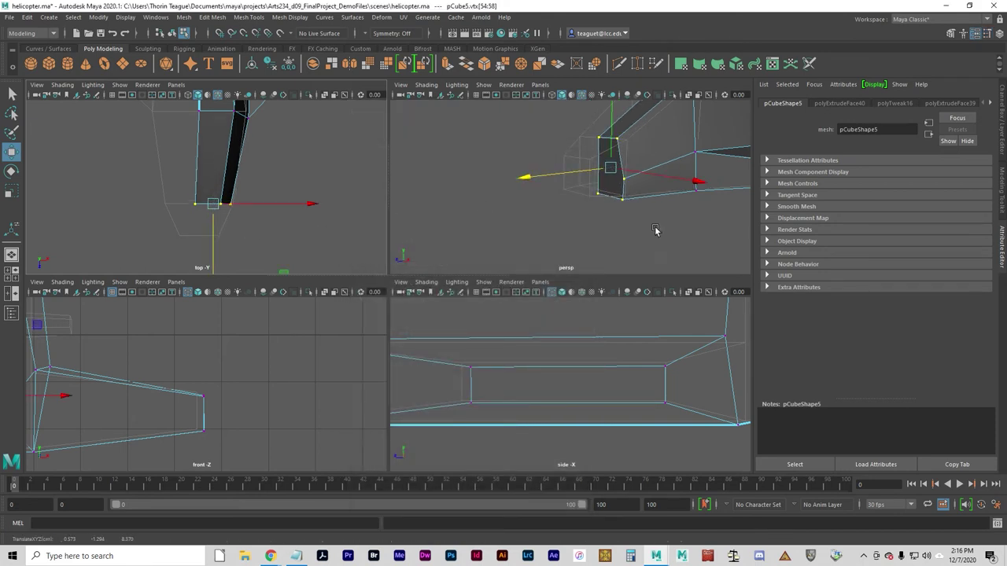
# Select the nose's front end face and shift it sideways along X to 0.658.
pyautogui.keyDown('alt'); pyautogui.moveTo(661, 240); pyautogui.dragTo(535, 254); pyautogui.keyUp('alt')
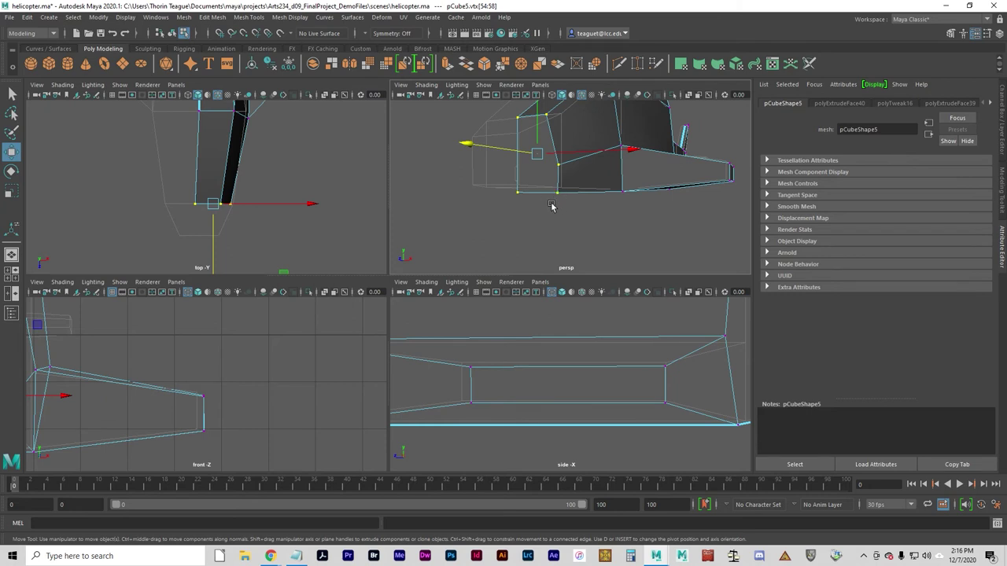
pyautogui.press('F8')
pyautogui.moveTo(540, 187); pyautogui.dragTo(543, 223, button='right')
pyautogui.keyDown('alt'); pyautogui.moveTo(594, 227); pyautogui.dragTo(559, 235); pyautogui.keyUp('alt')
pyautogui.press('f')
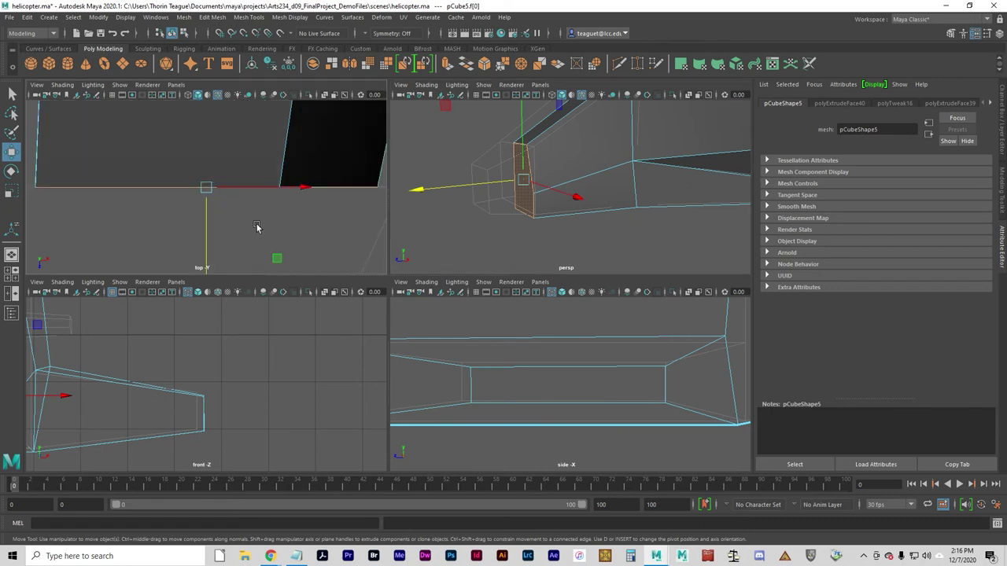
pyautogui.keyDown('alt'); pyautogui.moveTo(300, 211); pyautogui.dragTo(259, 216, button='right'); pyautogui.keyUp('alt')
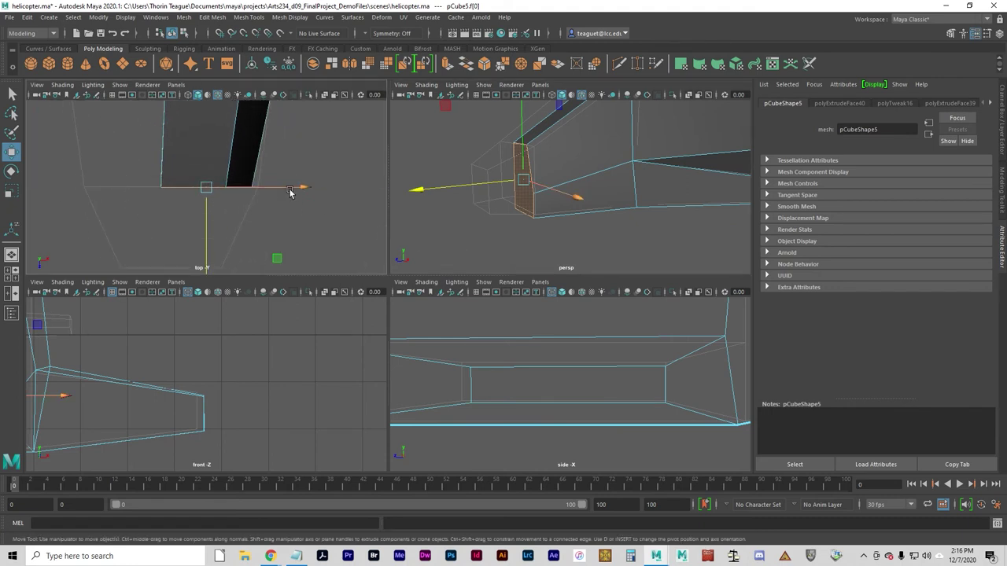
pyautogui.moveTo(292, 189); pyautogui.dragTo(297, 188)
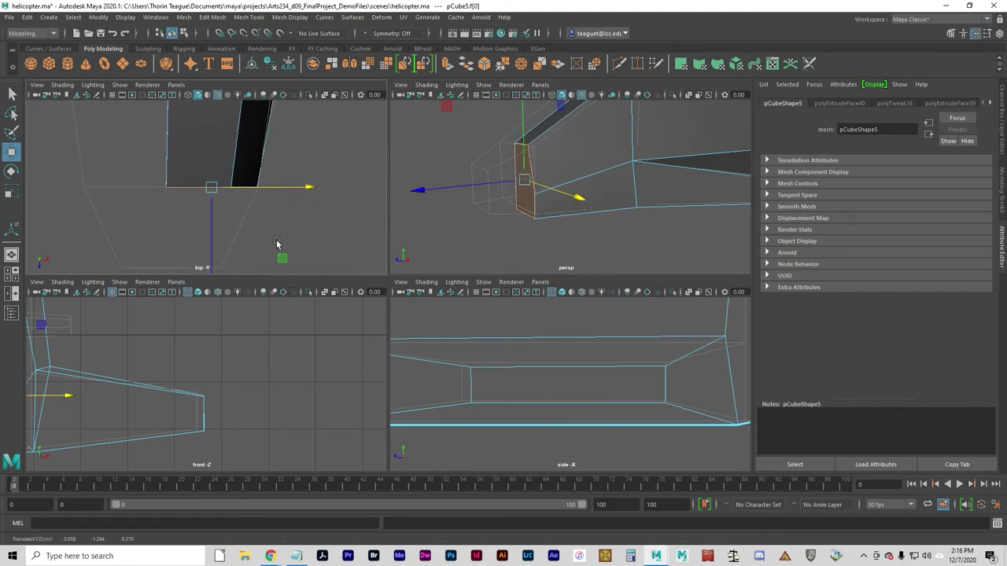
# Extrude the nose's front face forward by 1.321 and scale its height to 0.698.
pyautogui.hotkey('ctrl', 'e')
pyautogui.moveTo(212, 223); pyautogui.dragTo(209, 299)
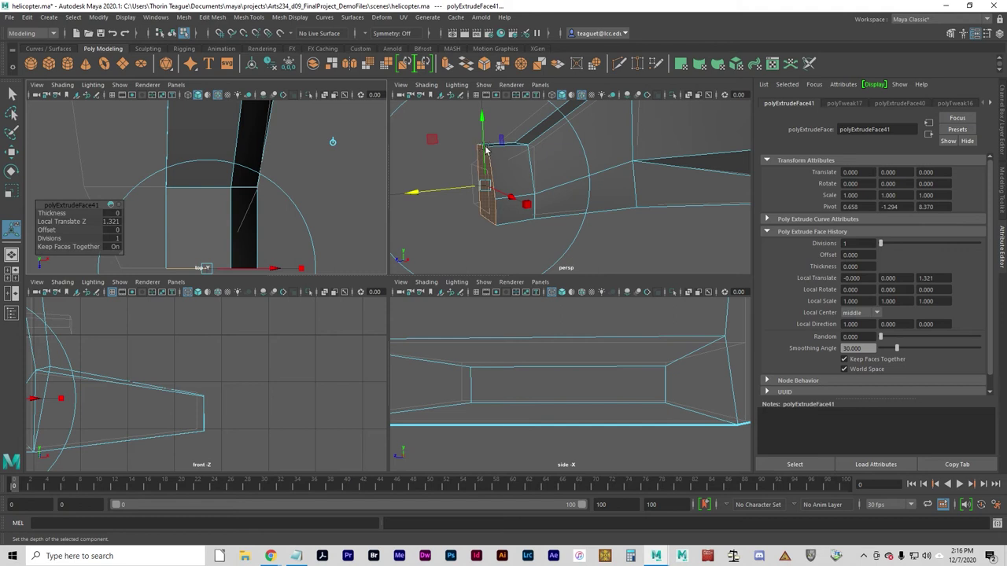
pyautogui.keyDown('alt'); pyautogui.moveTo(559, 212); pyautogui.dragTo(473, 207, button='right'); pyautogui.keyUp('alt')
pyautogui.keyDown('alt'); pyautogui.moveTo(540, 159); pyautogui.dragTo(539, 202, button='middle'); pyautogui.keyUp('alt')
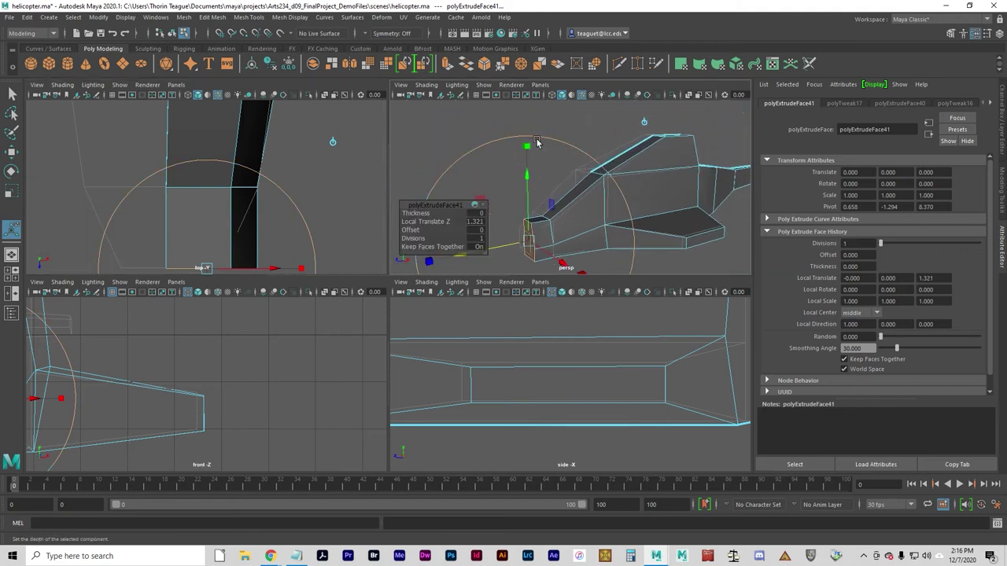
pyautogui.moveTo(537, 143); pyautogui.dragTo(530, 178)
pyautogui.keyDown('alt'); pyautogui.moveTo(626, 243); pyautogui.dragTo(577, 248, button='right'); pyautogui.keyUp('alt')
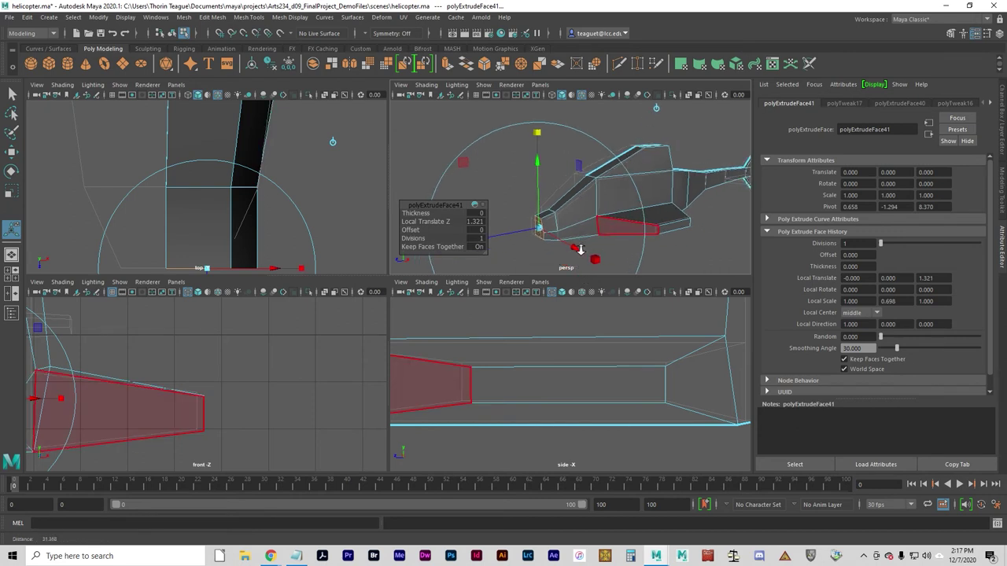
# Lower the extruded nose face to local Y -0.309, scale its width to 0.589 and shift it to local X -0.279.
pyautogui.keyDown('alt'); pyautogui.moveTo(573, 248); pyautogui.dragTo(643, 228); pyautogui.keyUp('alt')
pyautogui.moveTo(575, 160); pyautogui.dragTo(576, 163)
pyautogui.press('f')
pyautogui.keyDown('alt'); pyautogui.moveTo(645, 230); pyautogui.dragTo(587, 252, button='right'); pyautogui.keyUp('alt')
pyautogui.keyDown('alt'); pyautogui.moveTo(586, 252); pyautogui.dragTo(570, 127); pyautogui.keyUp('alt')
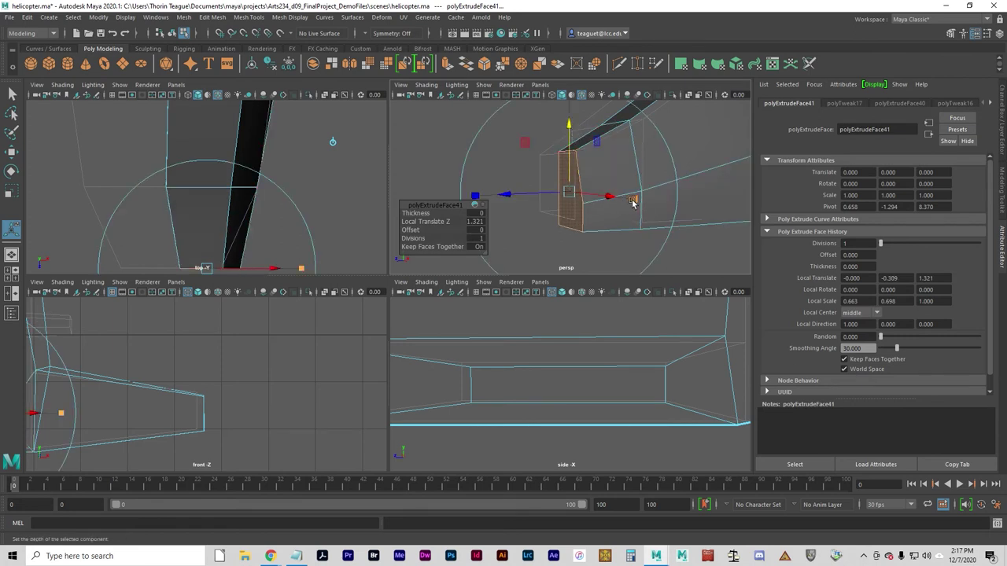
pyautogui.moveTo(631, 202)
pyautogui.mouseDown()
pyautogui.moveTo(621, 206)
pyautogui.moveTo(641, 247)
pyautogui.moveTo(639, 214)
pyautogui.mouseUp()
pyautogui.moveTo(622, 192); pyautogui.dragTo(621, 192)
pyautogui.keyDown('alt'); pyautogui.moveTo(629, 235); pyautogui.dragTo(631, 242); pyautogui.keyUp('alt')
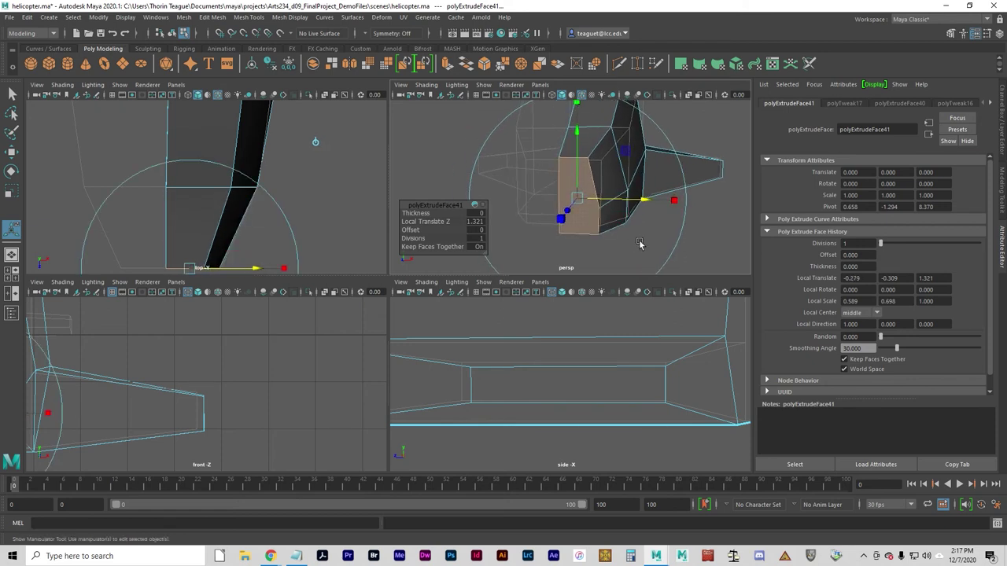
# Scale the extruded nose face's height to 0.649 and clear the selection.
pyautogui.keyDown('alt'); pyautogui.moveTo(572, 228); pyautogui.dragTo(577, 248); pyautogui.keyUp('alt')
pyautogui.moveTo(553, 165); pyautogui.dragTo(556, 170)
pyautogui.keyDown('alt'); pyautogui.moveTo(631, 219); pyautogui.dragTo(632, 156, button='middle'); pyautogui.keyUp('alt')
pyautogui.keyDown('alt'); pyautogui.moveTo(609, 223); pyautogui.dragTo(686, 250); pyautogui.keyUp('alt')
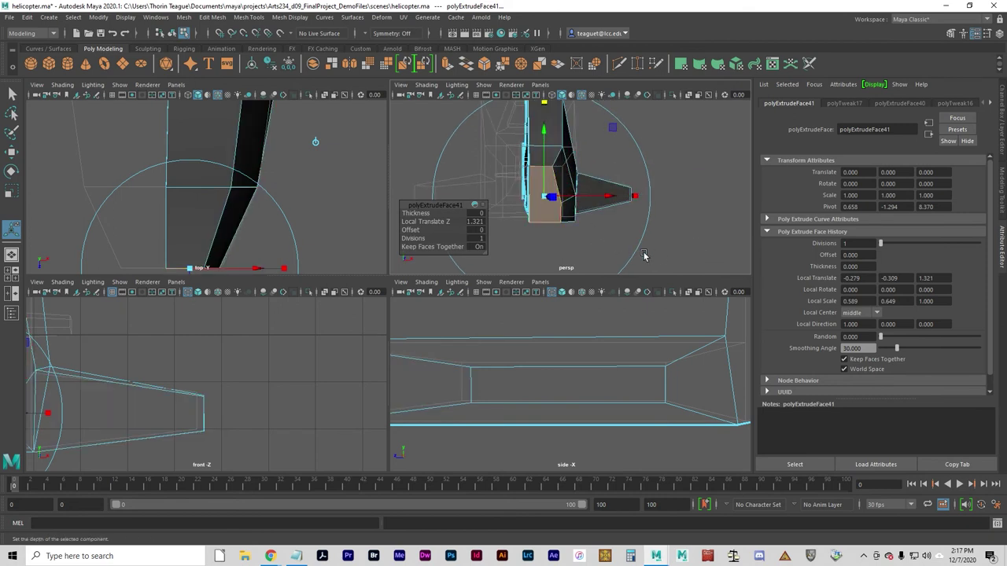
pyautogui.keyDown('alt'); pyautogui.moveTo(567, 248); pyautogui.dragTo(595, 241); pyautogui.keyUp('alt')
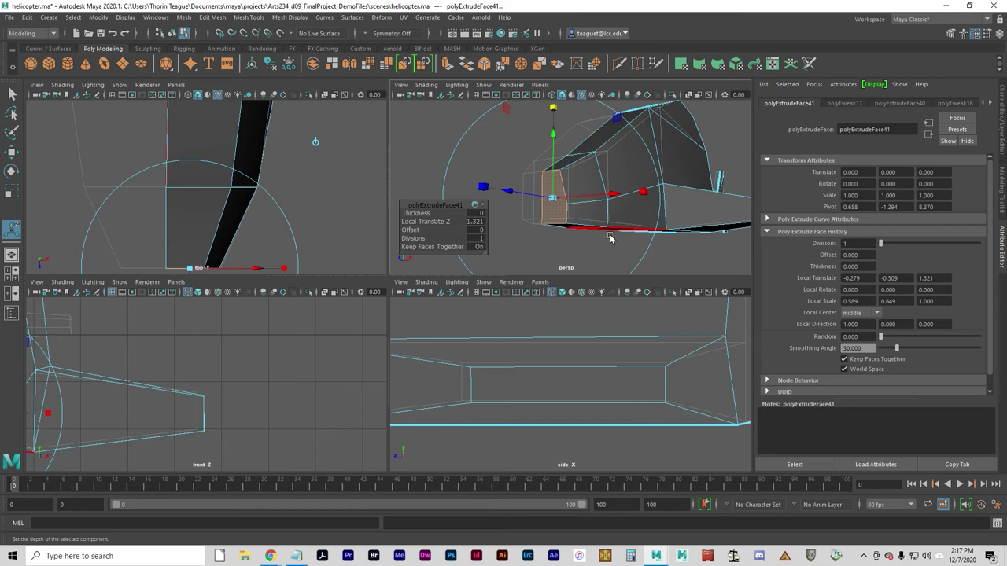
pyautogui.click(474, 182)
pyautogui.click(421, 147)
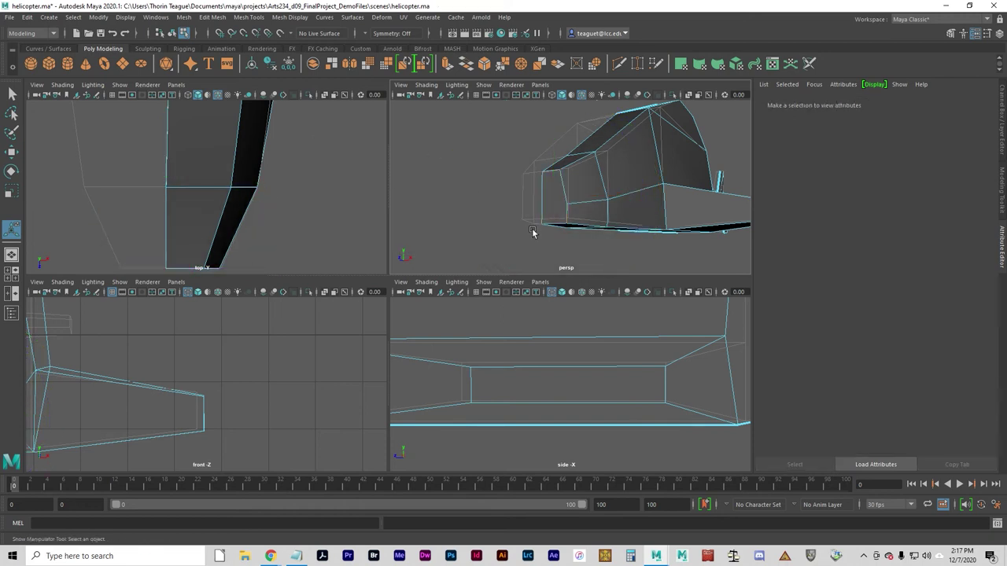
# Delete the two inner side faces of the nose extrusions along the helicopter's center line.
pyautogui.keyDown('alt'); pyautogui.moveTo(537, 229); pyautogui.dragTo(511, 170); pyautogui.keyUp('alt')
pyautogui.click(511, 171)
pyautogui.press('Delete')
pyautogui.click(560, 198)
pyautogui.press('Delete')
# Cut a horizontal edge across the nose's front end face from its outer side vertex to the center line with Multi-Cut.
pyautogui.keyDown('alt'); pyautogui.moveTo(632, 200); pyautogui.dragTo(558, 206); pyautogui.keyUp('alt')
pyautogui.click(559, 203)
pyautogui.keyDown('alt'); pyautogui.moveTo(551, 242); pyautogui.dragTo(598, 246); pyautogui.keyUp('alt')
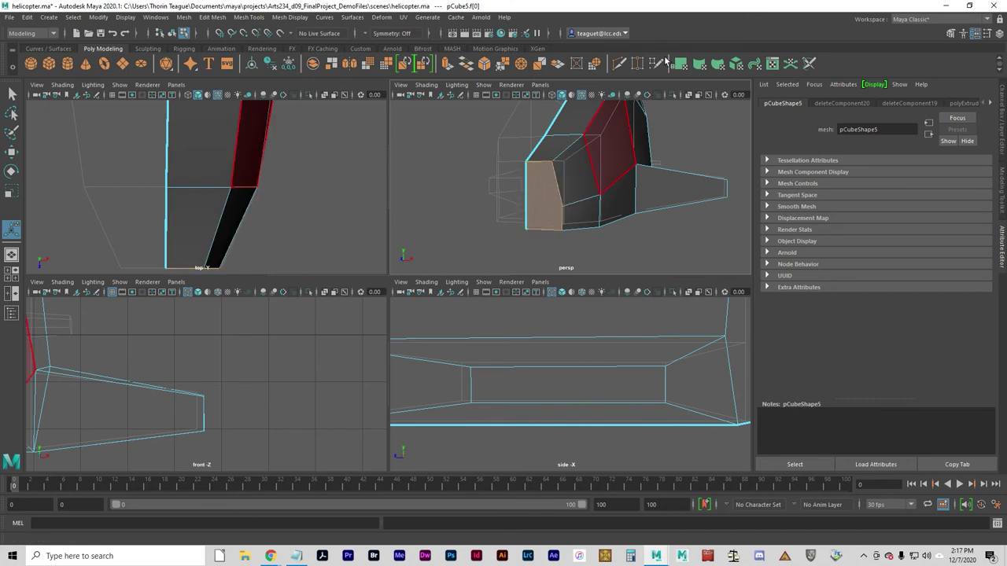
pyautogui.click(616, 64)
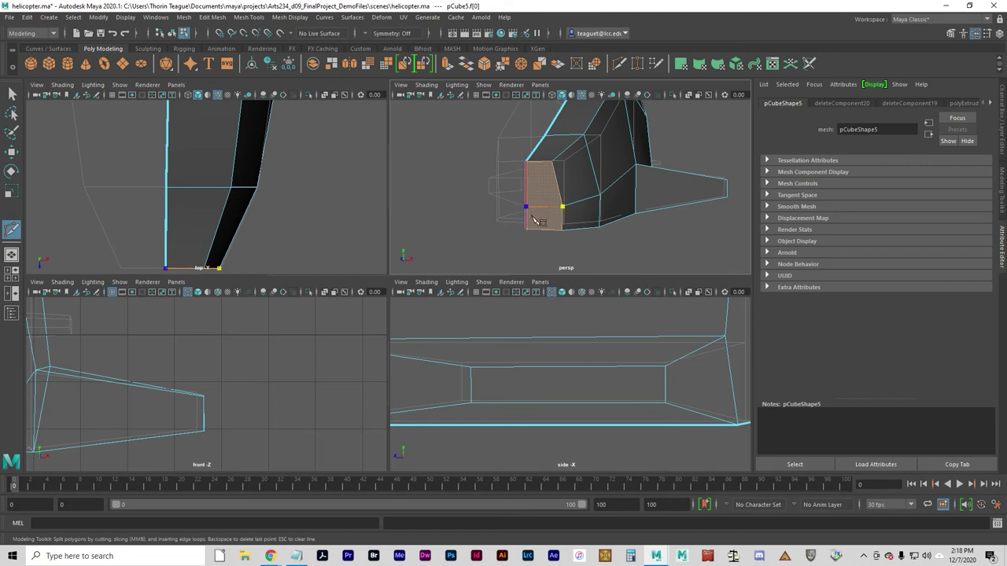
pyautogui.click(725, 335)
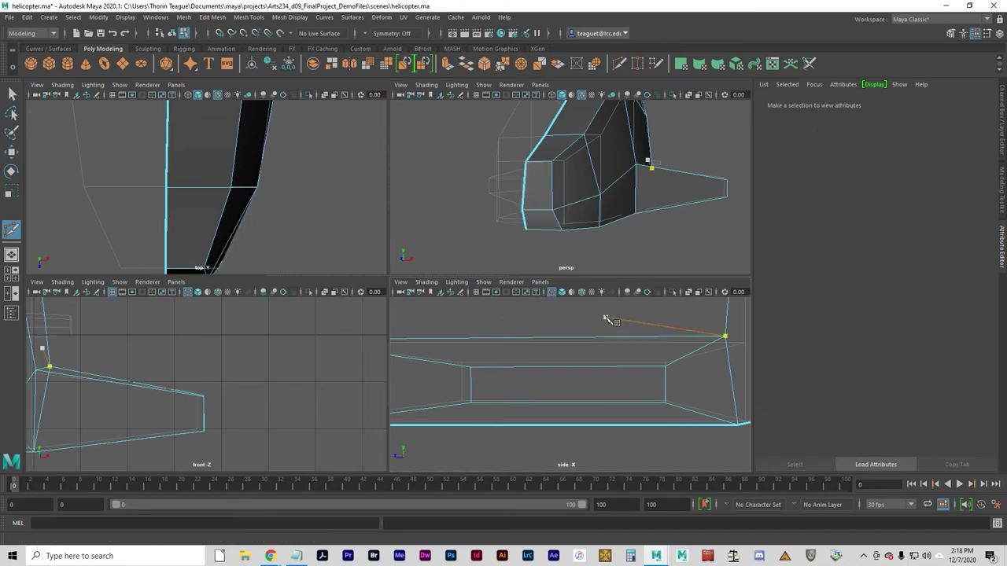
pyautogui.keyDown('alt'); pyautogui.moveTo(623, 259); pyautogui.dragTo(574, 260); pyautogui.keyUp('alt')
pyautogui.keyDown('alt'); pyautogui.moveTo(652, 255); pyautogui.dragTo(550, 241); pyautogui.keyUp('alt')
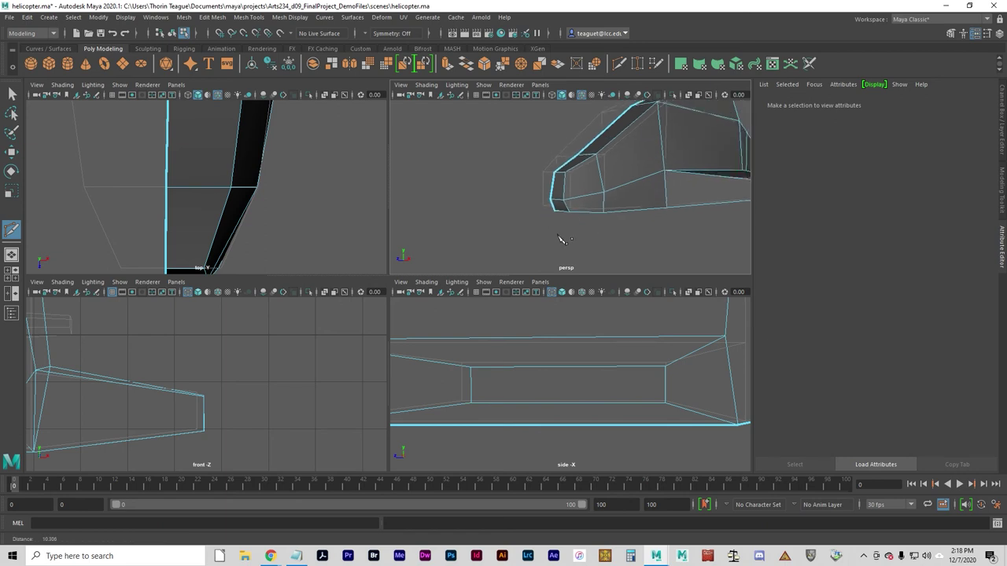
pyautogui.keyDown('alt'); pyautogui.moveTo(551, 240); pyautogui.dragTo(579, 258, button='right'); pyautogui.keyUp('alt')
pyautogui.press('w')
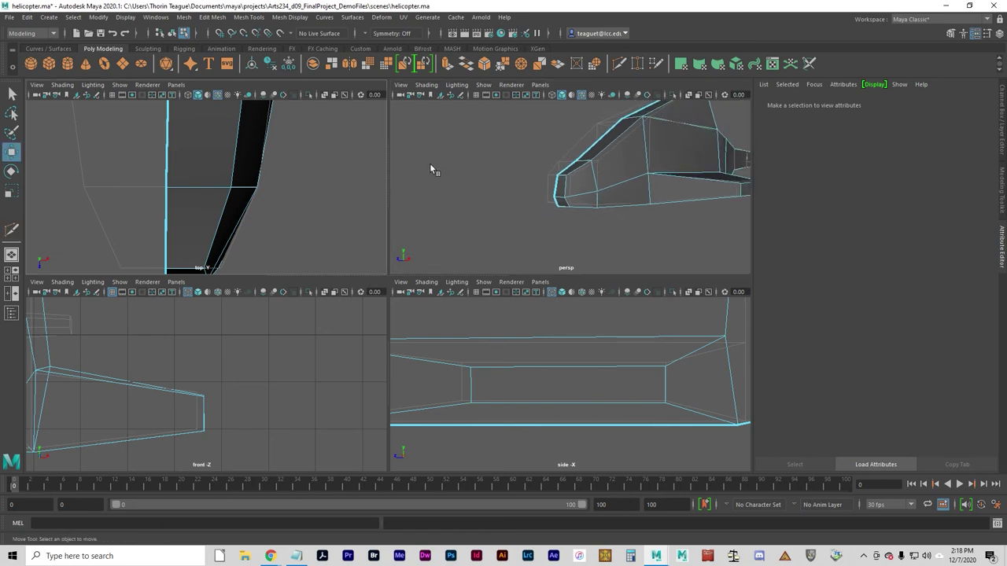
# Cut a lengthwise edge near the lower border of the tail boom's rear side face, just ahead of the tail fins.
pyautogui.keyDown('alt'); pyautogui.moveTo(555, 214); pyautogui.dragTo(577, 224); pyautogui.keyUp('alt')
pyautogui.keyDown('alt'); pyautogui.moveTo(577, 224); pyautogui.dragTo(729, 200, button='right'); pyautogui.keyUp('alt')
pyautogui.keyDown('alt'); pyautogui.moveTo(728, 200); pyautogui.dragTo(611, 177, button='middle'); pyautogui.keyUp('alt')
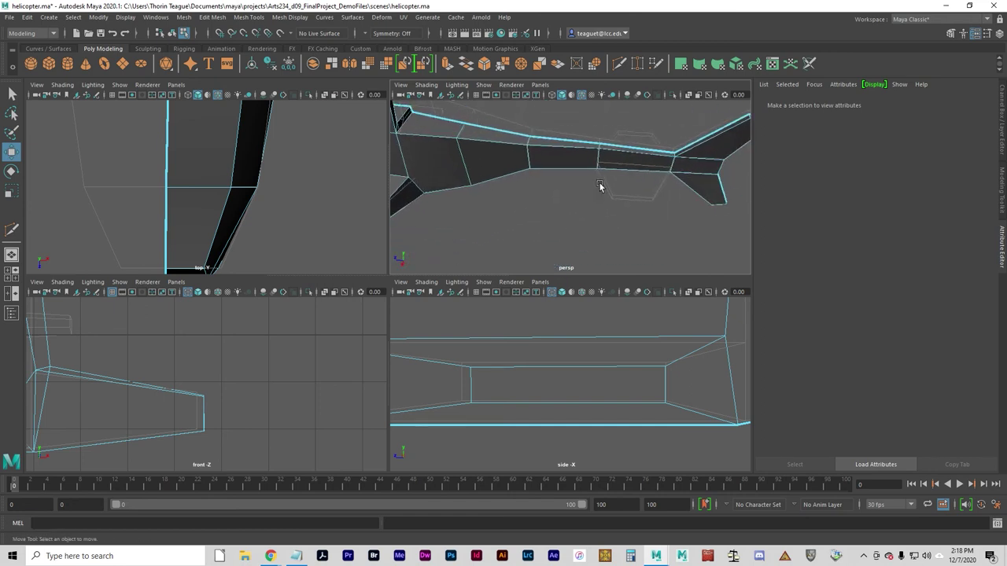
pyautogui.click(630, 169)
pyautogui.moveTo(631, 169)
pyautogui.keyDown('alt'); pyautogui.mouseDown()
pyautogui.moveTo(595, 238)
pyautogui.moveTo(602, 250)
pyautogui.moveTo(494, 229)
pyautogui.moveTo(638, 162)
pyautogui.mouseUp(); pyautogui.keyUp('alt')
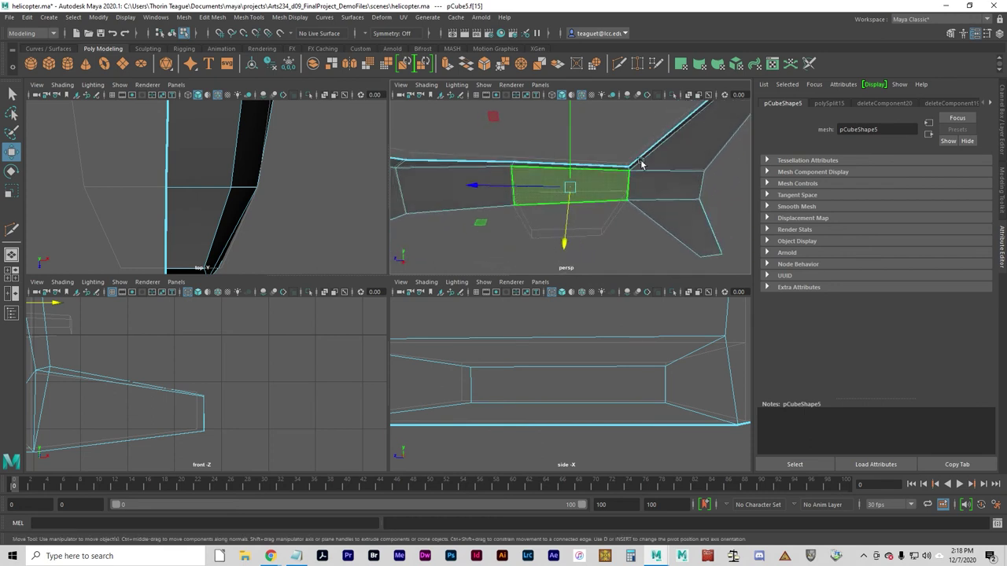
pyautogui.click(619, 64)
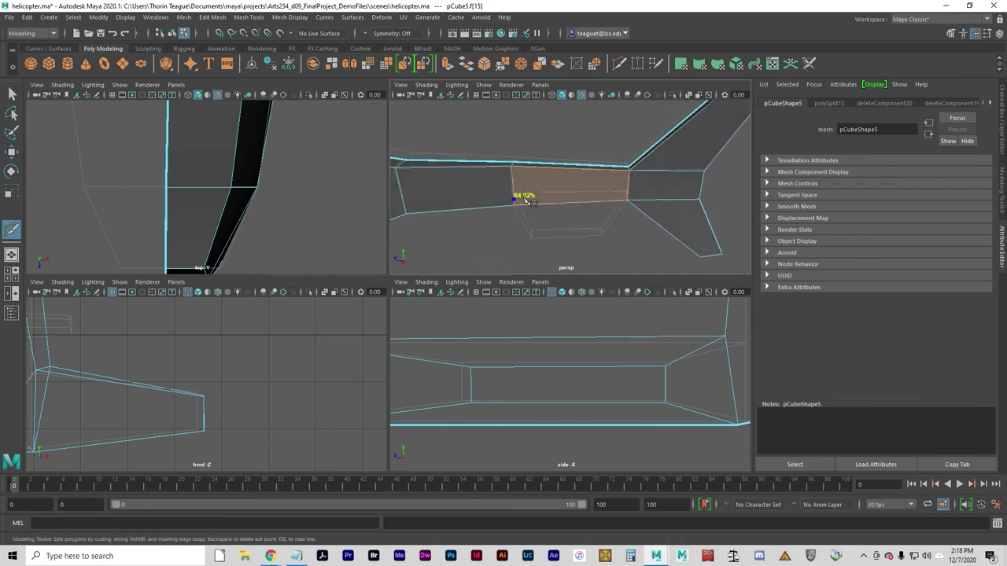
pyautogui.click(526, 192)
pyautogui.press('Return')
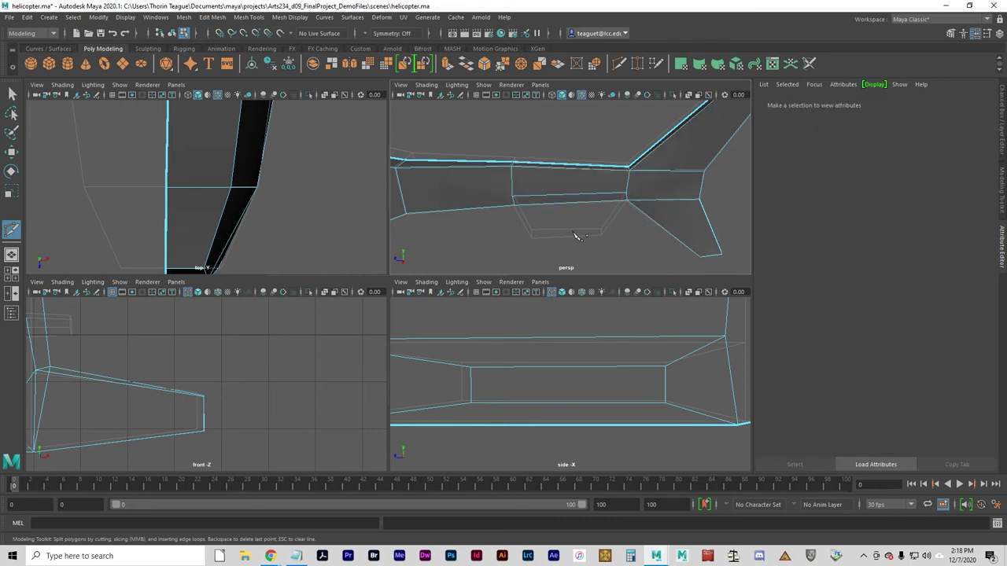
# Extrude the narrow lower side face of the tail boom, just ahead of the tail fins, outward by 2.337 in world X.
pyautogui.moveTo(482, 252)
pyautogui.keyDown('alt'); pyautogui.mouseDown()
pyautogui.moveTo(527, 251)
pyautogui.moveTo(478, 247)
pyautogui.mouseUp(); pyautogui.keyUp('alt')
pyautogui.press('w')
pyautogui.click(563, 227)
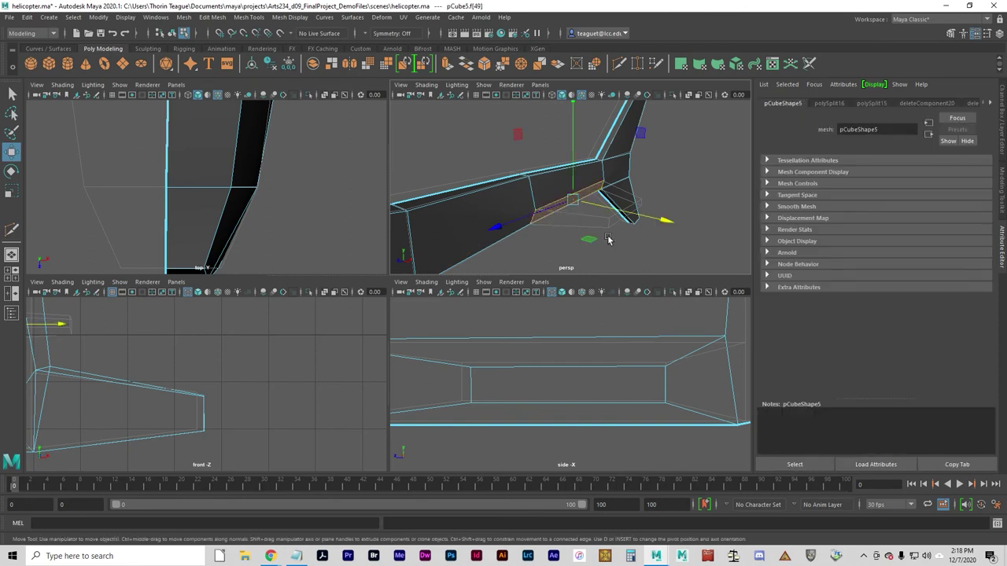
pyautogui.press('y')
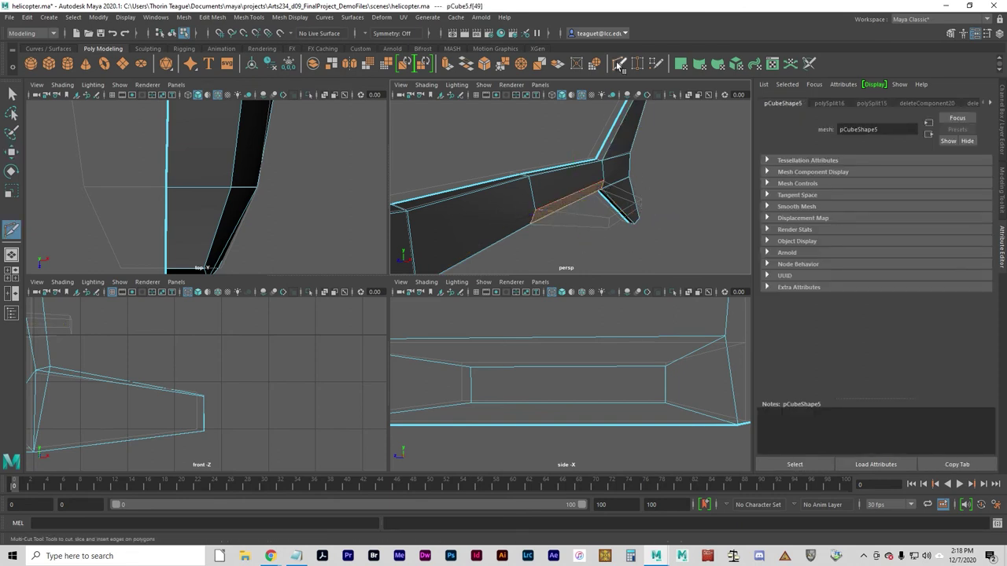
pyautogui.click(445, 66)
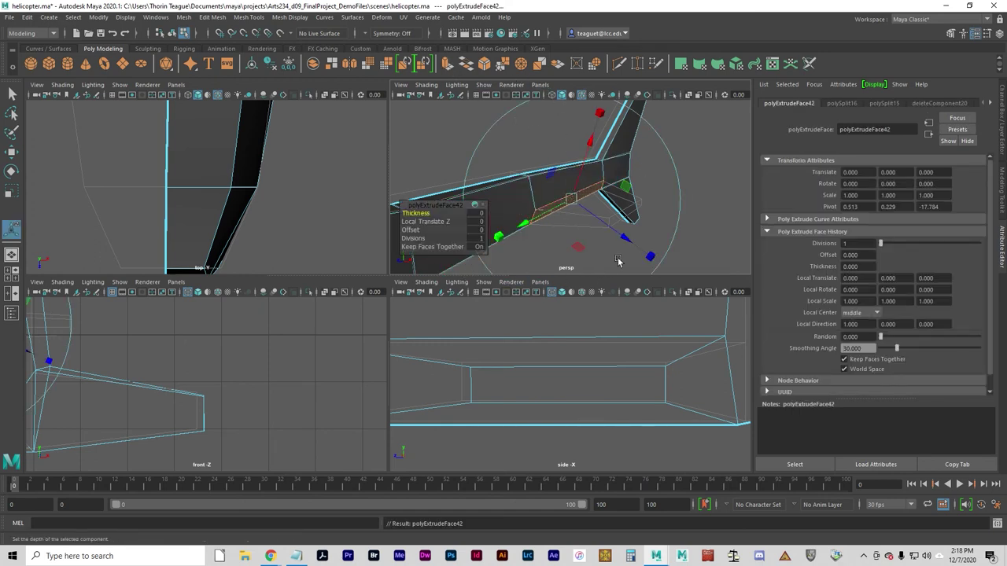
pyautogui.keyDown('alt'); pyautogui.moveTo(650, 235); pyautogui.dragTo(547, 236, button='right'); pyautogui.keyUp('alt')
pyautogui.press('space')
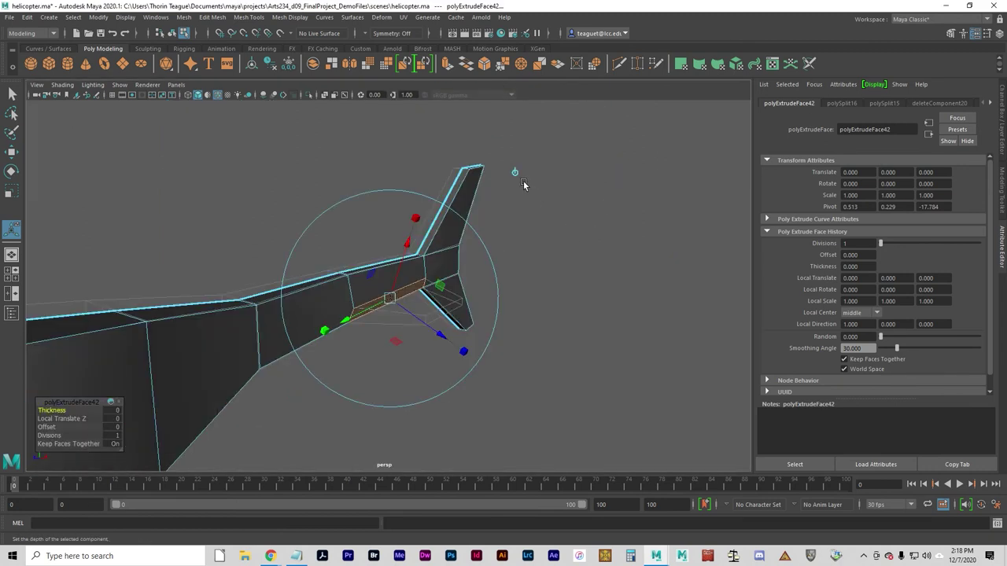
pyautogui.click(514, 170)
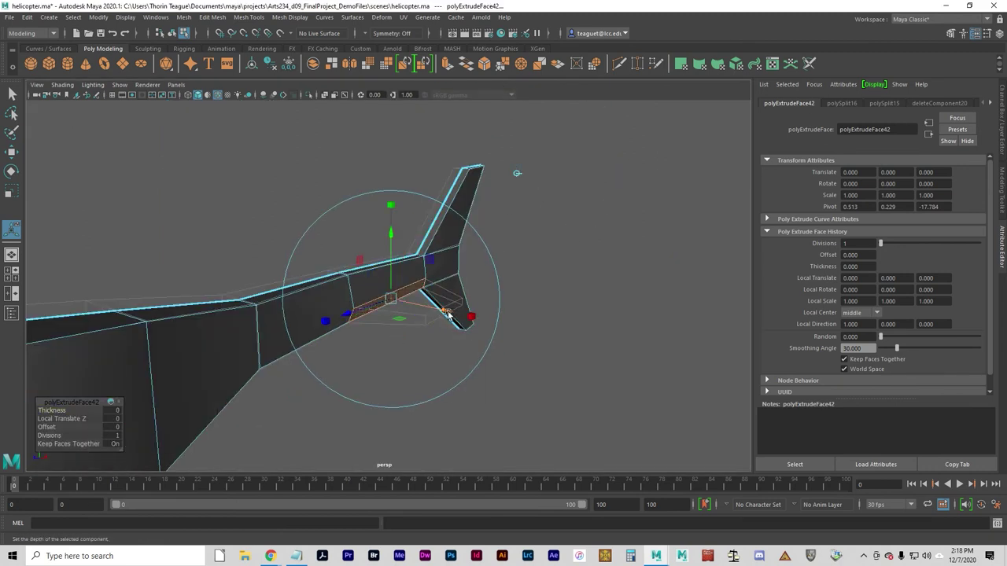
pyautogui.moveTo(446, 314); pyautogui.dragTo(504, 338)
pyautogui.scroll(6, 503, 346)
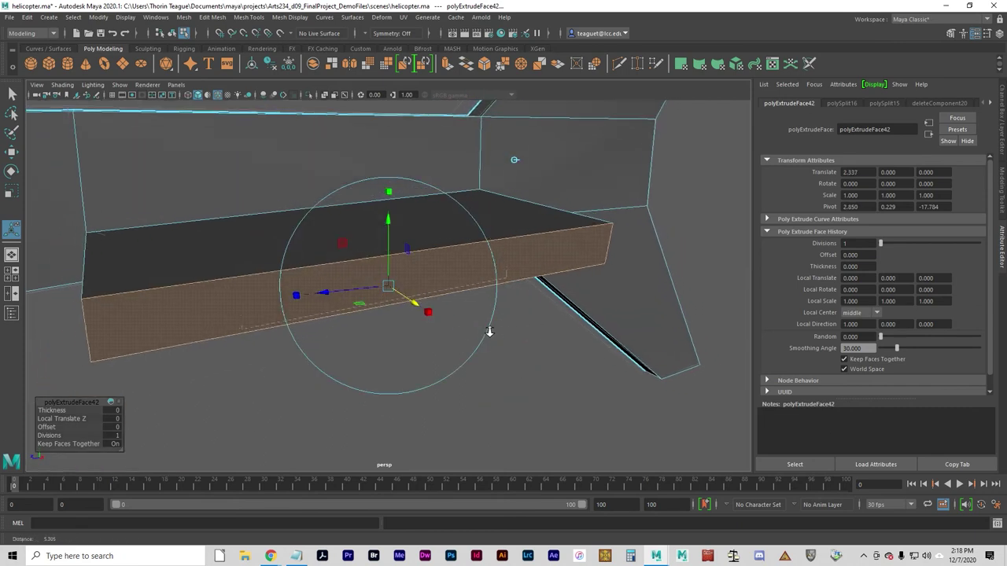
# Move the extruded stabilizer face out to an X translation of 2.423 and scale its length to 0.603.
pyautogui.scroll(-2, 482, 332)
pyautogui.moveTo(415, 307); pyautogui.dragTo(419, 308)
pyautogui.moveTo(299, 296); pyautogui.dragTo(337, 293)
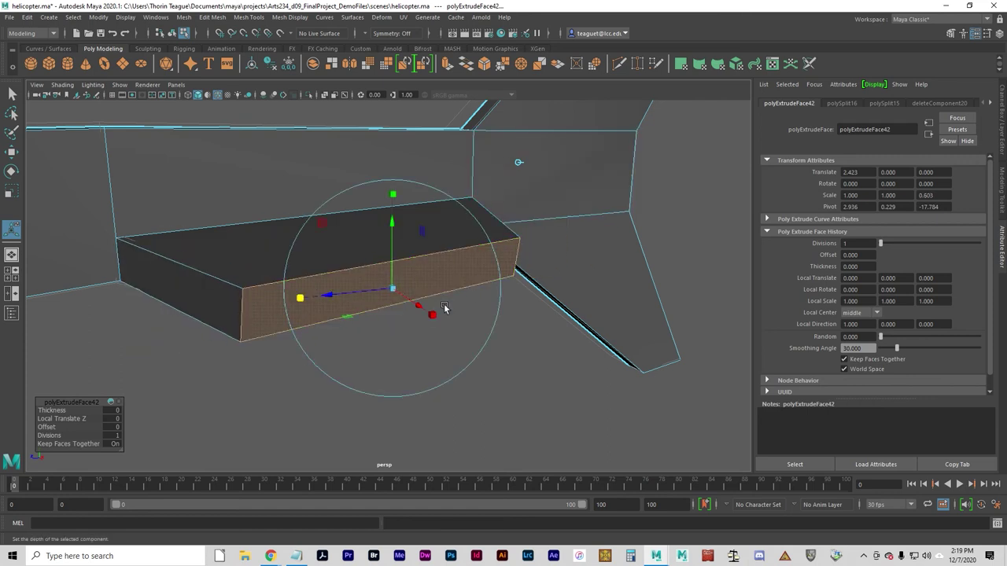
pyautogui.moveTo(380, 323)
pyautogui.keyDown('alt'); pyautogui.mouseDown()
pyautogui.moveTo(387, 289)
pyautogui.moveTo(388, 308)
pyautogui.mouseUp(); pyautogui.keyUp('alt')
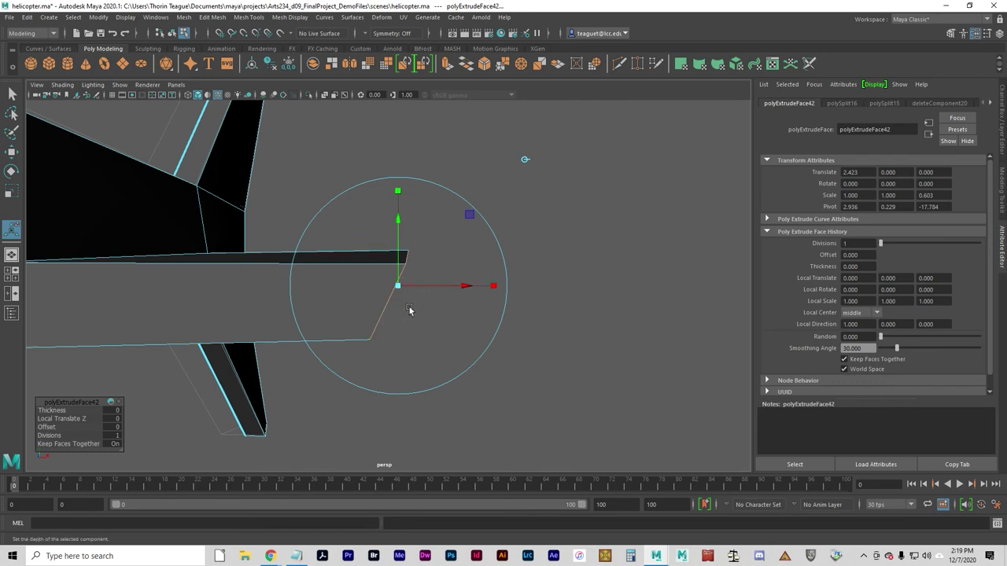
pyautogui.click(468, 205)
pyautogui.moveTo(465, 204); pyautogui.dragTo(430, 183)
pyautogui.hotkey('ctrl', 'z')
pyautogui.keyDown('alt'); pyautogui.moveTo(533, 312); pyautogui.dragTo(391, 367); pyautogui.keyUp('alt')
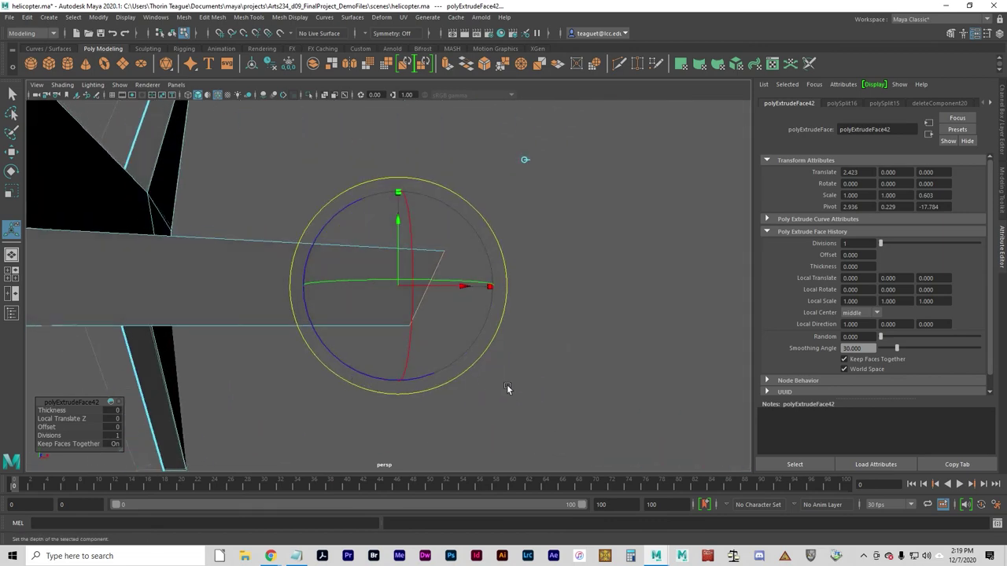
# Scale the stabilizer end face's length to 0.493 and set its X translation to 2.011.
pyautogui.keyDown('alt'); pyautogui.moveTo(511, 389); pyautogui.dragTo(469, 395); pyautogui.keyUp('alt')
pyautogui.moveTo(314, 296)
pyautogui.mouseDown()
pyautogui.moveTo(350, 289)
pyautogui.moveTo(330, 295)
pyautogui.mouseUp()
pyautogui.keyDown('alt'); pyautogui.moveTo(405, 388); pyautogui.dragTo(376, 377); pyautogui.keyUp('alt')
pyautogui.moveTo(415, 293); pyautogui.dragTo(419, 287)
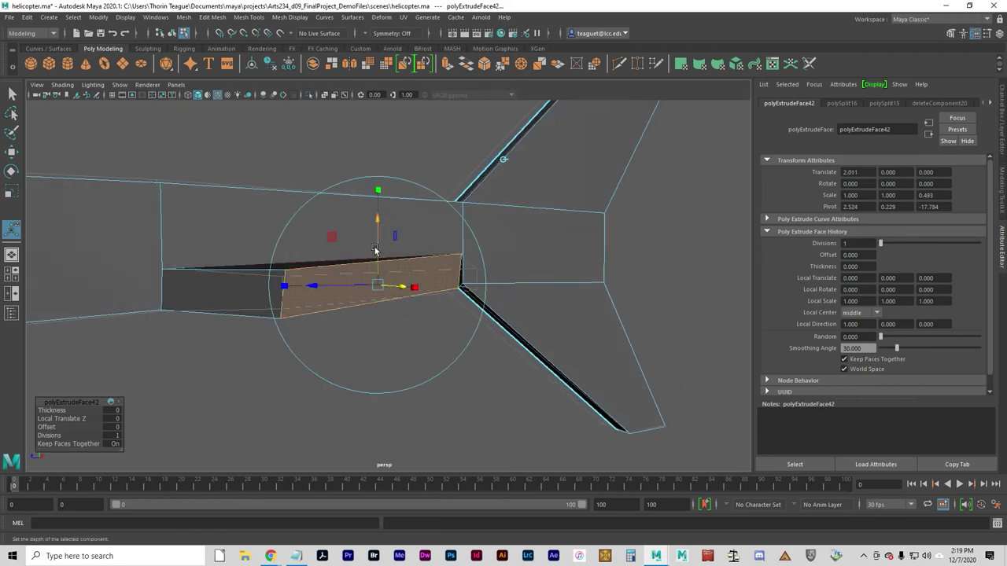
# Thin the stabilizer's end face to a height scale of 0.768 at Y -0.034 and extend it to X 2.306.
pyautogui.moveTo(378, 250); pyautogui.dragTo(378, 240)
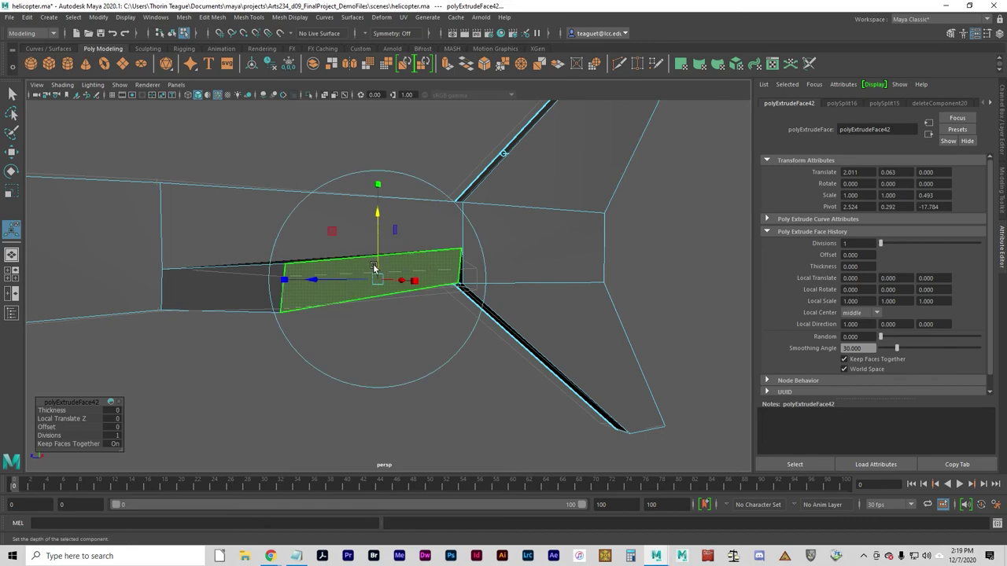
pyautogui.moveTo(377, 186); pyautogui.dragTo(353, 401)
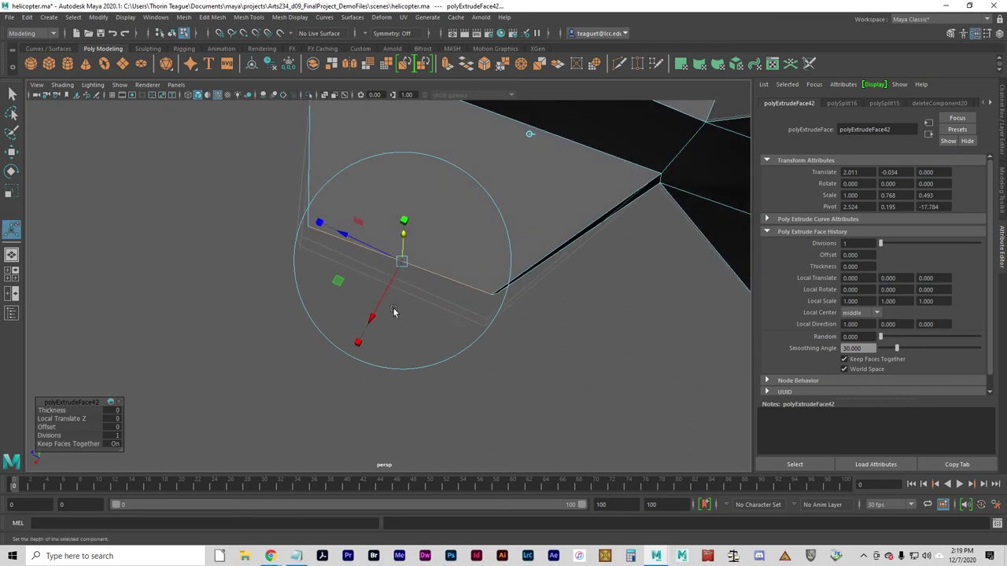
pyautogui.moveTo(375, 320); pyautogui.dragTo(359, 341)
pyautogui.keyDown('alt'); pyautogui.moveTo(476, 408); pyautogui.dragTo(500, 399); pyautogui.keyUp('alt')
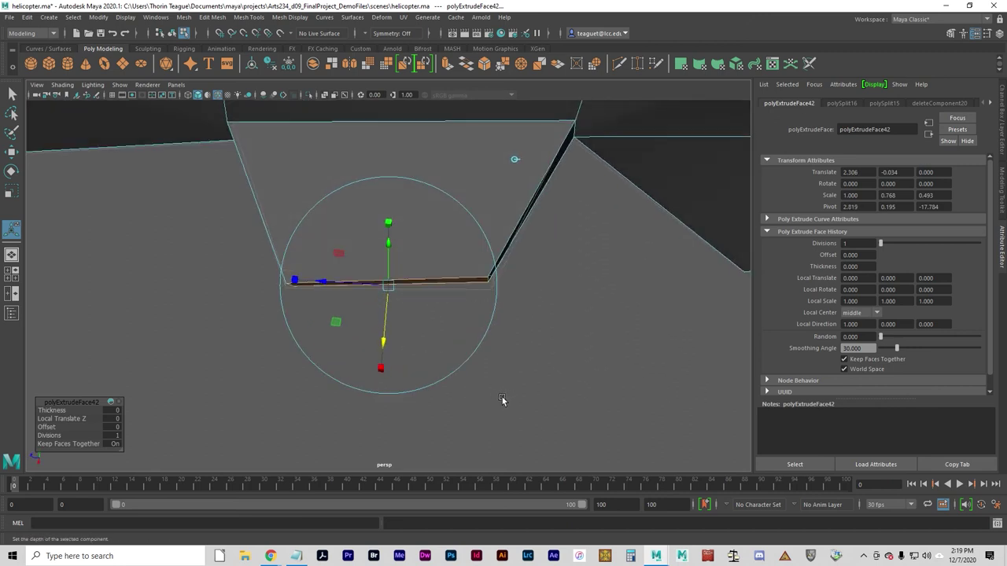
# Line up the tail stabilizer's two tip corners along X in the top view with the Move tool, with Retain component spacing off.
pyautogui.press('space')
pyautogui.keyDown('alt'); pyautogui.moveTo(345, 403); pyautogui.dragTo(131, 409, button='right'); pyautogui.keyUp('alt')
pyautogui.keyDown('alt'); pyautogui.moveTo(323, 206); pyautogui.dragTo(71, 227, button='right'); pyautogui.keyUp('alt')
pyautogui.keyDown('alt'); pyautogui.moveTo(234, 182); pyautogui.dragTo(230, 283, button='middle'); pyautogui.keyUp('alt')
pyautogui.keyDown('alt'); pyautogui.moveTo(266, 185); pyautogui.dragTo(320, 288, button='middle'); pyautogui.keyUp('alt')
pyautogui.press('space')
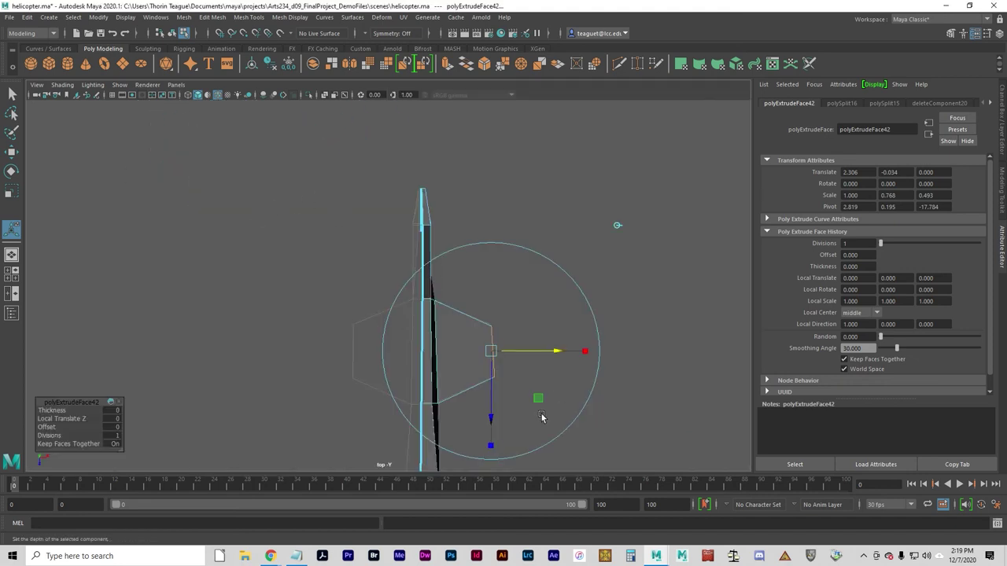
pyautogui.scroll(2, 493, 385)
pyautogui.moveTo(519, 267); pyautogui.dragTo(477, 272, button='right')
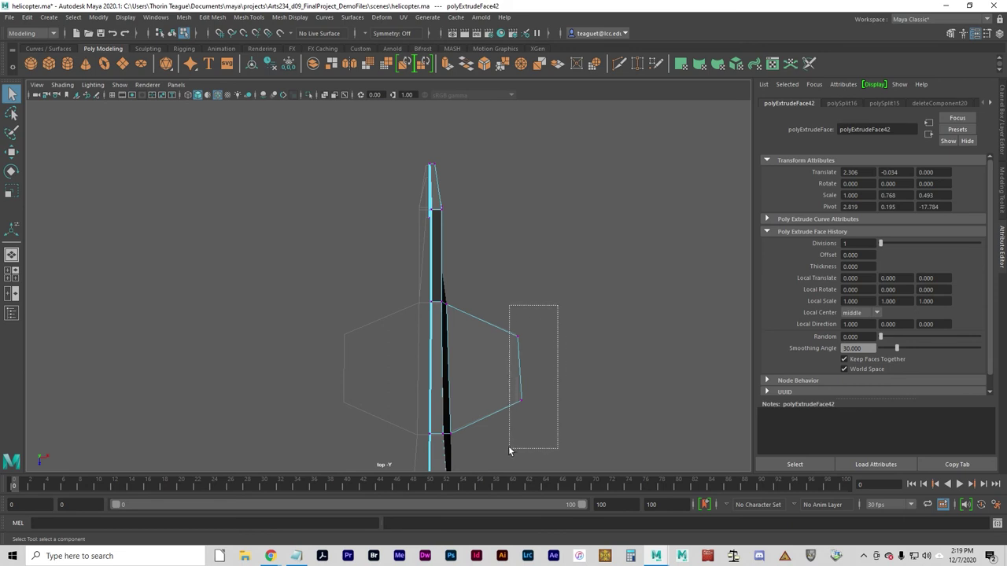
pyautogui.moveTo(509, 447); pyautogui.dragTo(510, 442)
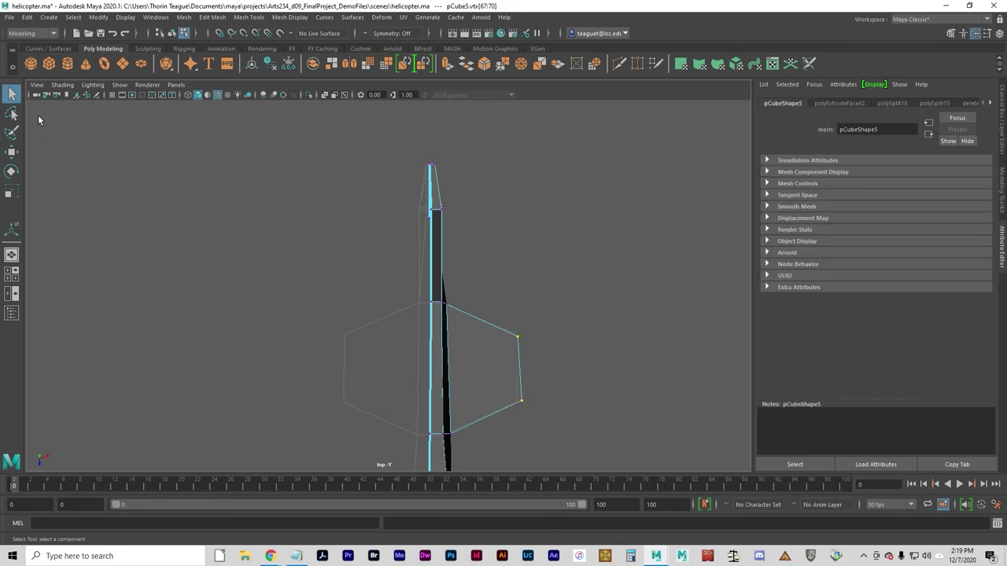
pyautogui.doubleClick(11, 151)
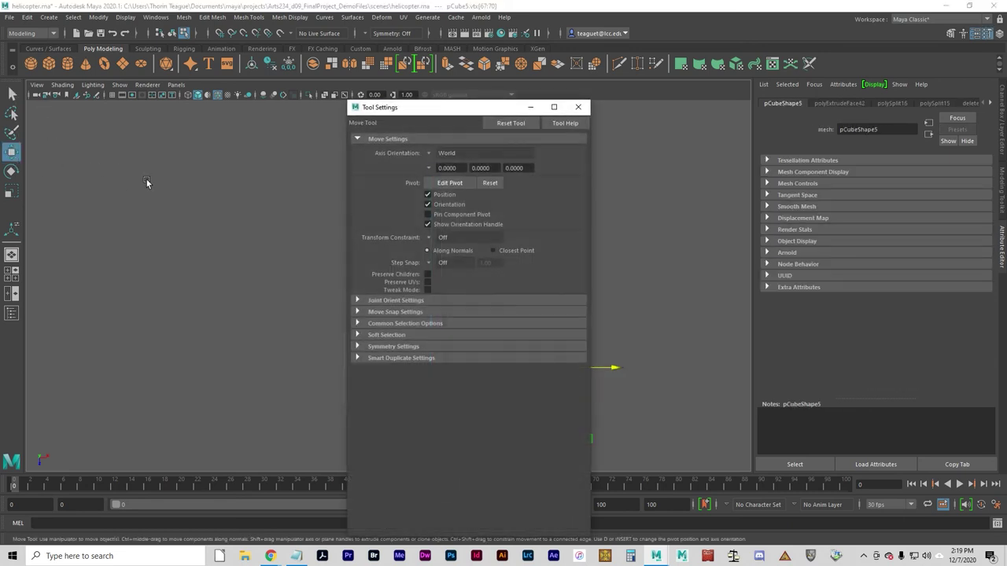
pyautogui.moveTo(435, 111); pyautogui.dragTo(179, 235)
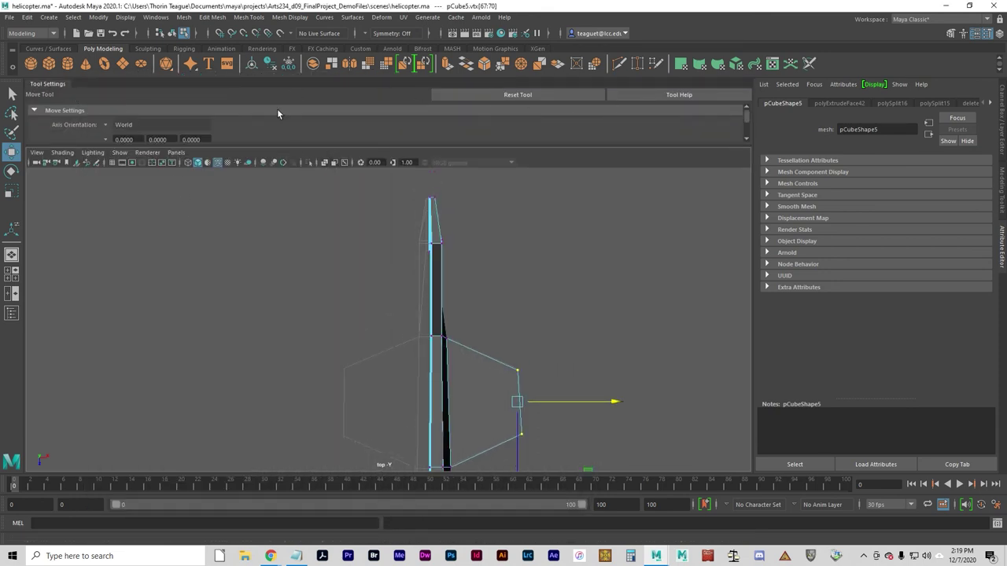
pyautogui.moveTo(46, 85); pyautogui.dragTo(111, 125)
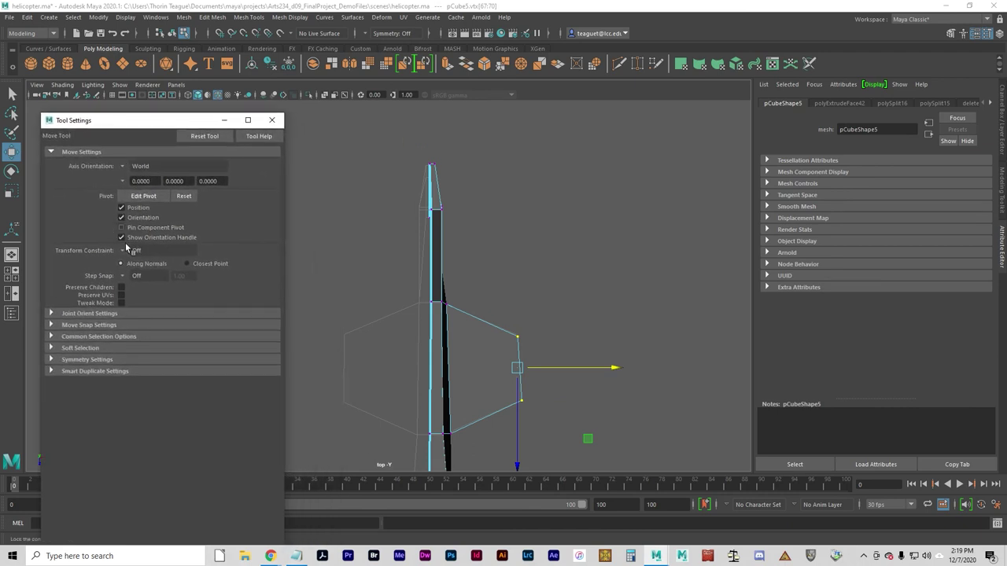
pyautogui.click(86, 325)
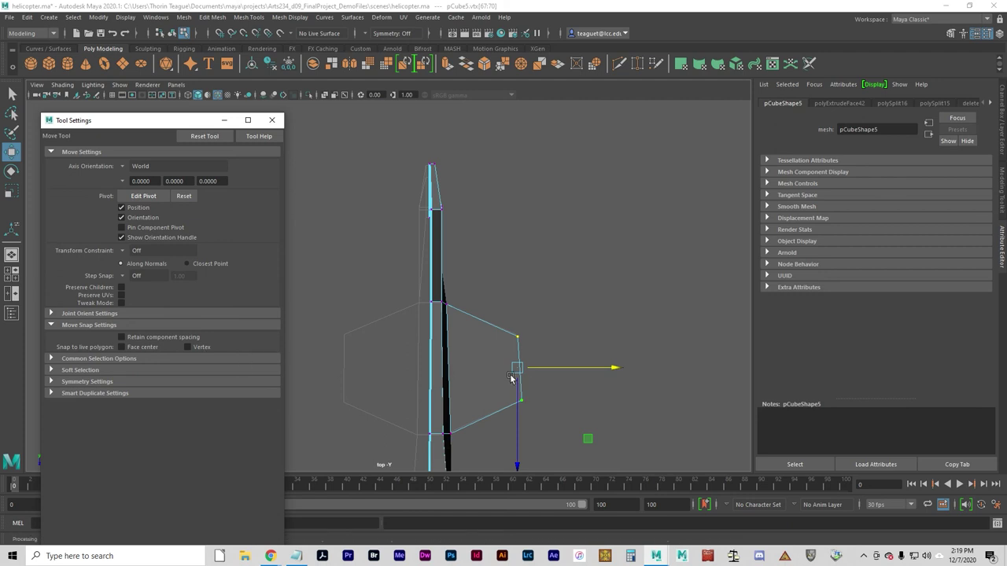
pyautogui.moveTo(602, 369); pyautogui.dragTo(561, 368)
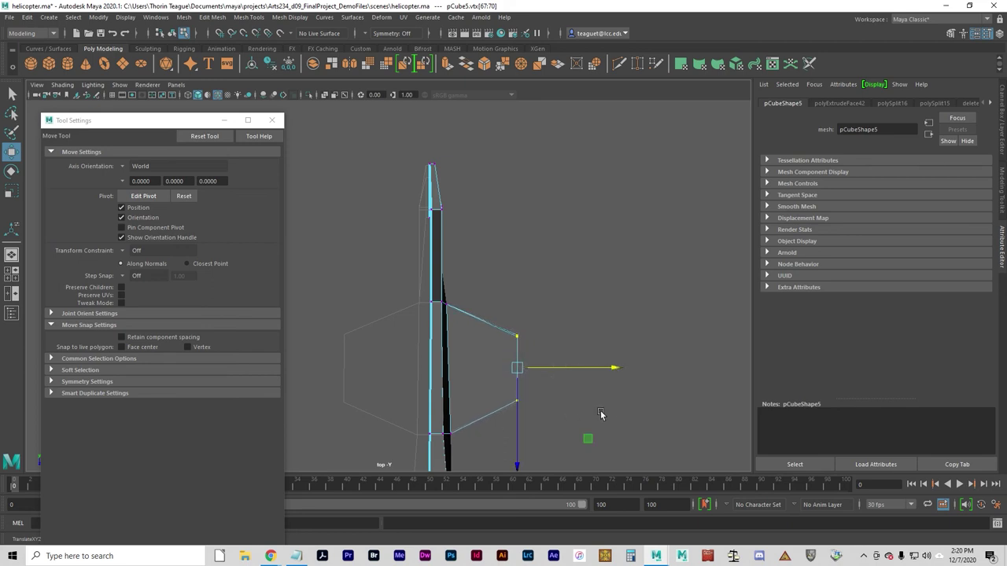
# Line up the side wing's outer tip vertices along X, clear the selection and close the tool settings.
pyautogui.scroll(8, 610, 416)
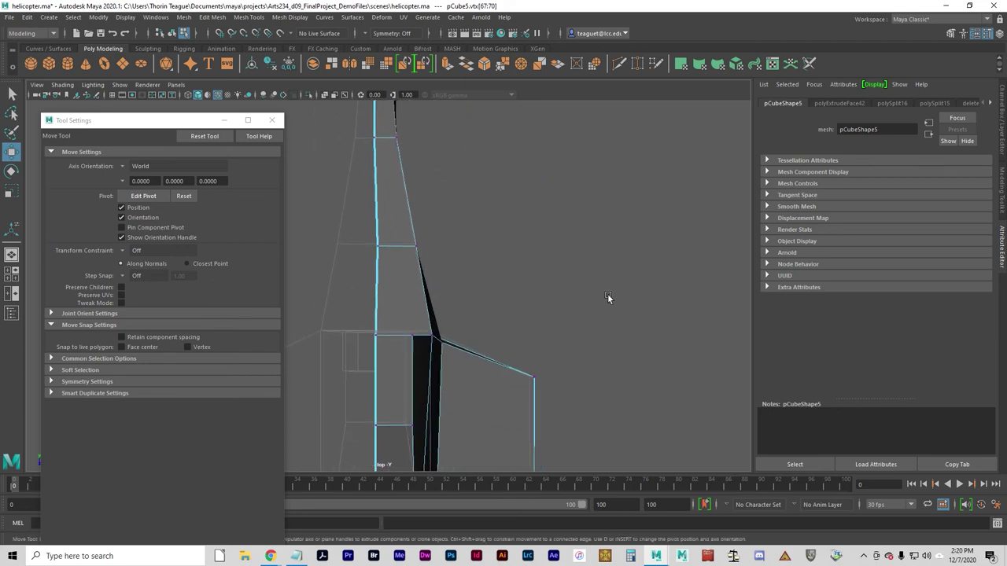
pyautogui.keyDown('alt'); pyautogui.moveTo(614, 321); pyautogui.dragTo(587, 207, button='middle'); pyautogui.keyUp('alt')
pyautogui.moveTo(512, 184); pyautogui.dragTo(497, 183)
pyautogui.moveTo(578, 279)
pyautogui.mouseDown()
pyautogui.moveTo(598, 278)
pyautogui.moveTo(533, 280)
pyautogui.moveTo(563, 280)
pyautogui.mouseUp()
pyautogui.click(556, 334)
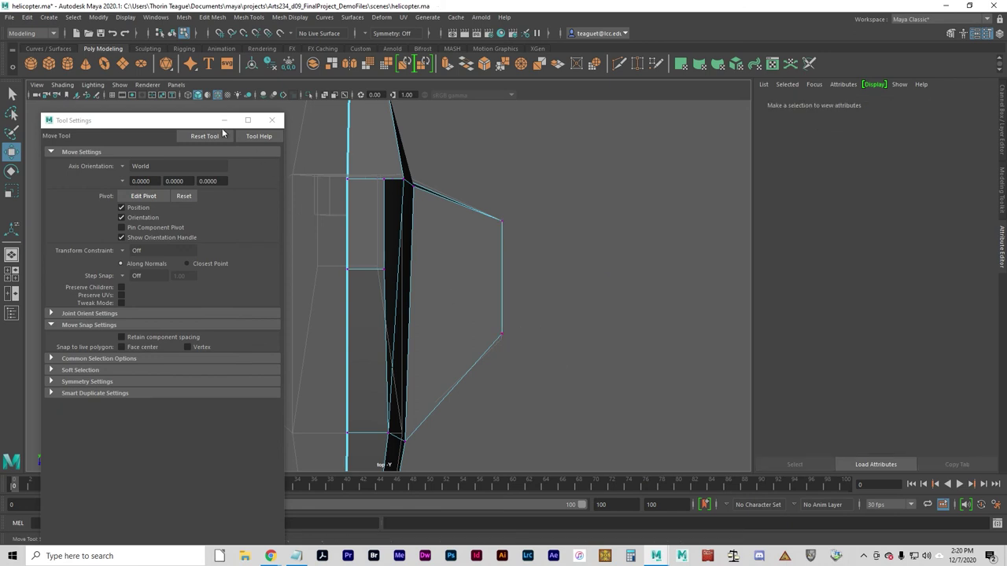
pyautogui.click(271, 120)
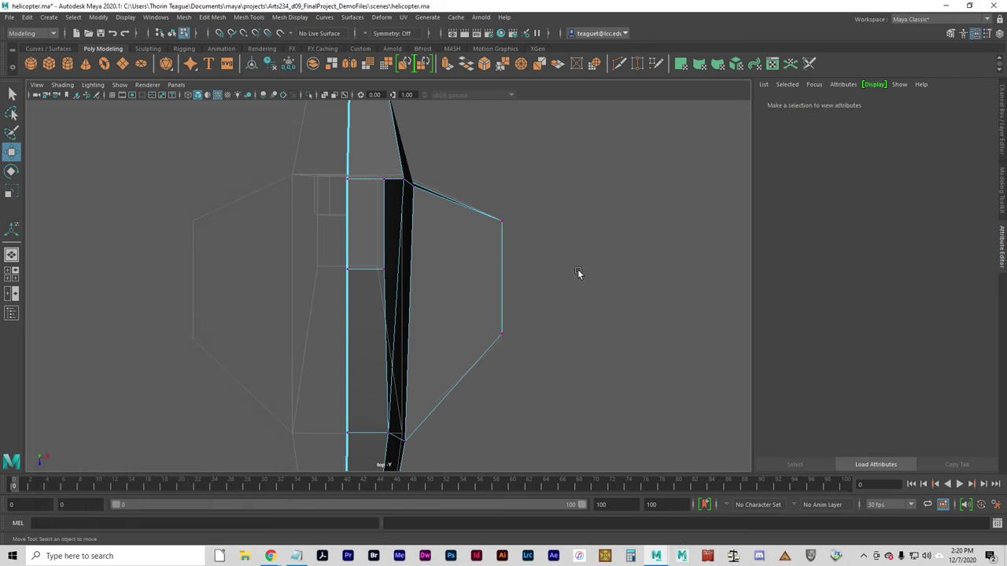
# Inspect the faces of the tail fins and tail boom from both sides in the perspective view.
pyautogui.scroll(-2, 582, 272)
pyautogui.press('space')
pyautogui.moveTo(651, 219)
pyautogui.keyDown('alt'); pyautogui.mouseDown()
pyautogui.moveTo(479, 205)
pyautogui.moveTo(562, 195)
pyautogui.moveTo(546, 168)
pyautogui.moveTo(486, 158)
pyautogui.moveTo(600, 209)
pyautogui.moveTo(446, 217)
pyautogui.moveTo(556, 216)
pyautogui.moveTo(409, 183)
pyautogui.moveTo(425, 183)
pyautogui.moveTo(420, 199)
pyautogui.mouseUp(); pyautogui.keyUp('alt')
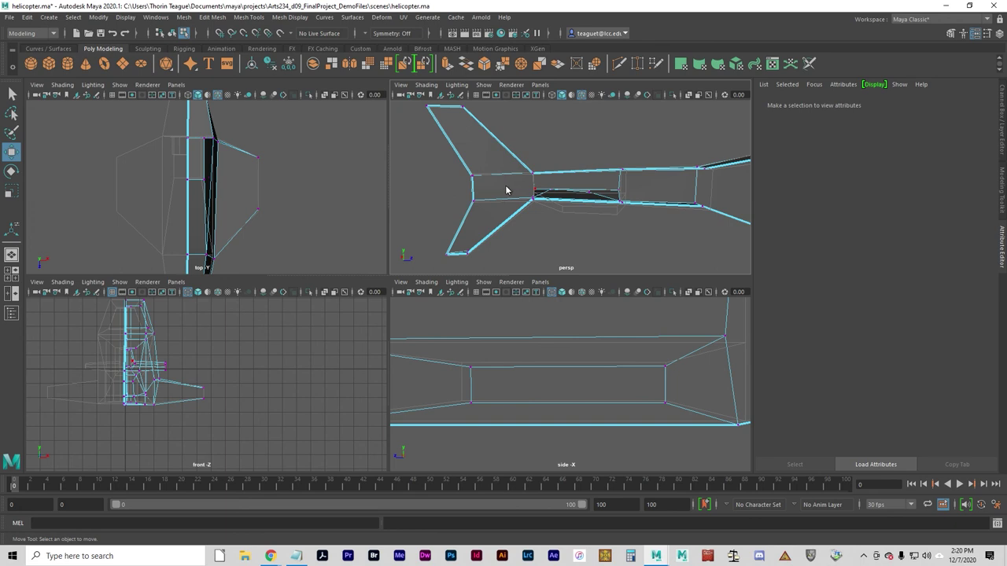
pyautogui.moveTo(506, 190); pyautogui.dragTo(483, 221, button='right')
pyautogui.click(490, 192)
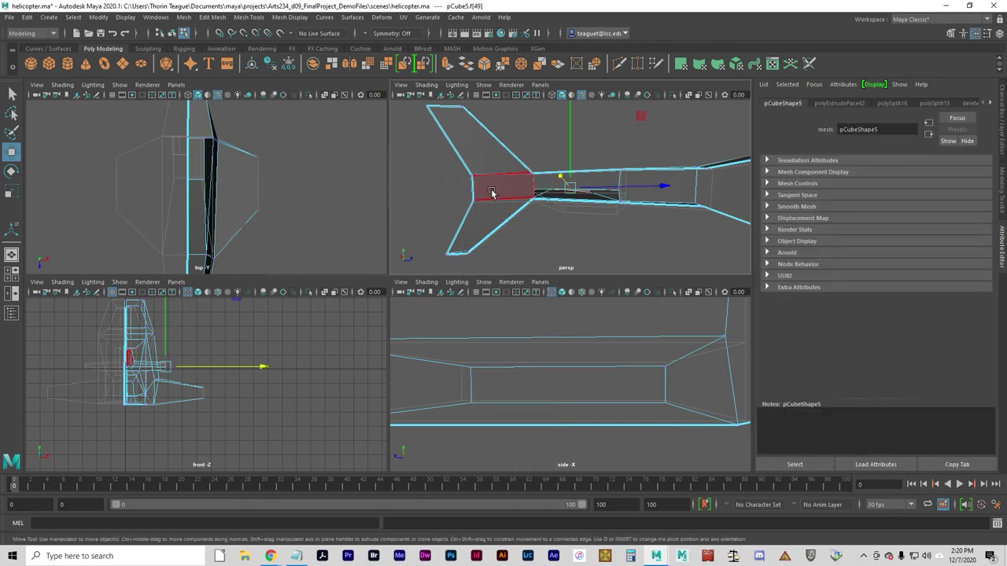
pyautogui.click(491, 192)
pyautogui.click(485, 219)
pyautogui.keyDown('alt'); pyautogui.moveTo(437, 213); pyautogui.dragTo(611, 215); pyautogui.keyUp('alt')
pyautogui.click(489, 155)
pyautogui.click(471, 155)
pyautogui.keyDown('alt'); pyautogui.moveTo(611, 216); pyautogui.dragTo(390, 231, button='right'); pyautogui.keyUp('alt')
pyautogui.keyDown('alt'); pyautogui.moveTo(459, 223); pyautogui.dragTo(496, 221, button='middle'); pyautogui.keyUp('alt')
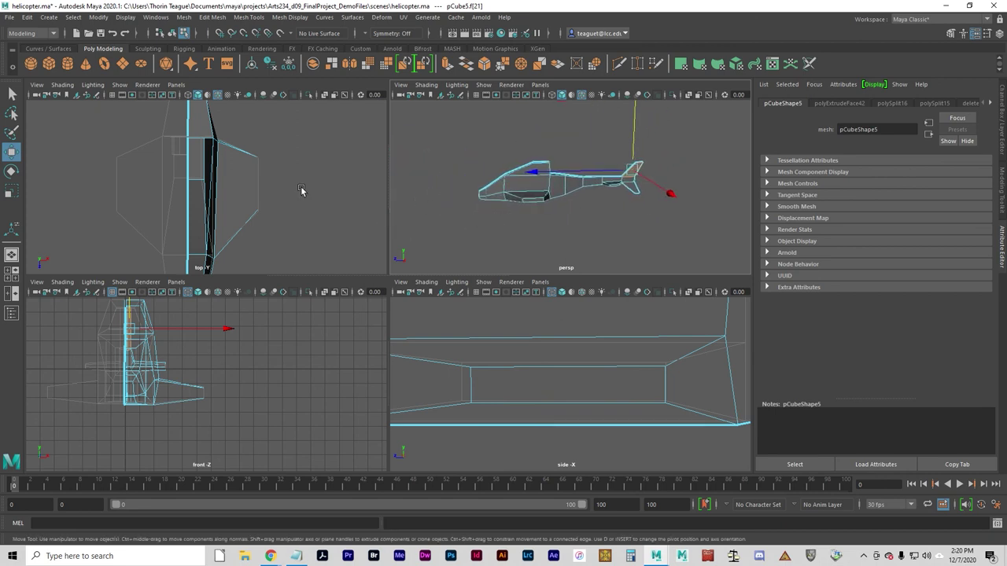
# Examine the whole half model against the template outline in the top view and clear the face selection.
pyautogui.press('space')
pyautogui.keyDown('alt'); pyautogui.moveTo(506, 252); pyautogui.dragTo(142, 265, button='right'); pyautogui.keyUp('alt')
pyautogui.keyDown('alt'); pyautogui.moveTo(393, 289); pyautogui.dragTo(239, 306, button='right'); pyautogui.keyUp('alt')
pyautogui.keyDown('alt'); pyautogui.moveTo(409, 264); pyautogui.dragTo(344, 265, button='right'); pyautogui.keyUp('alt')
pyautogui.keyDown('alt'); pyautogui.moveTo(362, 228); pyautogui.dragTo(403, 285, button='middle'); pyautogui.keyUp('alt')
pyautogui.keyDown('alt'); pyautogui.moveTo(466, 280); pyautogui.dragTo(439, 282, button='right'); pyautogui.keyUp('alt')
pyautogui.keyDown('alt'); pyautogui.moveTo(438, 283); pyautogui.dragTo(427, 287); pyautogui.keyUp('alt')
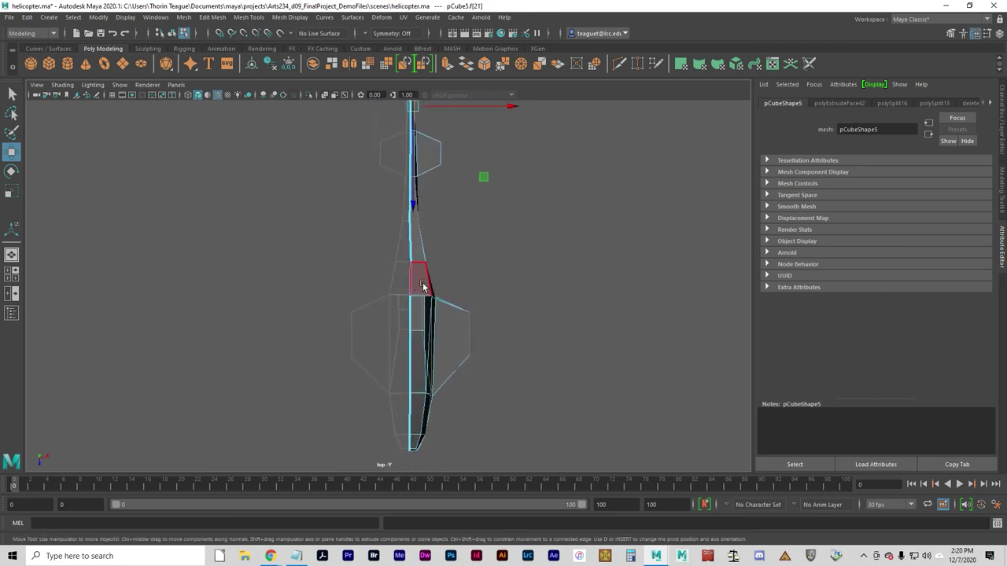
pyautogui.keyDown('alt'); pyautogui.moveTo(540, 273); pyautogui.dragTo(455, 281); pyautogui.keyUp('alt')
pyautogui.click(481, 260)
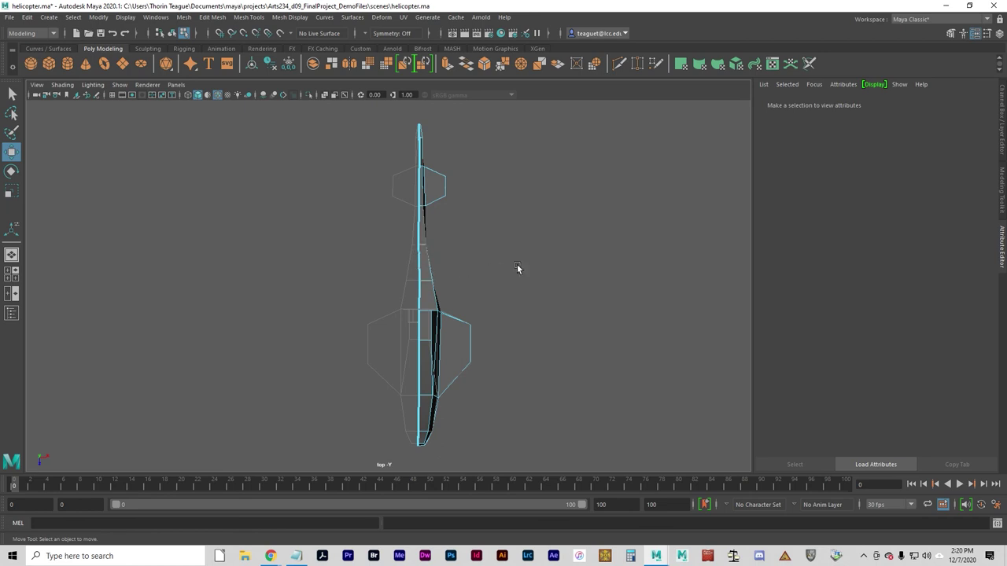
# Show the top view in wireframe, preview the mesh smoothed and return it to the unsmoothed display.
pyautogui.press('5')
pyautogui.press('4')
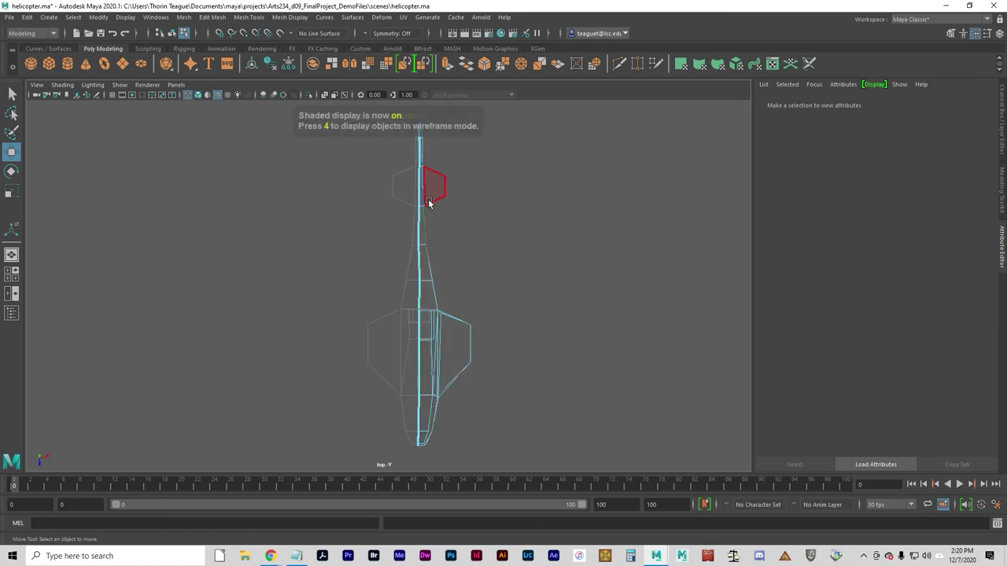
pyautogui.press('3')
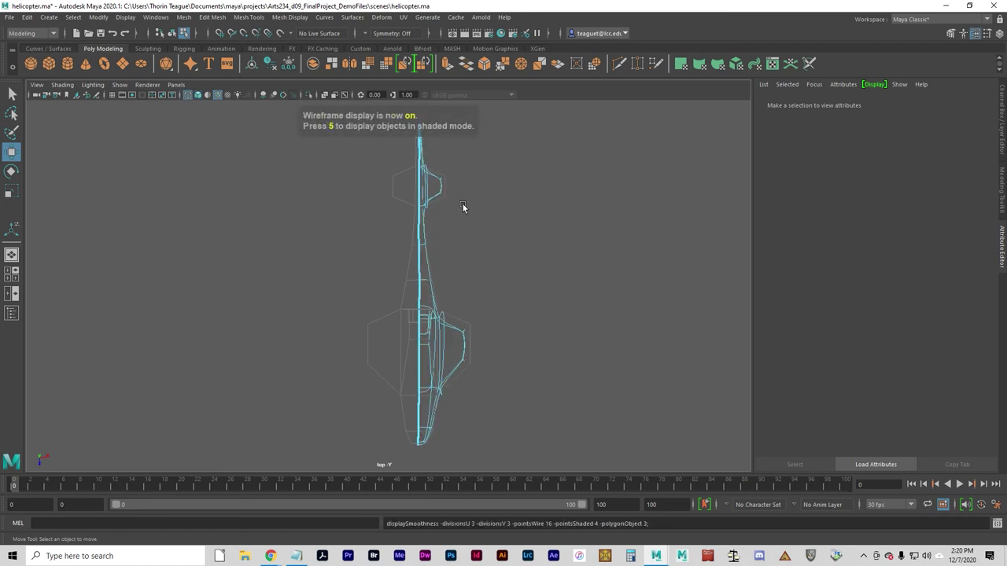
pyautogui.press('1')
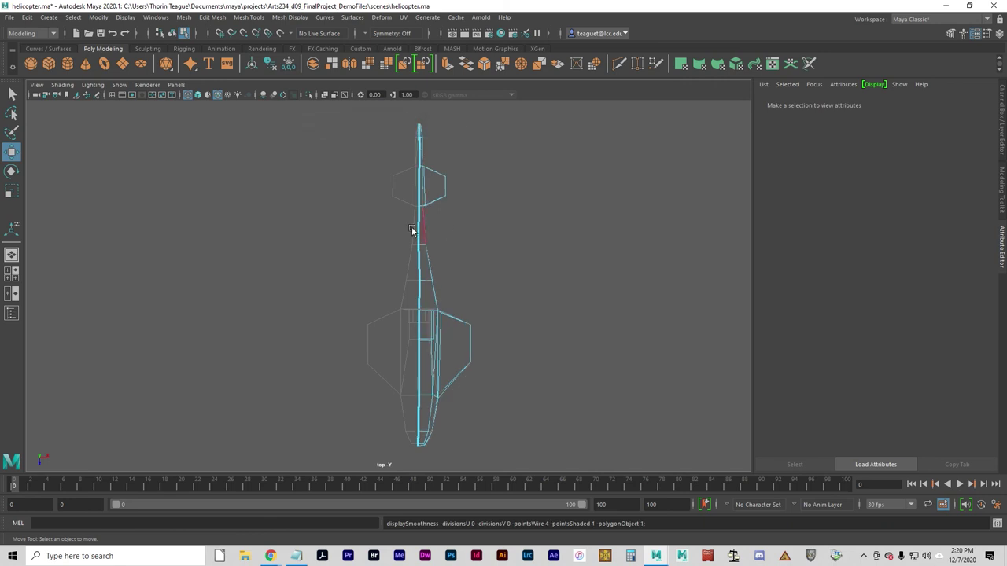
# Select all vertices along the half model's center line in the top view and check the selection in the perspective view.
pyautogui.moveTo(411, 230); pyautogui.dragTo(379, 228, button='right')
pyautogui.moveTo(376, 113); pyautogui.dragTo(419, 464)
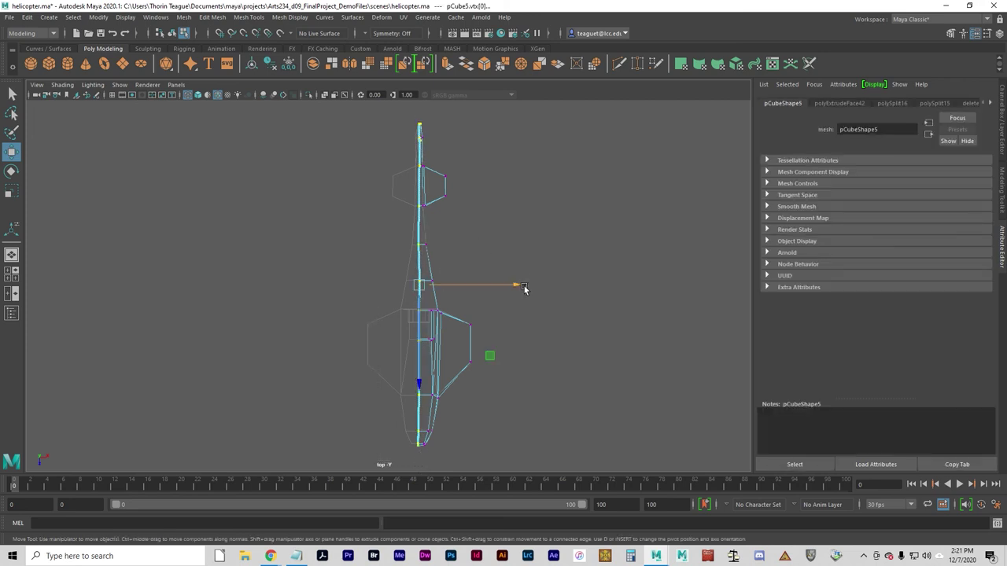
pyautogui.press('space')
pyautogui.keyDown('alt'); pyautogui.moveTo(649, 224); pyautogui.dragTo(602, 223); pyautogui.keyUp('alt')
pyautogui.keyDown('alt'); pyautogui.moveTo(519, 228); pyautogui.dragTo(622, 236, button='right'); pyautogui.keyUp('alt')
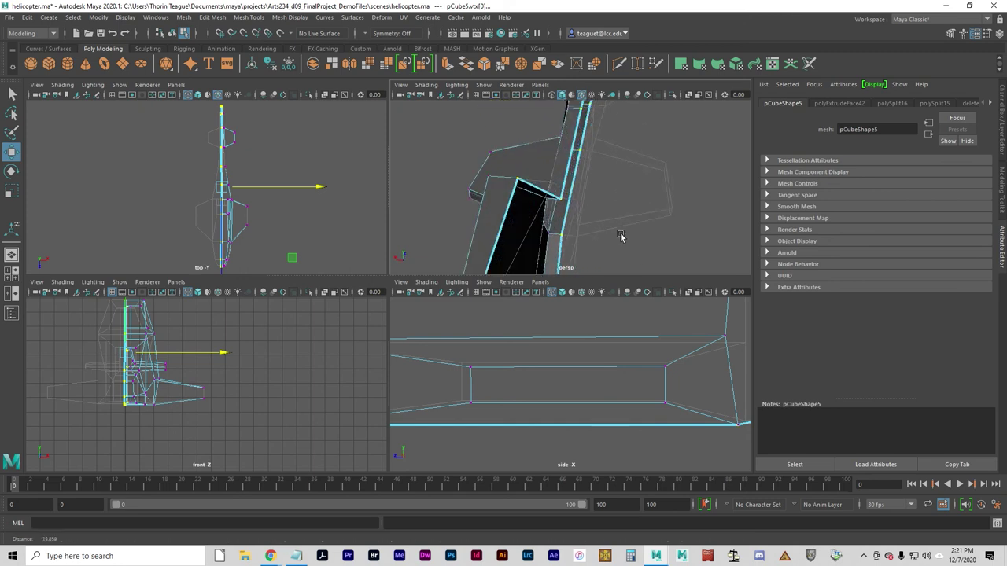
pyautogui.keyDown('alt'); pyautogui.moveTo(625, 236); pyautogui.dragTo(653, 229); pyautogui.keyUp('alt')
pyautogui.keyDown('alt'); pyautogui.moveTo(654, 229); pyautogui.dragTo(652, 219, button='right'); pyautogui.keyUp('alt')
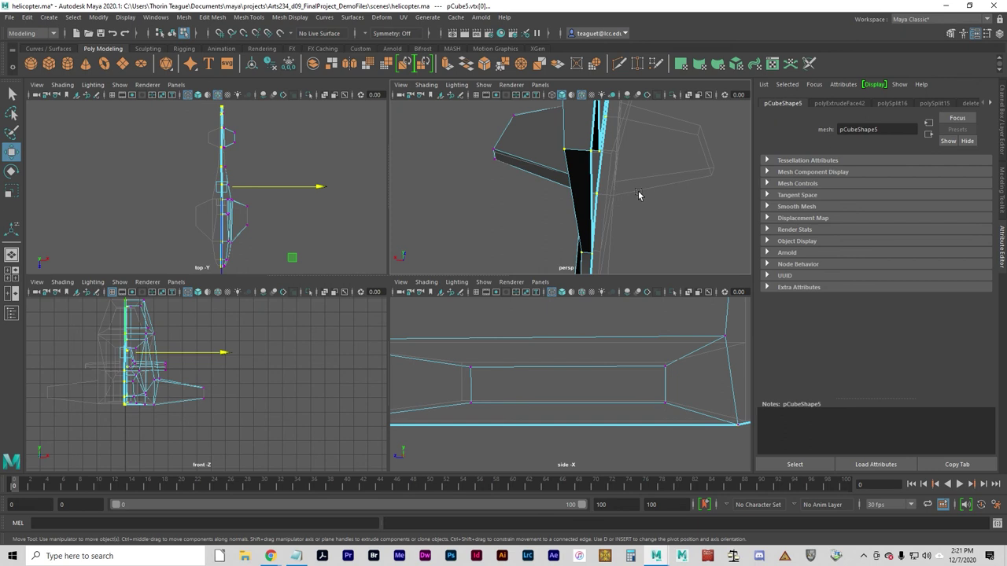
pyautogui.keyDown('alt'); pyautogui.moveTo(638, 195); pyautogui.dragTo(575, 188); pyautogui.keyUp('alt')
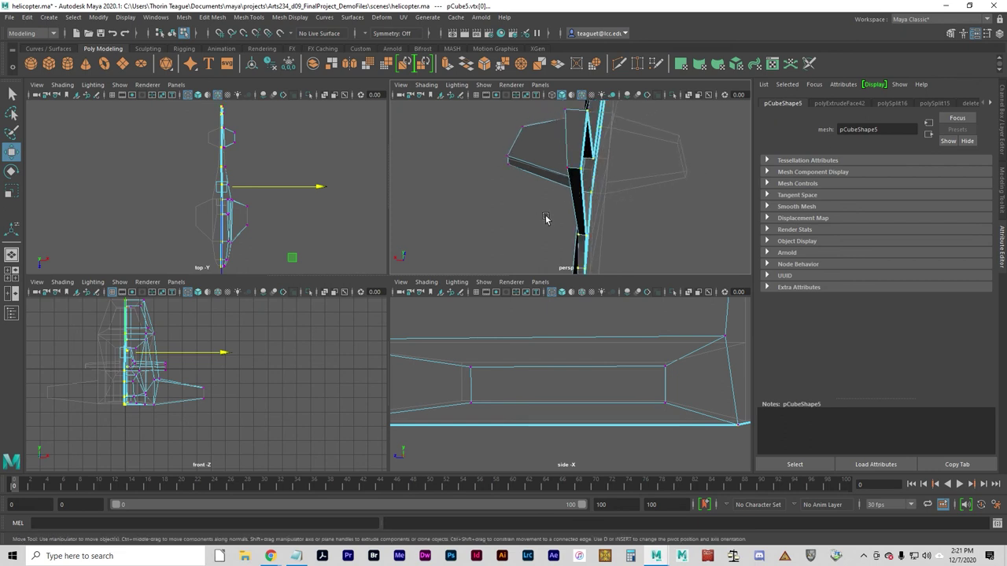
pyautogui.keyDown('alt'); pyautogui.moveTo(576, 224); pyautogui.dragTo(583, 218); pyautogui.keyUp('alt')
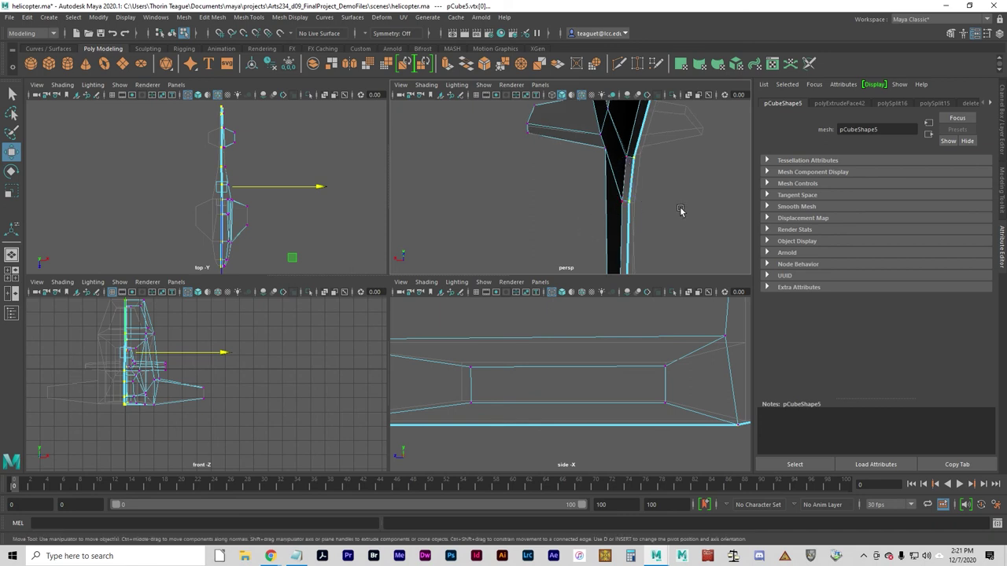
# Examine the selected center-line vertices along the open side of the mesh, from the tail end around to the cockpit.
pyautogui.keyDown('alt'); pyautogui.moveTo(682, 208); pyautogui.dragTo(633, 204, button='right'); pyautogui.keyUp('alt')
pyautogui.keyDown('alt'); pyautogui.moveTo(633, 258); pyautogui.dragTo(651, 240); pyautogui.keyUp('alt')
pyautogui.click(635, 217)
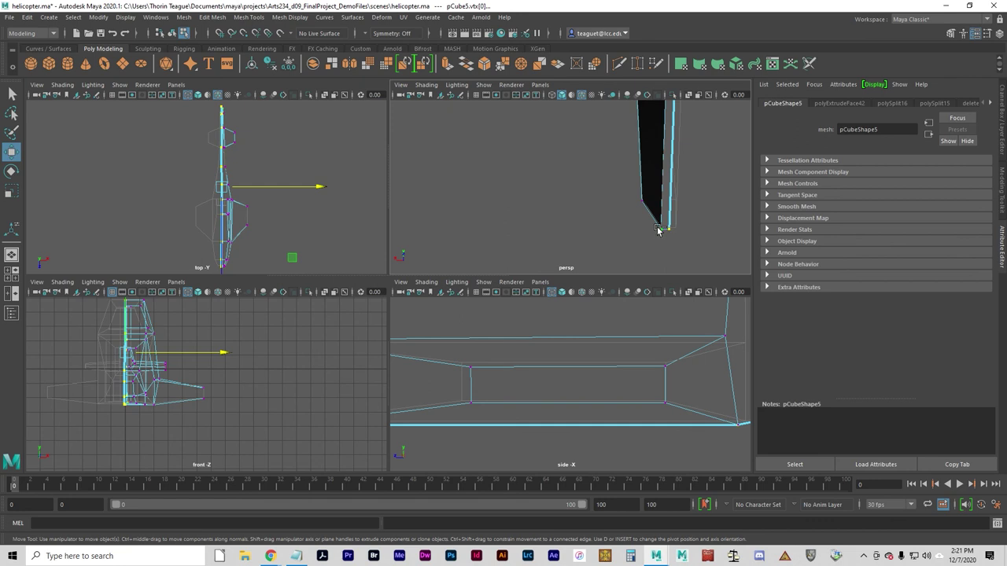
pyautogui.keyDown('alt'); pyautogui.moveTo(670, 227); pyautogui.dragTo(604, 259); pyautogui.keyUp('alt')
pyautogui.keyDown('alt'); pyautogui.moveTo(629, 187); pyautogui.dragTo(644, 166); pyautogui.keyUp('alt')
pyautogui.keyDown('alt'); pyautogui.moveTo(512, 157); pyautogui.dragTo(650, 223); pyautogui.keyUp('alt')
pyautogui.keyDown('alt'); pyautogui.moveTo(603, 162); pyautogui.dragTo(593, 191); pyautogui.keyUp('alt')
pyautogui.keyDown('alt'); pyautogui.moveTo(604, 164); pyautogui.dragTo(496, 271, button='middle'); pyautogui.keyUp('alt')
pyautogui.moveTo(532, 212)
pyautogui.keyDown('alt'); pyautogui.mouseDown()
pyautogui.moveTo(553, 232)
pyautogui.moveTo(519, 202)
pyautogui.mouseUp(); pyautogui.keyUp('alt')
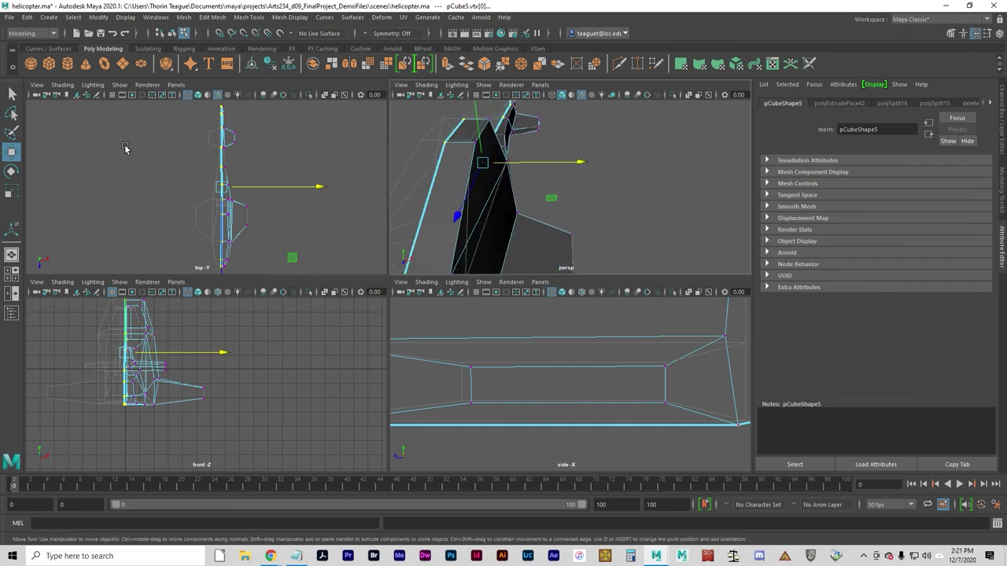
# Grid-snap the selected center-line vertices onto one line along X, with Retain component spacing off in the Move tool's snap settings.
pyautogui.doubleClick(11, 153)
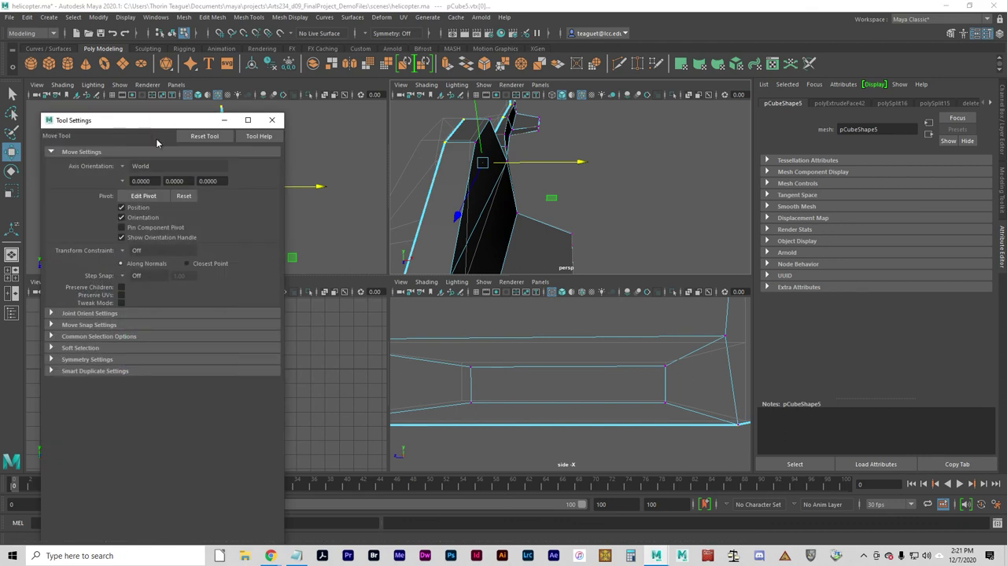
pyautogui.click(109, 326)
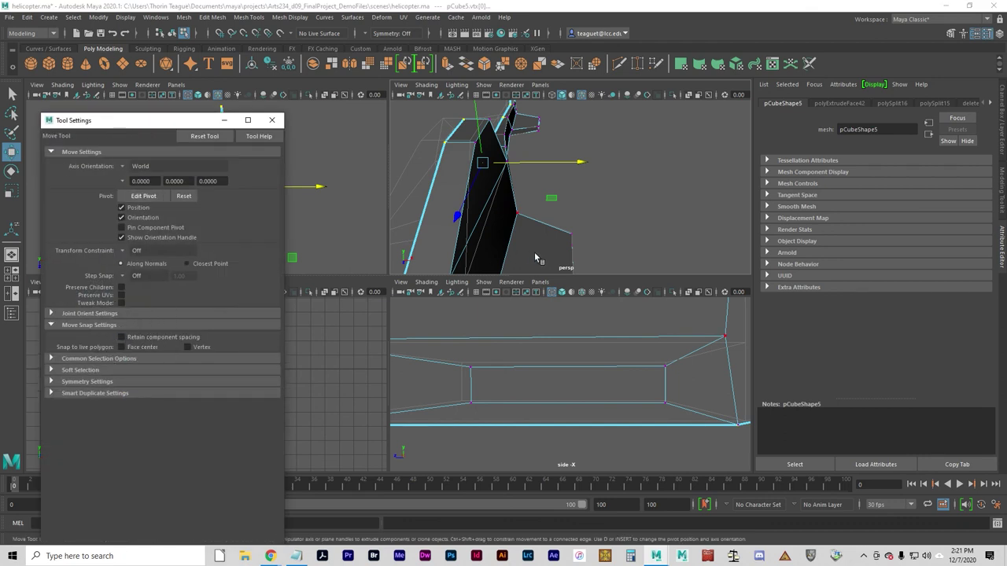
pyautogui.keyDown('alt'); pyautogui.moveTo(708, 230); pyautogui.dragTo(609, 229); pyautogui.keyUp('alt')
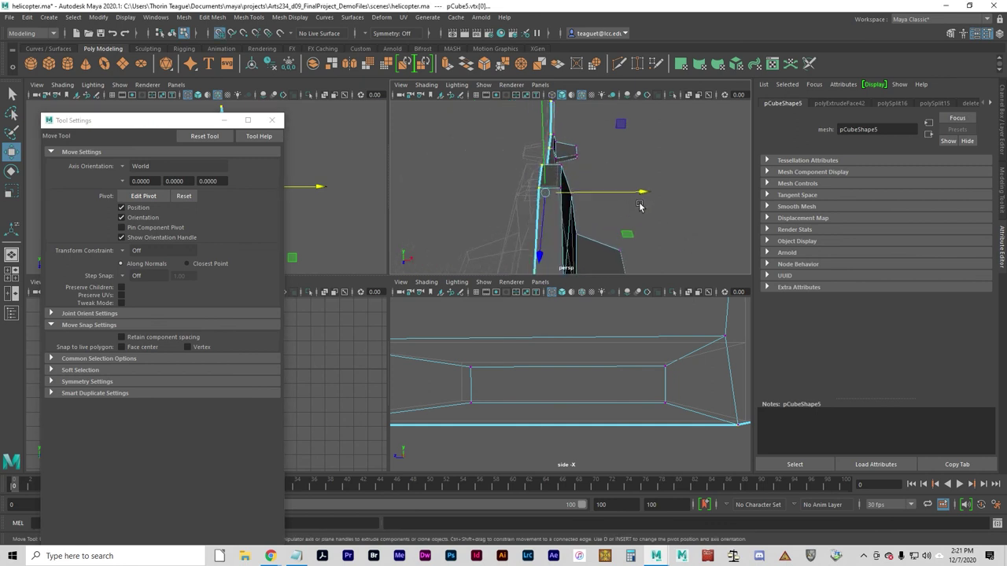
pyautogui.moveTo(634, 194); pyautogui.dragTo(551, 201)
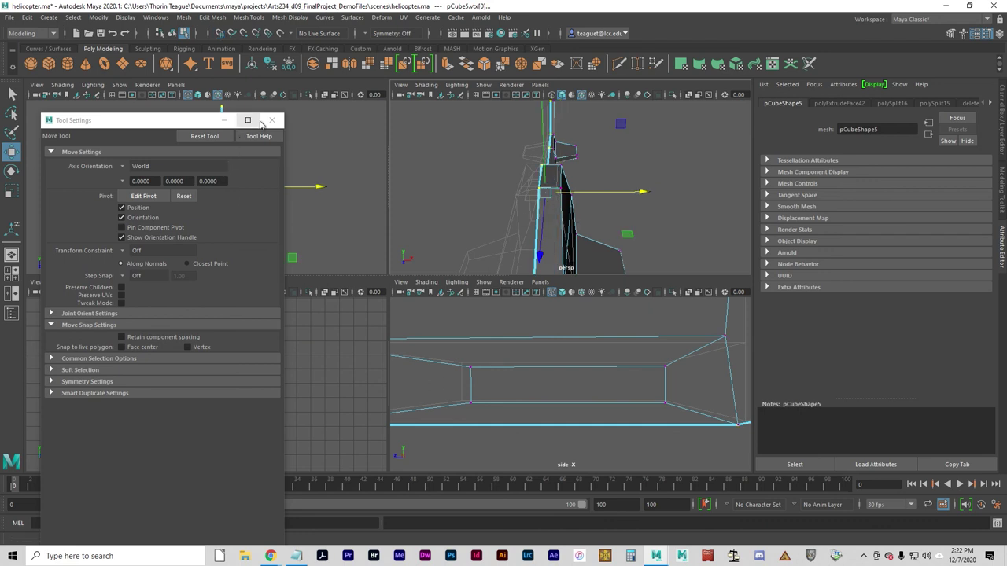
# Reset the Move tool to its default settings, close the tool settings and clear the vertex selection.
pyautogui.click(210, 137)
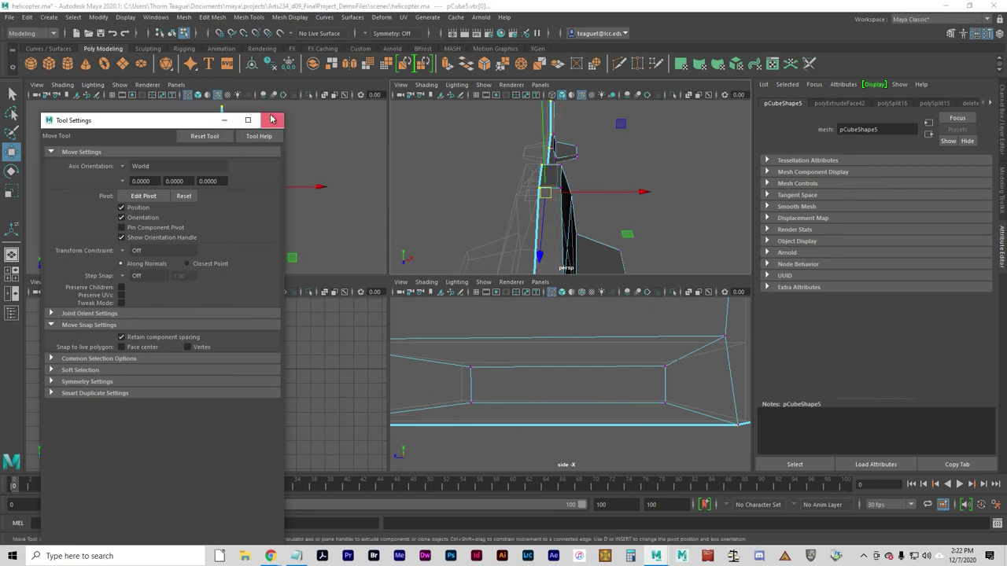
pyautogui.click(272, 119)
pyautogui.click(290, 209)
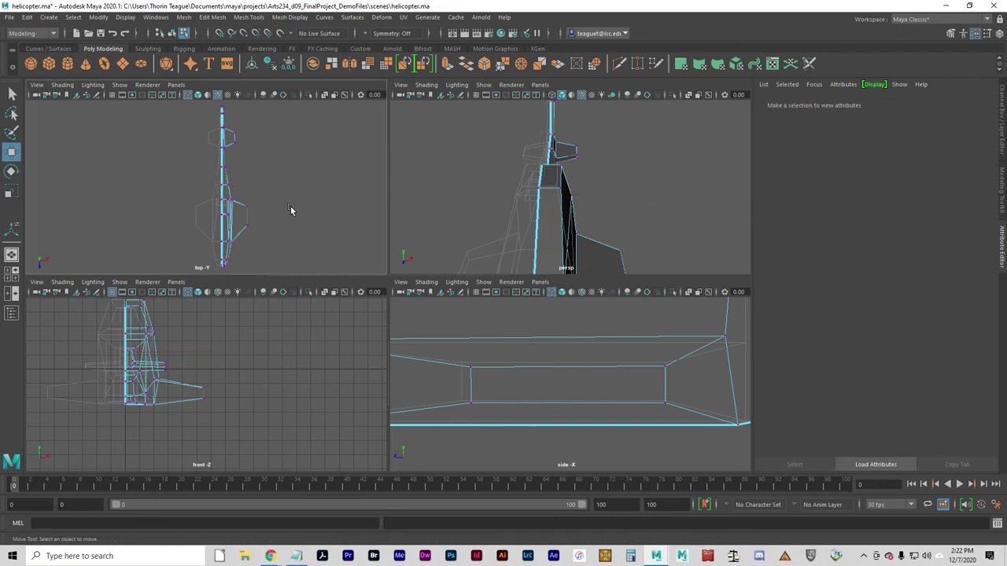
# Mirror the half model across the world X axis in the negative direction, combining it with the original and merging border vertices.
pyautogui.press('space')
pyautogui.keyDown('alt'); pyautogui.moveTo(525, 295); pyautogui.dragTo(558, 298, button='right'); pyautogui.keyUp('alt')
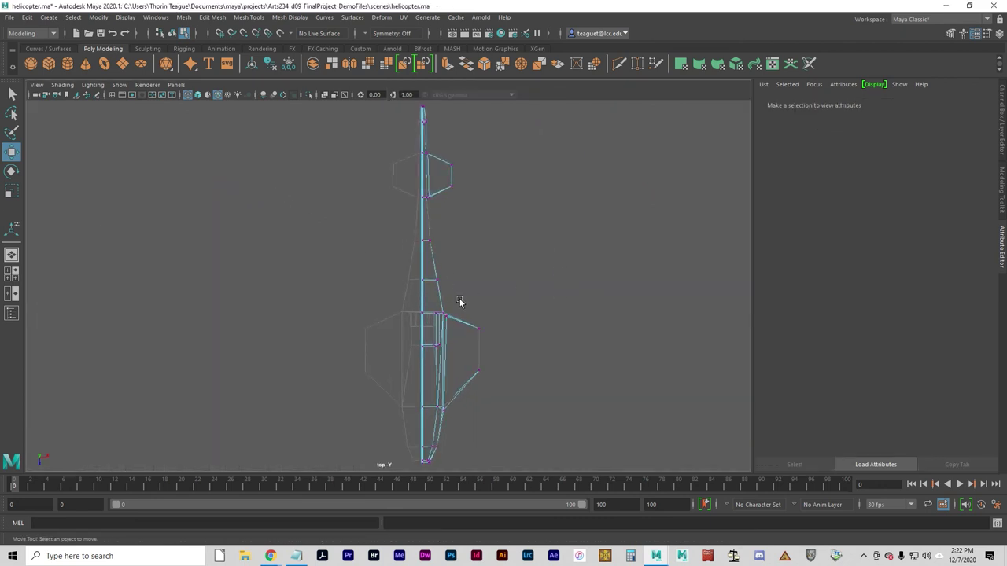
pyautogui.press('F8')
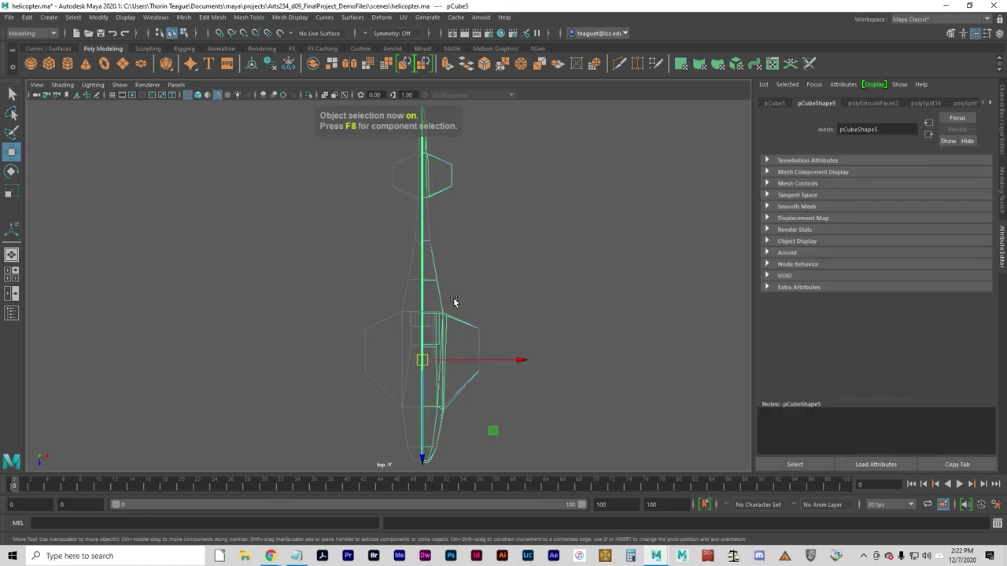
pyautogui.click(184, 18)
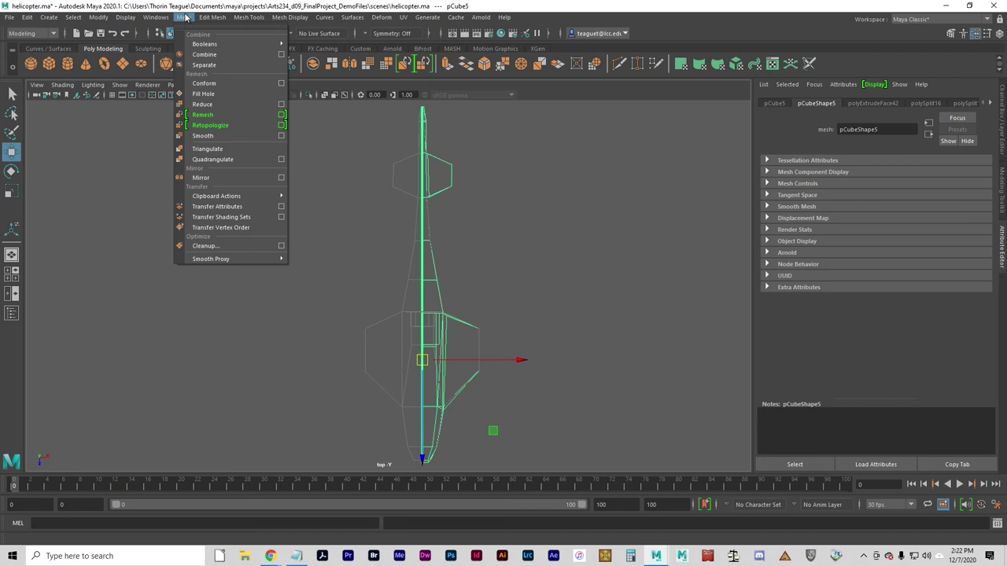
pyautogui.click(280, 179)
pyautogui.moveTo(451, 193); pyautogui.dragTo(654, 147)
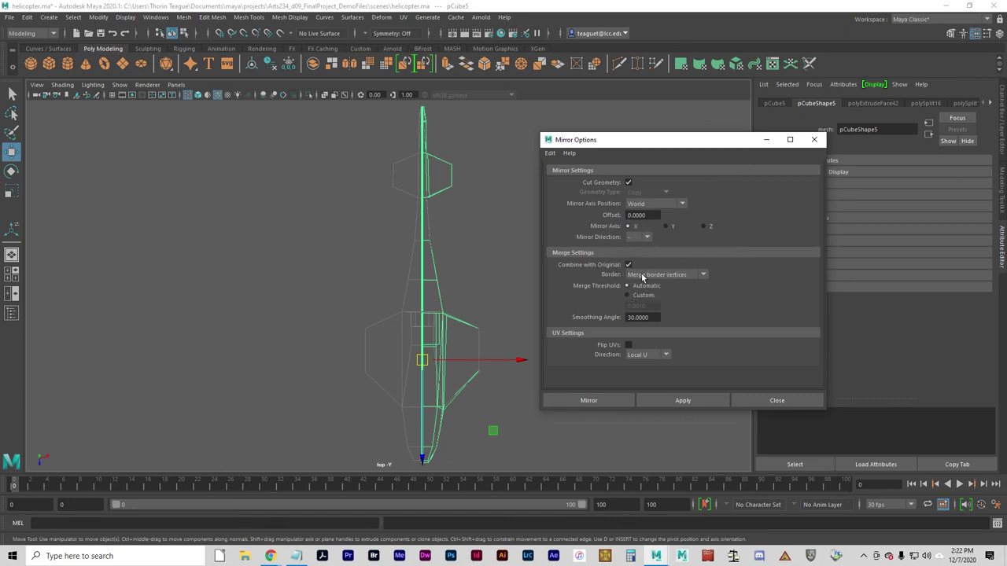
pyautogui.press('ctrl')
pyautogui.click(599, 403)
# Inspect the mirrored helicopter from several sides in the perspective view.
pyautogui.press('space')
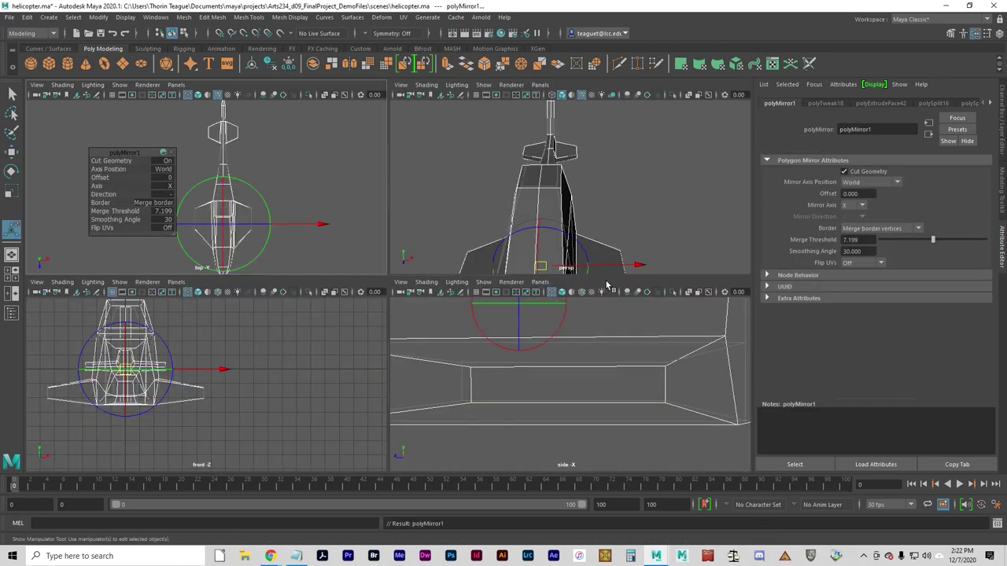
pyautogui.keyDown('alt'); pyautogui.moveTo(650, 240); pyautogui.dragTo(621, 236); pyautogui.keyUp('alt')
pyautogui.click(621, 236)
pyautogui.moveTo(694, 194)
pyautogui.keyDown('alt'); pyautogui.mouseDown()
pyautogui.moveTo(593, 212)
pyautogui.moveTo(616, 225)
pyautogui.moveTo(595, 246)
pyautogui.moveTo(546, 241)
pyautogui.moveTo(530, 223)
pyautogui.moveTo(602, 216)
pyautogui.moveTo(458, 211)
pyautogui.mouseUp(); pyautogui.keyUp('alt')
# Apply Smooth to the complete helicopter mesh, clear the selection and inspect the rounded shape in the perspective view.
pyautogui.click(527, 230)
pyautogui.press('w')
pyautogui.keyDown('alt'); pyautogui.moveTo(667, 174); pyautogui.dragTo(616, 185); pyautogui.keyUp('alt')
pyautogui.click(183, 16)
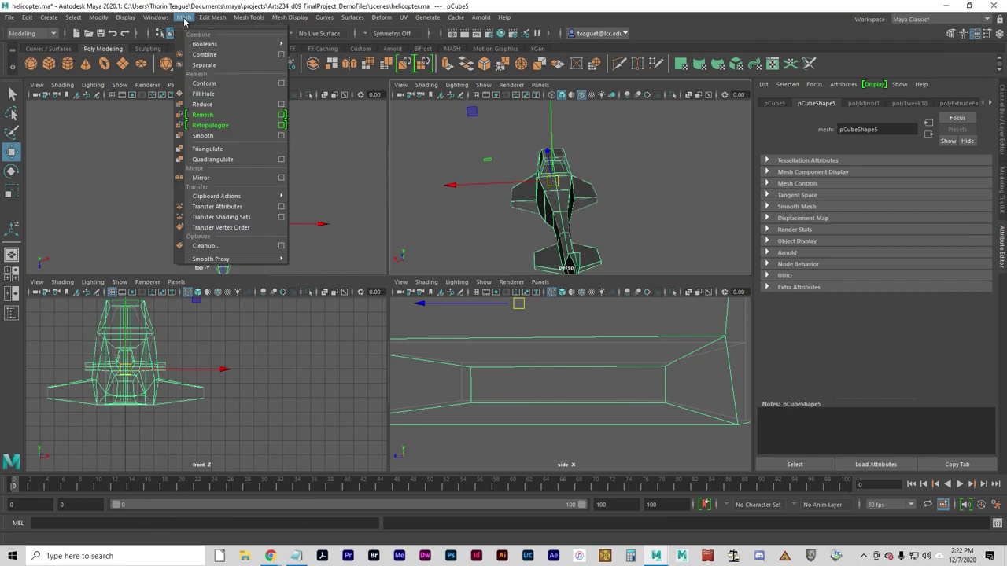
pyautogui.click(202, 135)
pyautogui.keyDown('alt'); pyautogui.moveTo(489, 210); pyautogui.dragTo(595, 174); pyautogui.keyUp('alt')
pyautogui.click(601, 182)
pyautogui.keyDown('alt'); pyautogui.moveTo(516, 237); pyautogui.dragTo(621, 196); pyautogui.keyUp('alt')
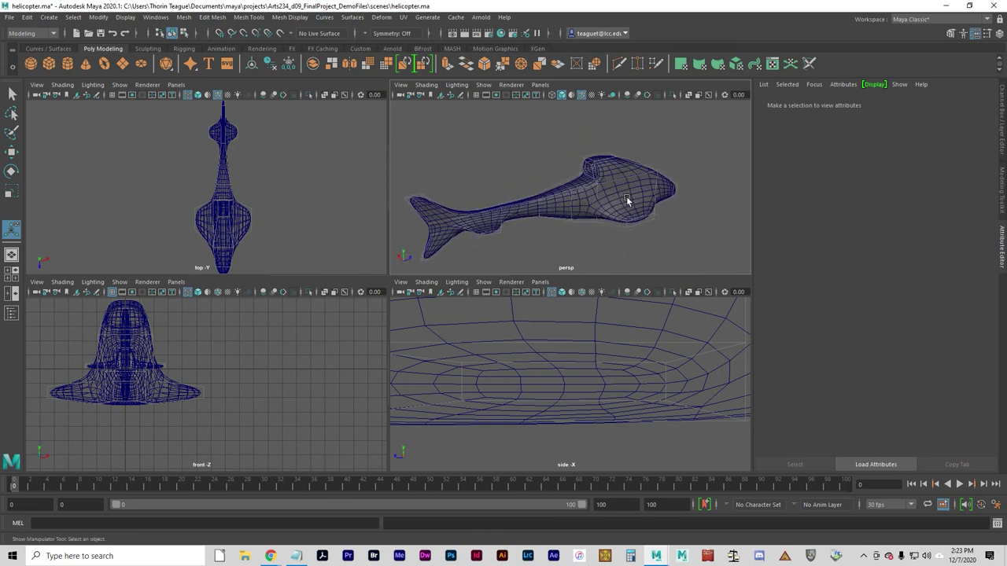